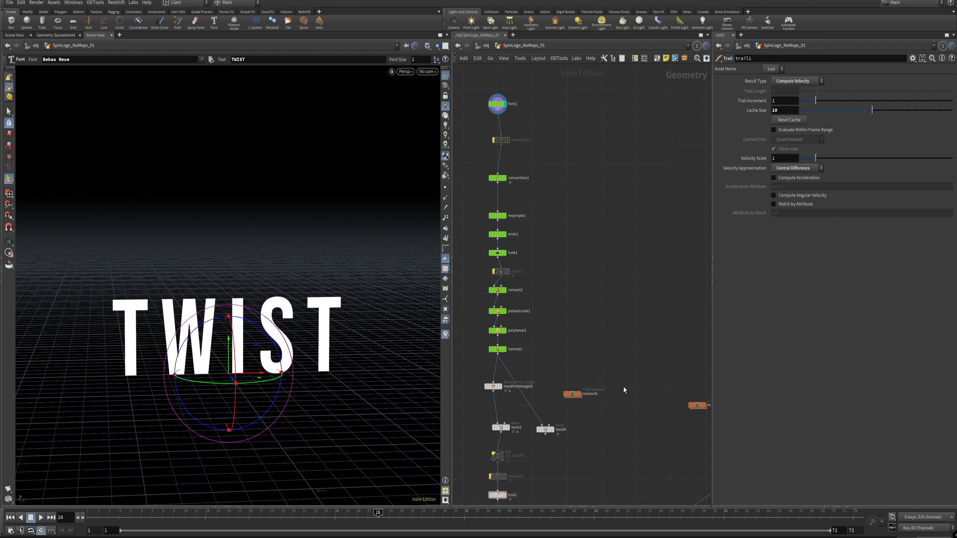
# Step: Display the output of the normal1 node and realign the node beneath polybevel1
pyautogui.moveTo(504, 350); pyautogui.dragTo(513, 350)
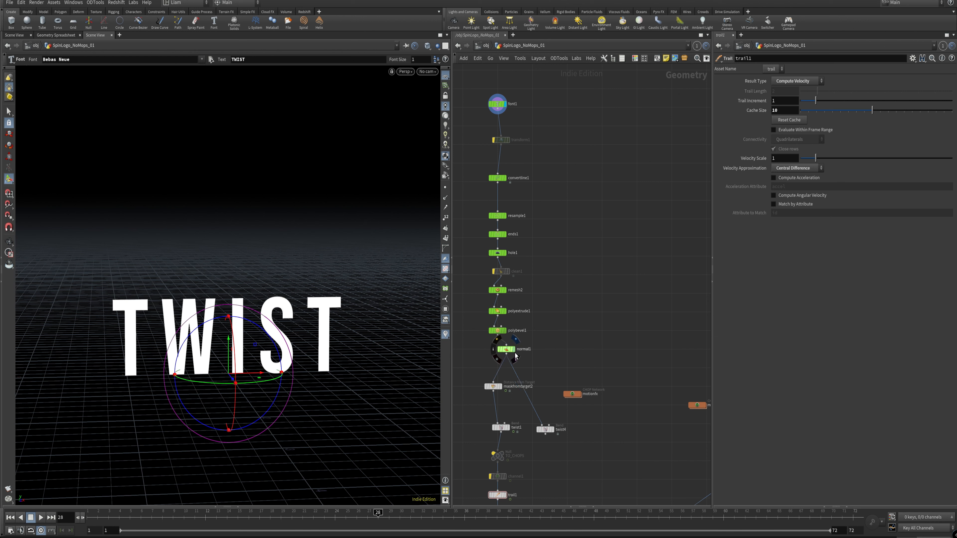
pyautogui.click(513, 350)
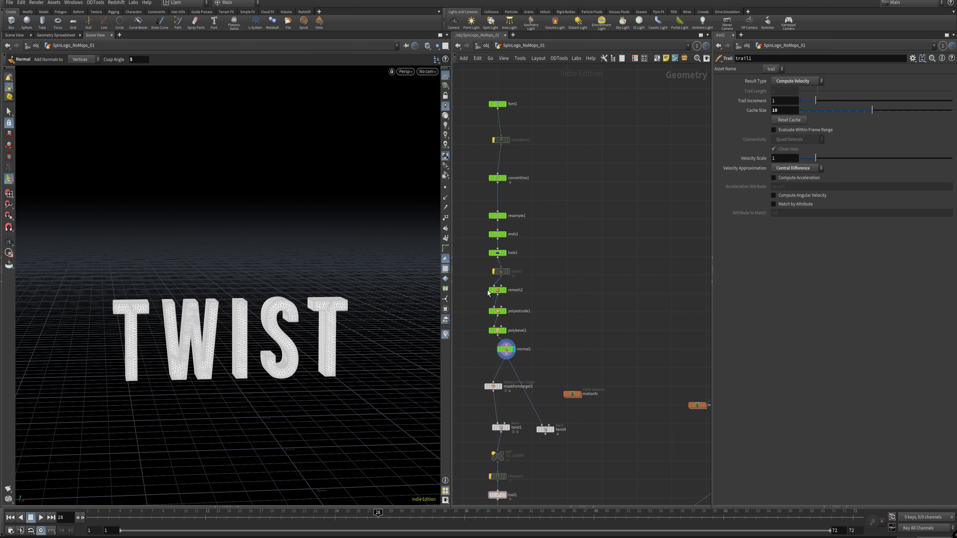
pyautogui.moveTo(508, 351); pyautogui.dragTo(498, 357)
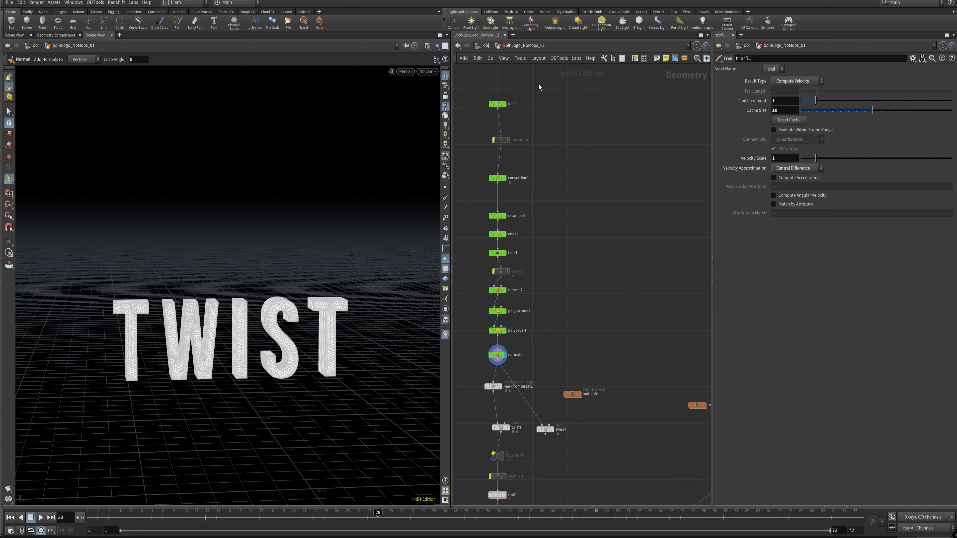
# Step: Examine the MOPs Typography node in the SpinLogo_Mops network and return to the SpinLogo_NoMops_01 network
pyautogui.click(542, 47)
pyautogui.click(561, 70)
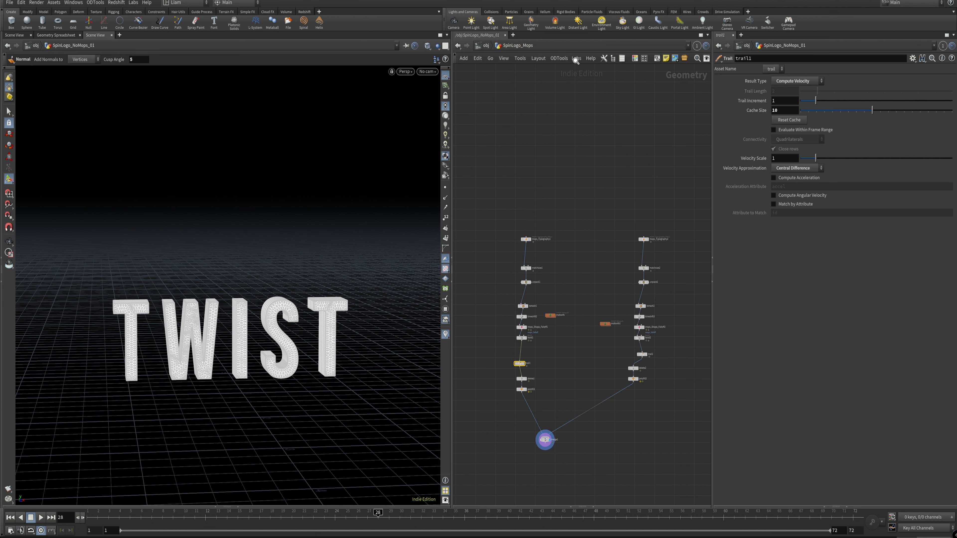
pyautogui.moveTo(525, 207); pyautogui.dragTo(544, 246)
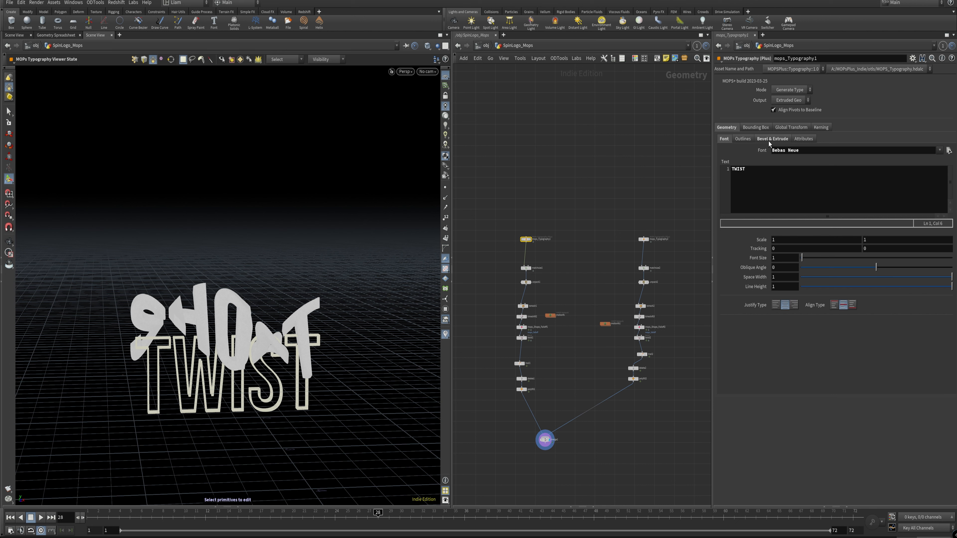
pyautogui.click(532, 46)
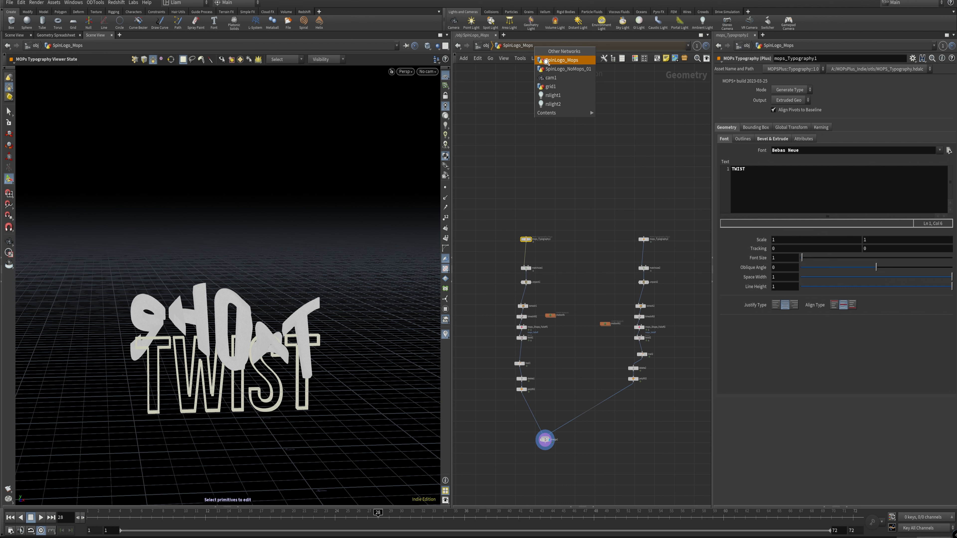
pyautogui.click(567, 68)
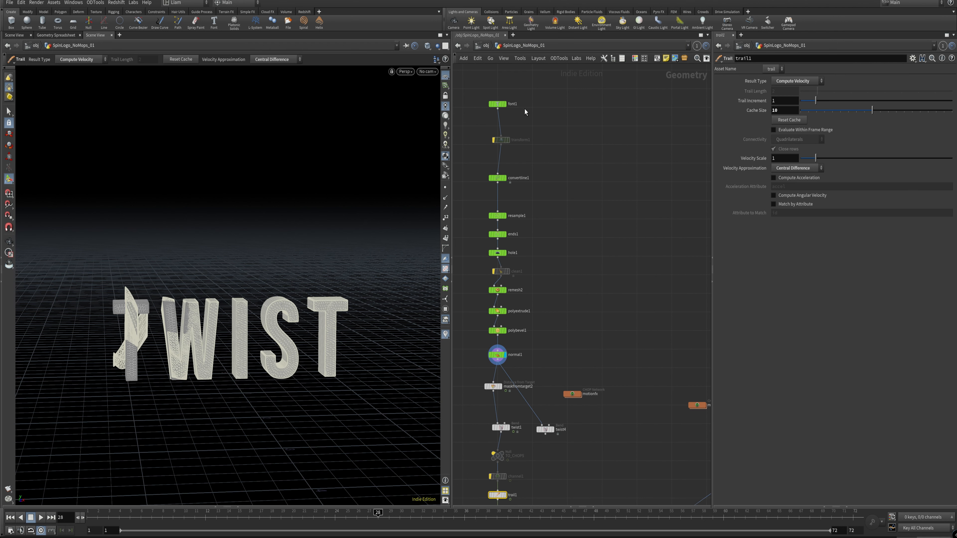
# Step: Display the output of the font1 node at the head of the chain and show its parameters
pyautogui.click(497, 104)
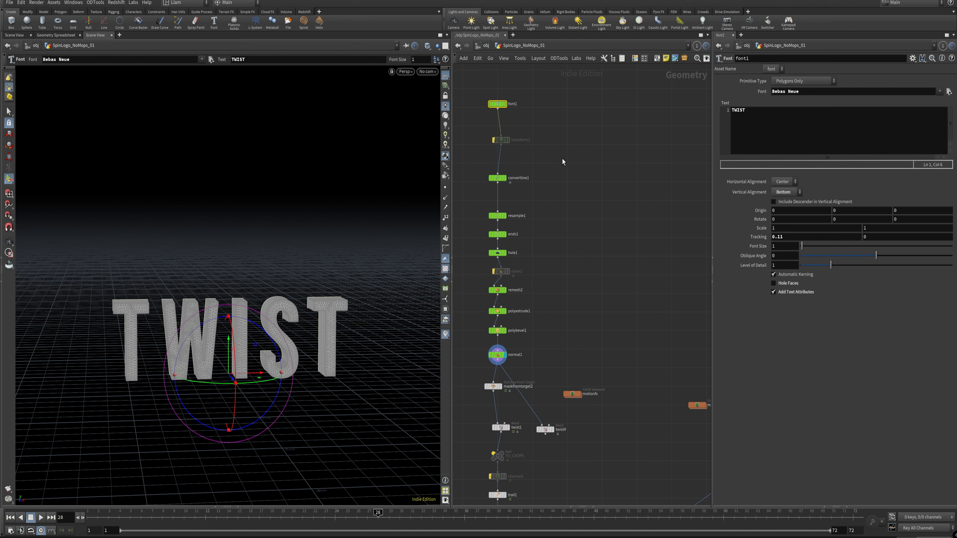
pyautogui.moveTo(507, 105); pyautogui.dragTo(542, 146, button='middle')
pyautogui.click(542, 146)
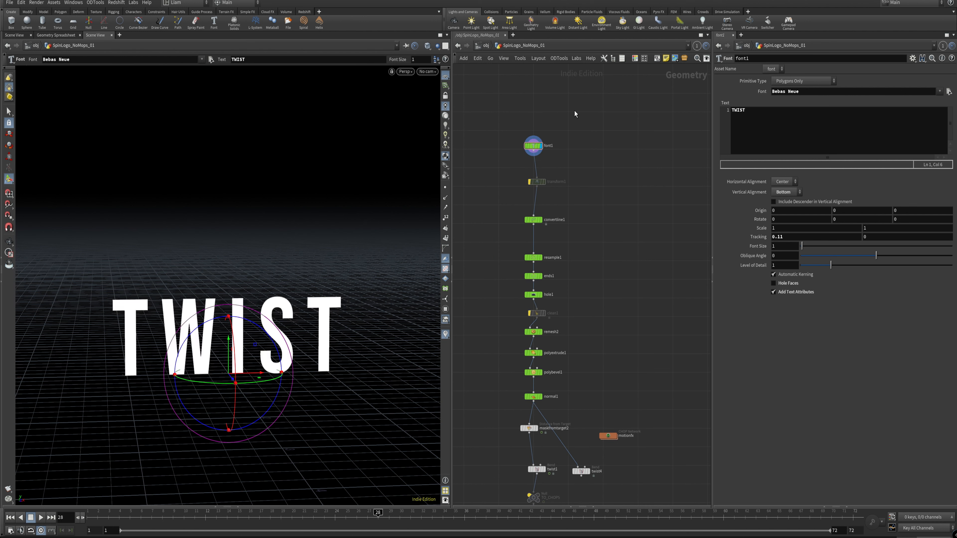
pyautogui.scroll(3, 562, 153)
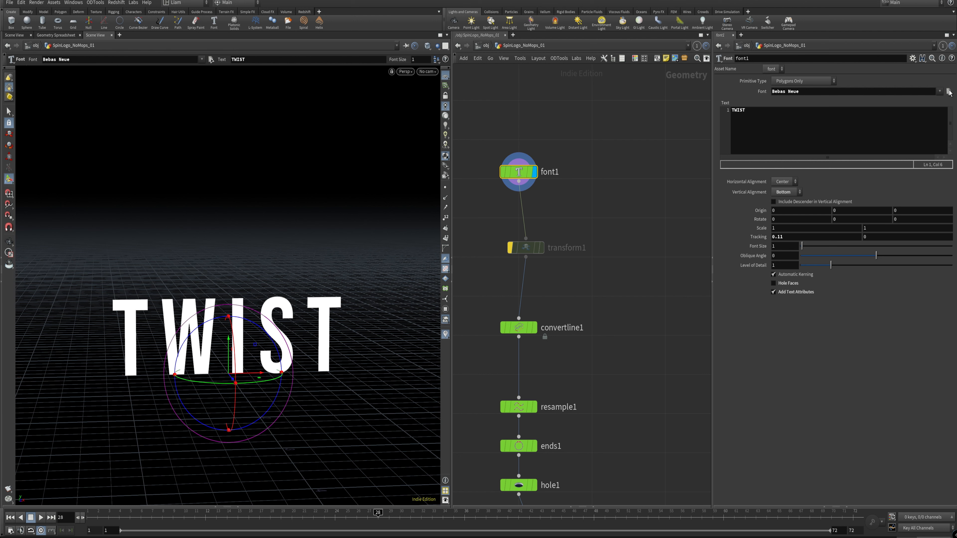
# Step: Examine the A:/Fonts/ folder in font1's font file chooser and close it without choosing a file
pyautogui.click(948, 92)
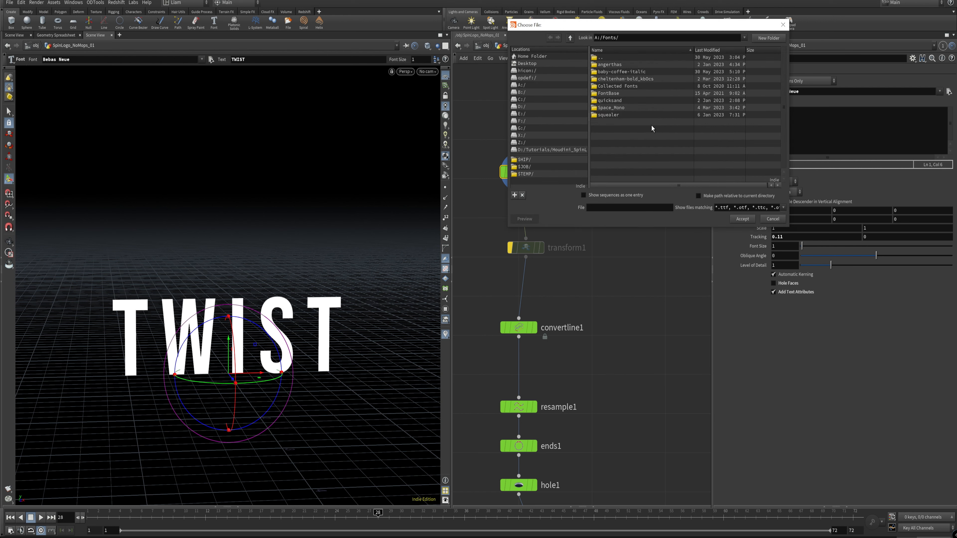
pyautogui.click(627, 94)
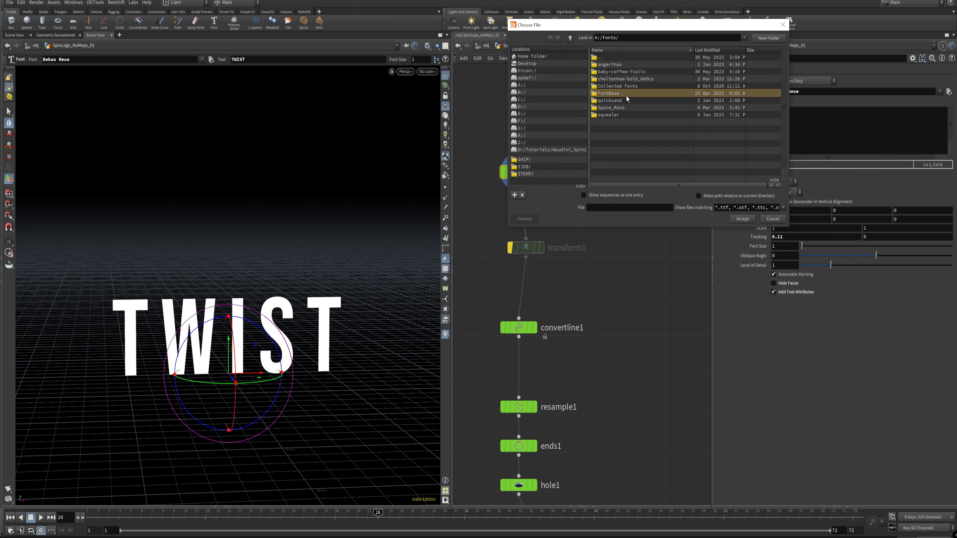
pyautogui.click(783, 24)
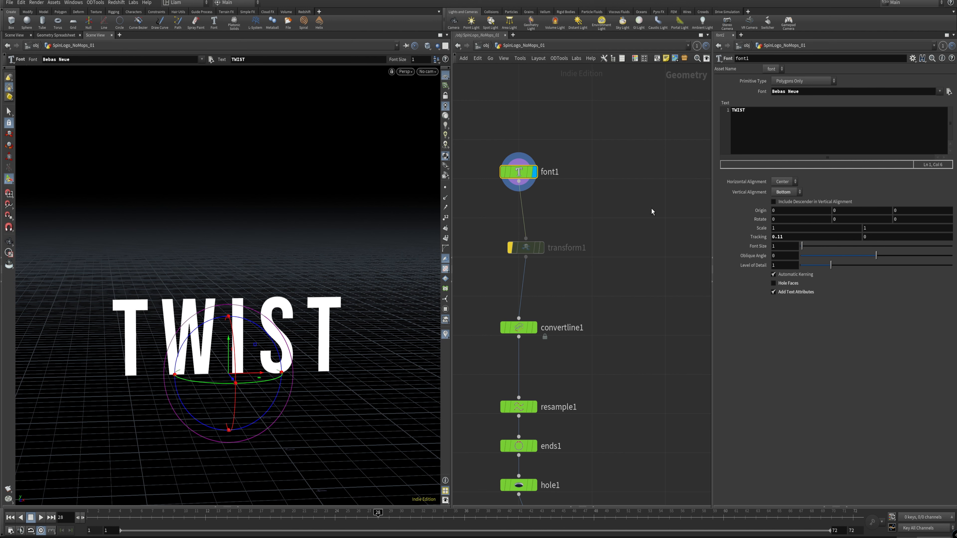
# Step: Try out other scale and spacing values for the font1 text, undoing each change
pyautogui.keyDown('alt'); pyautogui.moveTo(249, 363); pyautogui.dragTo(245, 358); pyautogui.keyUp('alt')
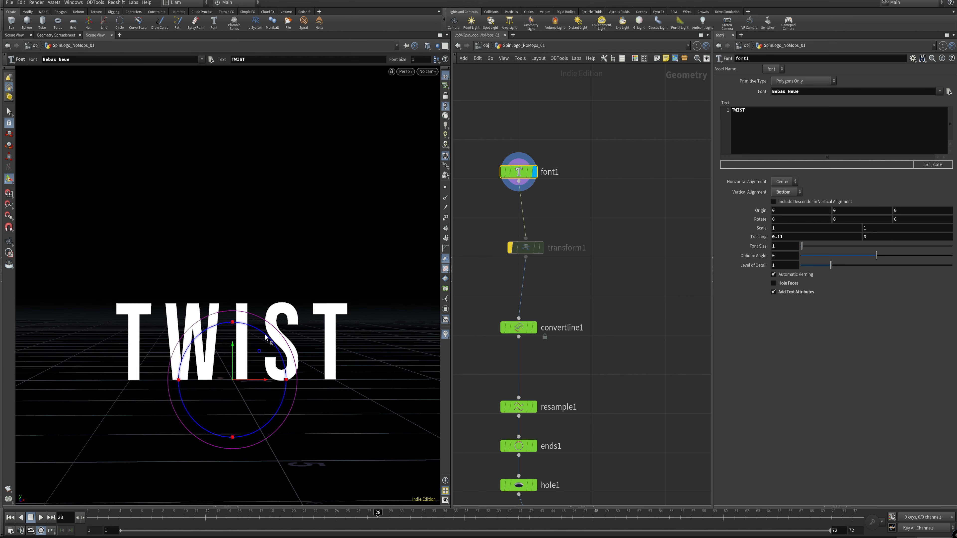
pyautogui.keyDown('alt'); pyautogui.moveTo(211, 392); pyautogui.dragTo(263, 311); pyautogui.keyUp('alt')
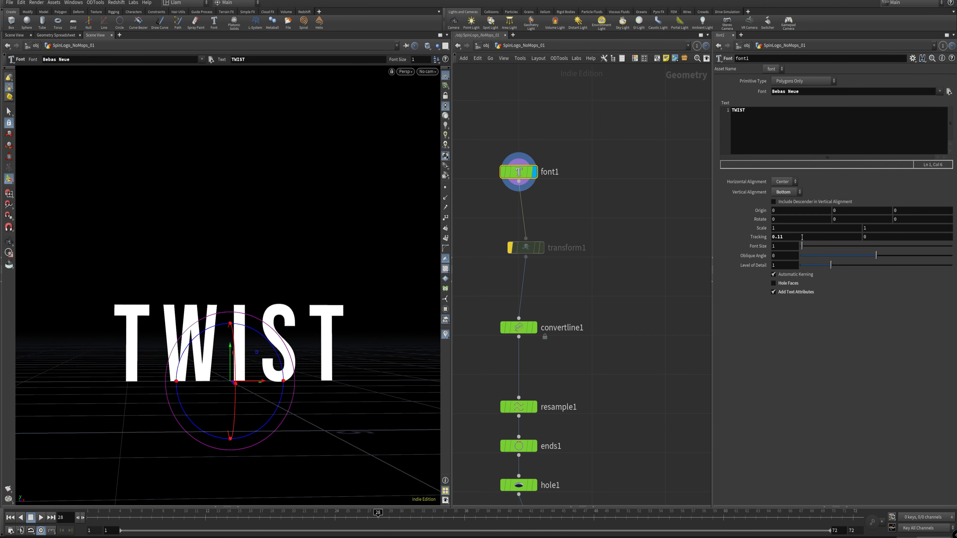
pyautogui.moveTo(778, 225); pyautogui.dragTo(770, 196, button='middle')
pyautogui.hotkey('ctrl', 'z')
pyautogui.moveTo(788, 228); pyautogui.dragTo(825, 230, button='middle')
pyautogui.hotkey('ctrl', 'z')
pyautogui.hotkey('ctrl', 'z')
# Step: Change the font1 text to THORN and enable Hole Faces for its letters
pyautogui.moveTo(785, 114); pyautogui.dragTo(539, 110)
pyautogui.write('THORN')
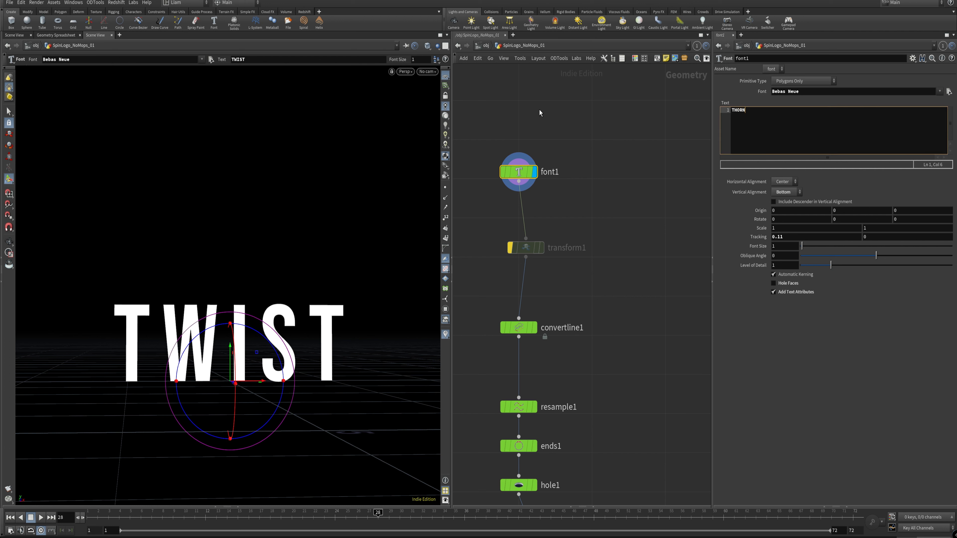
pyautogui.click(632, 226)
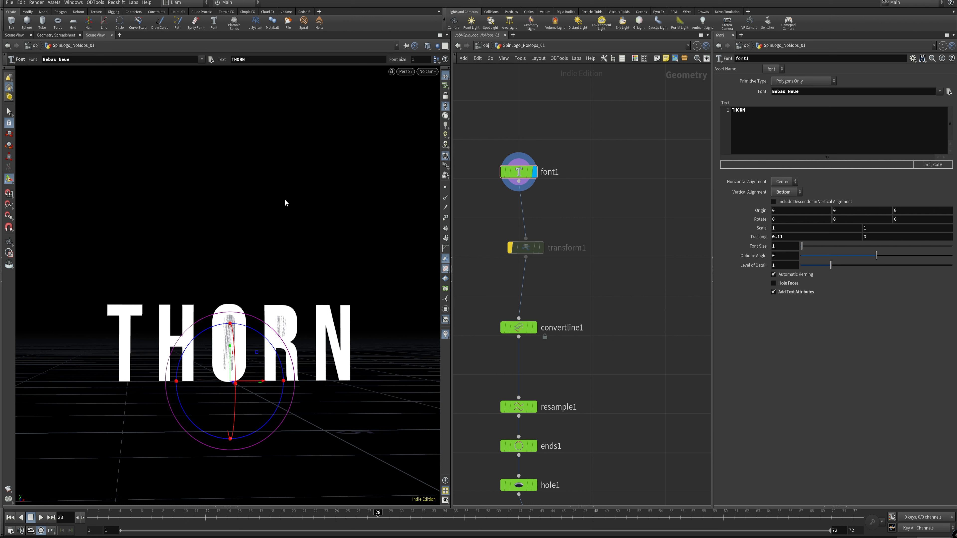
pyautogui.click(788, 284)
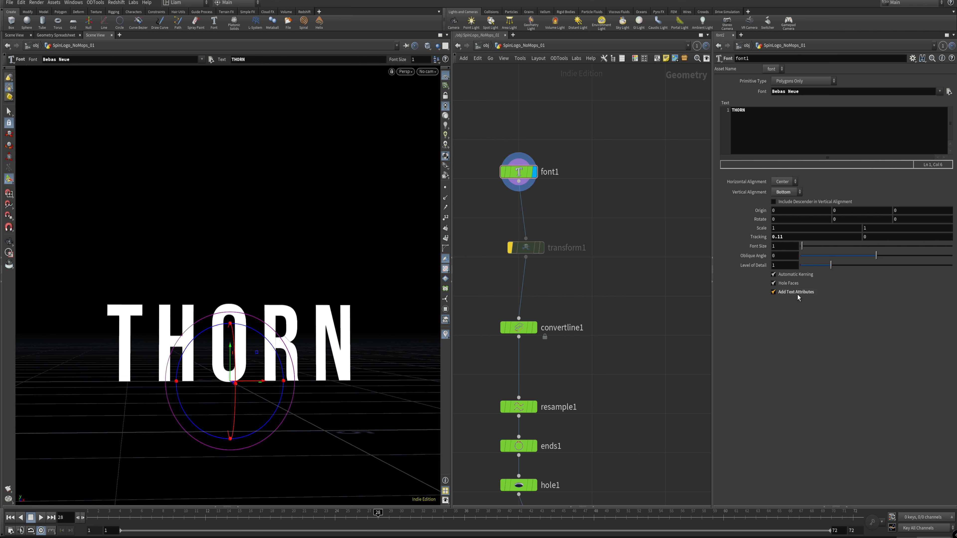
# Step: Show an enlarged Geometry Spreadsheet below the viewport to examine the text attributes of font1
pyautogui.click(238, 507)
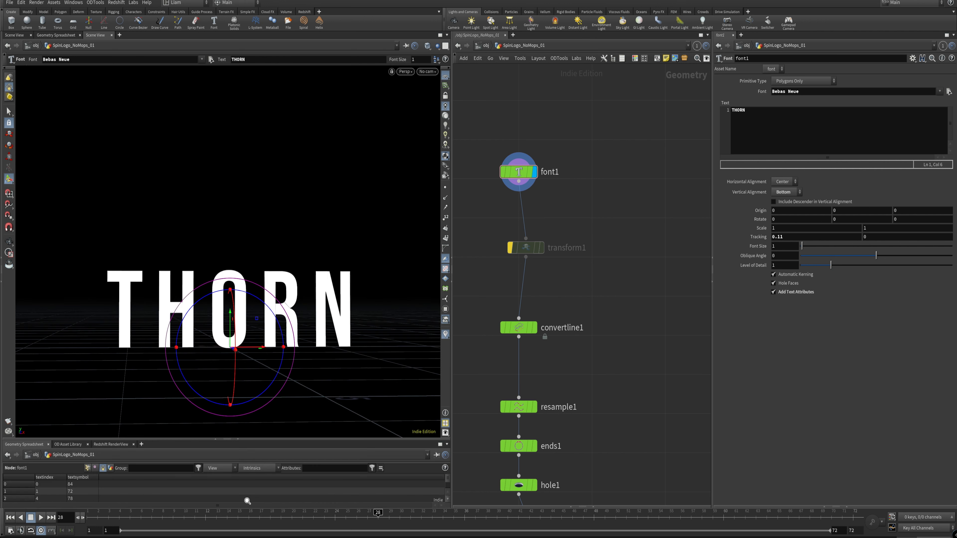
pyautogui.moveTo(300, 439); pyautogui.dragTo(299, 360)
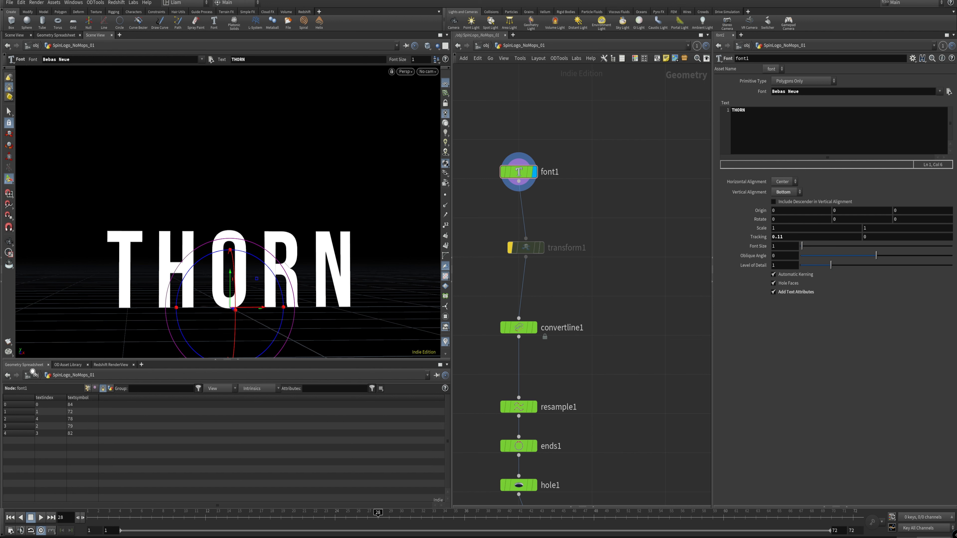
pyautogui.click(74, 36)
# Step: Enable and display the transform1 node with its parameters reset to defaults, and open its Group for editing
pyautogui.click(529, 243)
pyautogui.press('q')
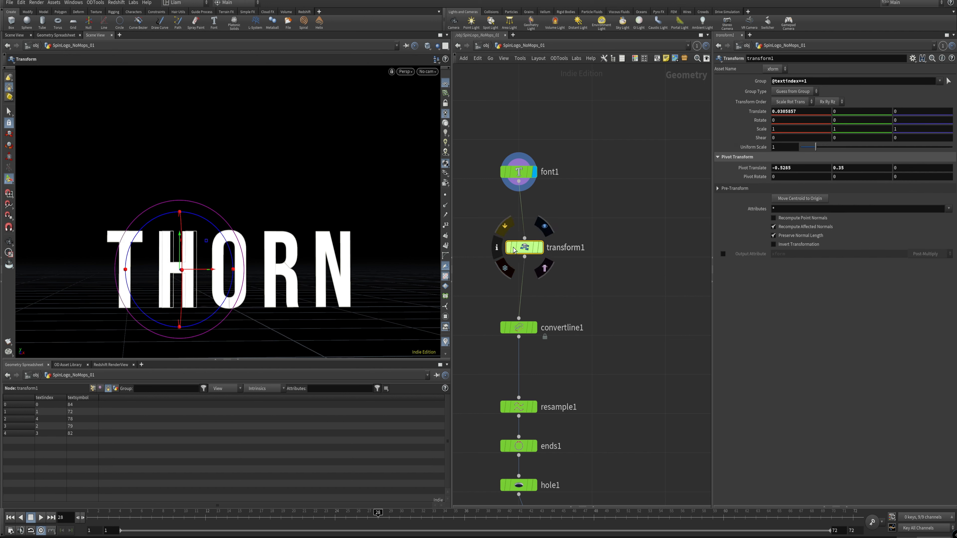
pyautogui.click(541, 248)
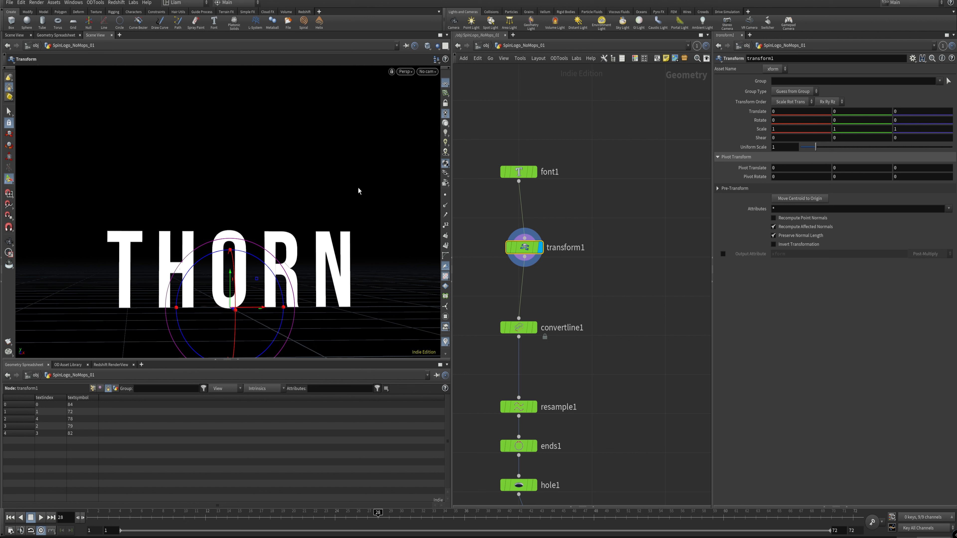
pyautogui.click(833, 82)
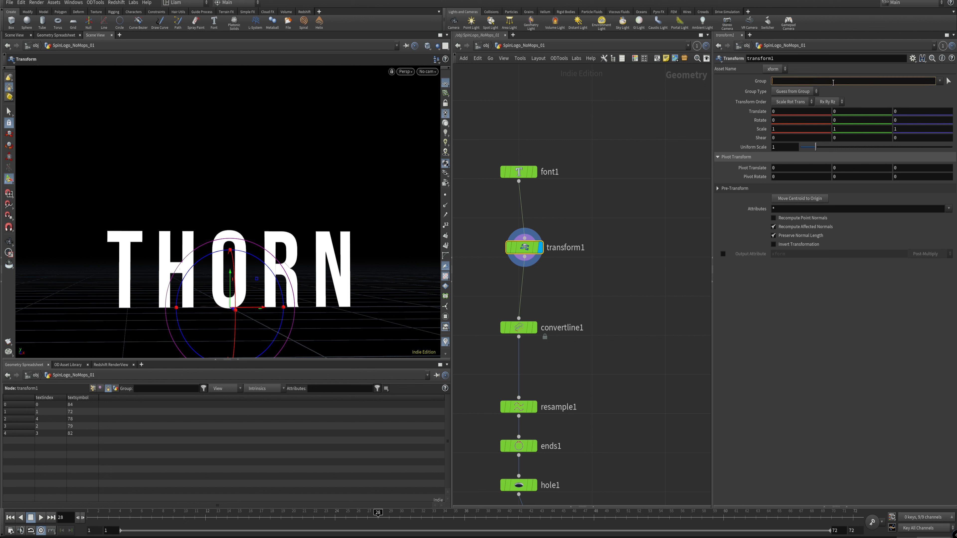
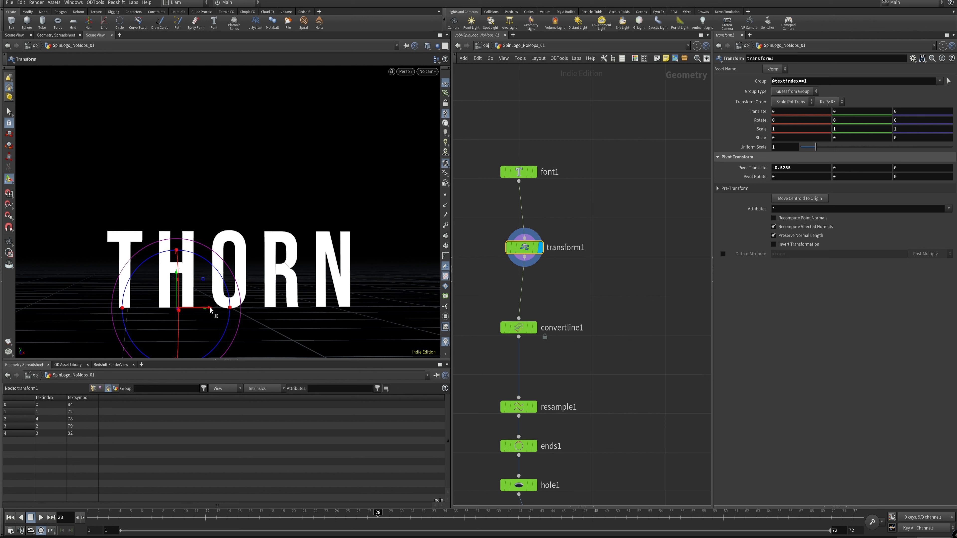
# Step: Shift the letter H by about -0.078 along X in transform1, and bypass that node to display font1
pyautogui.moveTo(212, 310)
pyautogui.mouseDown()
pyautogui.moveTo(192, 312)
pyautogui.moveTo(222, 310)
pyautogui.mouseUp()
pyautogui.moveTo(540, 180)
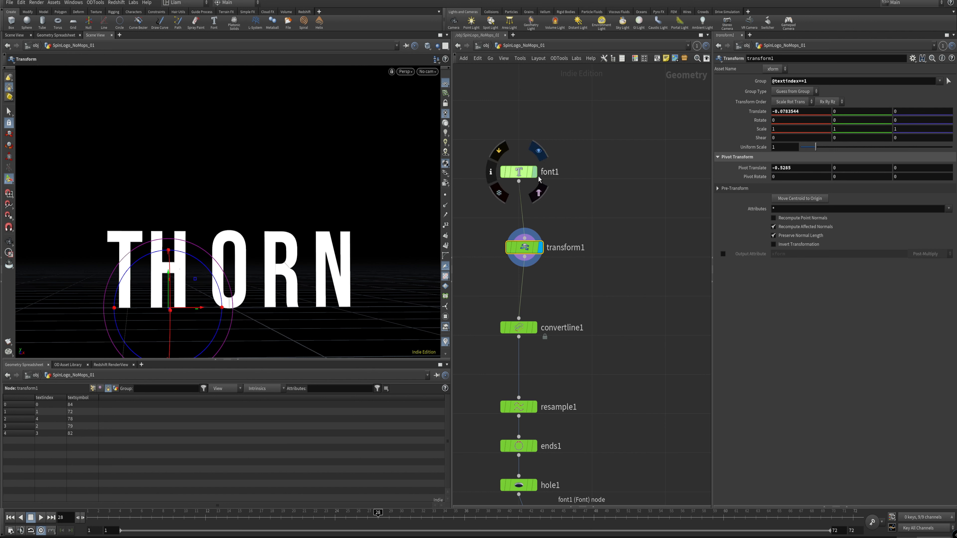
pyautogui.press('b')
pyautogui.click(534, 175)
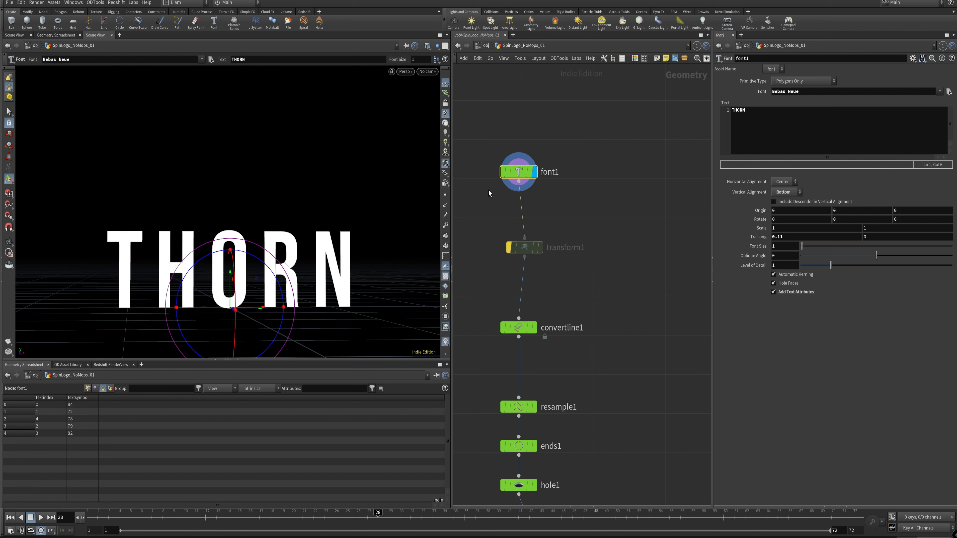
# Step: Move convertline1 slightly down and line transform1 up vertically with the rest of the node chain
pyautogui.click(539, 244)
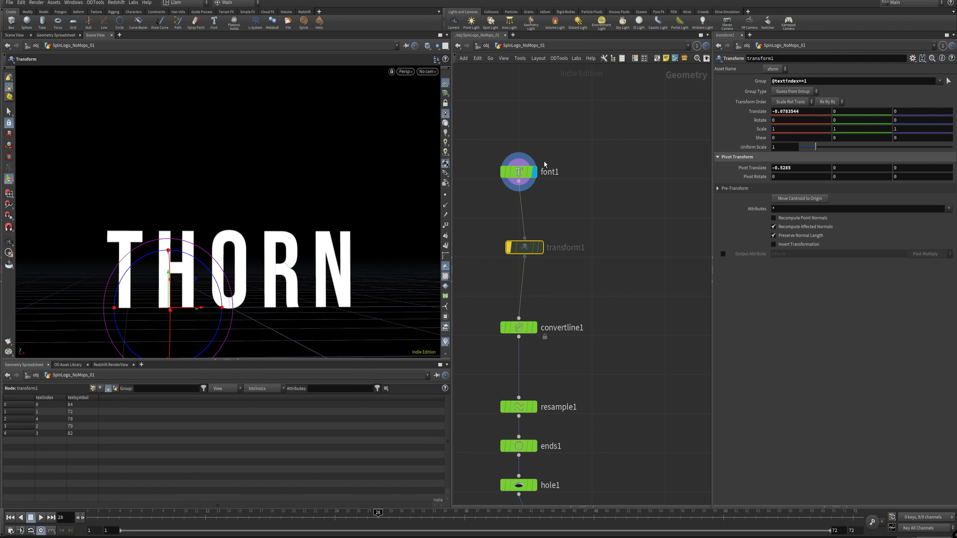
pyautogui.moveTo(537, 256)
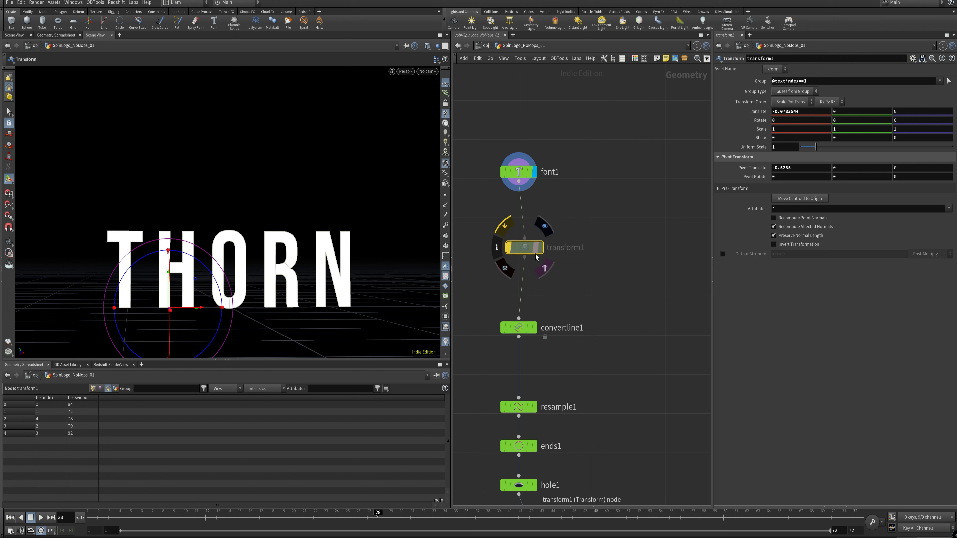
pyautogui.moveTo(519, 328); pyautogui.dragTo(518, 335)
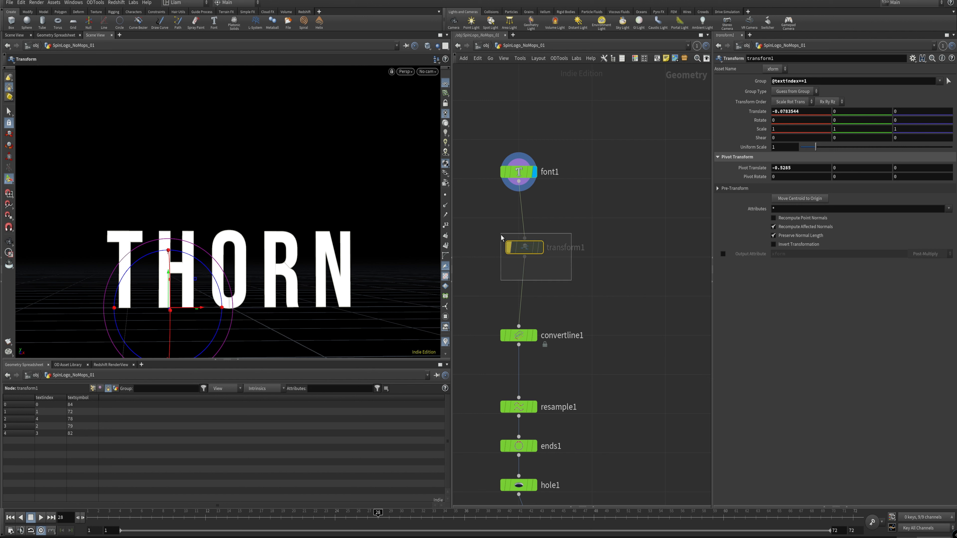
pyautogui.moveTo(520, 249); pyautogui.dragTo(515, 259)
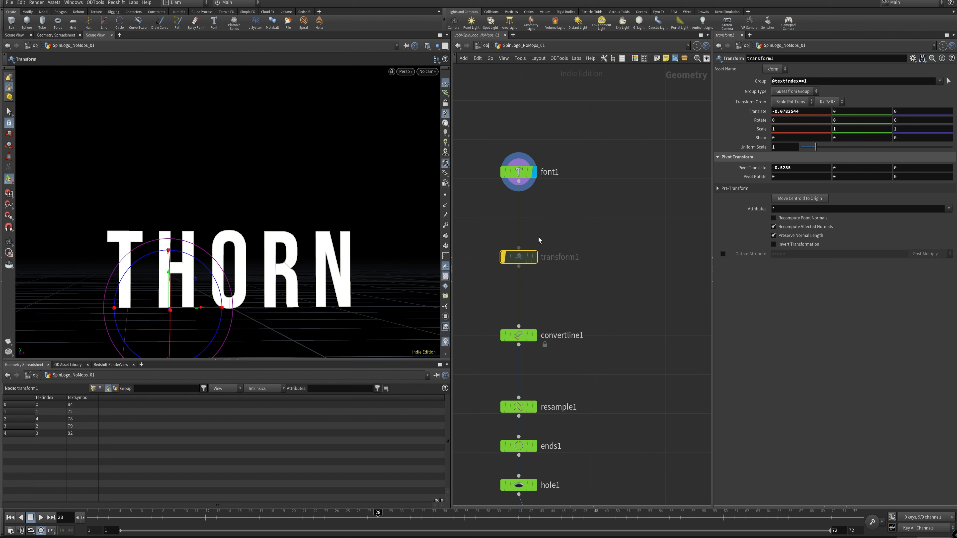
pyautogui.moveTo(531, 272); pyautogui.dragTo(550, 159, button='middle')
pyautogui.moveTo(593, 173); pyautogui.dragTo(577, 165)
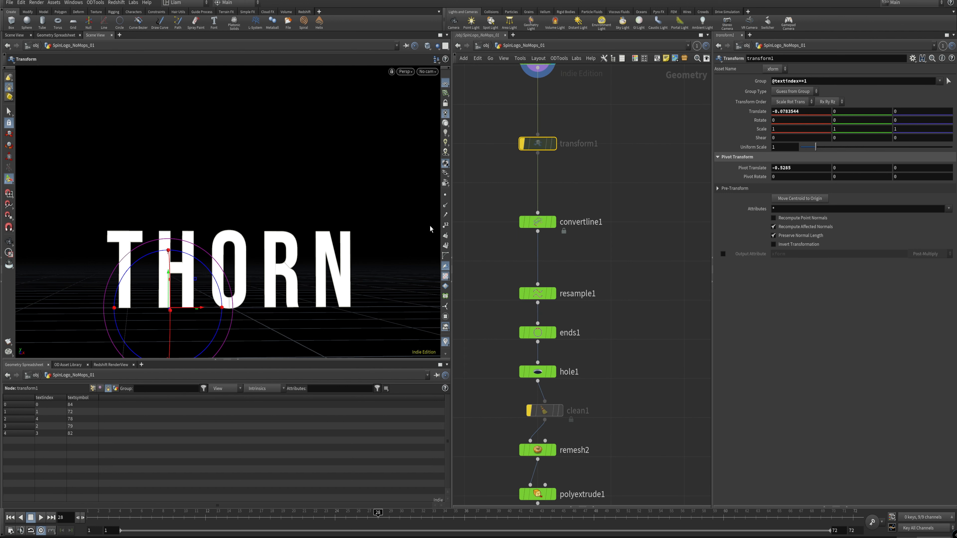
pyautogui.scroll(-3, 565, 233)
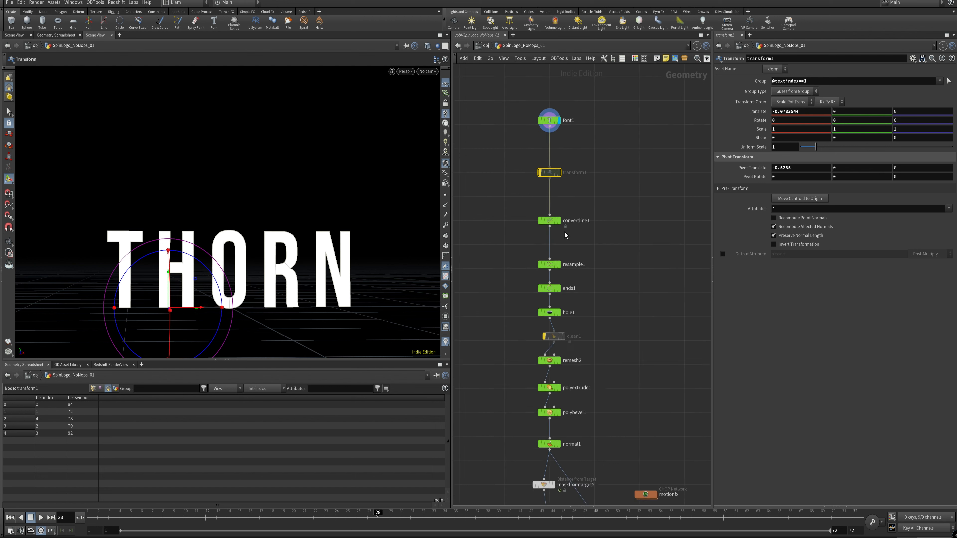
pyautogui.scroll(2, 592, 218)
# Step: Add a PolyExtrude node beside the chain, connect font1 to its input and display it
pyautogui.click(551, 123)
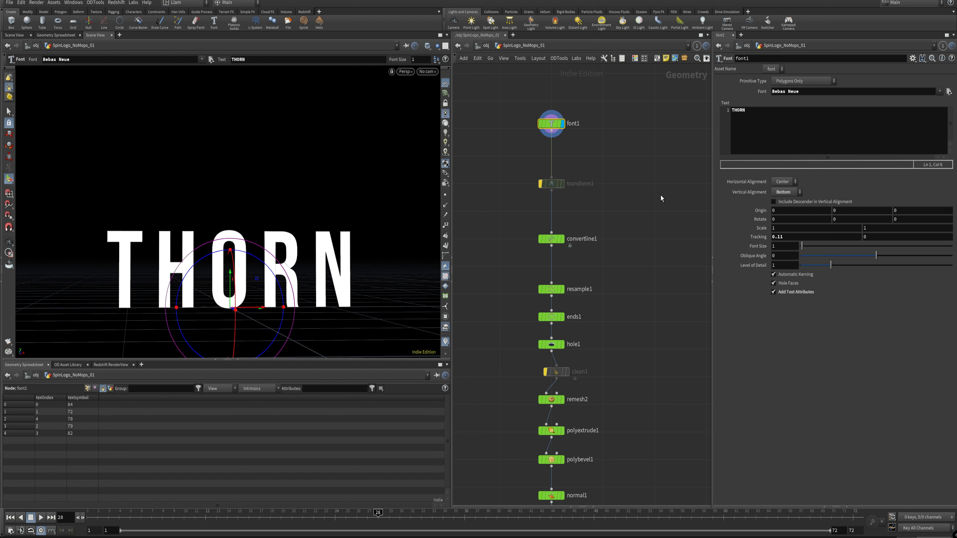
pyautogui.press('Tab')
pyautogui.write('ex')
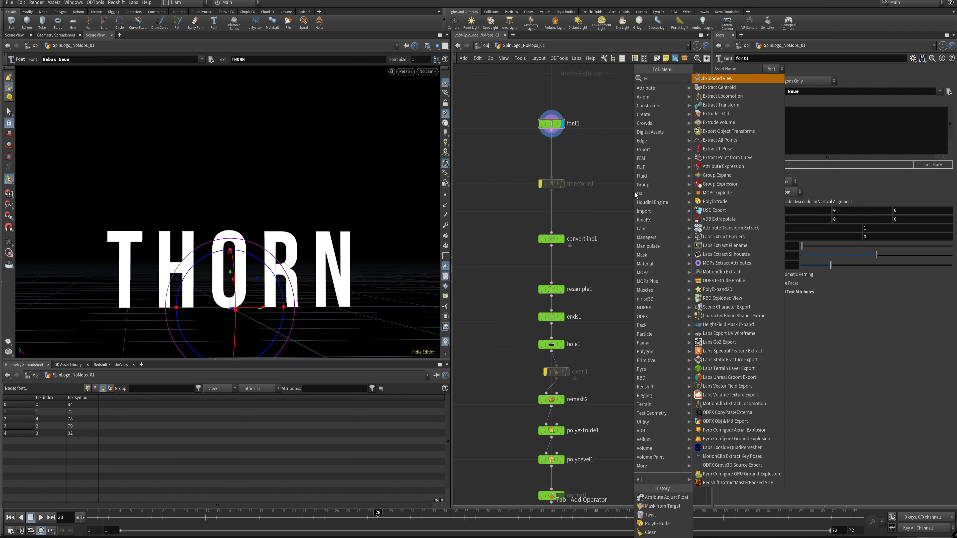
pyautogui.write('trud')
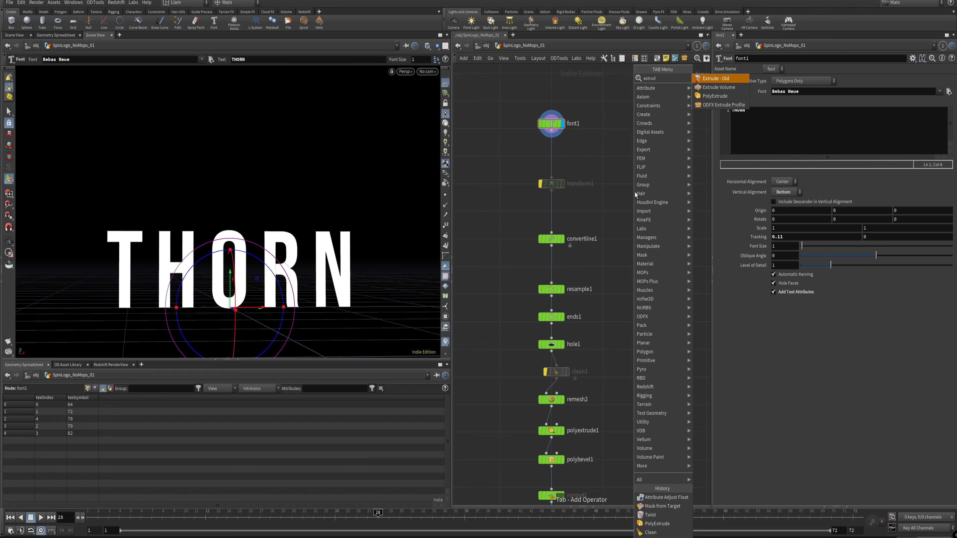
pyautogui.press('Down')
pyautogui.press('Down')
pyautogui.press('Return')
pyautogui.click(635, 192)
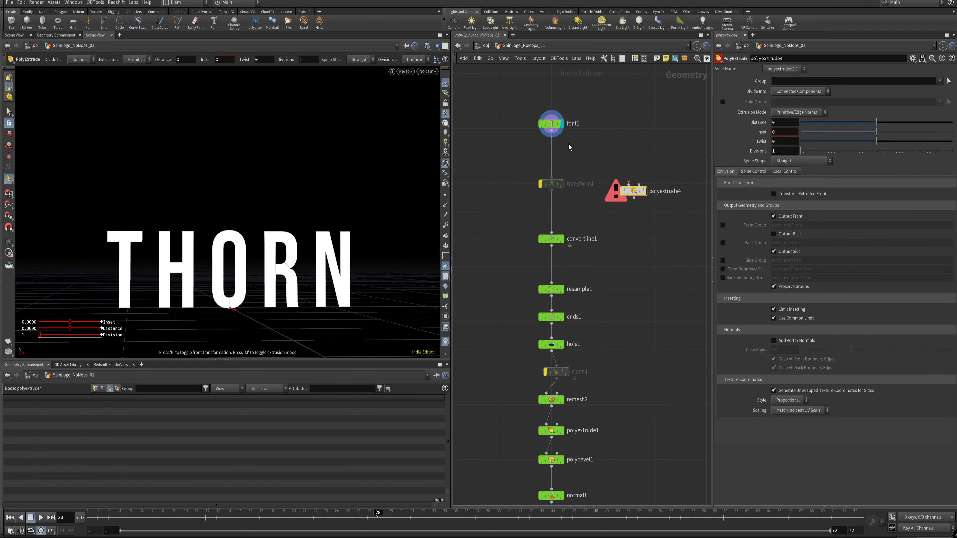
pyautogui.moveTo(552, 135); pyautogui.dragTo(629, 184)
pyautogui.click(645, 191)
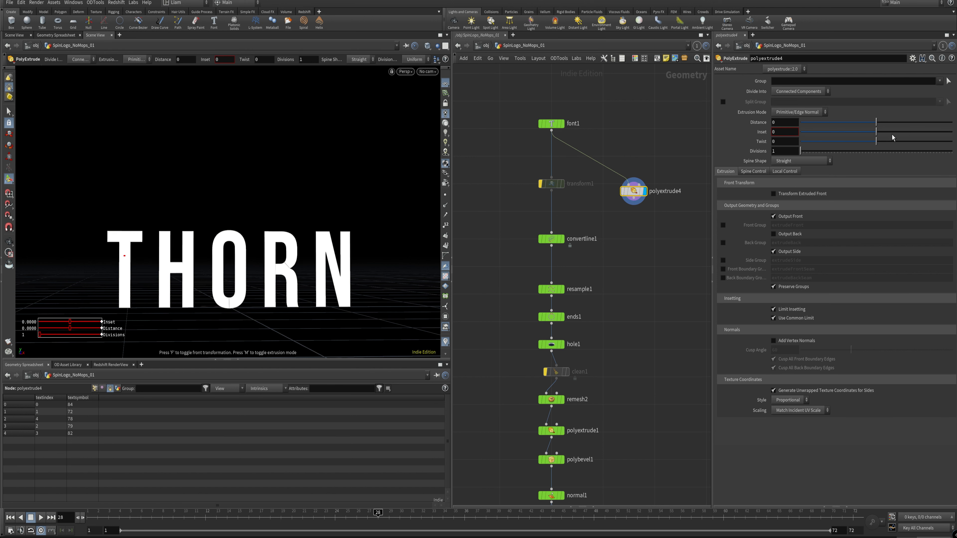
# Step: Try extruding the text by a distance of 0.467, inspect the O and R closely, and delete the PolyExtrude node
pyautogui.moveTo(877, 132); pyautogui.dragTo(911, 121)
pyautogui.hotkey('ctrl', 'z')
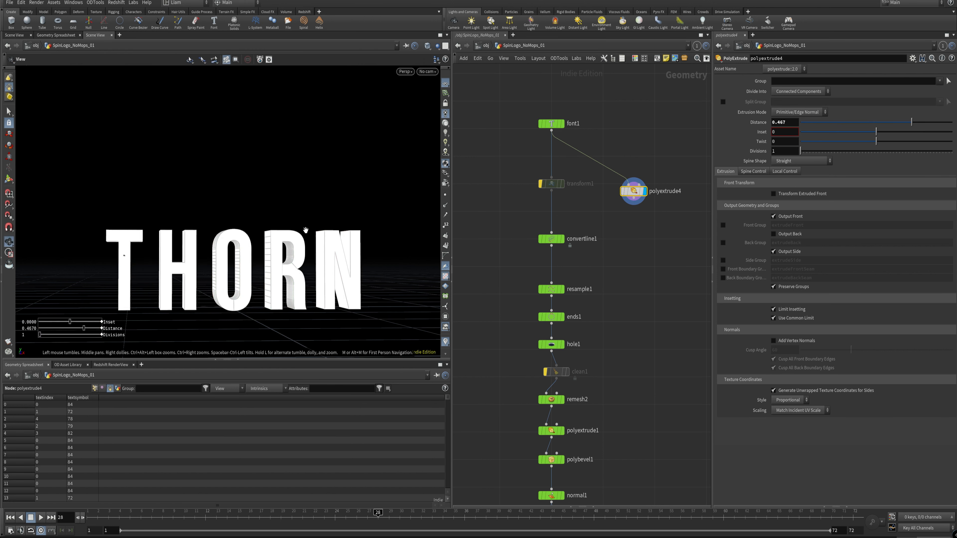
pyautogui.keyDown('alt'); pyautogui.moveTo(305, 230); pyautogui.dragTo(242, 245); pyautogui.keyUp('alt')
pyautogui.keyDown('alt'); pyautogui.moveTo(243, 246); pyautogui.dragTo(293, 194, button='middle'); pyautogui.keyUp('alt')
pyautogui.keyDown('alt'); pyautogui.moveTo(292, 193); pyautogui.dragTo(303, 201, button='right'); pyautogui.keyUp('alt')
pyautogui.keyDown('alt'); pyautogui.moveTo(303, 202); pyautogui.dragTo(355, 221); pyautogui.keyUp('alt')
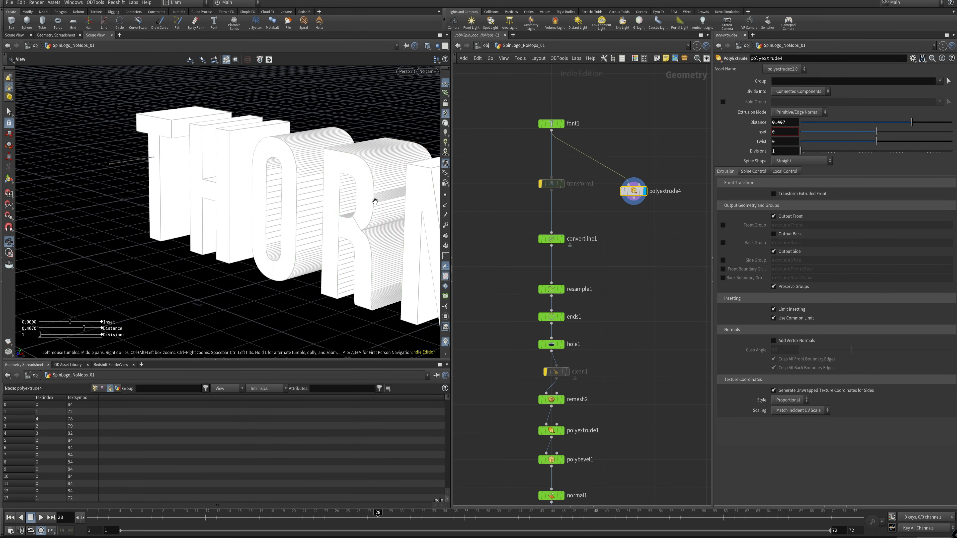
pyautogui.keyDown('alt'); pyautogui.moveTo(275, 248); pyautogui.dragTo(353, 212, button='right'); pyautogui.keyUp('alt')
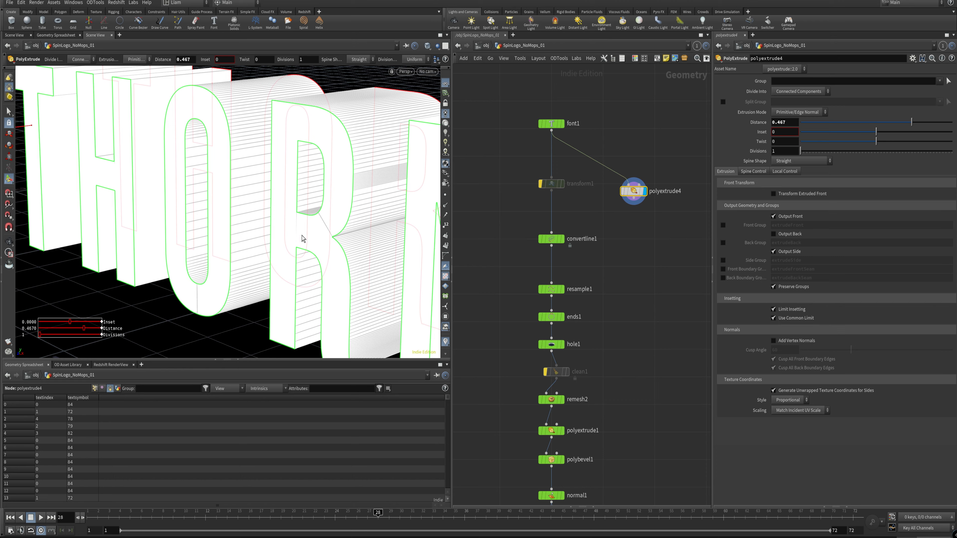
pyautogui.moveTo(301, 240)
pyautogui.keyDown('alt'); pyautogui.mouseDown()
pyautogui.moveTo(403, 221)
pyautogui.moveTo(423, 250)
pyautogui.moveTo(434, 216)
pyautogui.moveTo(286, 233)
pyautogui.mouseUp(); pyautogui.keyUp('alt')
pyautogui.keyDown('alt'); pyautogui.moveTo(307, 235); pyautogui.dragTo(382, 210, button='right'); pyautogui.keyUp('alt')
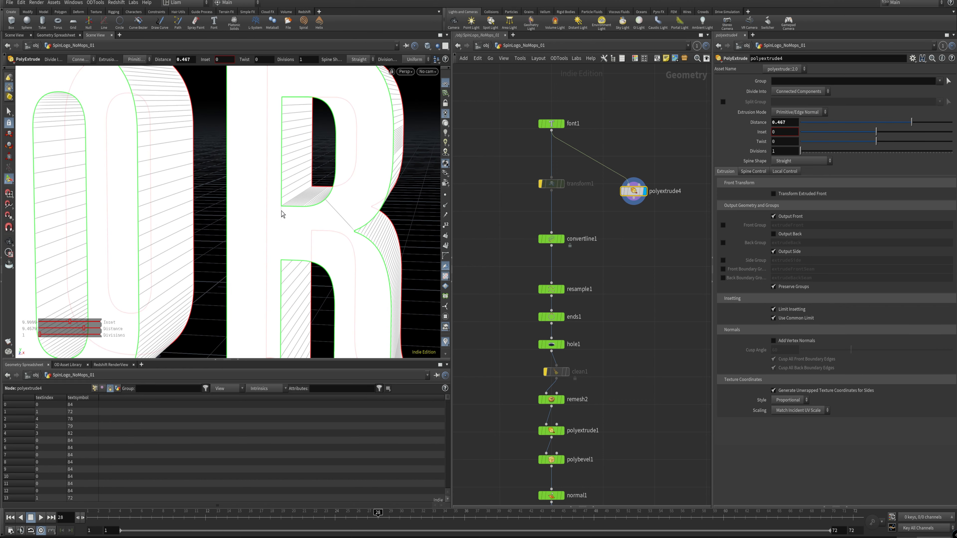
pyautogui.keyDown('alt'); pyautogui.moveTo(280, 223); pyautogui.dragTo(302, 220); pyautogui.keyUp('alt')
pyautogui.keyDown('alt'); pyautogui.moveTo(302, 221); pyautogui.dragTo(241, 253, button='right'); pyautogui.keyUp('alt')
pyautogui.press('Delete')
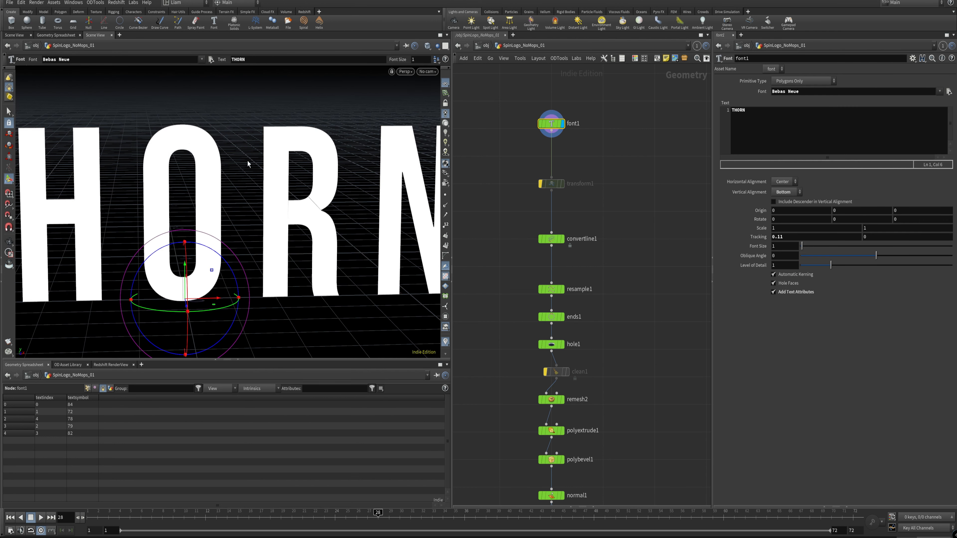
# Step: Disable Hole Faces on font1 and display the convertline1 outlines
pyautogui.scroll(-3, 141, 162)
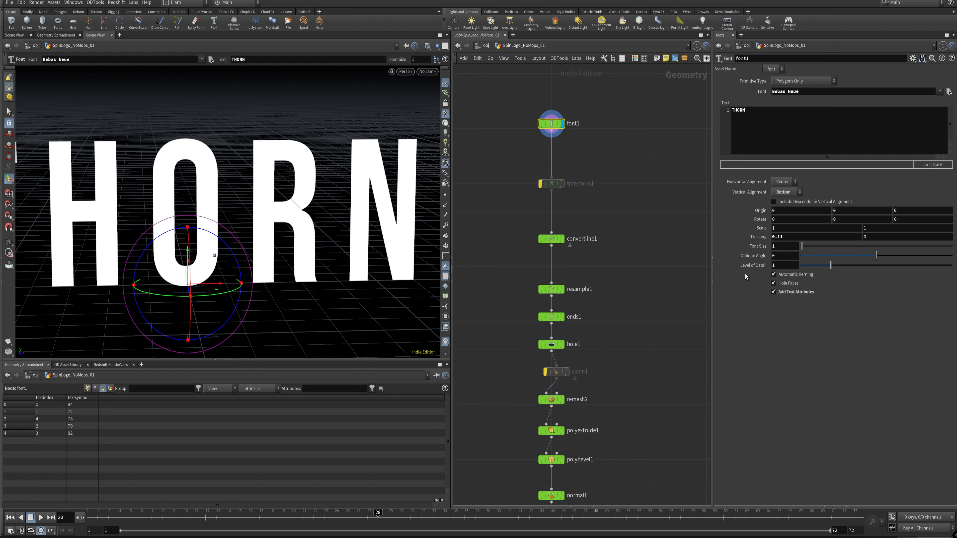
pyautogui.click(791, 283)
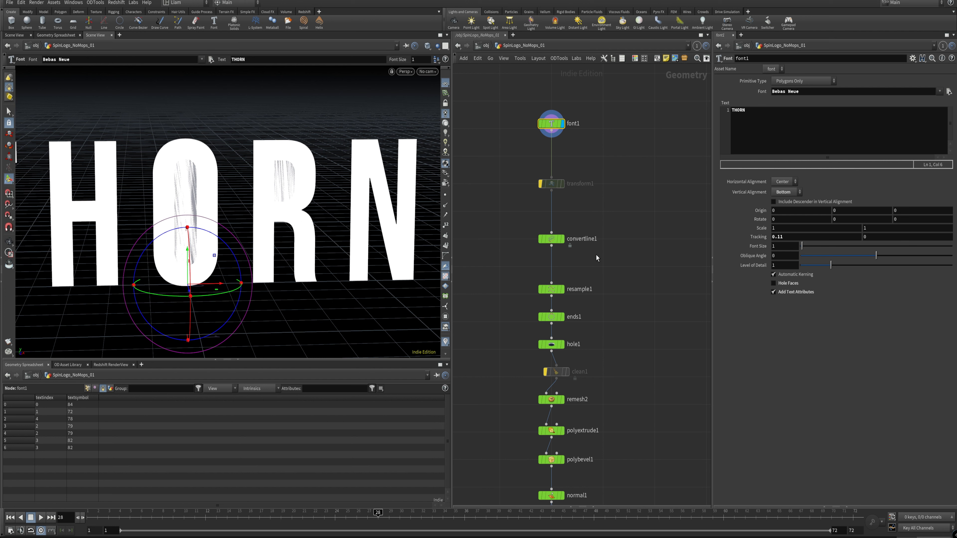
pyautogui.click(560, 244)
pyautogui.click(562, 239)
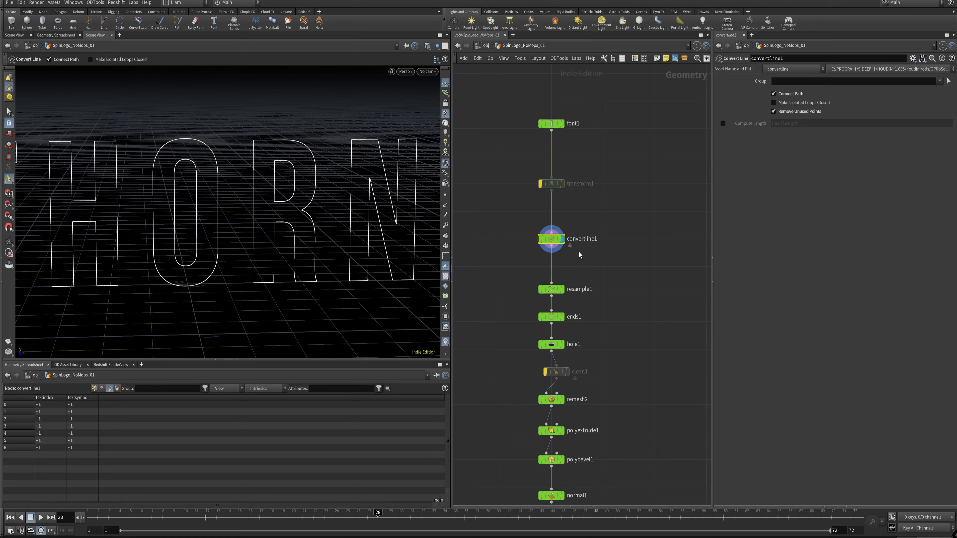
# Step: Turn on point display in the viewport and examine the point distribution along the convertline1 letter outlines
pyautogui.keyDown('alt'); pyautogui.moveTo(248, 216); pyautogui.dragTo(198, 250, button='right'); pyautogui.keyUp('alt')
pyautogui.keyDown('alt'); pyautogui.moveTo(199, 250); pyautogui.dragTo(248, 225); pyautogui.keyUp('alt')
pyautogui.keyDown('alt'); pyautogui.moveTo(332, 188); pyautogui.dragTo(294, 184, button='middle'); pyautogui.keyUp('alt')
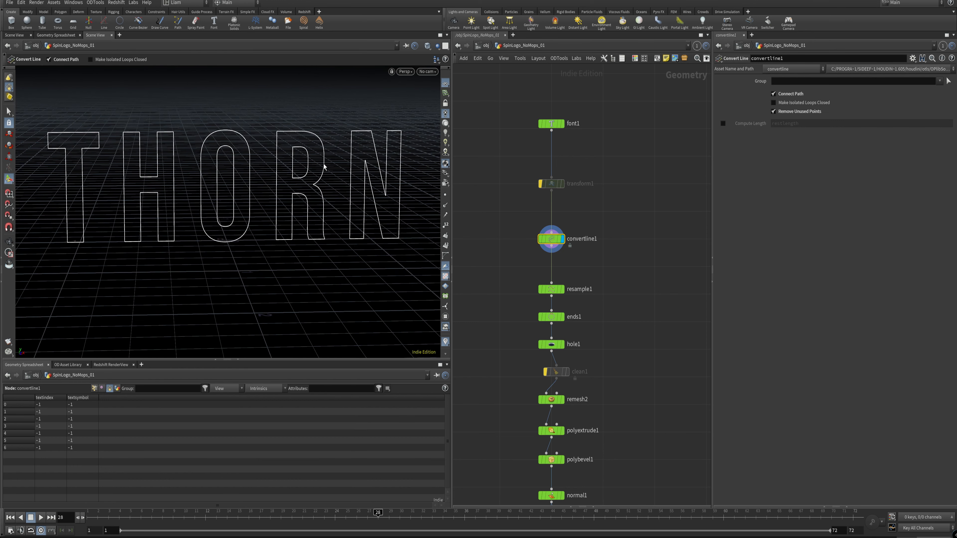
pyautogui.click(445, 195)
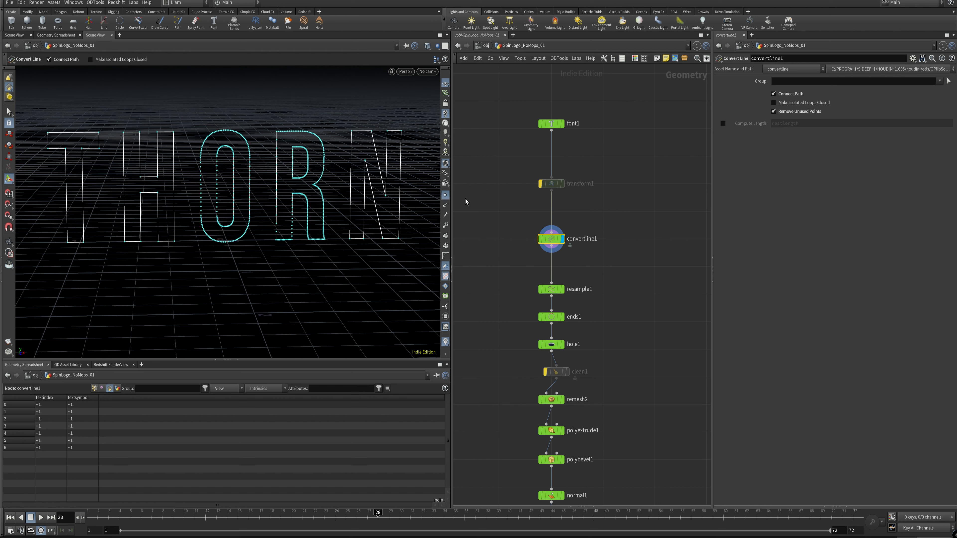
pyautogui.scroll(5, 228, 215)
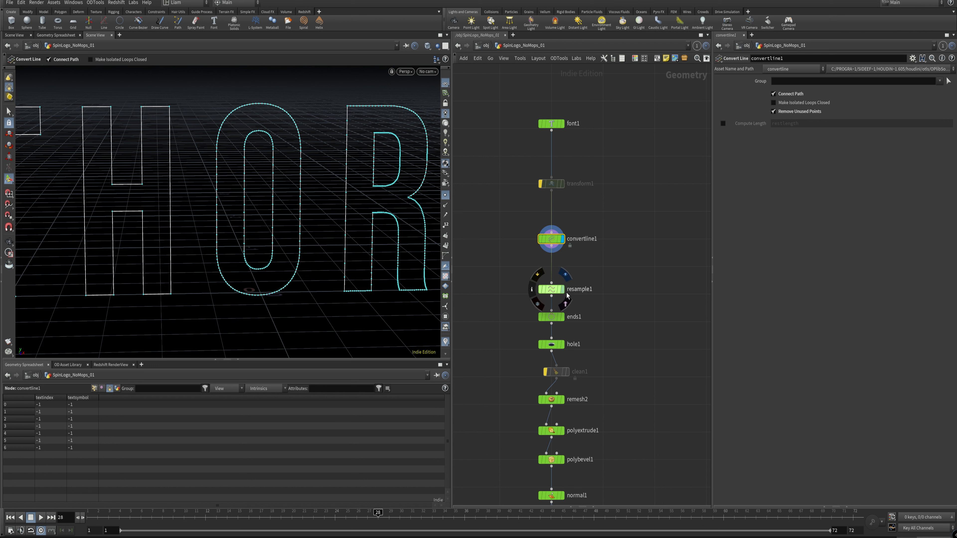
pyautogui.keyDown('alt'); pyautogui.moveTo(294, 248); pyautogui.dragTo(275, 260, button='right'); pyautogui.keyUp('alt')
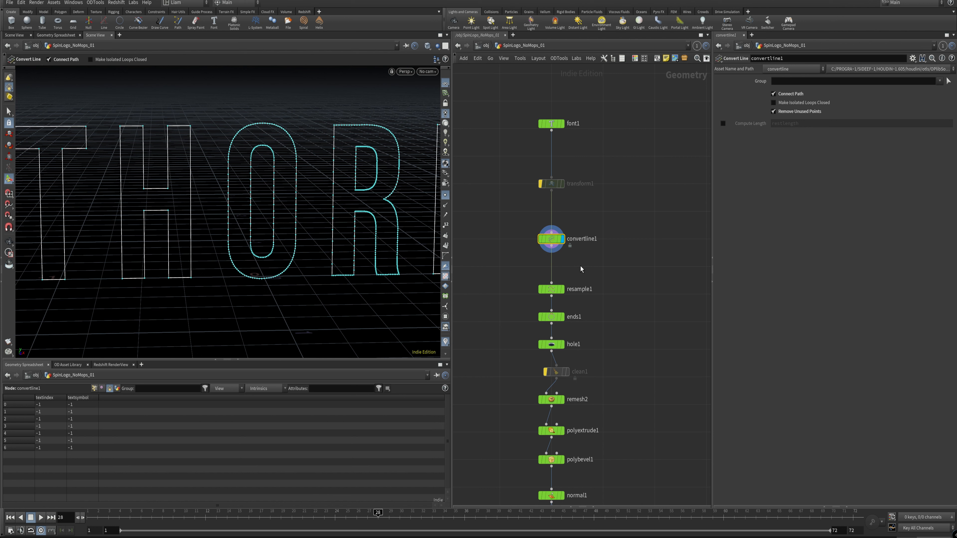
# Step: Nudge resample1 slightly sideways and display its evenly resampled letter outlines
pyautogui.click(561, 289)
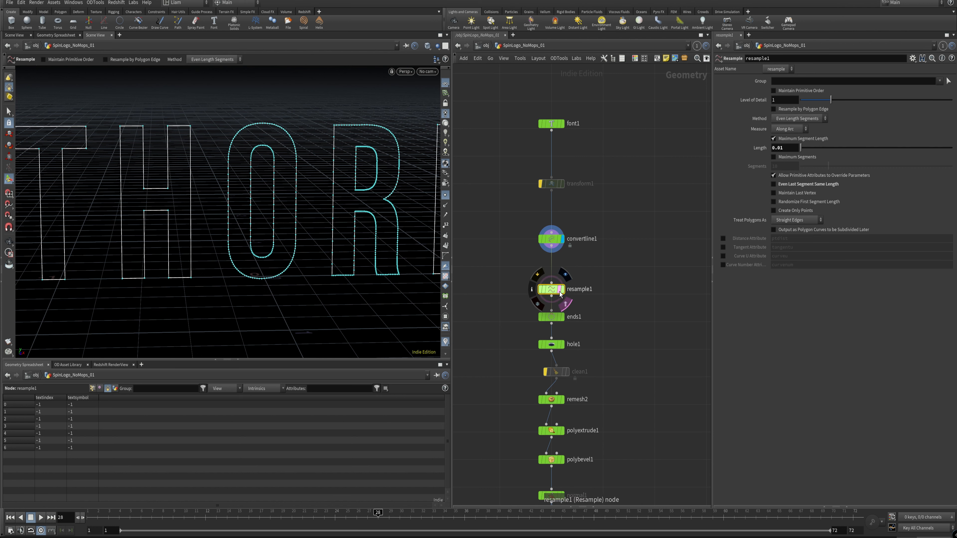
pyautogui.moveTo(566, 294); pyautogui.dragTo(571, 294)
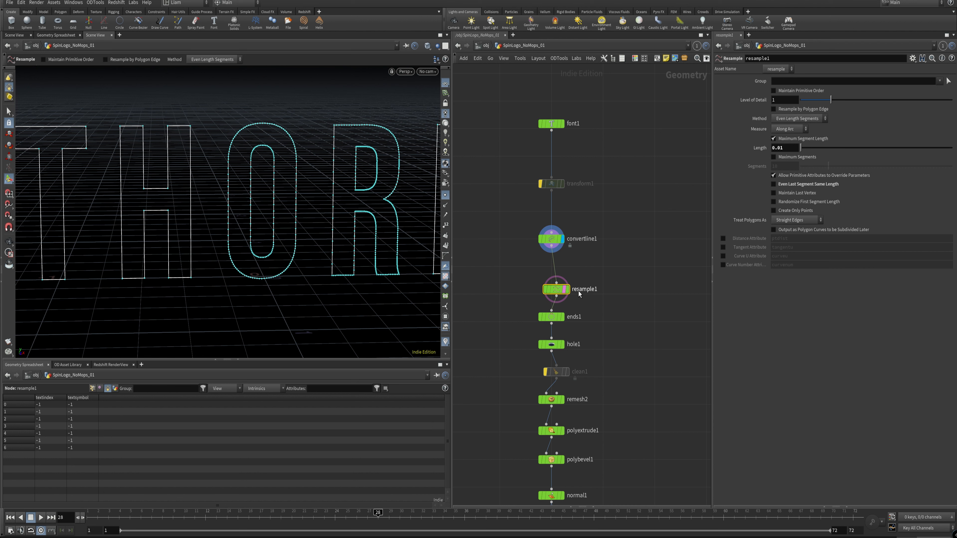
pyautogui.click(566, 289)
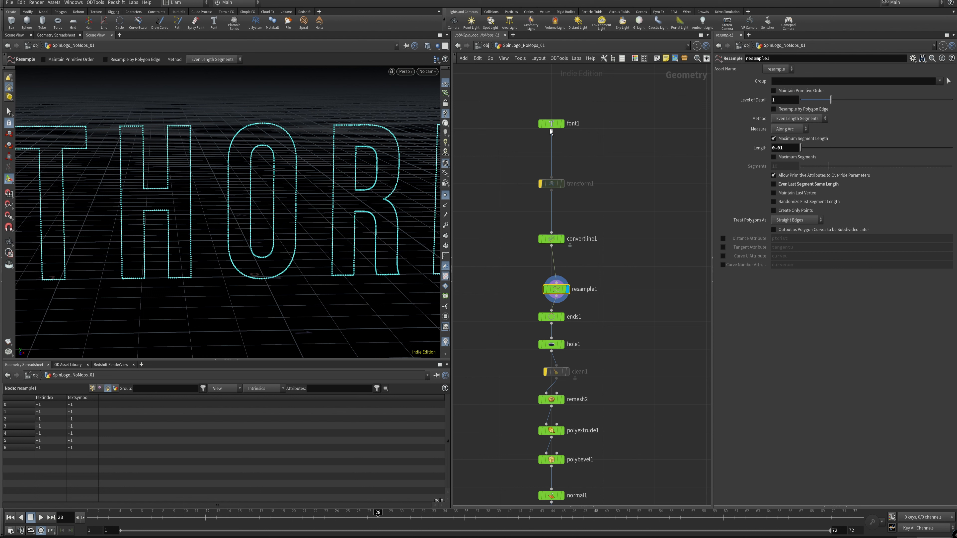
# Step: Try resampling with Maximum Segments at 50 instead of Maximum Segment Length, and restore the length-based setting
pyautogui.click(807, 139)
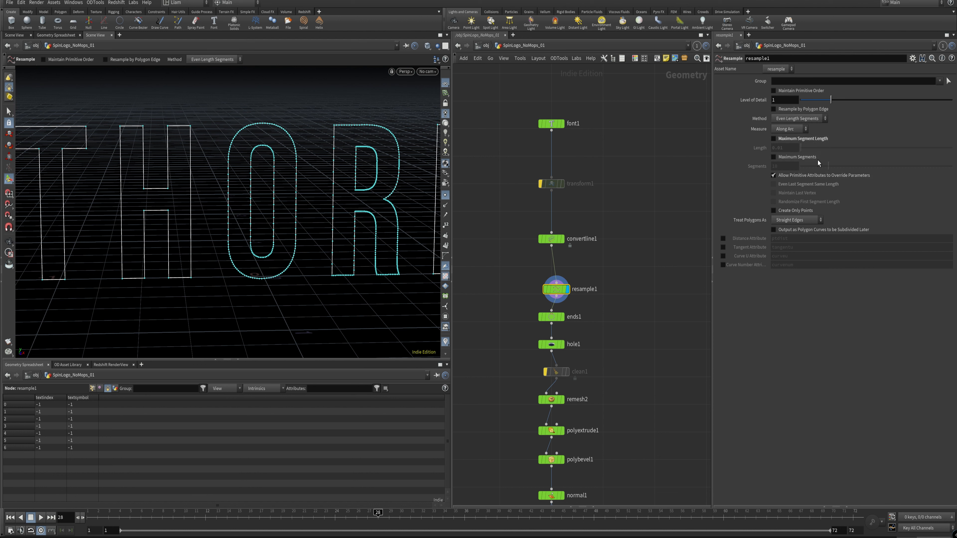
pyautogui.click(812, 157)
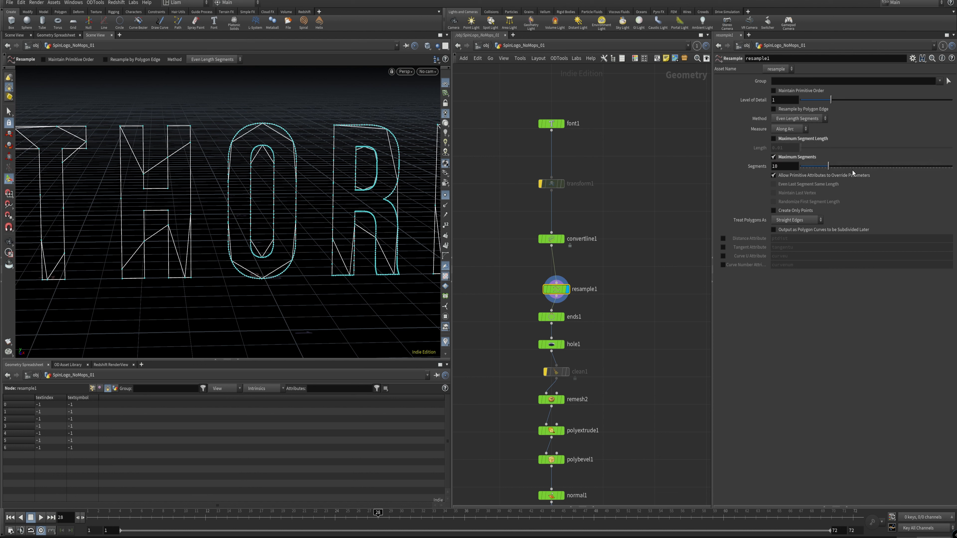
pyautogui.moveTo(853, 166); pyautogui.dragTo(953, 168)
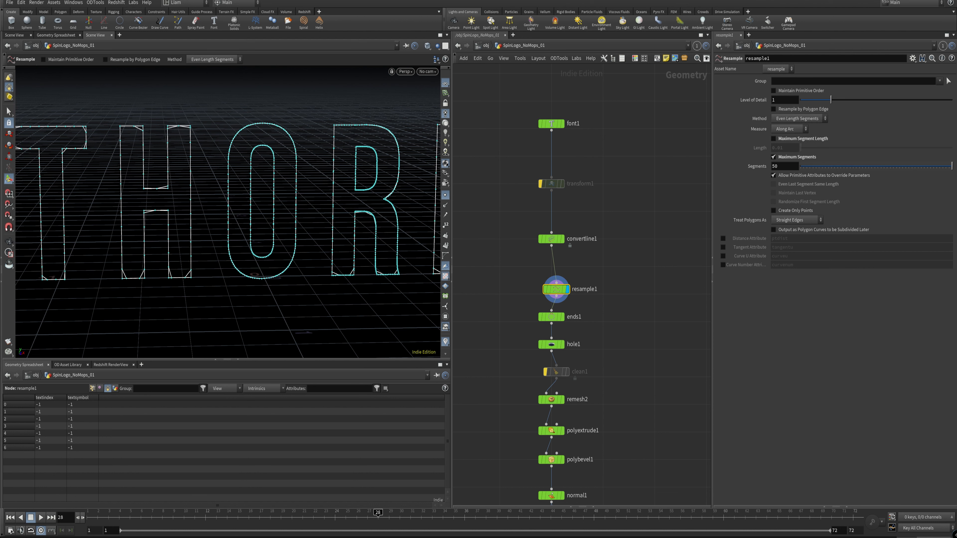
pyautogui.click(790, 155)
pyautogui.click(815, 139)
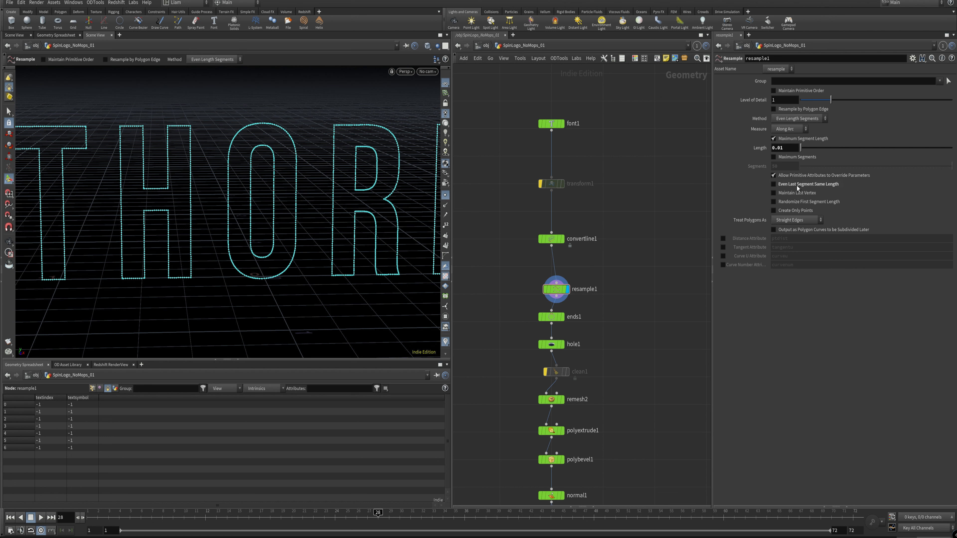
# Step: Try Even Last Segment Same Length on resample1, switch it back off and inspect the upper corner of the R
pyautogui.click(816, 185)
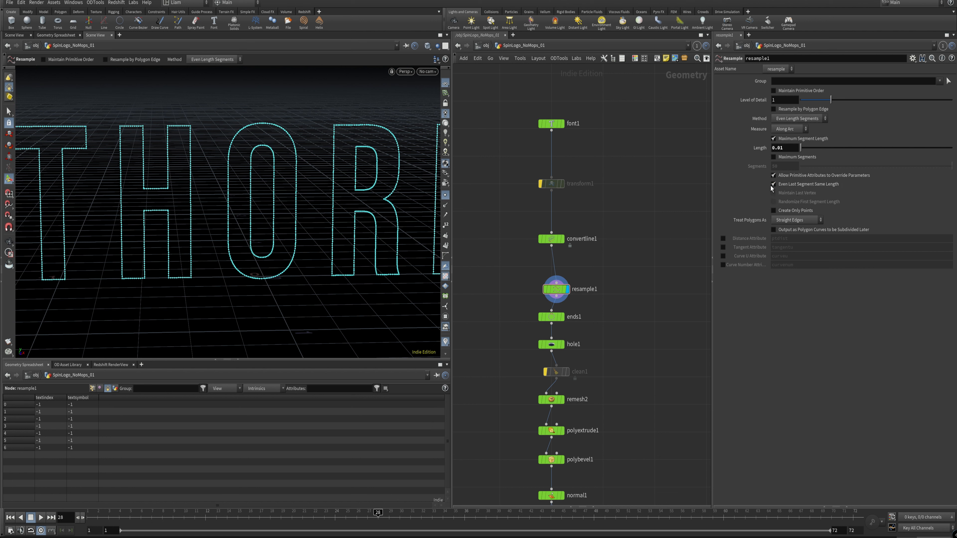
pyautogui.keyDown('alt'); pyautogui.moveTo(341, 141); pyautogui.dragTo(246, 186, button='middle'); pyautogui.keyUp('alt')
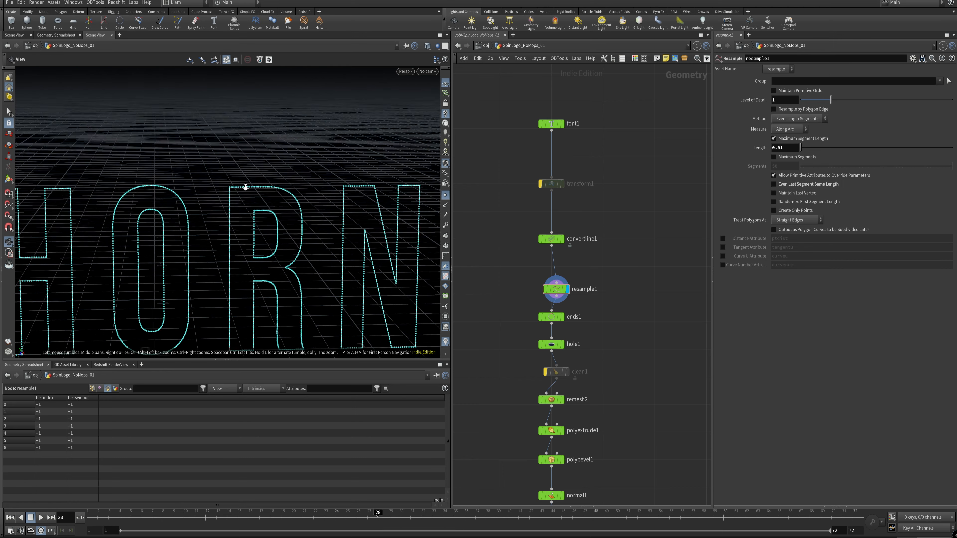
pyautogui.keyDown('alt'); pyautogui.moveTo(246, 187); pyautogui.dragTo(494, 128, button='right'); pyautogui.keyUp('alt')
pyautogui.keyDown('alt'); pyautogui.moveTo(249, 165); pyautogui.dragTo(228, 210, button='middle'); pyautogui.keyUp('alt')
pyautogui.scroll(2, 229, 210)
pyautogui.press('Return')
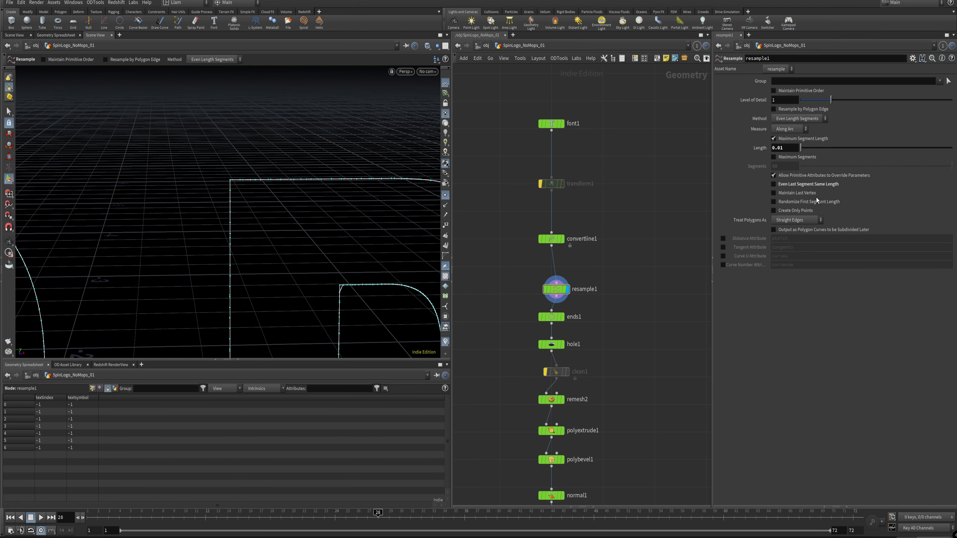
# Step: Compare the R's inner upper corner with Even Last Segment Same Length switched on and off on resample1, leaving the option off
pyautogui.click(815, 185)
pyautogui.click(810, 183)
pyautogui.click(559, 288)
pyautogui.keyDown('alt'); pyautogui.moveTo(328, 229); pyautogui.dragTo(293, 186, button='middle'); pyautogui.keyUp('alt')
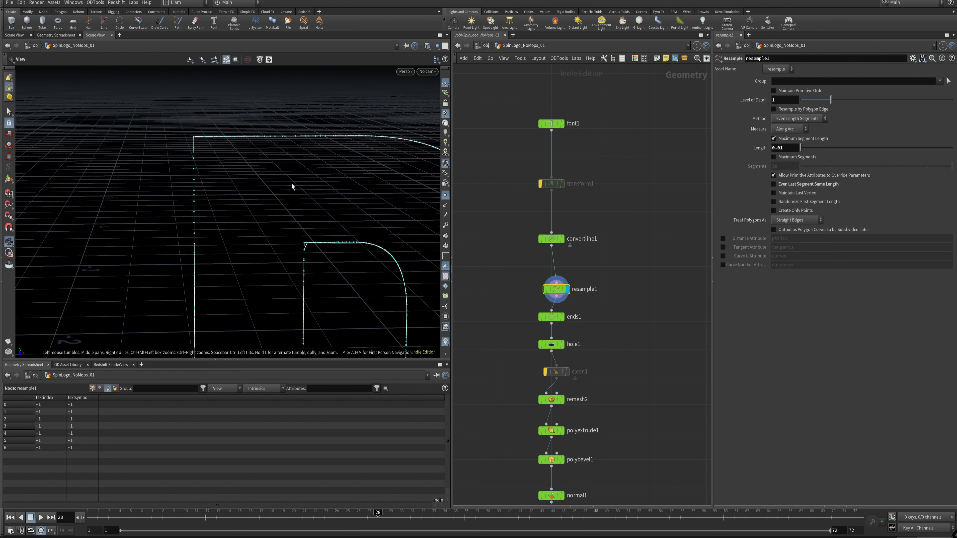
pyautogui.keyDown('alt'); pyautogui.moveTo(310, 250); pyautogui.dragTo(528, 211, button='right'); pyautogui.keyUp('alt')
pyautogui.click(824, 184)
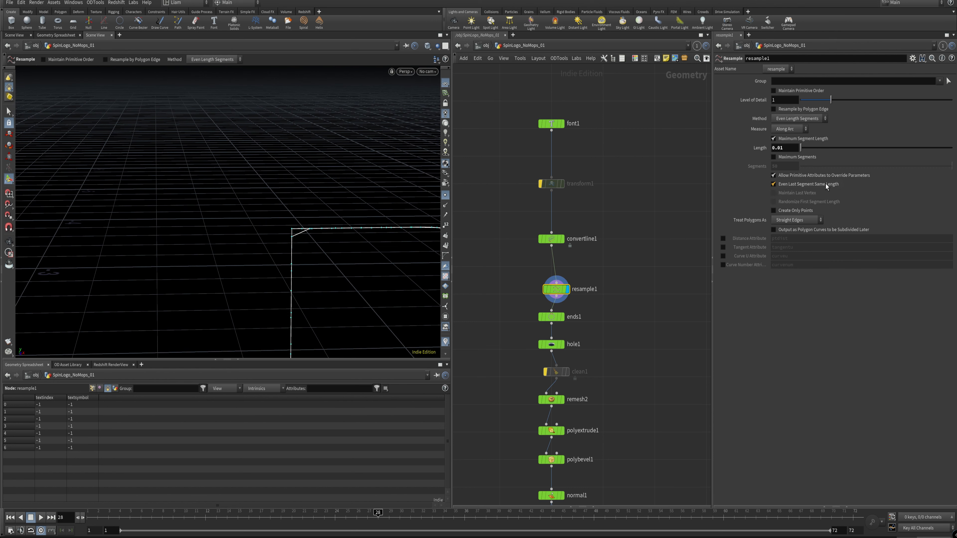
pyautogui.click(814, 184)
pyautogui.click(814, 184)
pyautogui.click(812, 184)
pyautogui.click(802, 183)
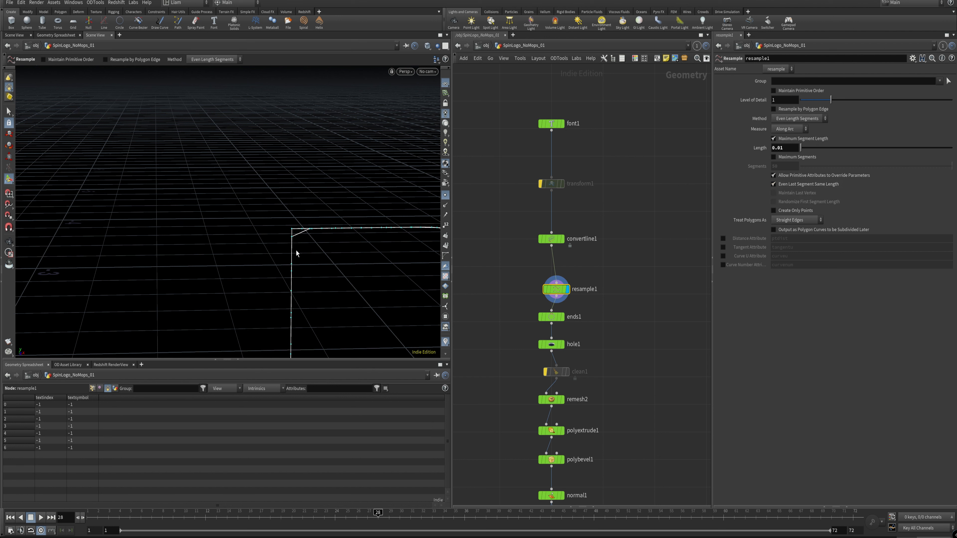
pyautogui.click(795, 186)
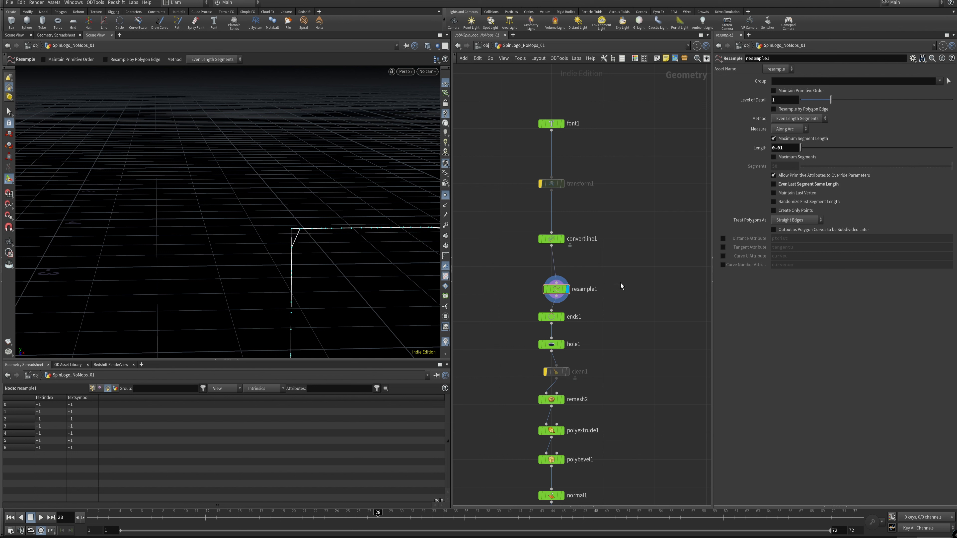
# Step: Examine the corners of the resampled T and H outlines up close for cut-off edges
pyautogui.moveTo(567, 294)
pyautogui.scroll(5, 282, 245)
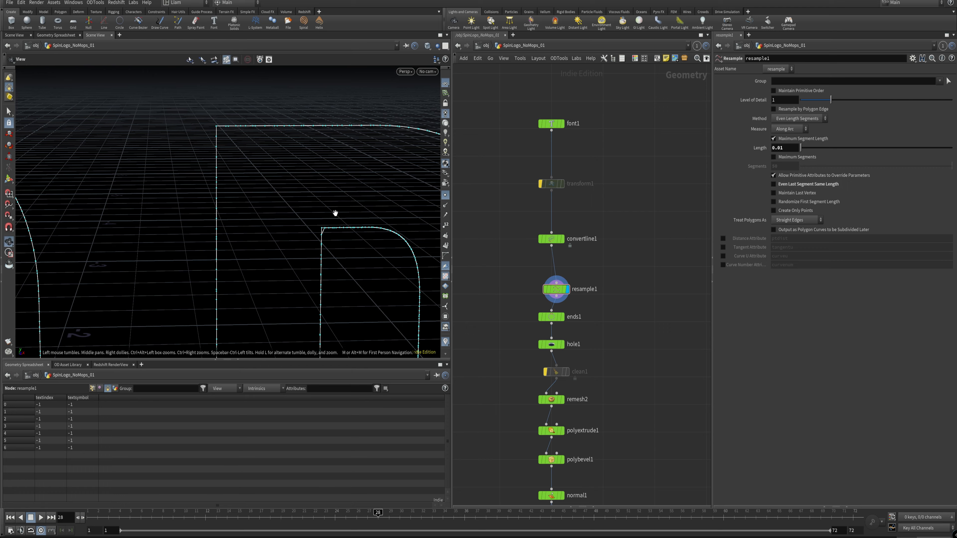
pyautogui.keyDown('alt'); pyautogui.moveTo(334, 210); pyautogui.dragTo(71, 322, button='right'); pyautogui.keyUp('alt')
pyautogui.keyDown('alt'); pyautogui.moveTo(212, 225); pyautogui.dragTo(378, 155, button='middle'); pyautogui.keyUp('alt')
pyautogui.keyDown('alt'); pyautogui.moveTo(99, 121); pyautogui.dragTo(387, 169, button='middle'); pyautogui.keyUp('alt')
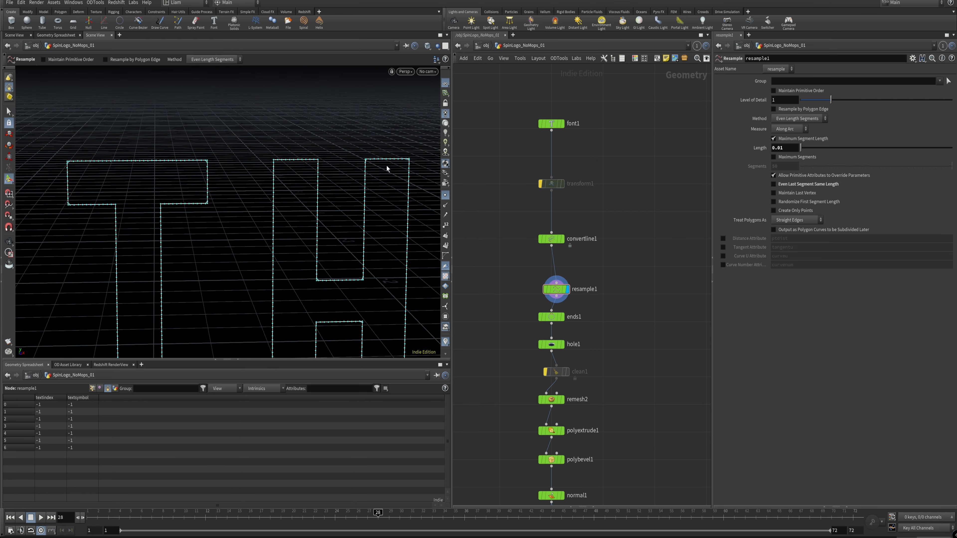
pyautogui.keyDown('alt'); pyautogui.moveTo(248, 181); pyautogui.dragTo(288, 180, button='right'); pyautogui.keyUp('alt')
pyautogui.keyDown('alt'); pyautogui.moveTo(288, 180); pyautogui.dragTo(282, 228, button='middle'); pyautogui.keyUp('alt')
pyautogui.keyDown('alt'); pyautogui.moveTo(283, 228); pyautogui.dragTo(265, 136, button='right'); pyautogui.keyUp('alt')
pyautogui.keyDown('alt'); pyautogui.moveTo(265, 135); pyautogui.dragTo(354, 164, button='middle'); pyautogui.keyUp('alt')
pyautogui.keyDown('alt'); pyautogui.moveTo(340, 250); pyautogui.dragTo(324, 243, button='middle'); pyautogui.keyUp('alt')
pyautogui.keyDown('alt'); pyautogui.moveTo(325, 243); pyautogui.dragTo(358, 219, button='right'); pyautogui.keyUp('alt')
pyautogui.keyDown('alt'); pyautogui.moveTo(199, 241); pyautogui.dragTo(176, 249, button='right'); pyautogui.keyUp('alt')
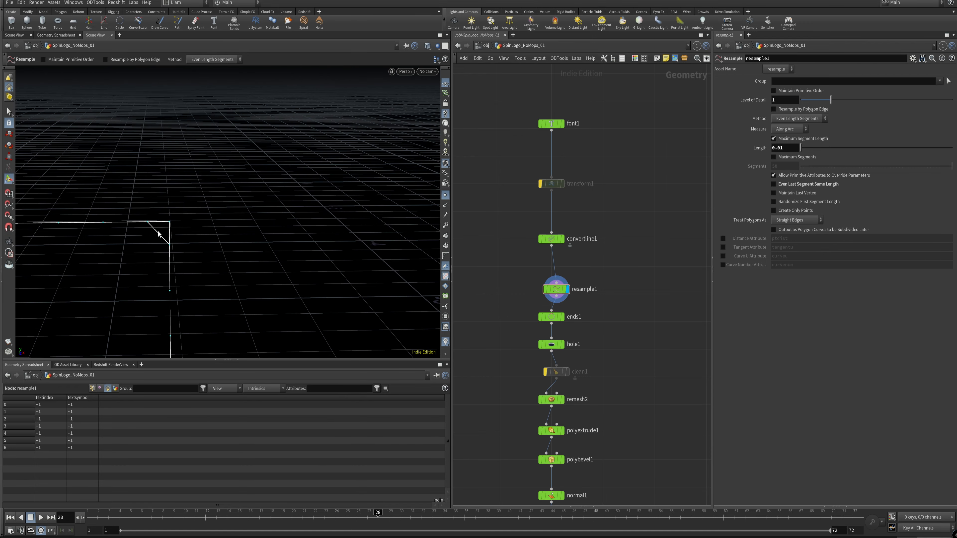
pyautogui.keyDown('alt'); pyautogui.moveTo(220, 268); pyautogui.dragTo(109, 288, button='right'); pyautogui.keyUp('alt')
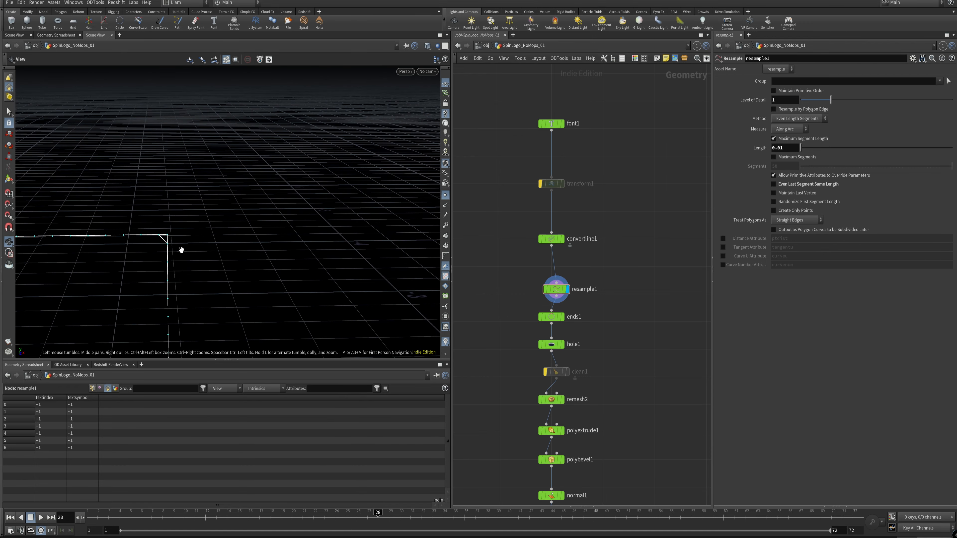
# Step: Reset the viewport with the Labs command and recheck the corner of the letter outline
pyautogui.click(133, 2)
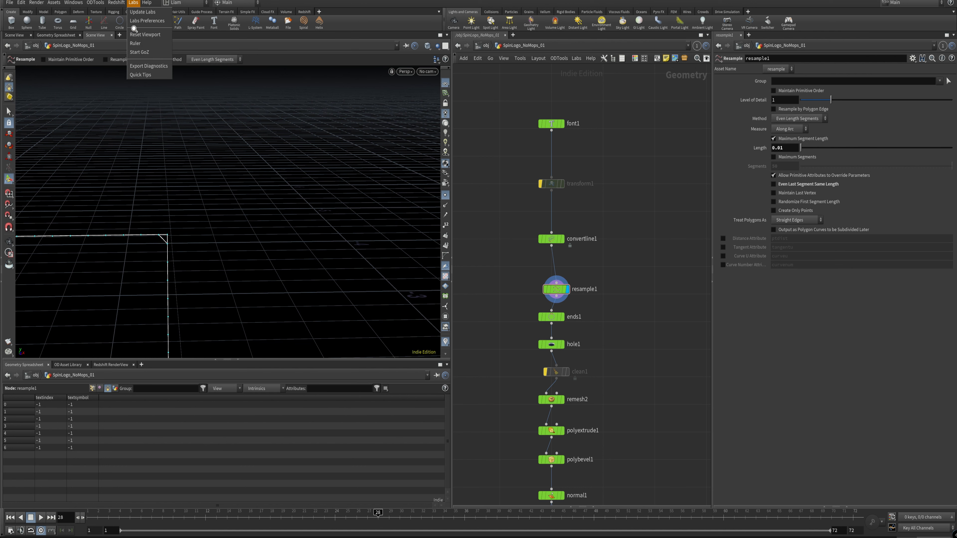
pyautogui.click(150, 34)
pyautogui.keyDown('alt'); pyautogui.moveTo(141, 248); pyautogui.dragTo(229, 159, button='middle'); pyautogui.keyUp('alt')
pyautogui.click(126, 3)
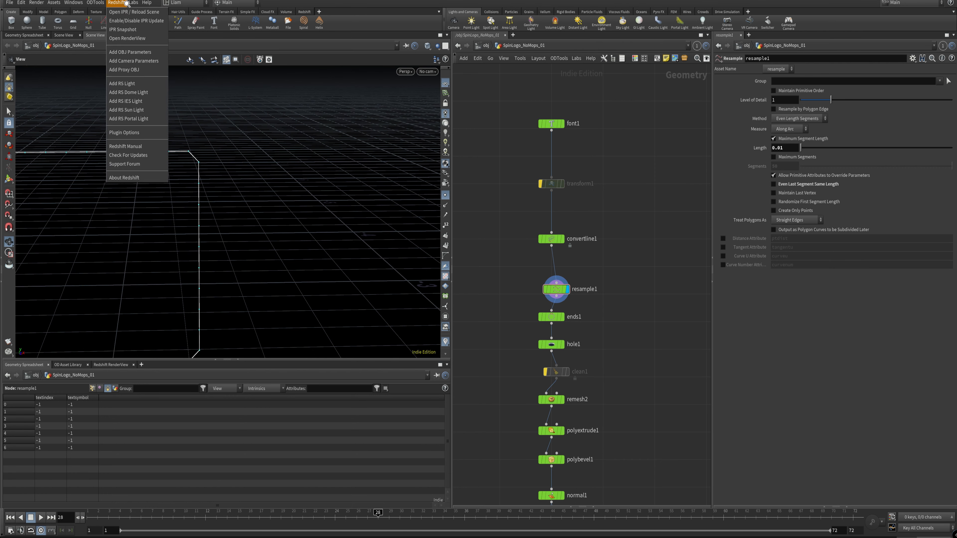
pyautogui.moveTo(138, 3)
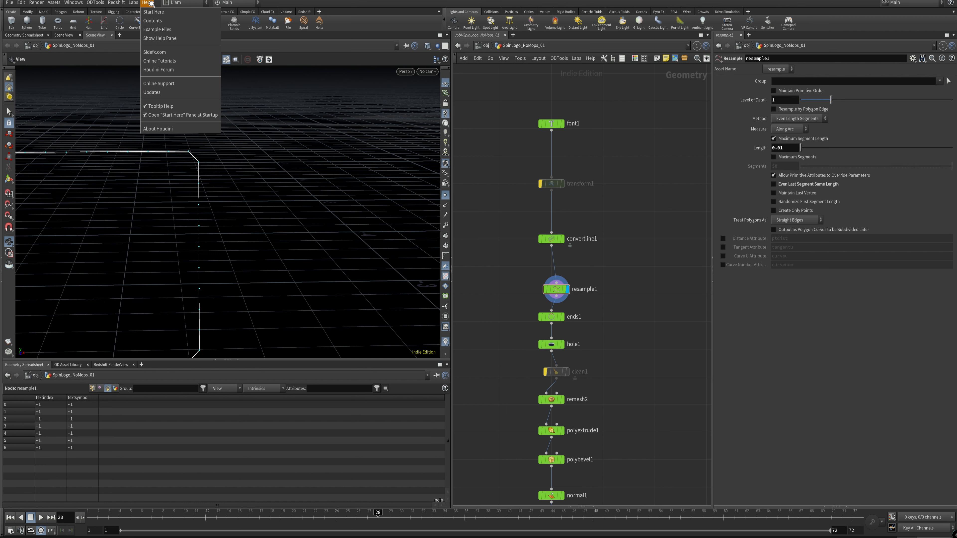
pyautogui.click(147, 3)
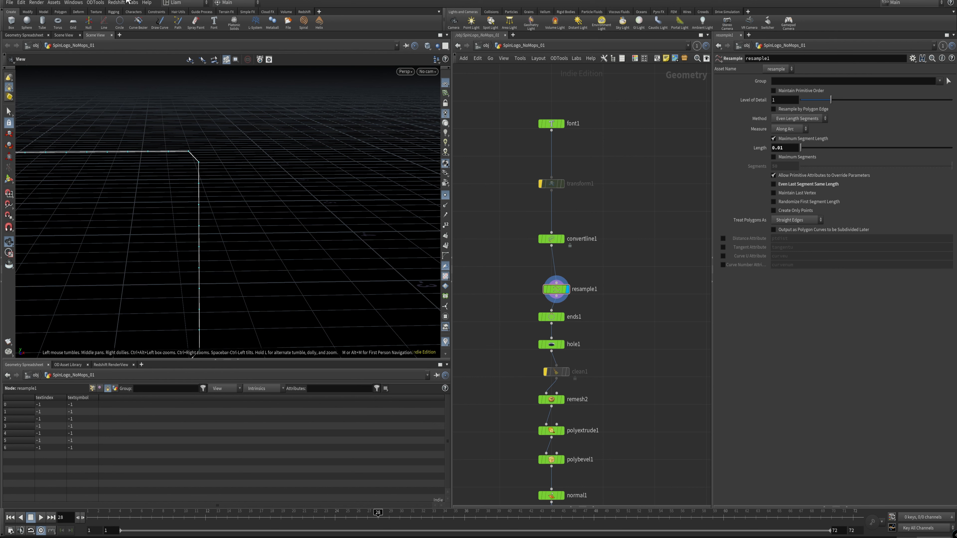
# Step: Inspect the corners of the refreshed outlines and bring the T, H and O into view
pyautogui.moveTo(275, 200); pyautogui.dragTo(252, 216, button='middle')
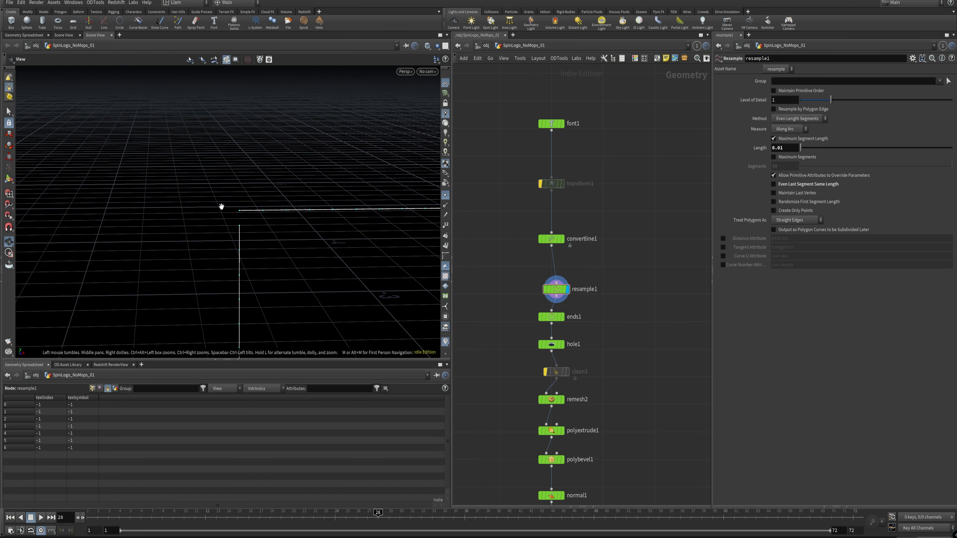
pyautogui.scroll(-10, 271, 240)
pyautogui.moveTo(282, 261); pyautogui.dragTo(169, 148, button='middle')
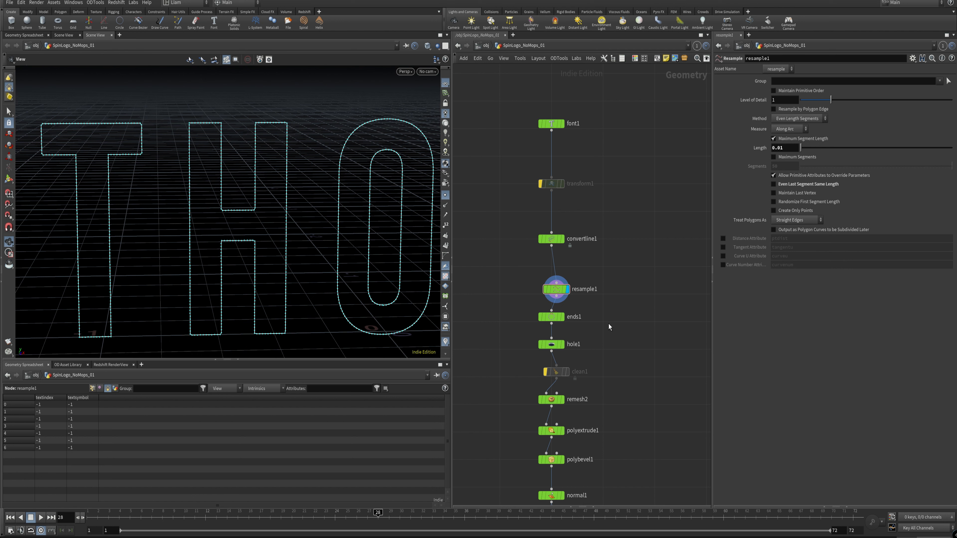
# Step: Select the ends1 node and display its output in the viewport
pyautogui.scroll(-3, 582, 324)
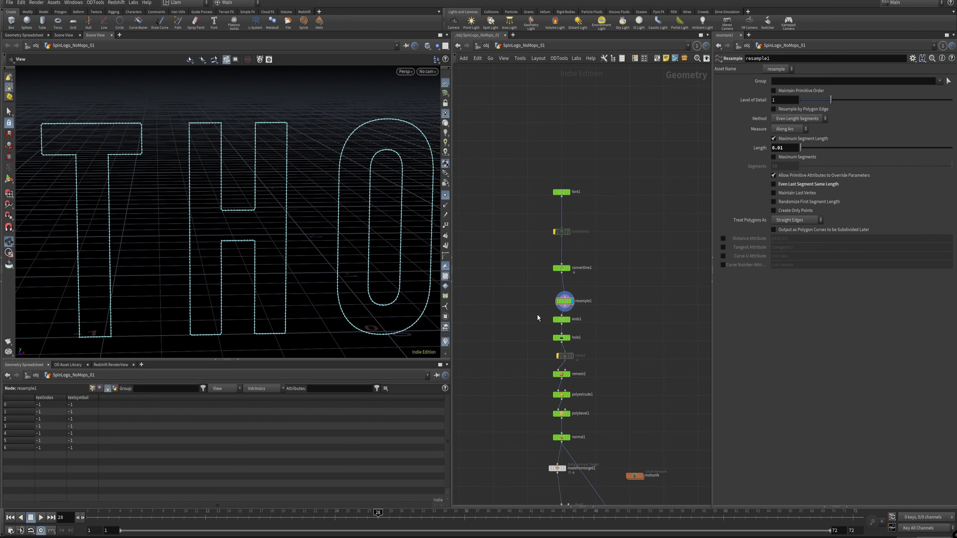
pyautogui.scroll(4, 588, 321)
pyautogui.click(529, 323)
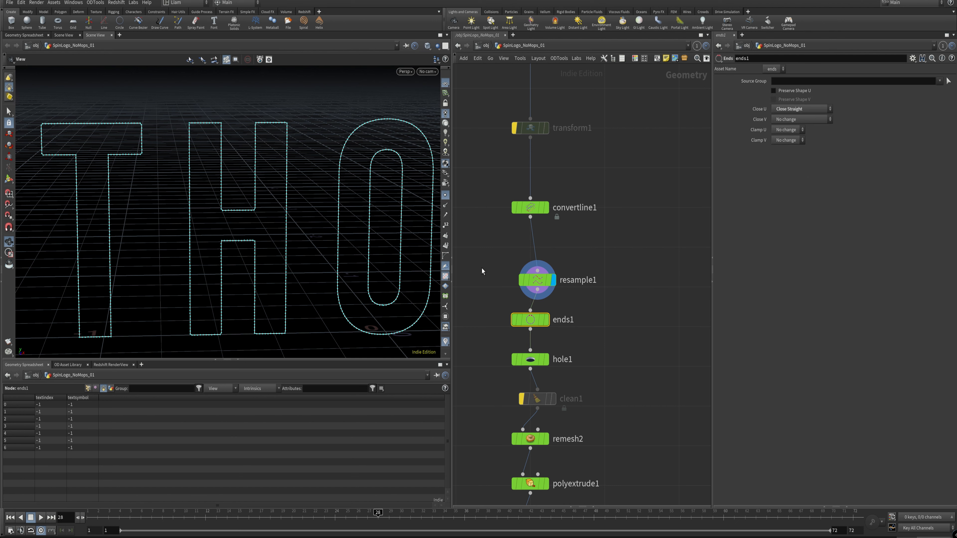
pyautogui.moveTo(188, 133); pyautogui.dragTo(196, 147)
pyautogui.moveTo(196, 147); pyautogui.dragTo(211, 132, button='right')
pyautogui.moveTo(211, 132); pyautogui.dragTo(208, 176, button='middle')
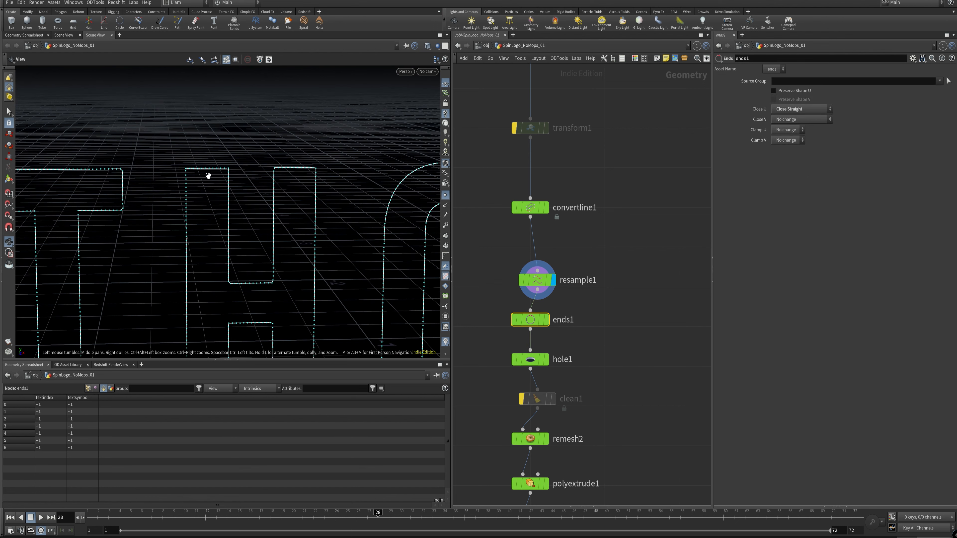
pyautogui.click(547, 320)
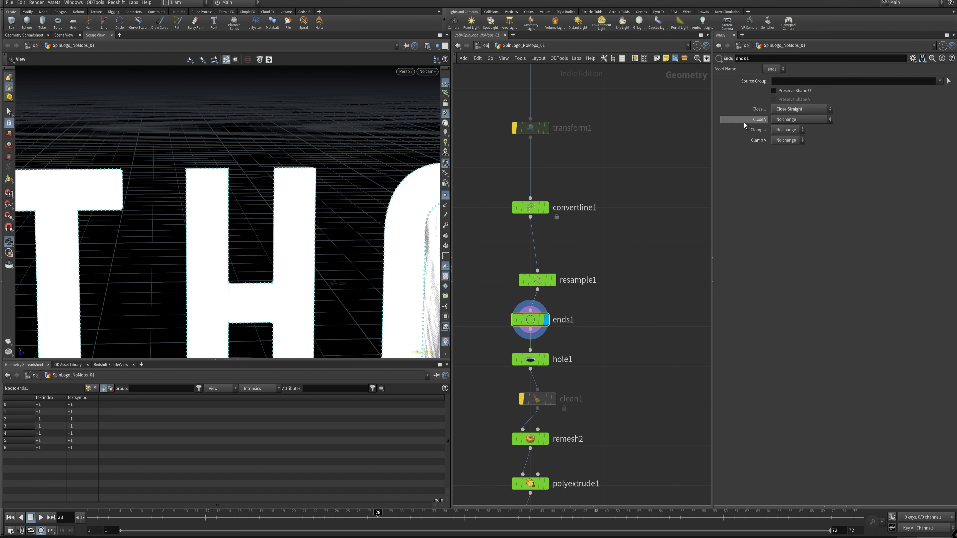
# Step: Try Close U set to No change on ends1, and restore it to Close Straight
pyautogui.click(801, 108)
pyautogui.click(801, 115)
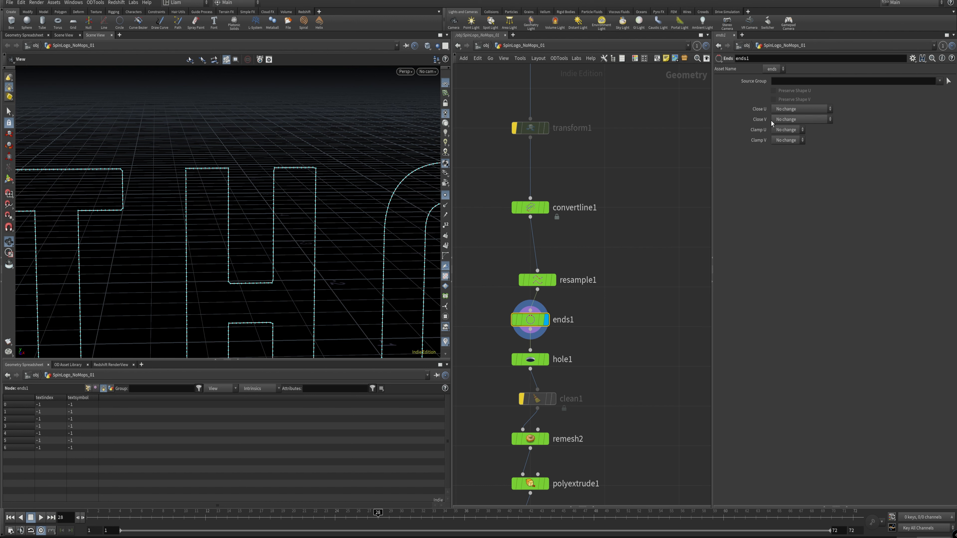
pyautogui.click(800, 109)
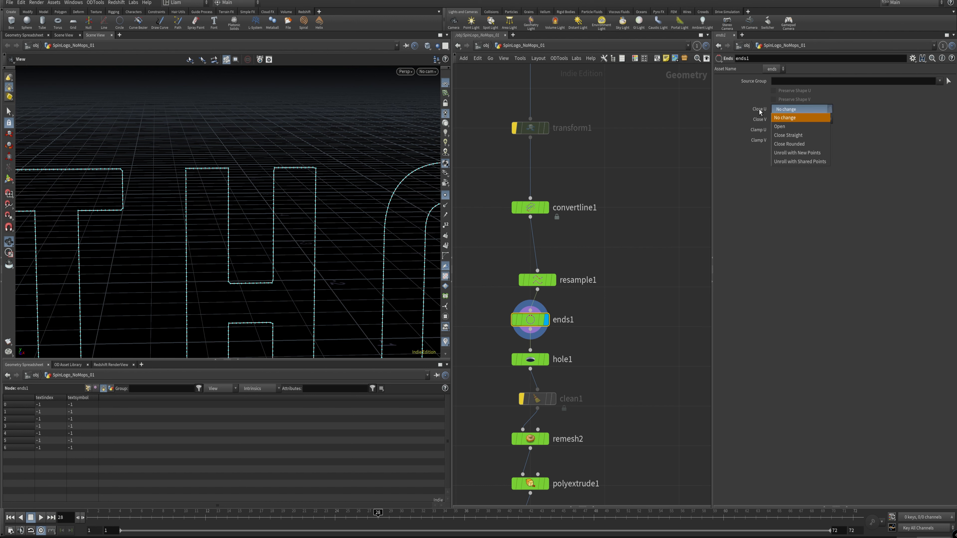
pyautogui.click(809, 135)
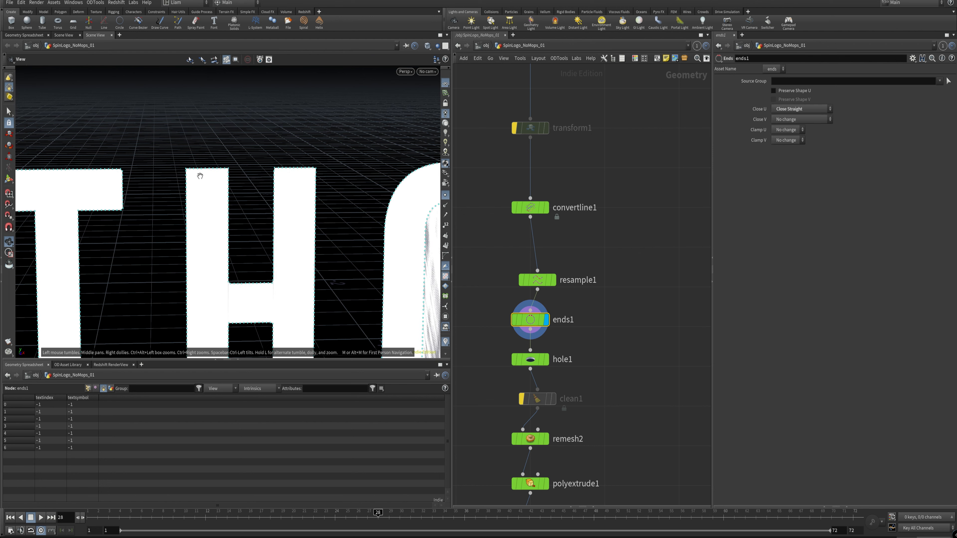
# Step: Examine the closed THORN letter faces, especially the inner shapes of the O and R
pyautogui.scroll(3, 394, 134)
pyautogui.scroll(1, 384, 130)
pyautogui.moveTo(385, 154); pyautogui.dragTo(225, 197, button='middle')
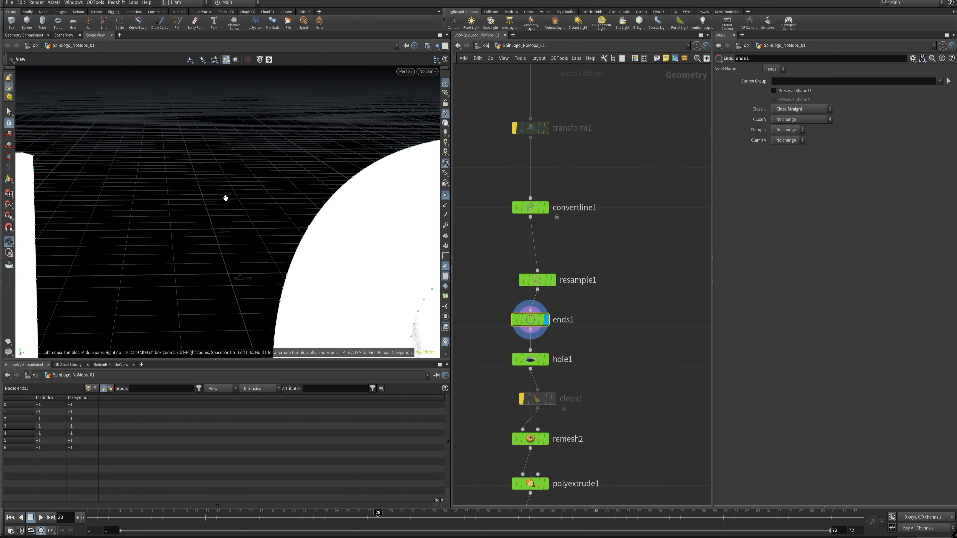
pyautogui.scroll(-5, 273, 239)
pyautogui.moveTo(273, 238); pyautogui.dragTo(196, 151, button='middle')
pyautogui.moveTo(320, 188); pyautogui.dragTo(282, 223, button='right')
pyautogui.moveTo(335, 237); pyautogui.dragTo(256, 194, button='middle')
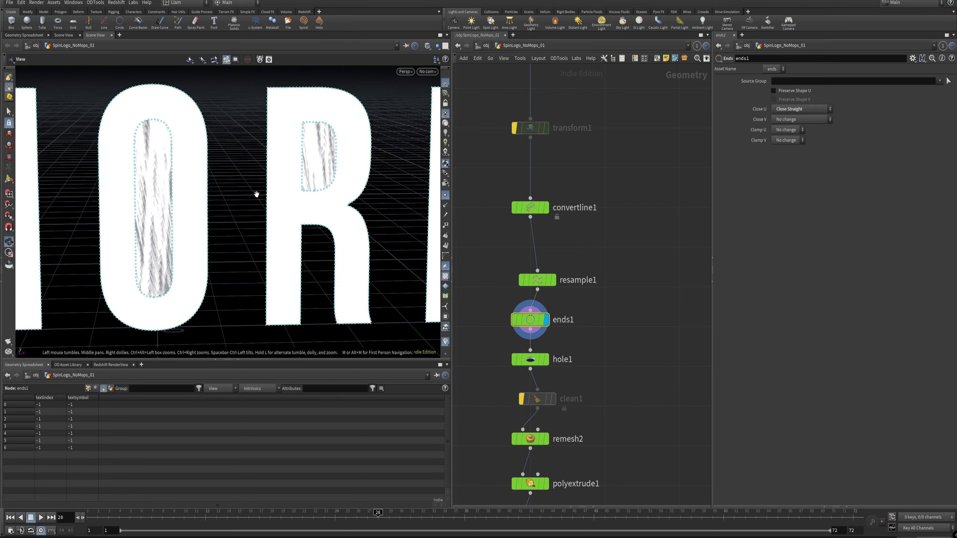
pyautogui.moveTo(256, 195); pyautogui.dragTo(139, 254, button='right')
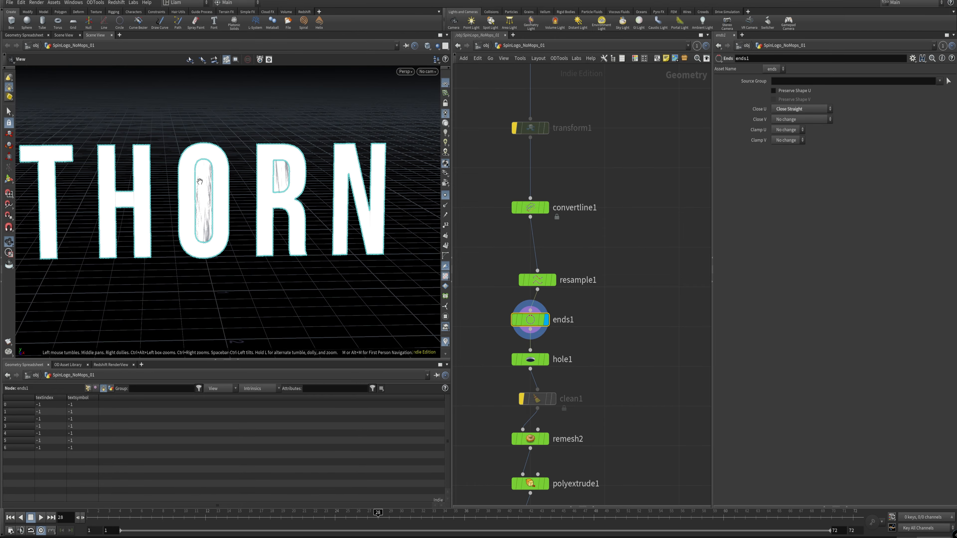
pyautogui.moveTo(204, 207); pyautogui.dragTo(304, 169, button='right')
pyautogui.moveTo(336, 161); pyautogui.dragTo(283, 233, button='middle')
pyautogui.moveTo(283, 233); pyautogui.dragTo(299, 203)
pyautogui.moveTo(299, 204); pyautogui.dragTo(278, 189, button='right')
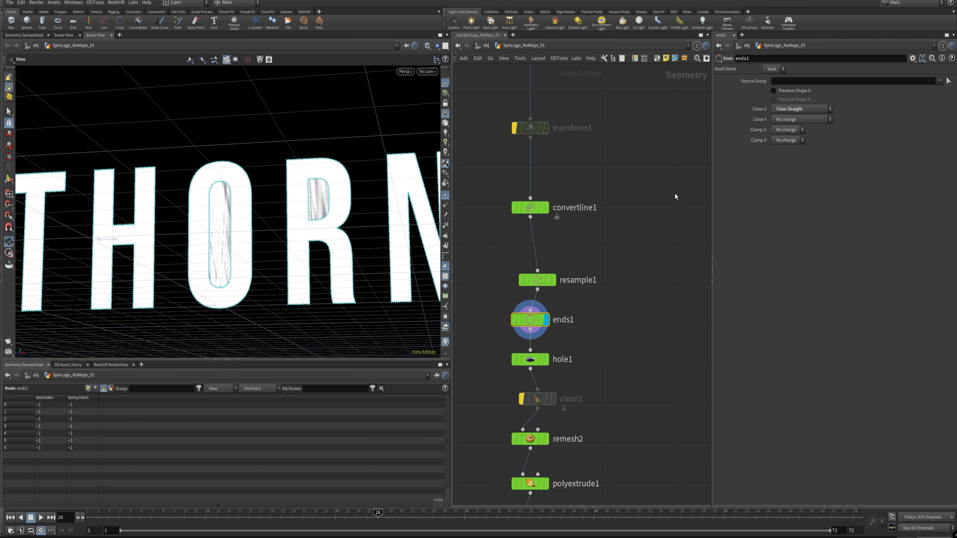
# Step: Display the output of hole1 and inspect the openings in the O and R
pyautogui.moveTo(576, 377); pyautogui.dragTo(498, 350)
pyautogui.click(547, 360)
pyautogui.moveTo(581, 374); pyautogui.dragTo(510, 360)
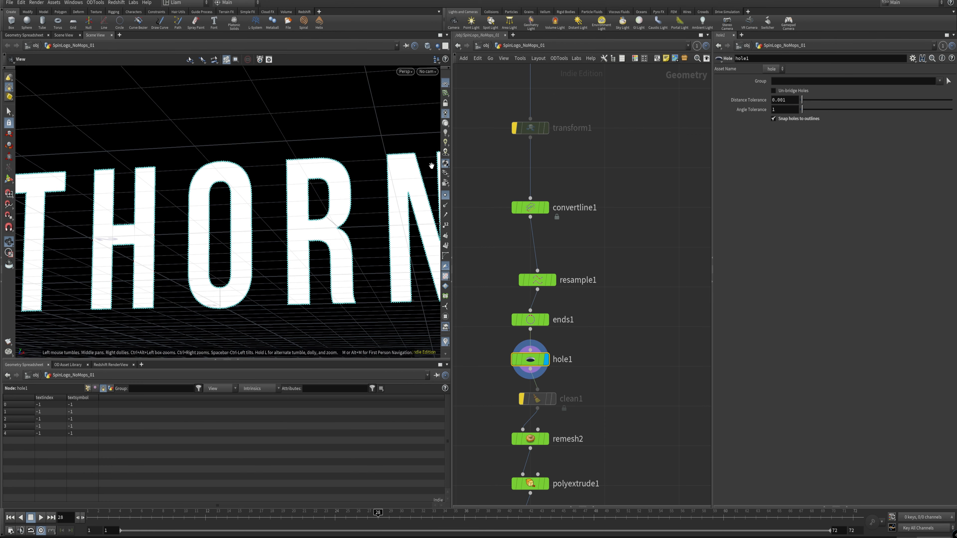
pyautogui.moveTo(309, 220); pyautogui.dragTo(339, 244)
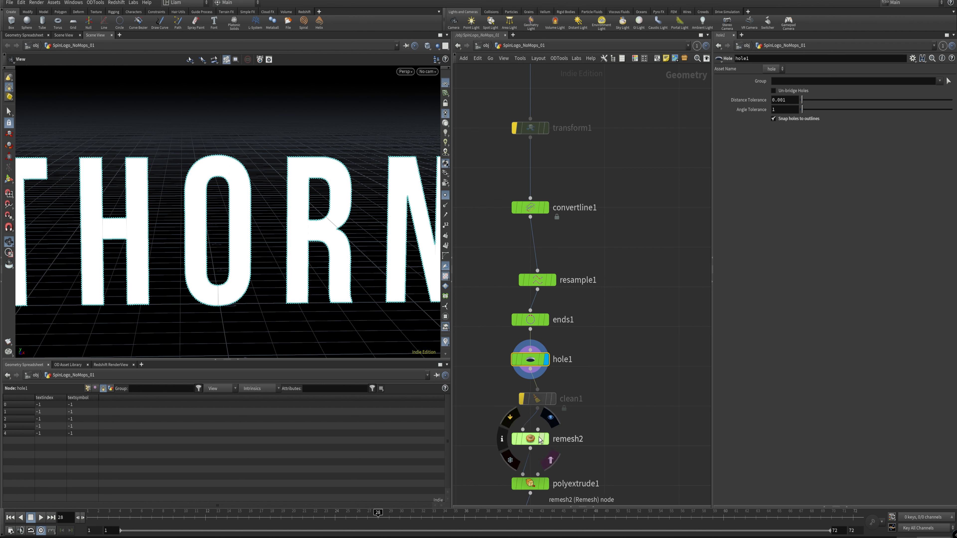
# Step: Preview the triangulated letters from remesh2, and return the display to hole1
pyautogui.click(547, 440)
pyautogui.moveTo(600, 458); pyautogui.dragTo(496, 428)
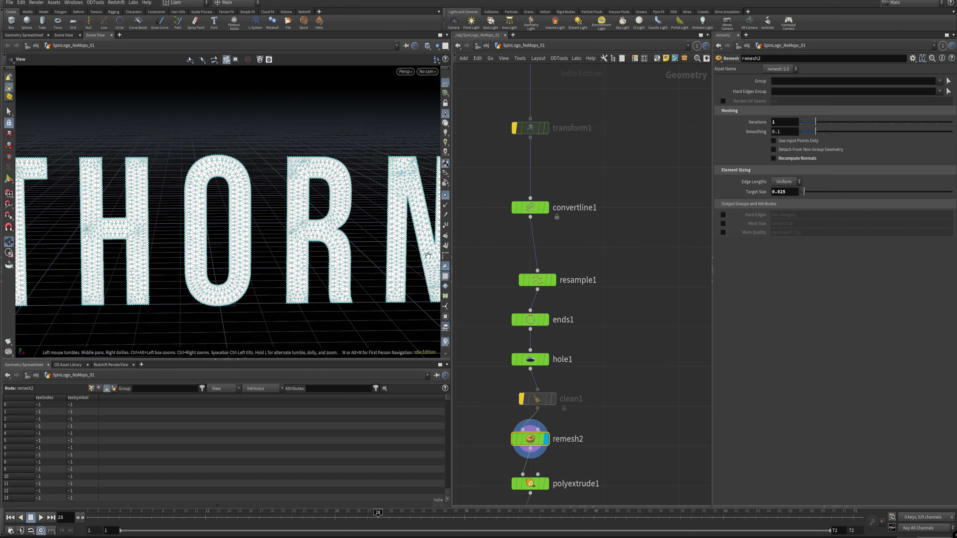
pyautogui.click(547, 359)
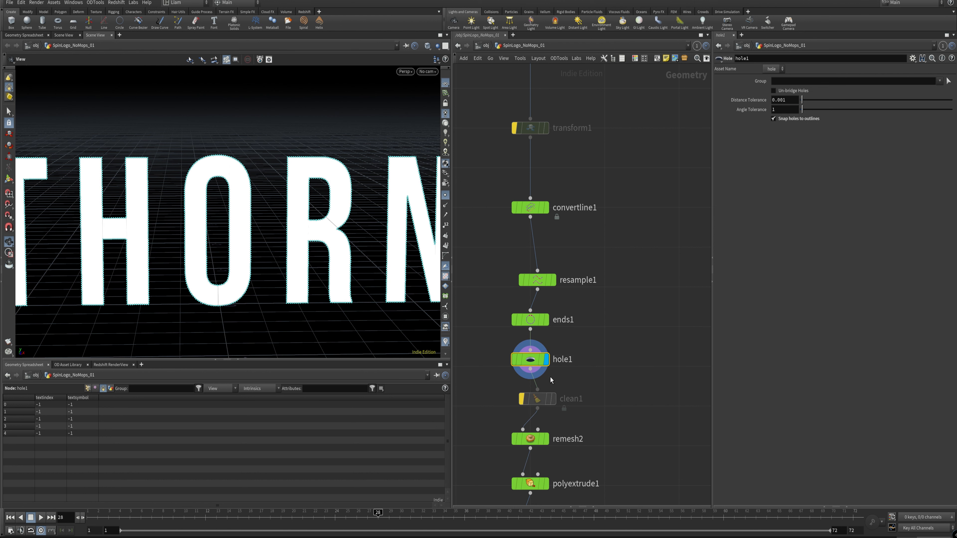
# Step: Select the bypassed clean1 node and examine its cleanup options alongside the THORN letters and the downstream nodes
pyautogui.moveTo(552, 404)
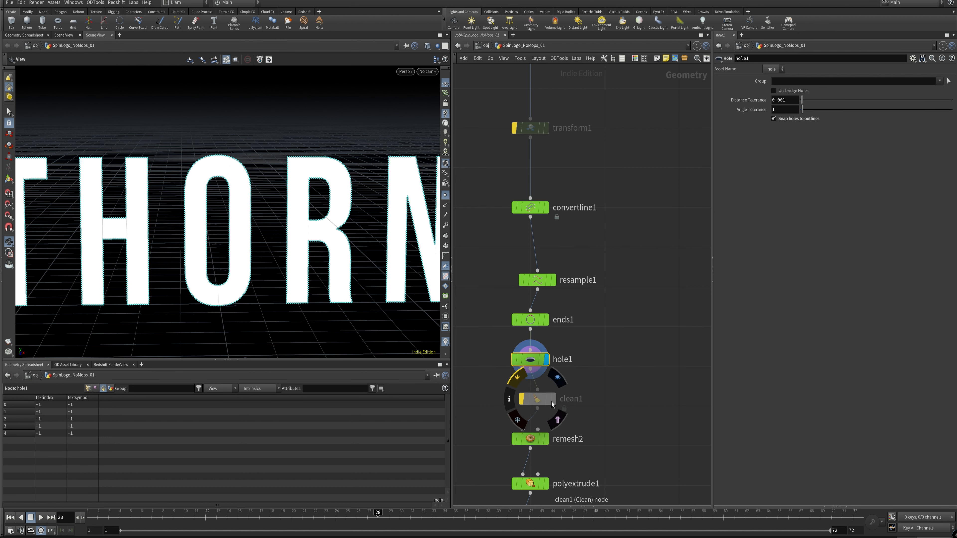
pyautogui.click(536, 401)
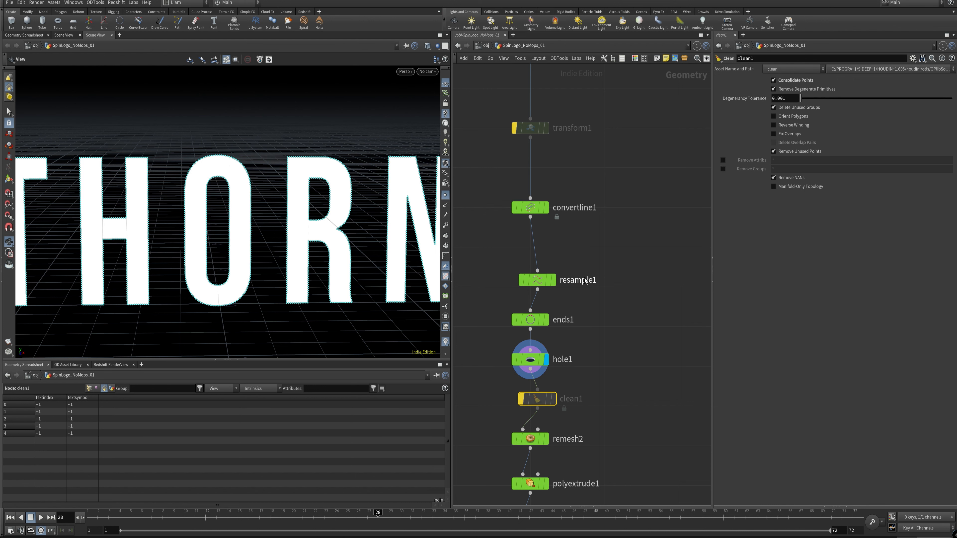
pyautogui.moveTo(235, 179); pyautogui.dragTo(279, 181, button='middle')
pyautogui.moveTo(279, 181); pyautogui.dragTo(246, 203, button='right')
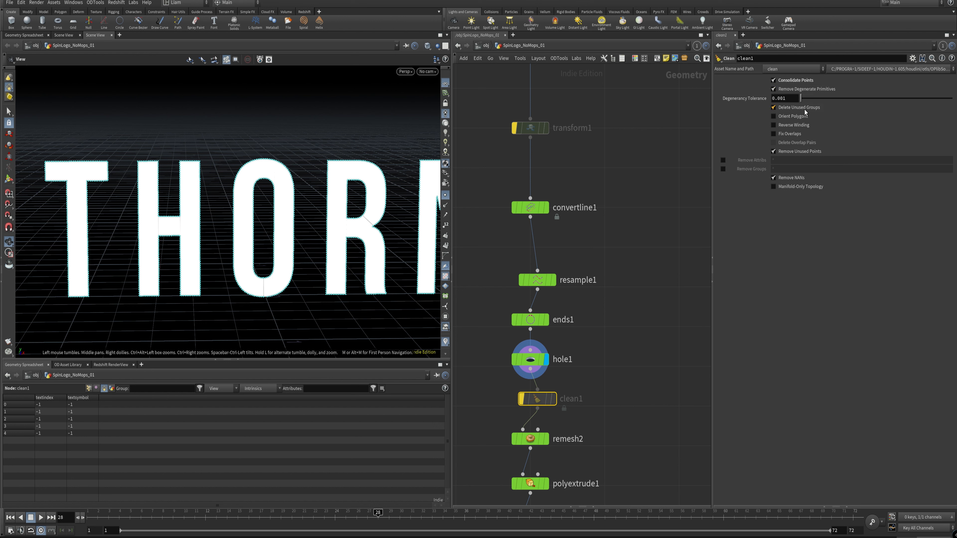
pyautogui.click(793, 124)
pyautogui.moveTo(610, 378); pyautogui.dragTo(619, 269, button='middle')
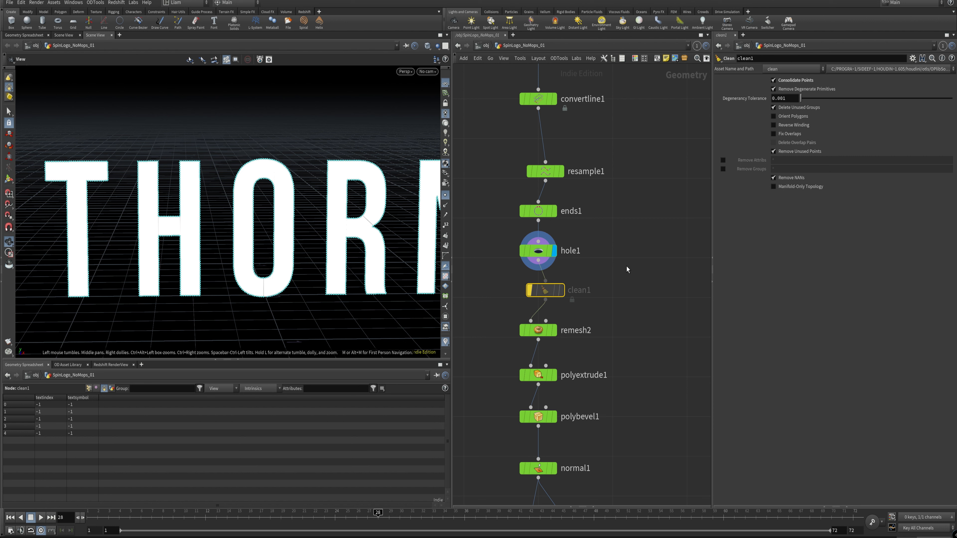
pyautogui.moveTo(269, 244); pyautogui.dragTo(278, 157, button='right')
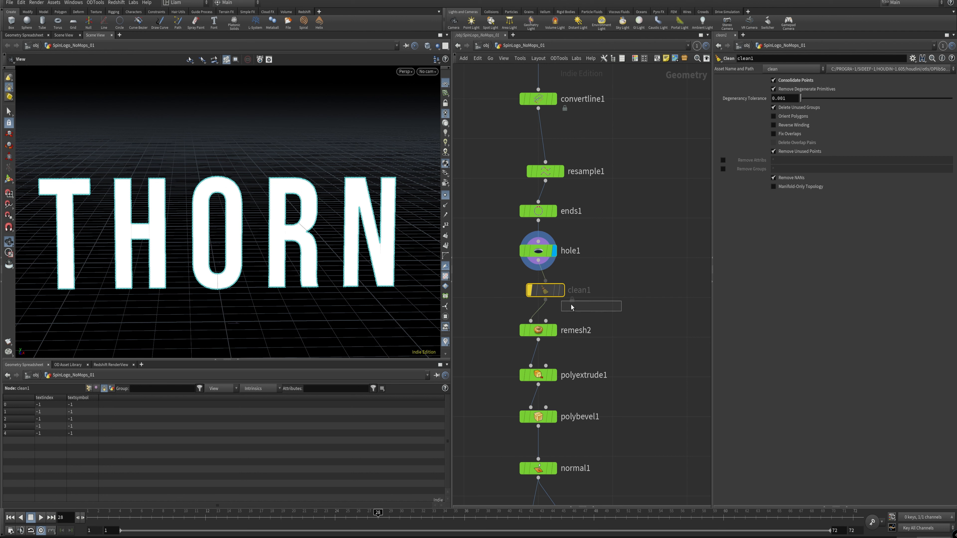
pyautogui.click(611, 317)
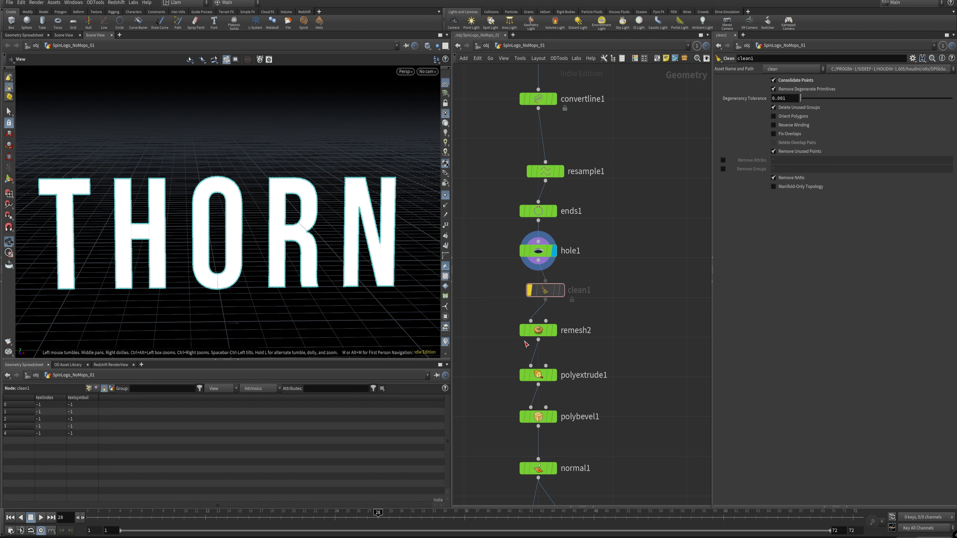
pyautogui.moveTo(617, 292); pyautogui.dragTo(610, 224, button='middle')
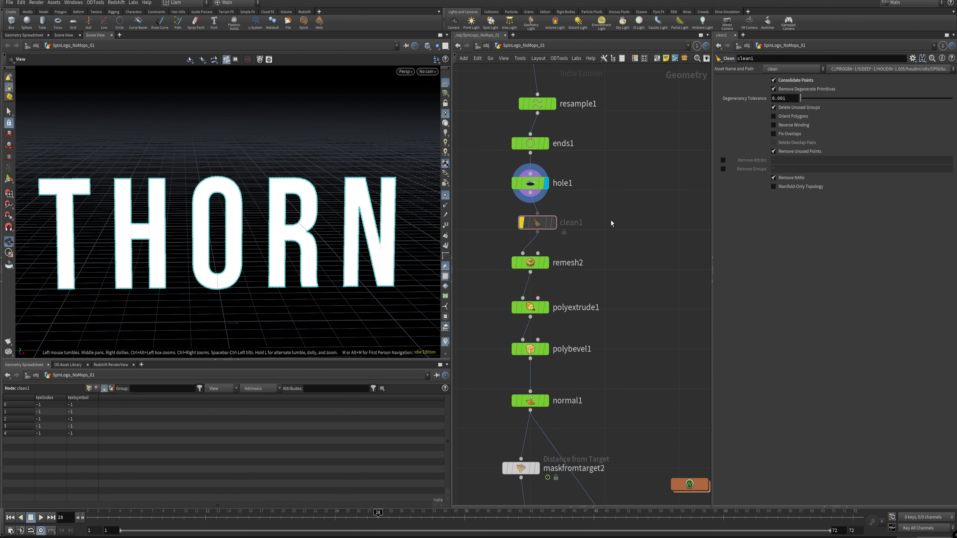
# Step: Display the remesh2 output for the THORN letters and set its Target Size to 0.038
pyautogui.click(546, 266)
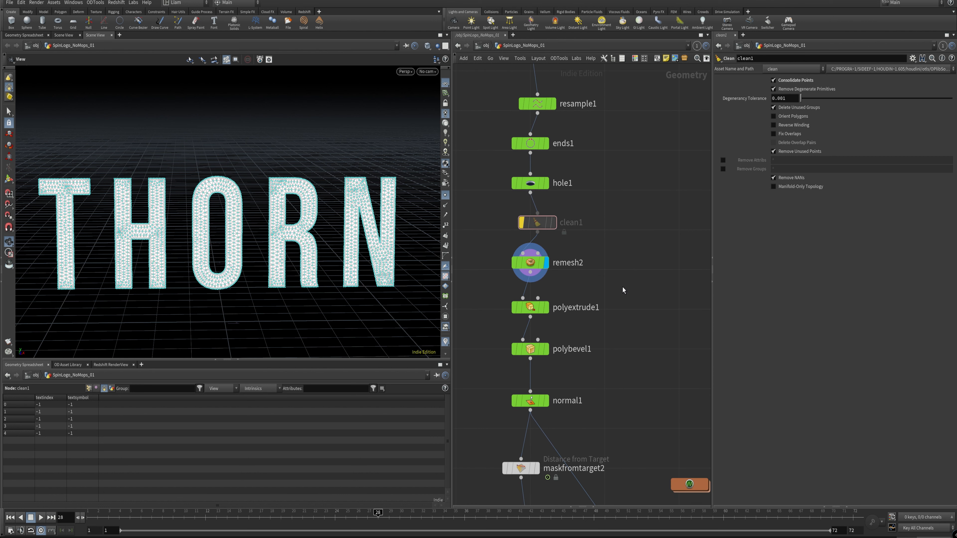
pyautogui.click(533, 263)
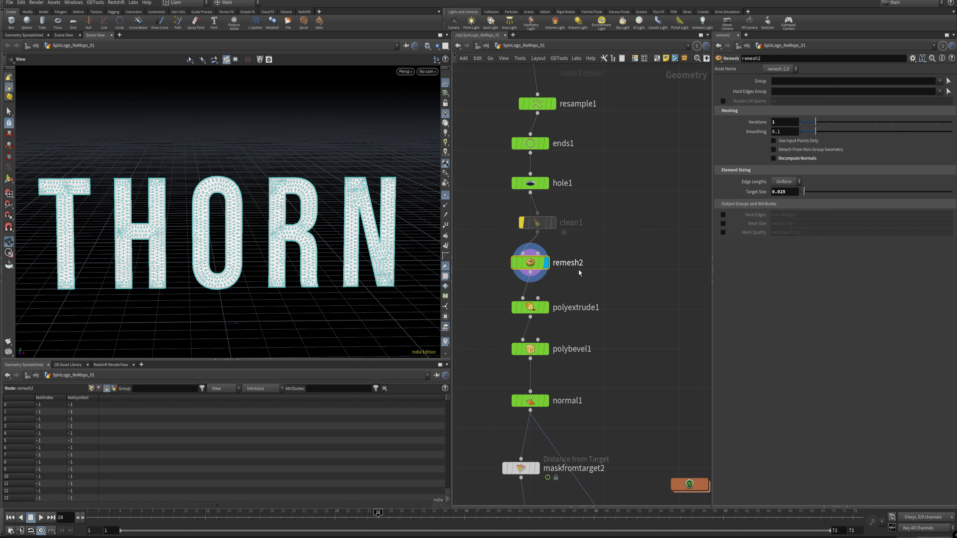
pyautogui.moveTo(821, 192)
pyautogui.mouseDown()
pyautogui.moveTo(861, 193)
pyautogui.moveTo(807, 194)
pyautogui.mouseUp()
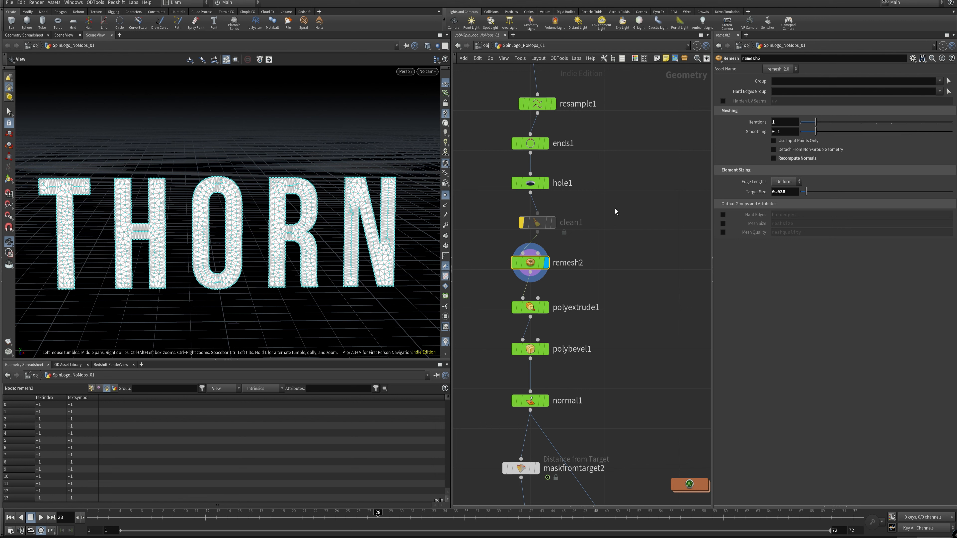
pyautogui.moveTo(614, 209); pyautogui.dragTo(579, 241, button='middle')
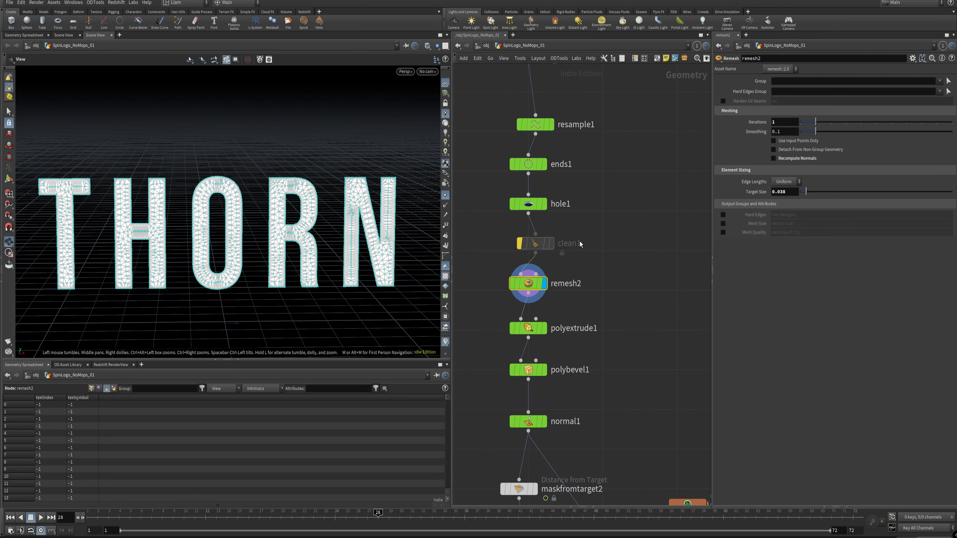
pyautogui.moveTo(636, 361); pyautogui.dragTo(638, 302, button='middle')
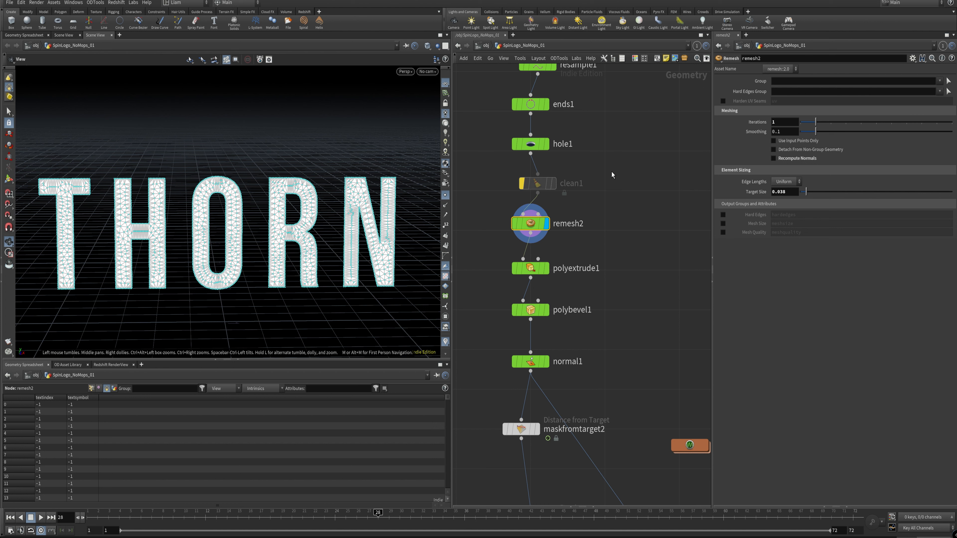
# Step: Display the polyextrude1 output and increase the letters' extrusion distance to 0.451
pyautogui.moveTo(556, 272)
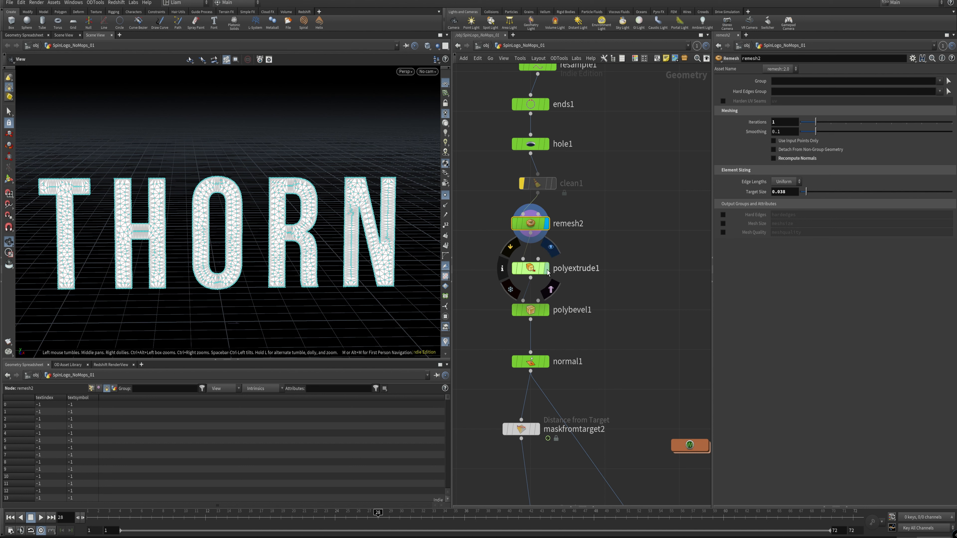
pyautogui.click(547, 270)
pyautogui.click(539, 268)
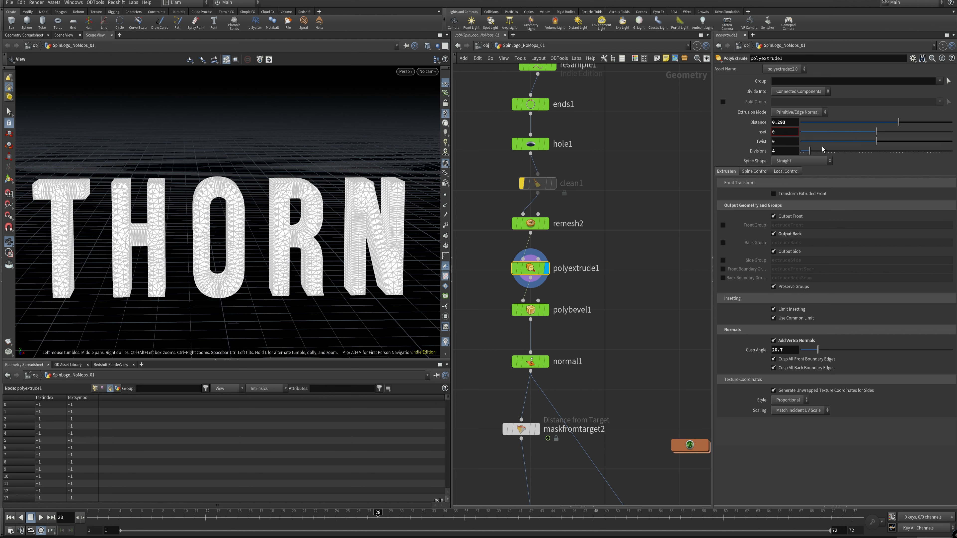
pyautogui.moveTo(887, 126); pyautogui.dragTo(906, 140)
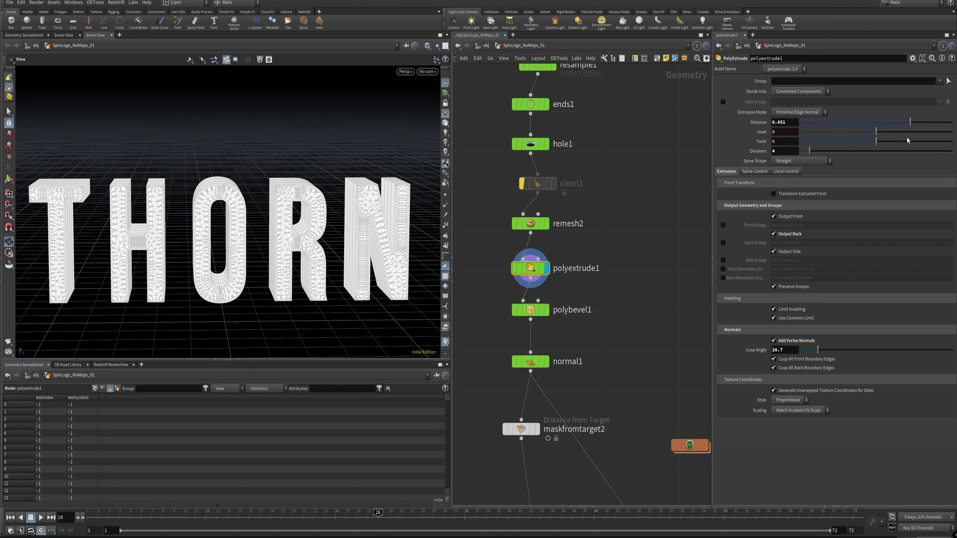
# Step: Turn polyextrude1's Output Back off and on again while checking the rear of the extruded letters
pyautogui.click(787, 234)
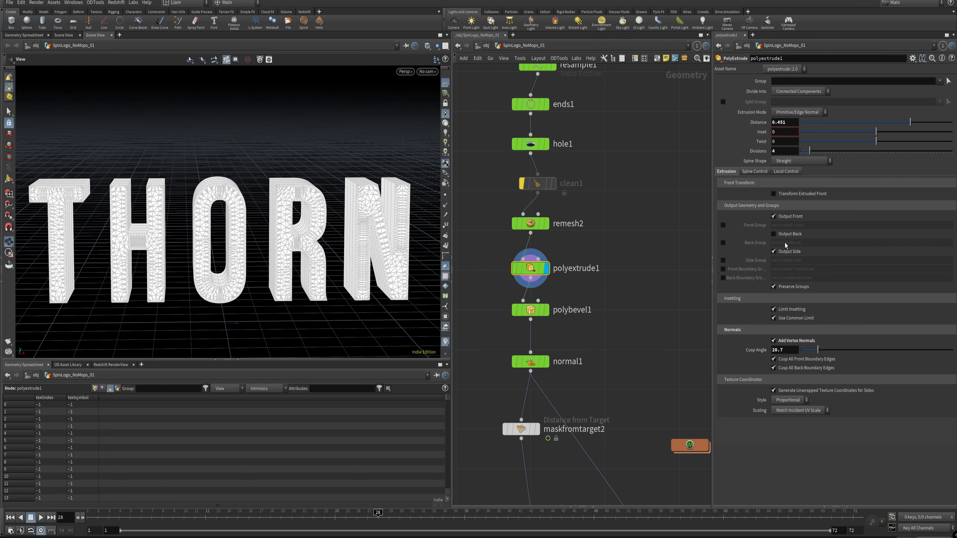
pyautogui.click(795, 235)
pyautogui.moveTo(346, 192); pyautogui.dragTo(202, 197)
pyautogui.click(792, 234)
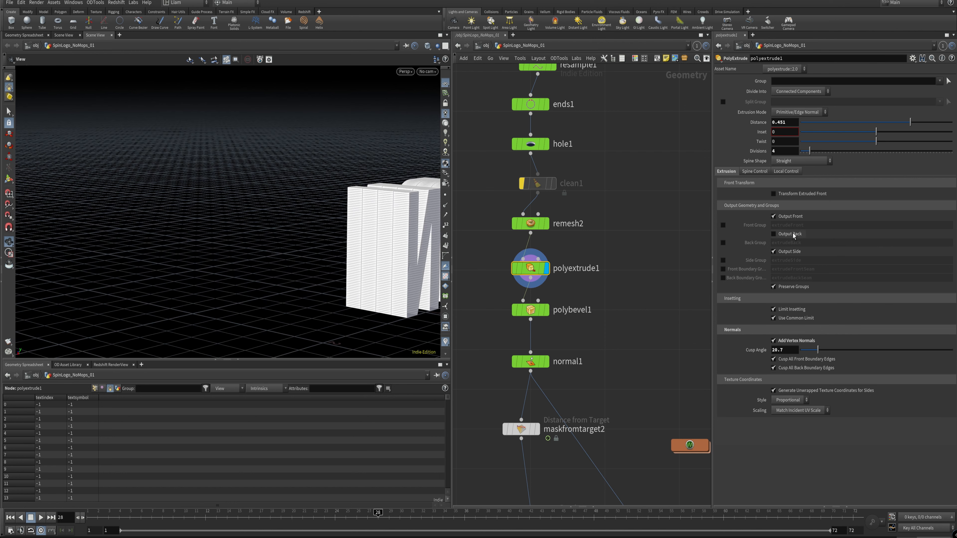
pyautogui.click(793, 236)
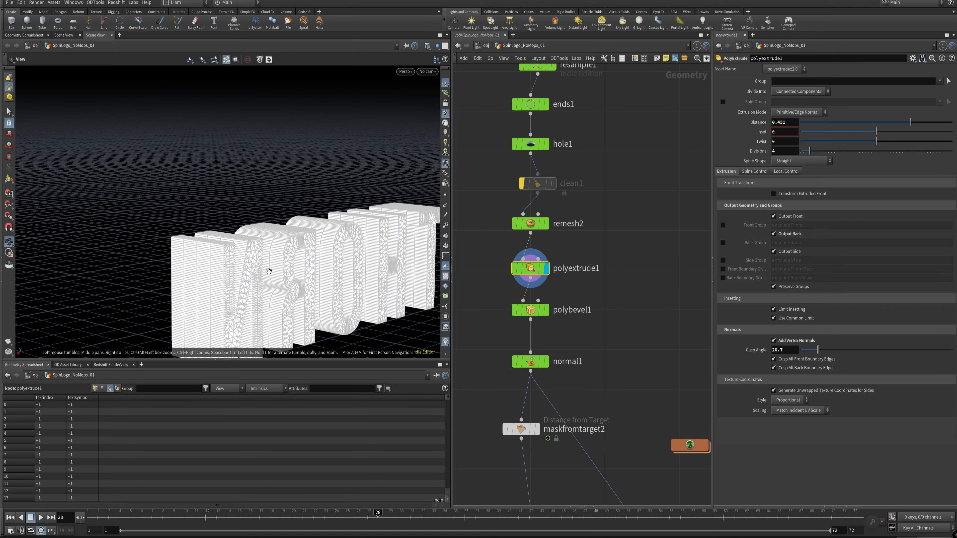
pyautogui.moveTo(211, 248); pyautogui.dragTo(289, 266)
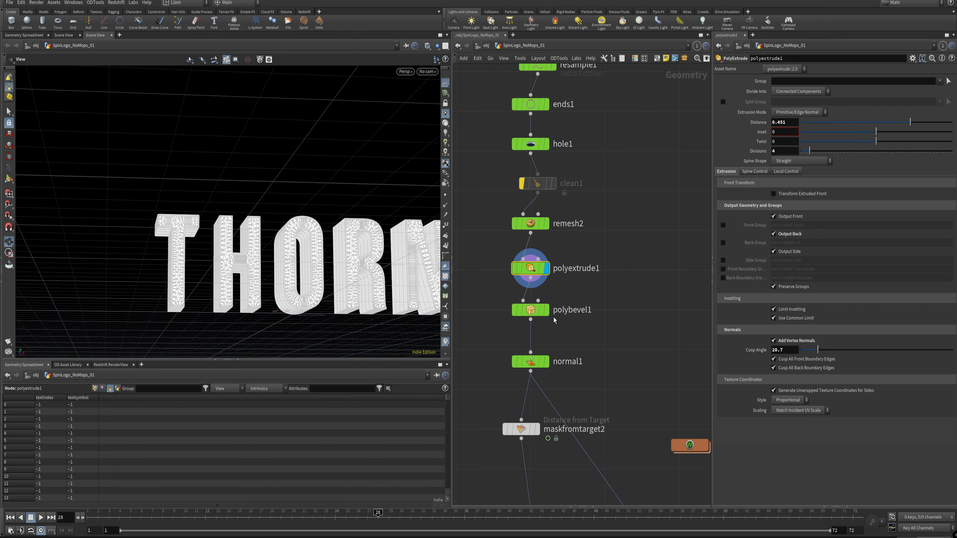
# Step: Display polybevel1 and compare the bevel with Ignore Flat Edges turned off and back on
pyautogui.click(546, 310)
pyautogui.scroll(10, 258, 260)
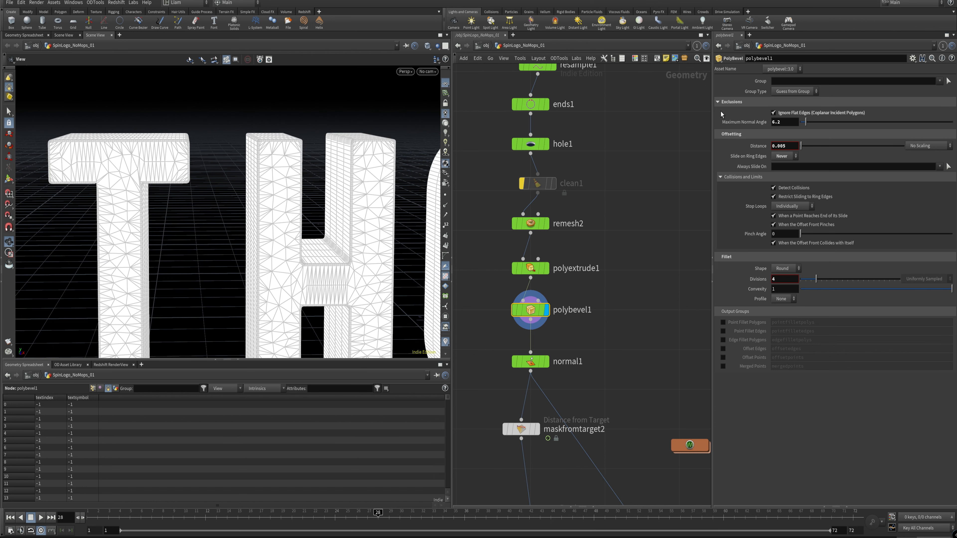
pyautogui.click(801, 116)
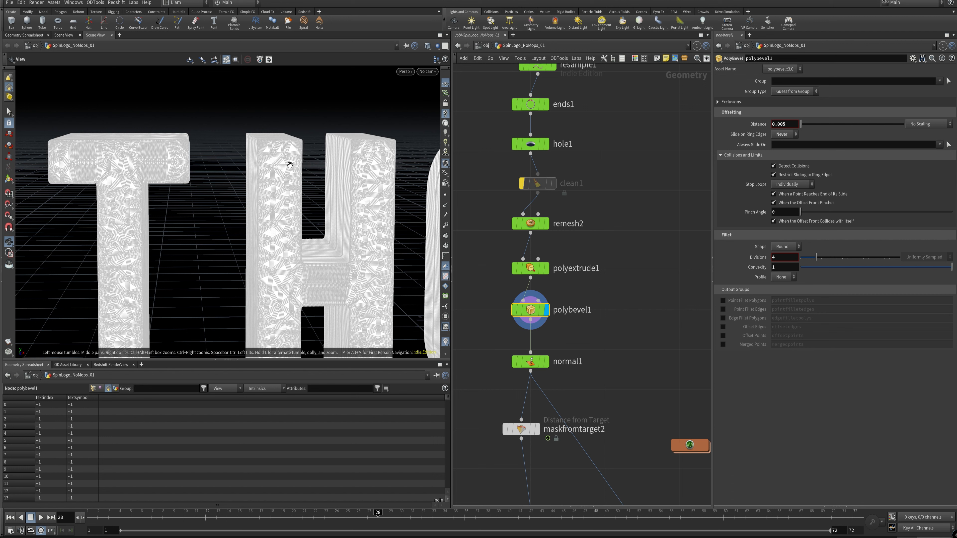
pyautogui.click(738, 102)
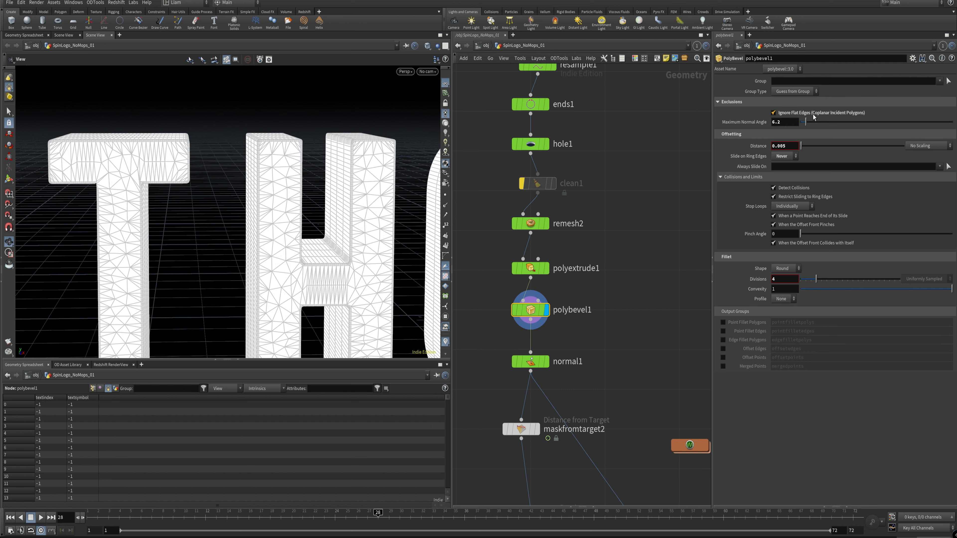
# Step: Examine the beveled edges and inner corners of the letters up close from several angles
pyautogui.moveTo(317, 160); pyautogui.dragTo(351, 189)
pyautogui.moveTo(351, 189); pyautogui.dragTo(332, 187, button='right')
pyautogui.moveTo(183, 183); pyautogui.dragTo(265, 203, button='middle')
pyautogui.moveTo(208, 178); pyautogui.dragTo(207, 203)
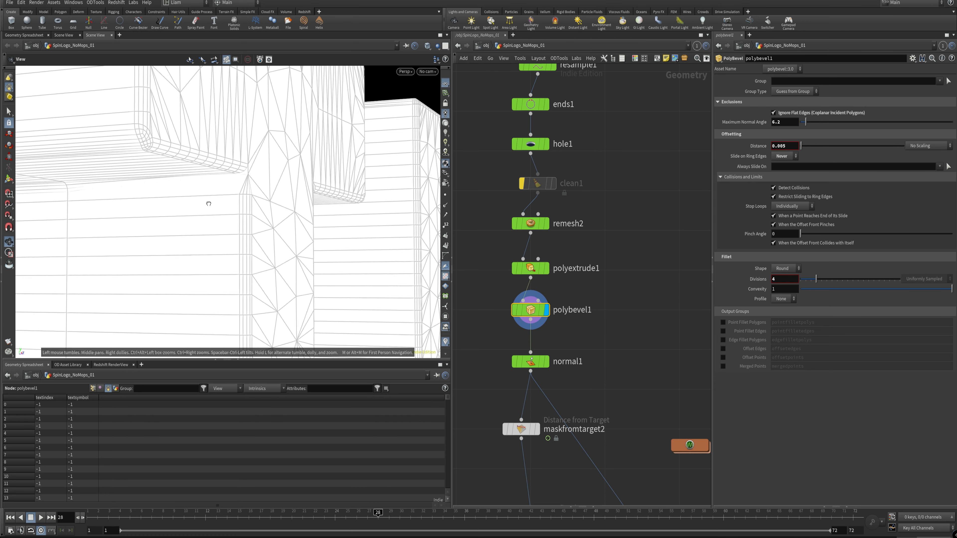
pyautogui.moveTo(207, 203); pyautogui.dragTo(187, 194, button='middle')
pyautogui.moveTo(187, 194); pyautogui.dragTo(164, 187)
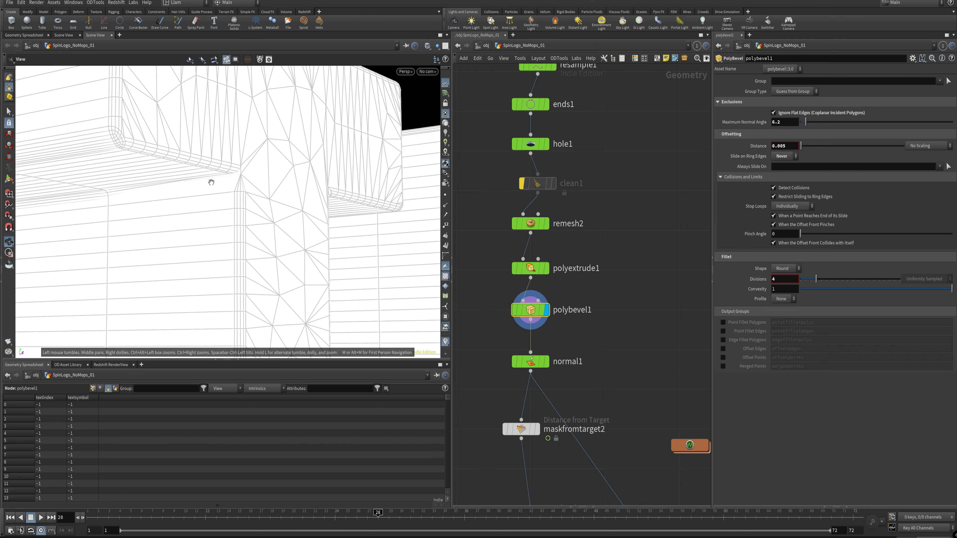
pyautogui.moveTo(298, 194); pyautogui.dragTo(340, 187)
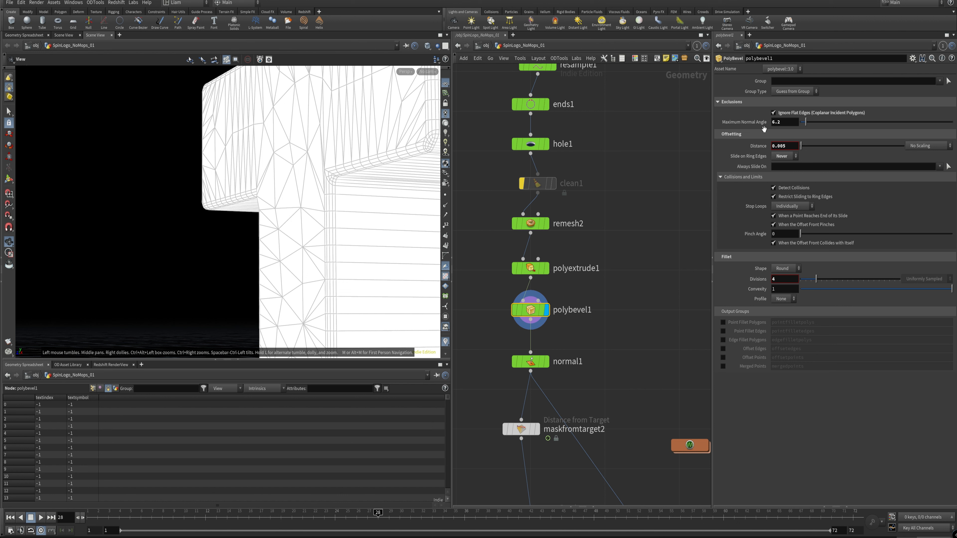
# Step: Set polybevel1's Maximum Normal Angle to 29 and check the bevels across the T, H and O
pyautogui.moveTo(815, 123); pyautogui.dragTo(824, 124)
pyautogui.moveTo(289, 188); pyautogui.dragTo(295, 255)
pyautogui.moveTo(369, 206); pyautogui.dragTo(241, 200, button='middle')
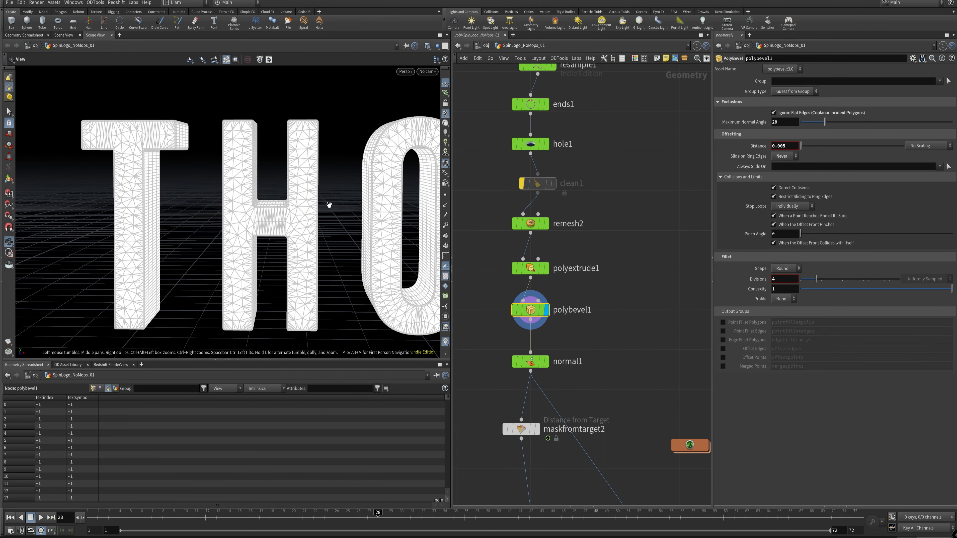
pyautogui.moveTo(329, 205); pyautogui.dragTo(282, 241, button='right')
pyautogui.moveTo(411, 171); pyautogui.dragTo(328, 162, button='middle')
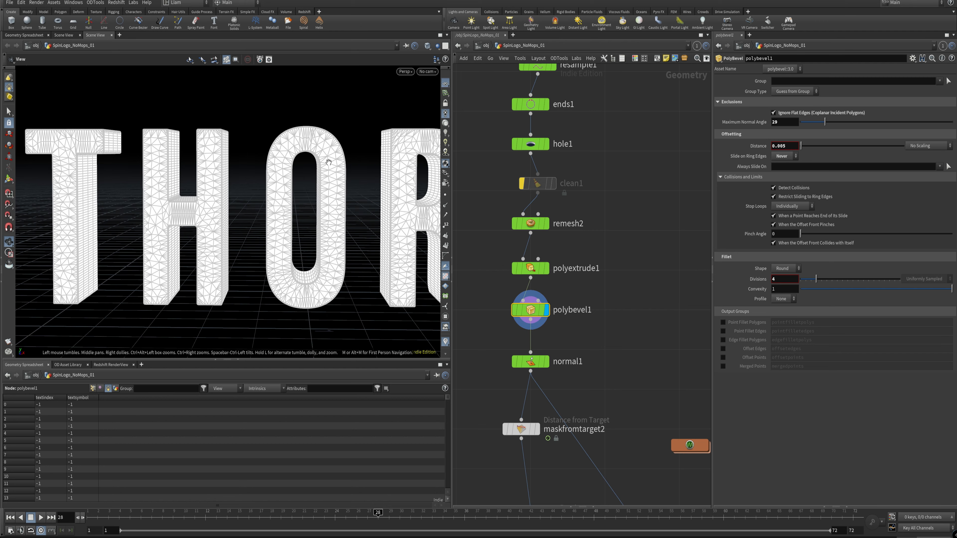
# Step: Display normal1 and examine its cusp angle settings and the shading of the whole THORN word
pyautogui.click(547, 361)
pyautogui.moveTo(606, 378); pyautogui.dragTo(499, 356)
pyautogui.moveTo(258, 215); pyautogui.dragTo(229, 241, button='right')
pyautogui.moveTo(379, 220); pyautogui.dragTo(264, 233, button='middle')
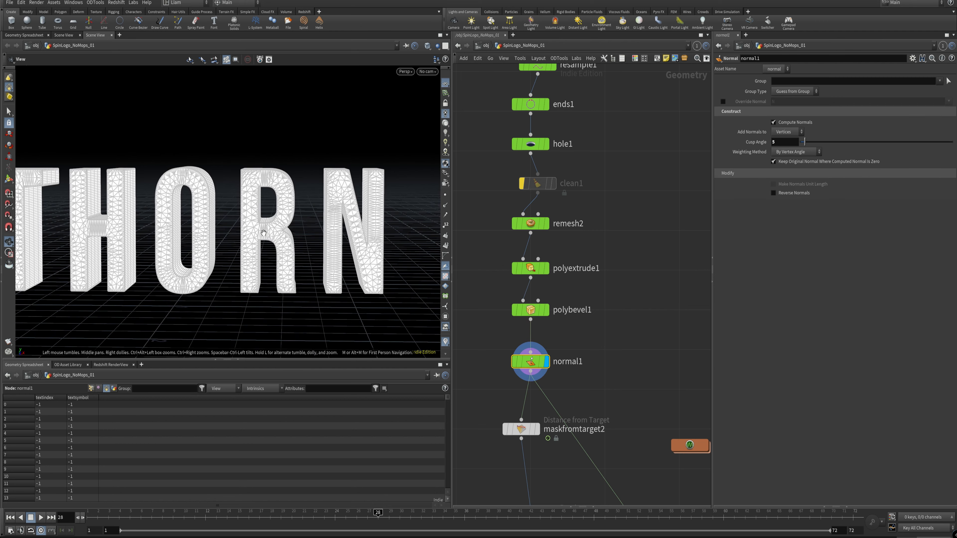
pyautogui.moveTo(264, 233); pyautogui.dragTo(236, 246, button='right')
pyautogui.moveTo(234, 226); pyautogui.dragTo(267, 238)
pyautogui.moveTo(272, 240); pyautogui.dragTo(341, 265, button='middle')
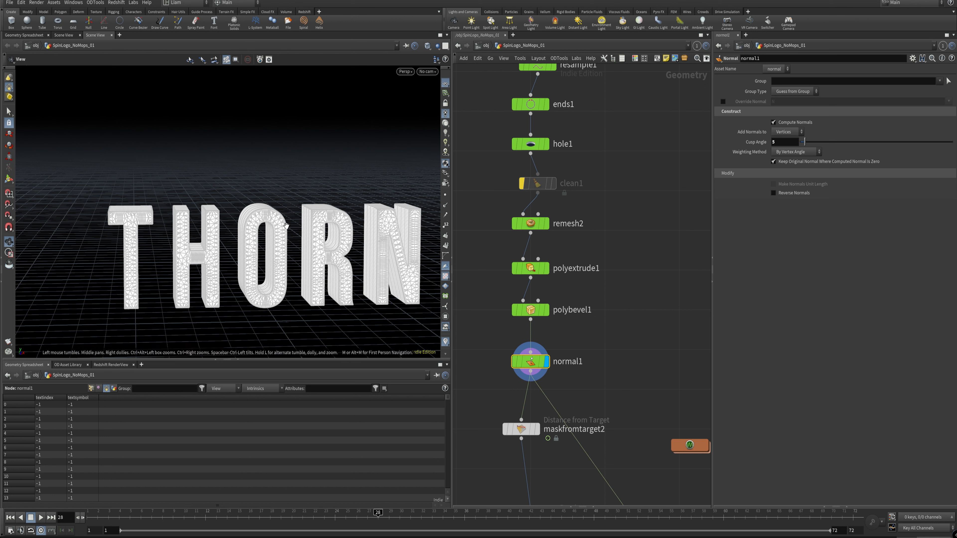
# Step: Inspect the finished THORN mesh close up and from both sides, including the O, R and N
pyautogui.scroll(5, 223, 225)
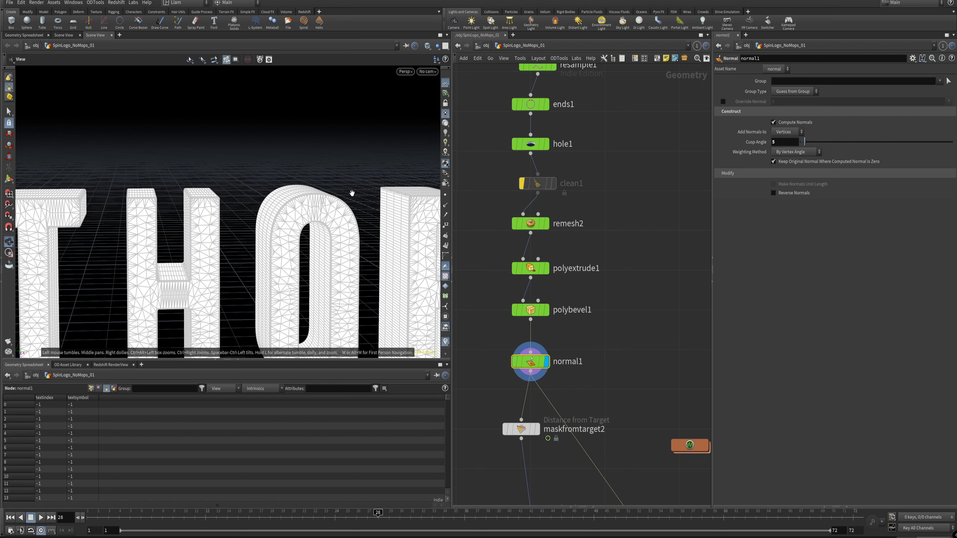
pyautogui.scroll(-3, 366, 287)
pyautogui.moveTo(365, 287); pyautogui.dragTo(316, 239, button='middle')
pyautogui.scroll(-2, 332, 237)
pyautogui.moveTo(332, 237); pyautogui.dragTo(305, 242)
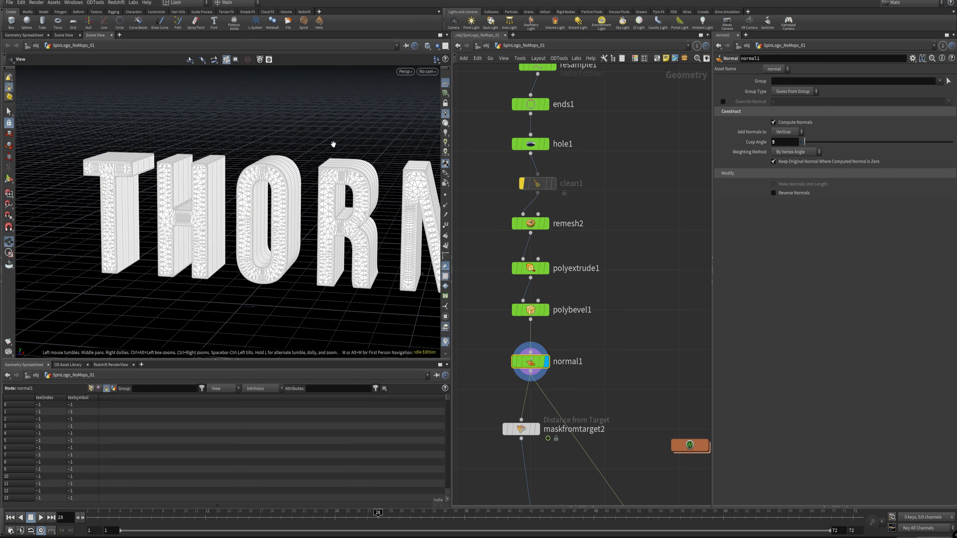
pyautogui.moveTo(349, 193); pyautogui.dragTo(316, 263)
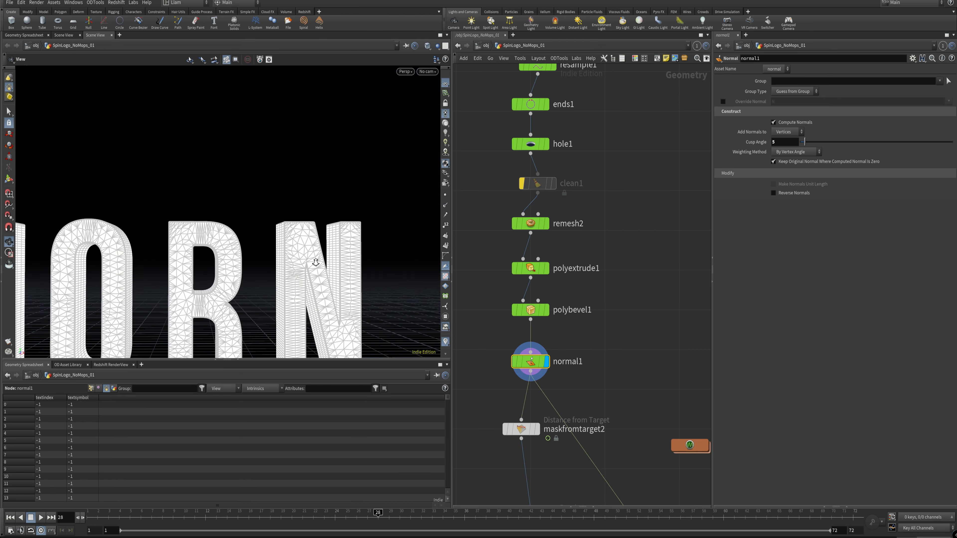
pyautogui.moveTo(316, 263); pyautogui.dragTo(293, 261, button='right')
pyautogui.moveTo(332, 222); pyautogui.dragTo(388, 173, button='middle')
pyautogui.moveTo(274, 197); pyautogui.dragTo(228, 228, button='right')
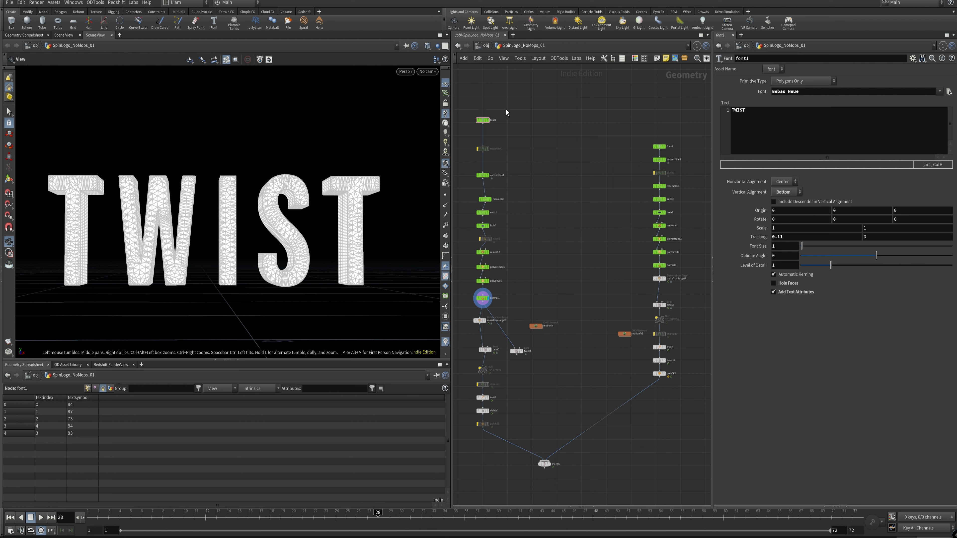
# Step: Select the SHOUT font node and compare normal1's TWIST with SHOUT at its remesh and normal stages, leaving normal3 displayed
pyautogui.moveTo(507, 115); pyautogui.dragTo(486, 121)
pyautogui.moveTo(632, 131); pyautogui.dragTo(678, 156)
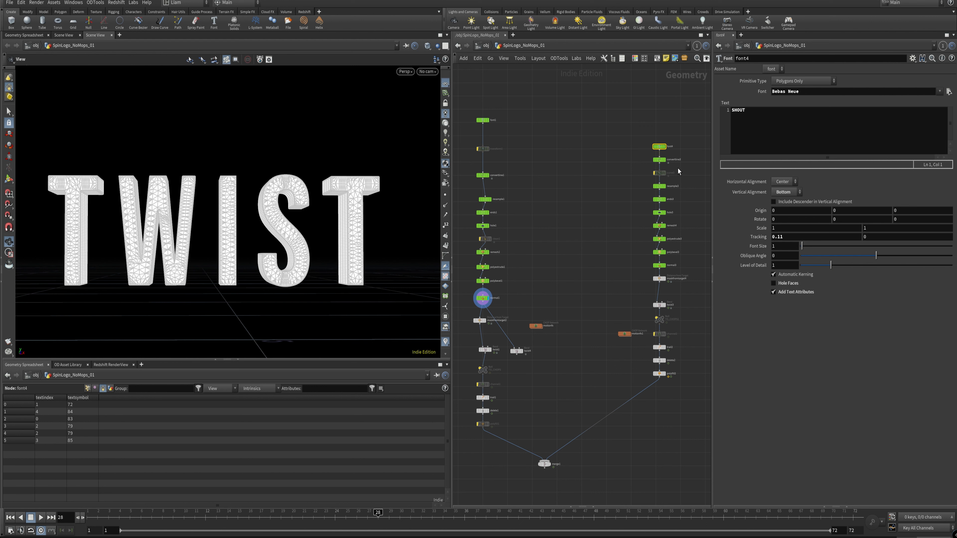
pyautogui.click(664, 266)
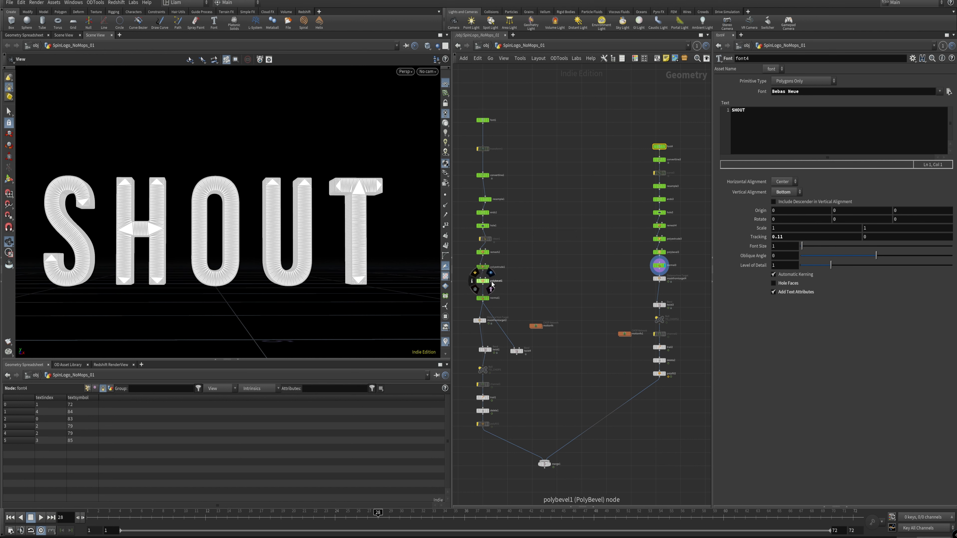
pyautogui.click(487, 298)
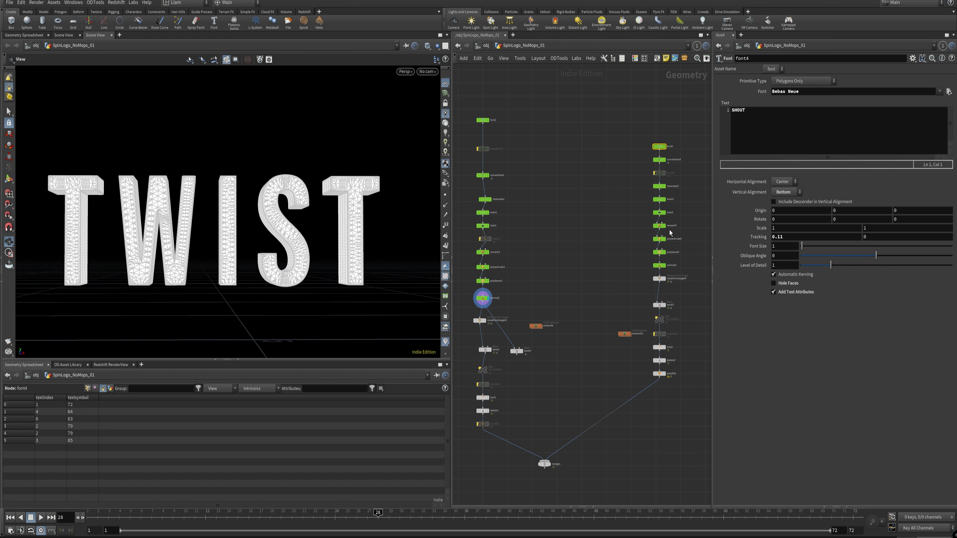
pyautogui.click(664, 226)
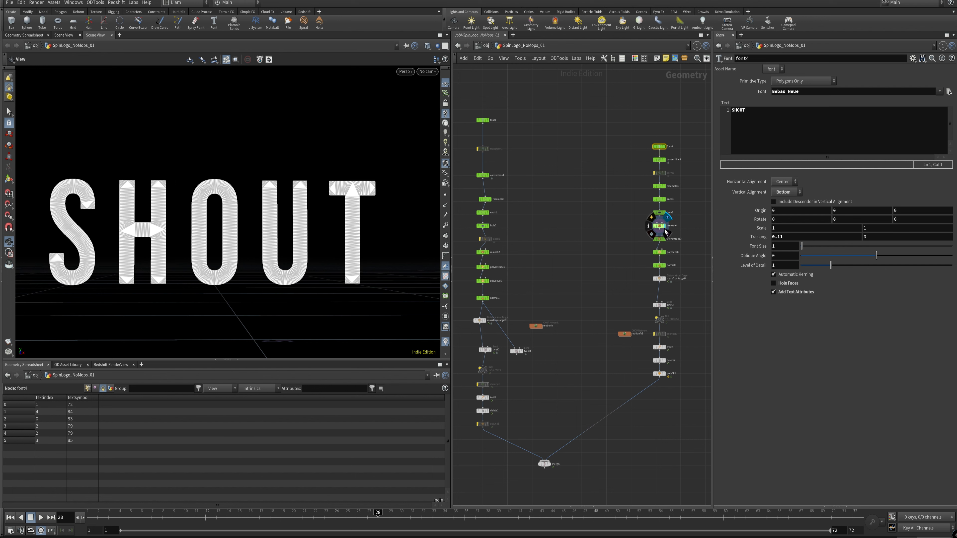
pyautogui.click(664, 265)
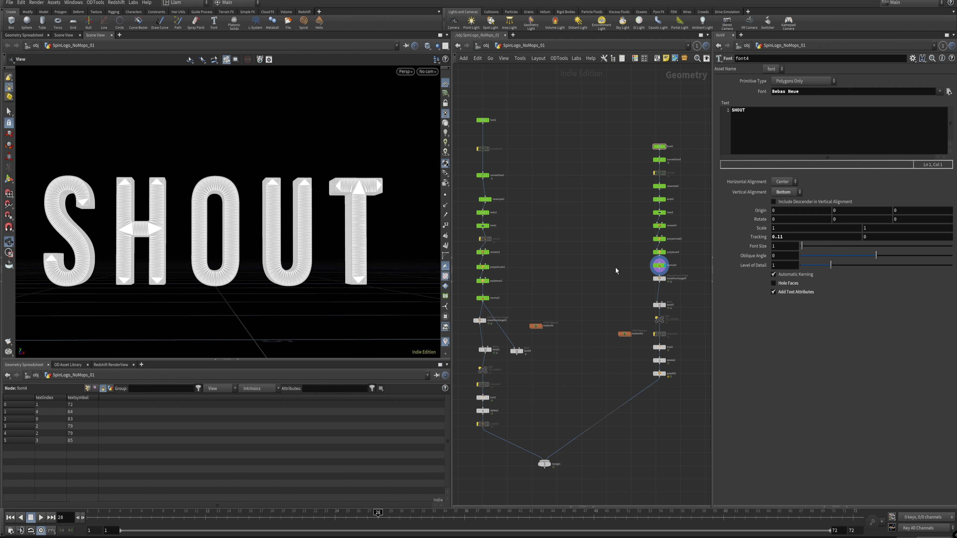
# Step: Move the twist1 bend node directly below maskfromtarget2, and select maskfromtarget2 to show its parameters
pyautogui.scroll(8, 499, 310)
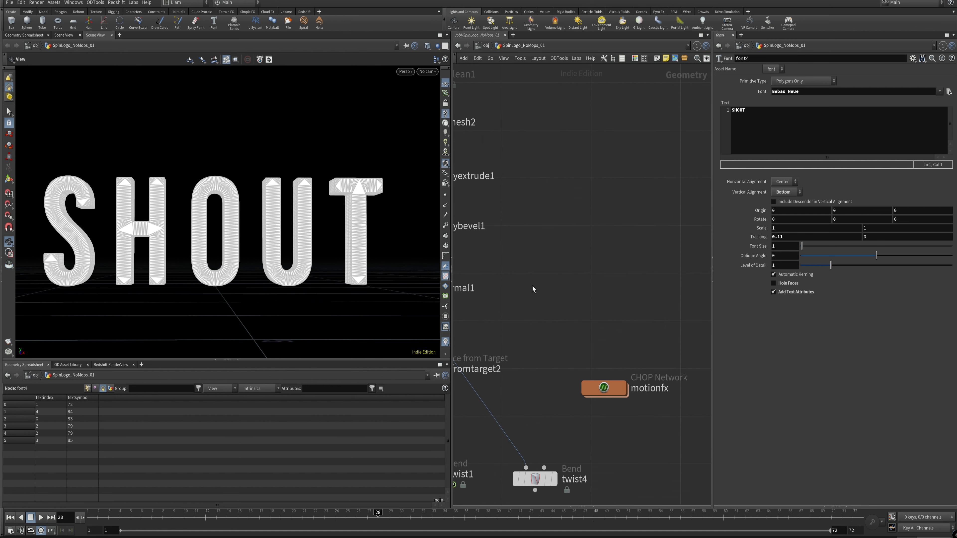
pyautogui.moveTo(498, 310); pyautogui.dragTo(657, 223, button='middle')
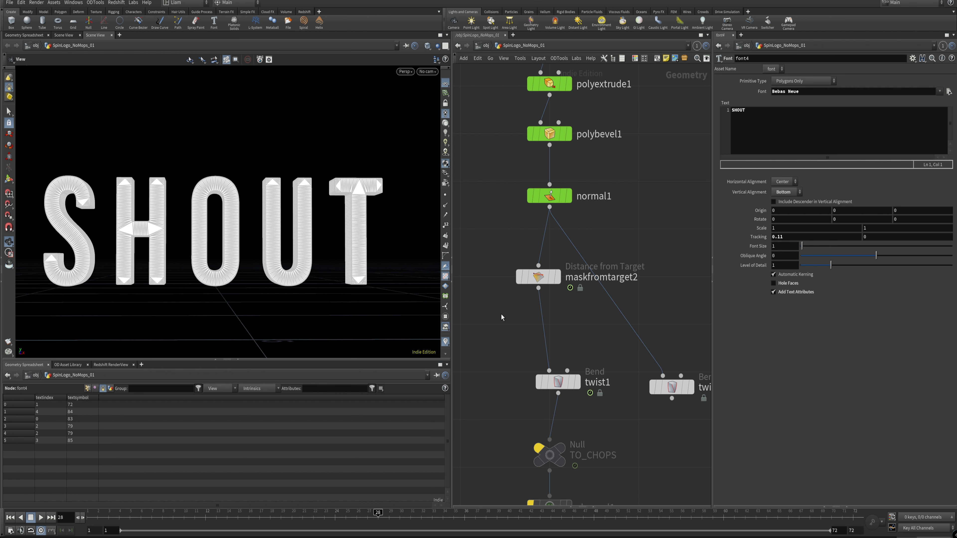
pyautogui.moveTo(514, 255)
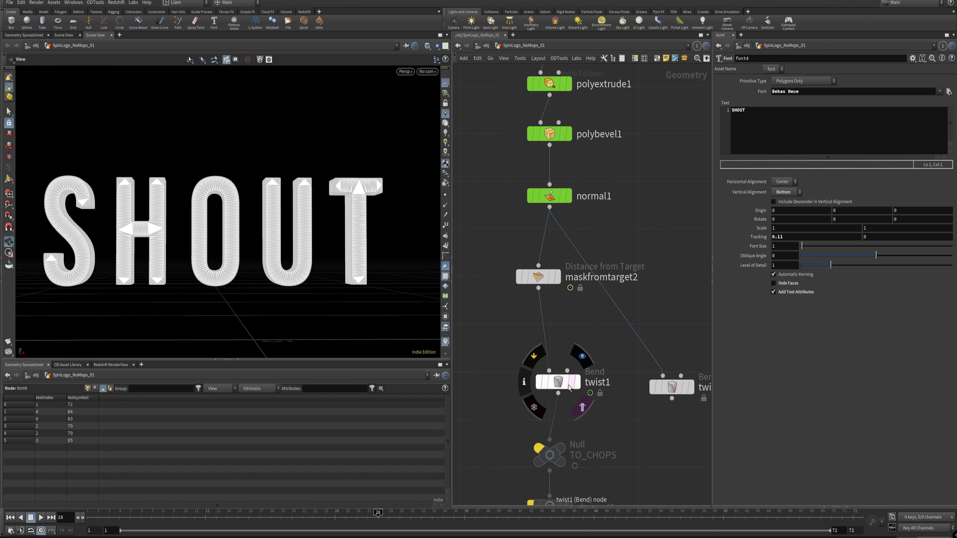
pyautogui.moveTo(558, 382); pyautogui.dragTo(538, 362)
pyautogui.click(558, 283)
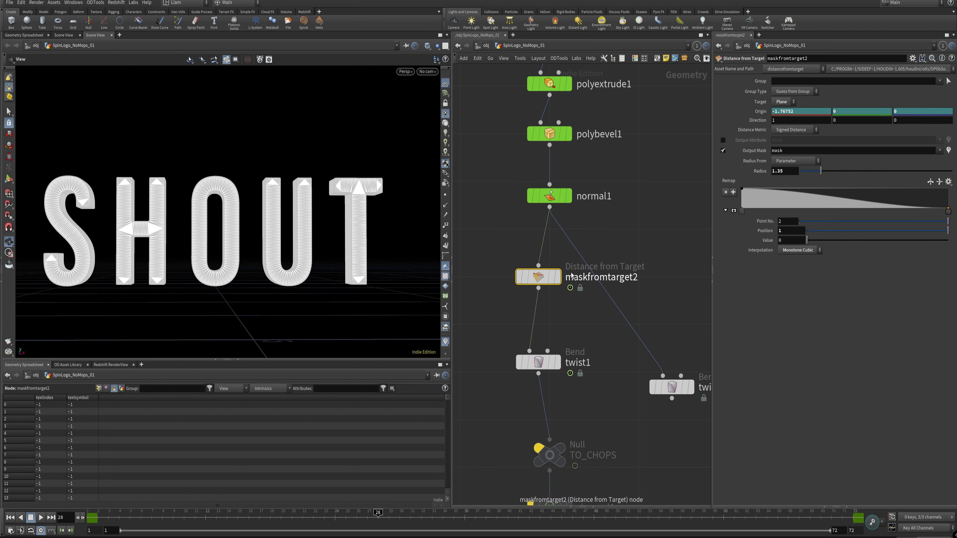
pyautogui.moveTo(547, 255)
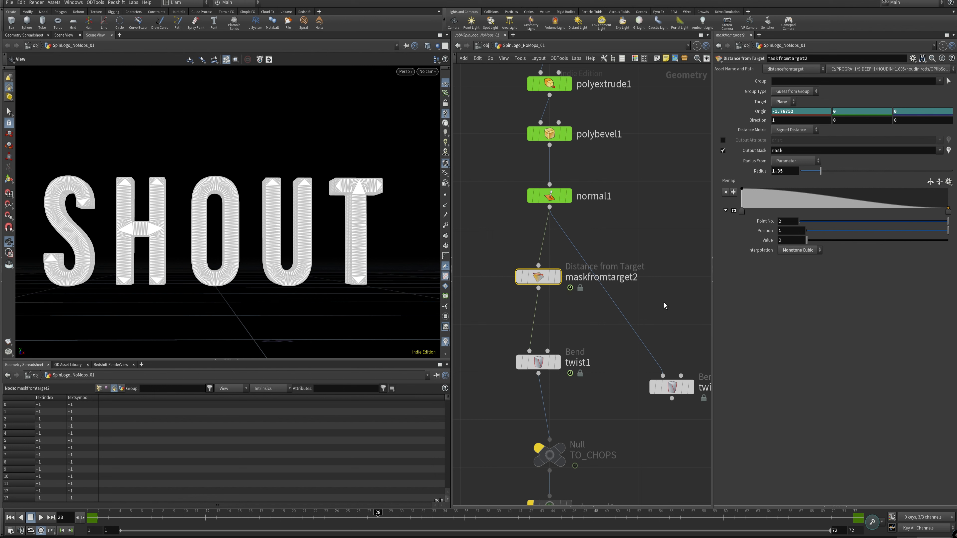
# Step: Delete the spare twist Bend node that branches off normal1
pyautogui.moveTo(664, 304); pyautogui.dragTo(561, 246, button='middle')
pyautogui.click(569, 329)
pyautogui.press('Delete')
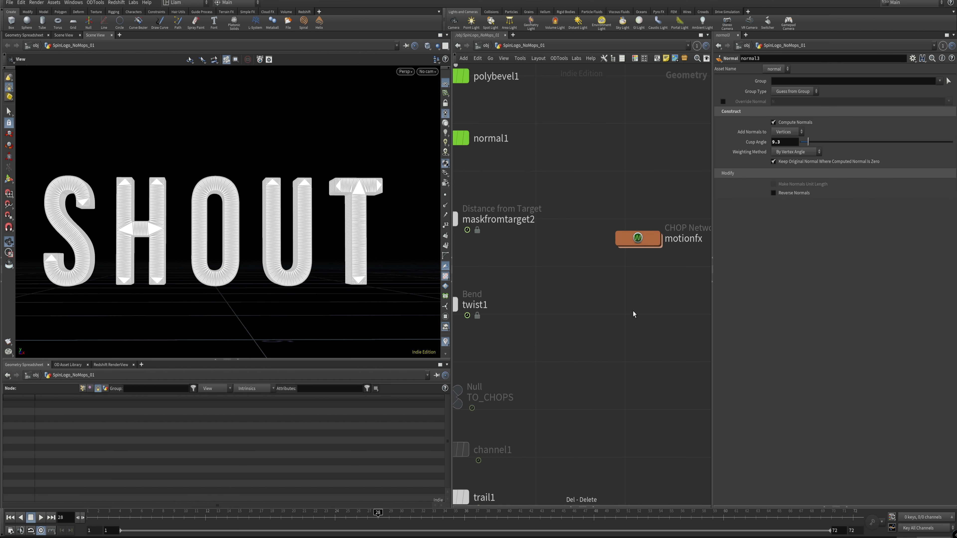
# Step: Add a new Twist bend node beside the chain and wire normal1's output into it
pyautogui.press('Tab')
pyautogui.click(640, 523)
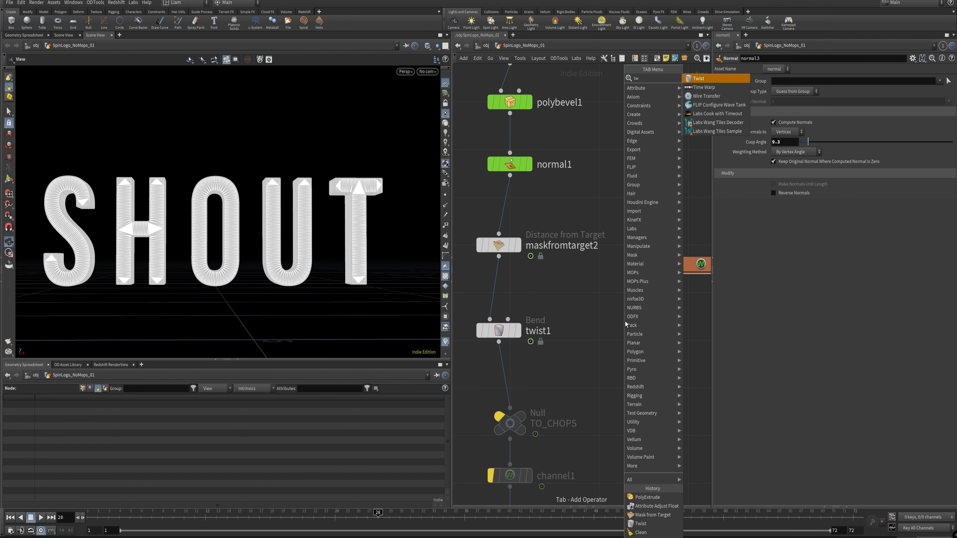
pyautogui.click(624, 320)
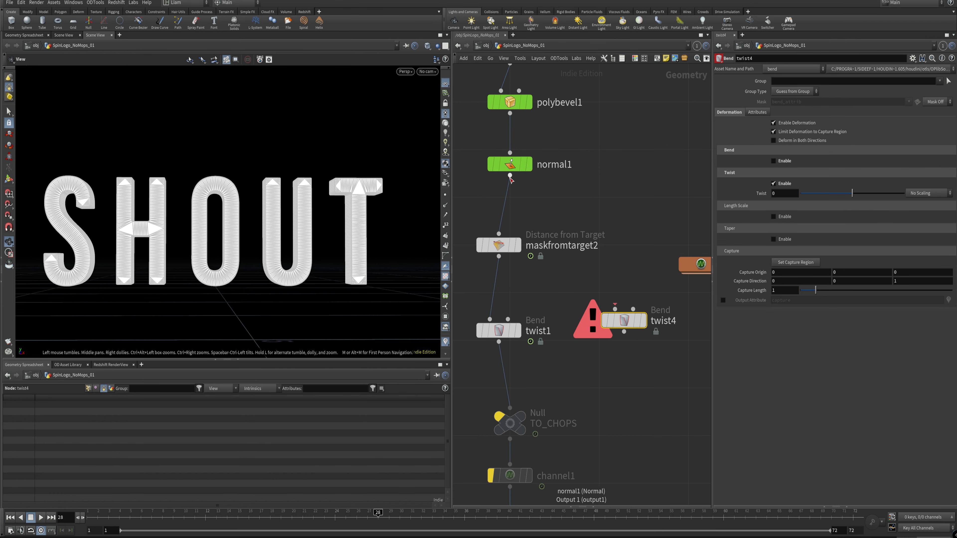
pyautogui.moveTo(510, 176); pyautogui.dragTo(615, 310)
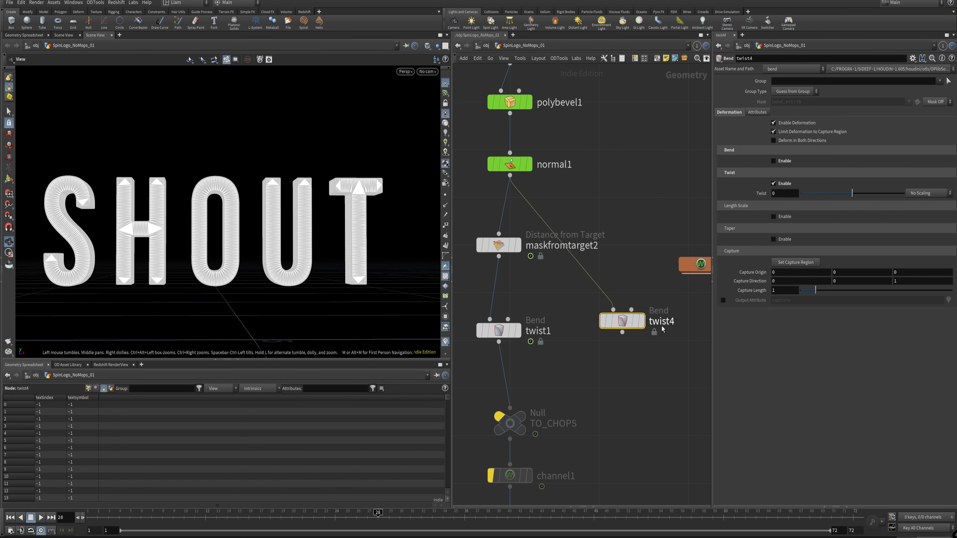
# Step: Display twist4 with its twist set to 180 and cycle its capture region to run along the word in -X
pyautogui.click(643, 320)
pyautogui.moveTo(852, 193); pyautogui.dragTo(894, 193)
pyautogui.moveTo(226, 173); pyautogui.dragTo(172, 225)
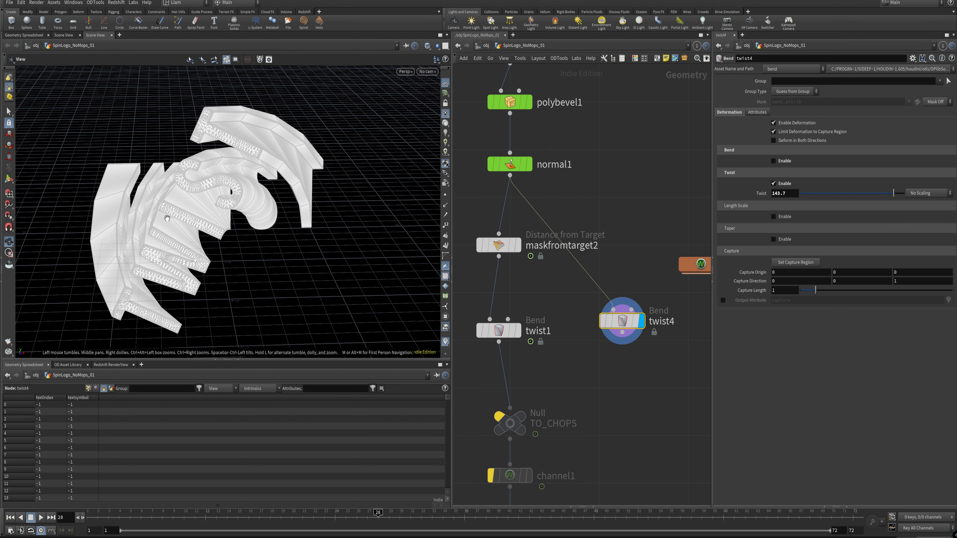
pyautogui.moveTo(170, 211); pyautogui.dragTo(175, 214, button='middle')
pyautogui.moveTo(893, 193); pyautogui.dragTo(904, 193)
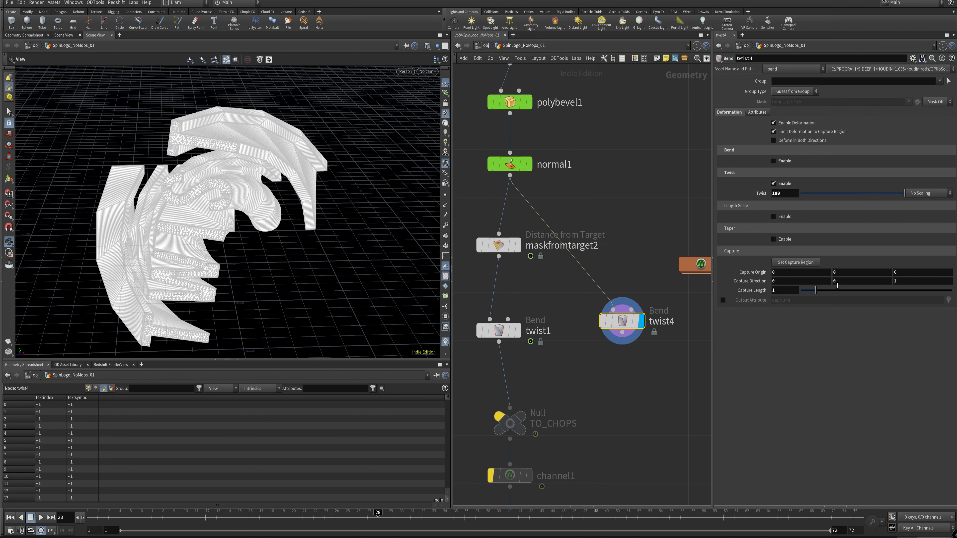
pyautogui.click(9, 178)
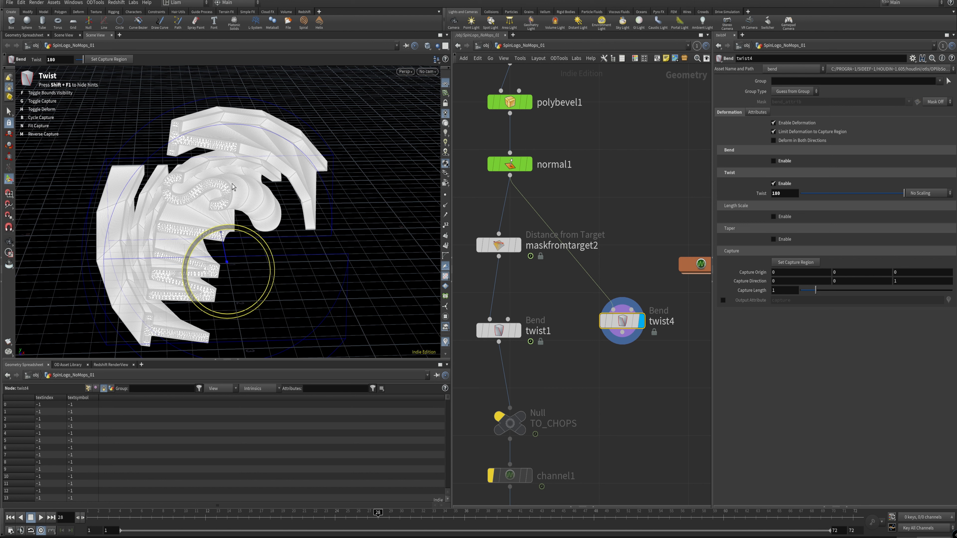
pyautogui.press('b')
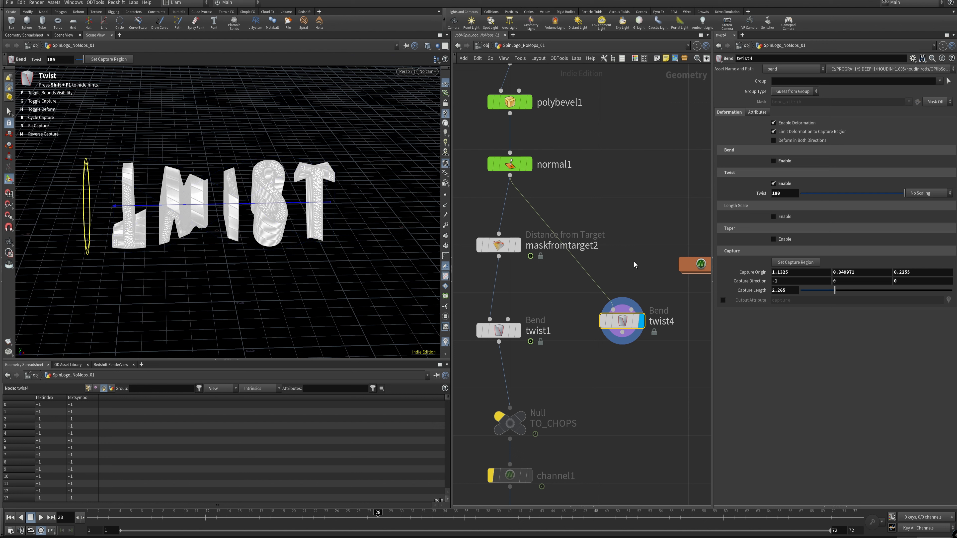
# Step: Keyframe twist4's capture origin X at -1.9675 on frame 1 and 4.8325 on frame 36
pyautogui.moveTo(803, 268); pyautogui.dragTo(681, 286, button='middle')
pyautogui.moveTo(119, 519); pyautogui.dragTo(1, 516)
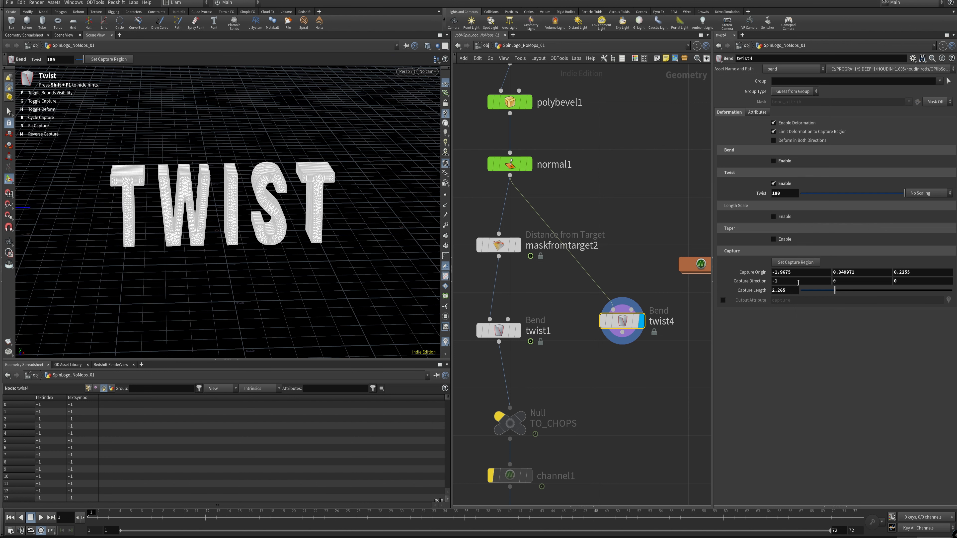
pyautogui.keyDown('alt'); pyautogui.click(751, 271); pyautogui.keyUp('alt')
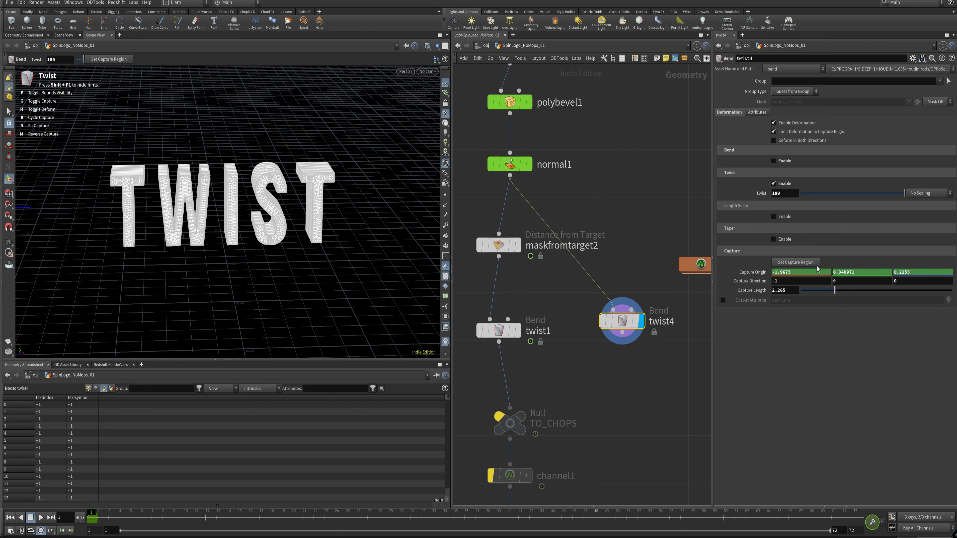
pyautogui.click(461, 515)
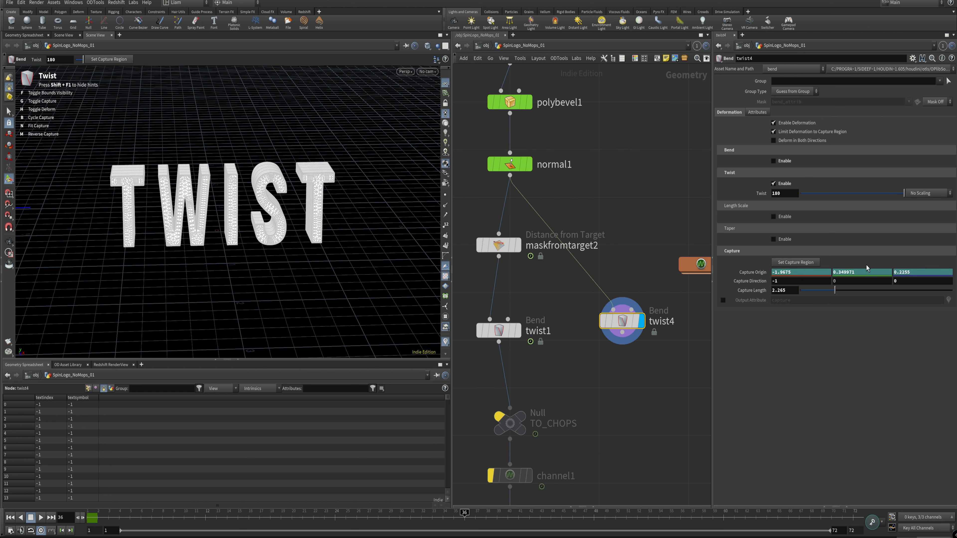
pyautogui.moveTo(813, 272); pyautogui.dragTo(781, 283, button='middle')
pyautogui.keyDown('alt'); pyautogui.click(757, 272); pyautogui.keyUp('alt')
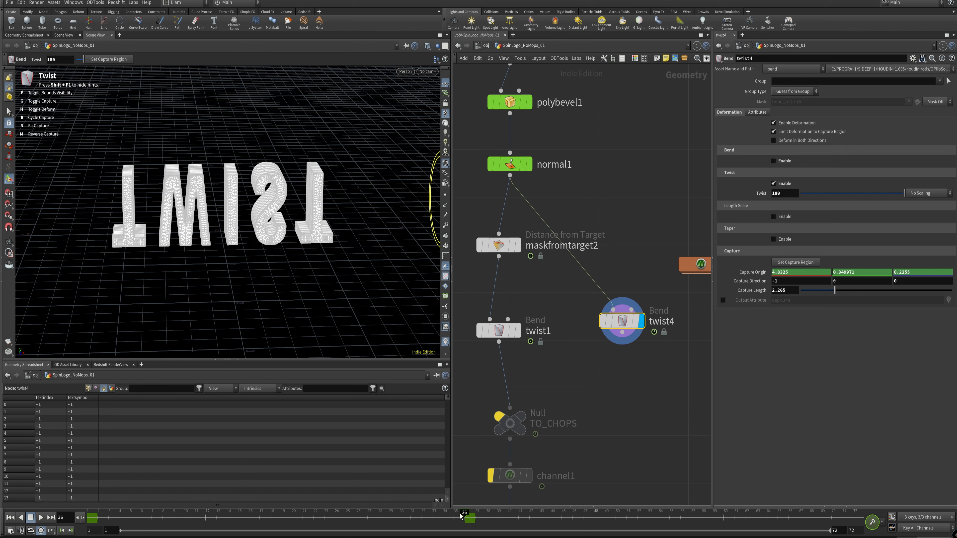
# Step: Set twist4's twist to 360 and scrub between frames 1 and 36 to preview the animated bend, stopping at frame 18
pyautogui.moveTo(460, 517)
pyautogui.mouseDown()
pyautogui.moveTo(109, 511)
pyautogui.moveTo(469, 502)
pyautogui.mouseUp()
pyautogui.doubleClick(788, 194)
pyautogui.write('360')
pyautogui.press('Return')
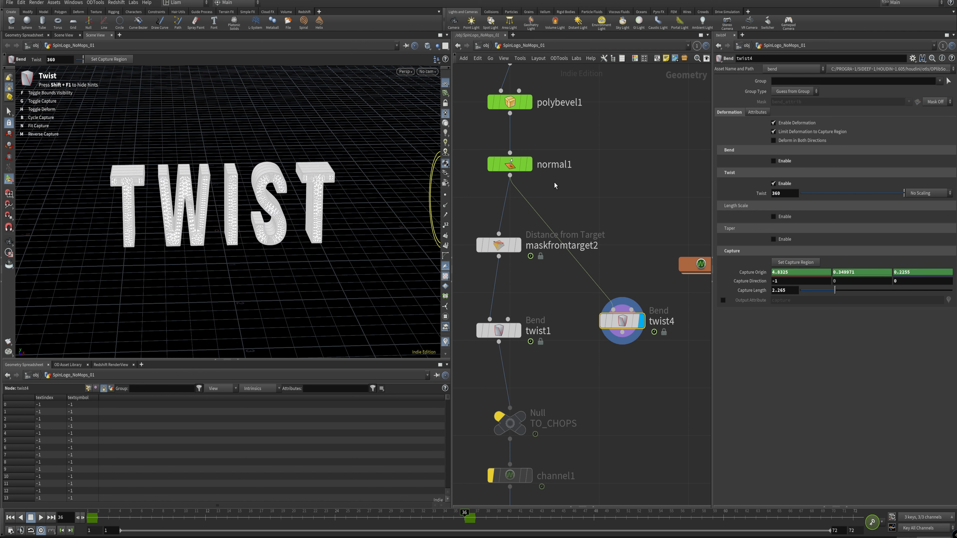
pyautogui.moveTo(457, 522); pyautogui.dragTo(91, 519)
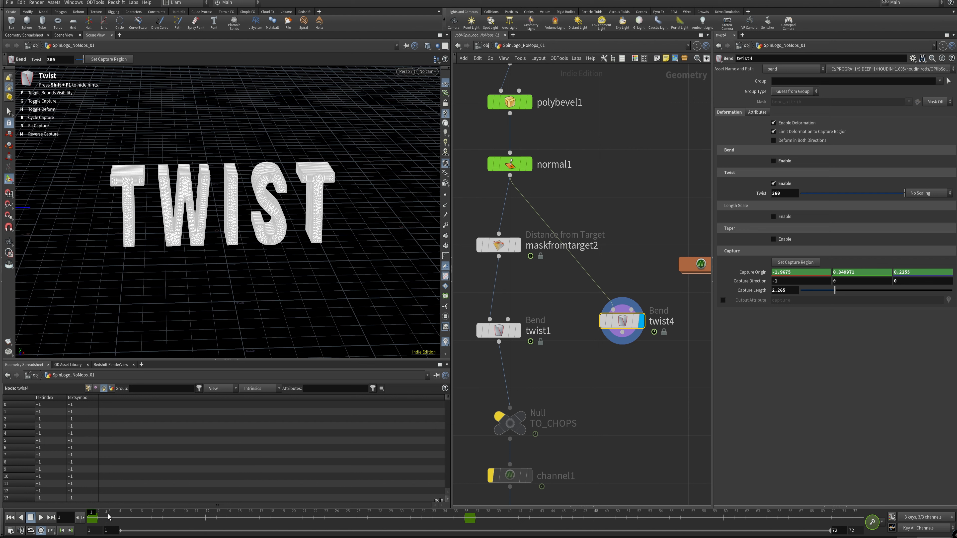
pyautogui.moveTo(109, 517); pyautogui.dragTo(272, 524)
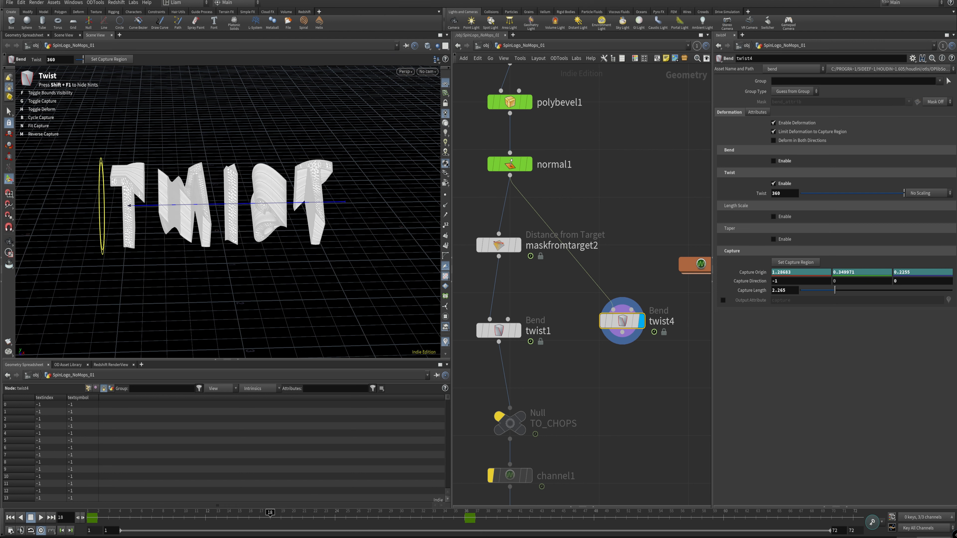
pyautogui.moveTo(268, 515)
pyautogui.mouseDown()
pyautogui.moveTo(290, 516)
pyautogui.moveTo(270, 516)
pyautogui.mouseUp()
# Step: Set twist4's twist to Scale by Attribute and rewire its input from normal1 to maskfromtarget2
pyautogui.click(933, 194)
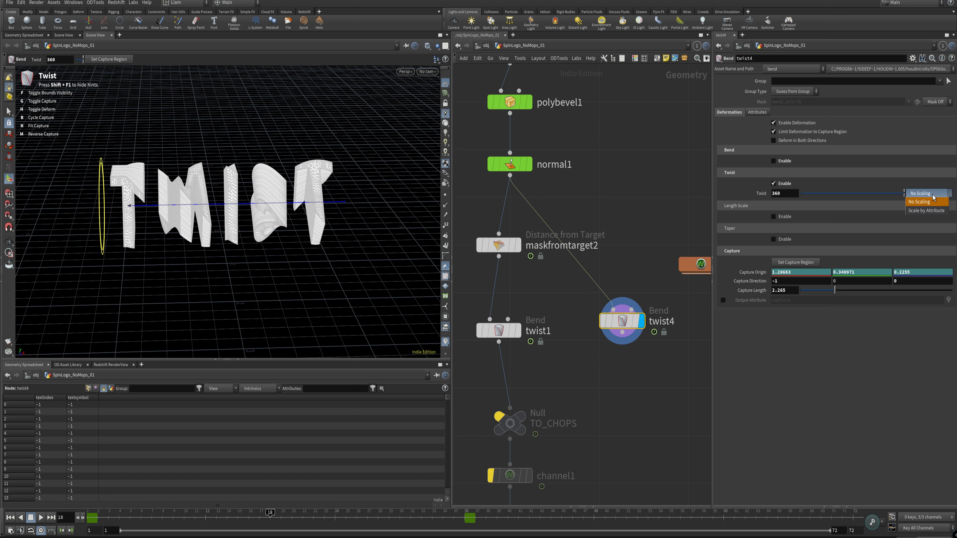
pyautogui.click(919, 211)
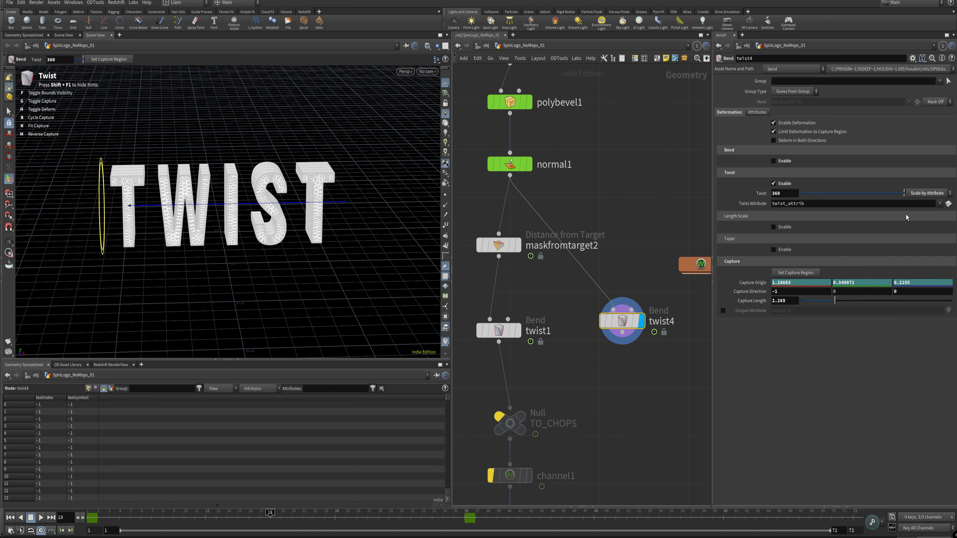
pyautogui.click(671, 163)
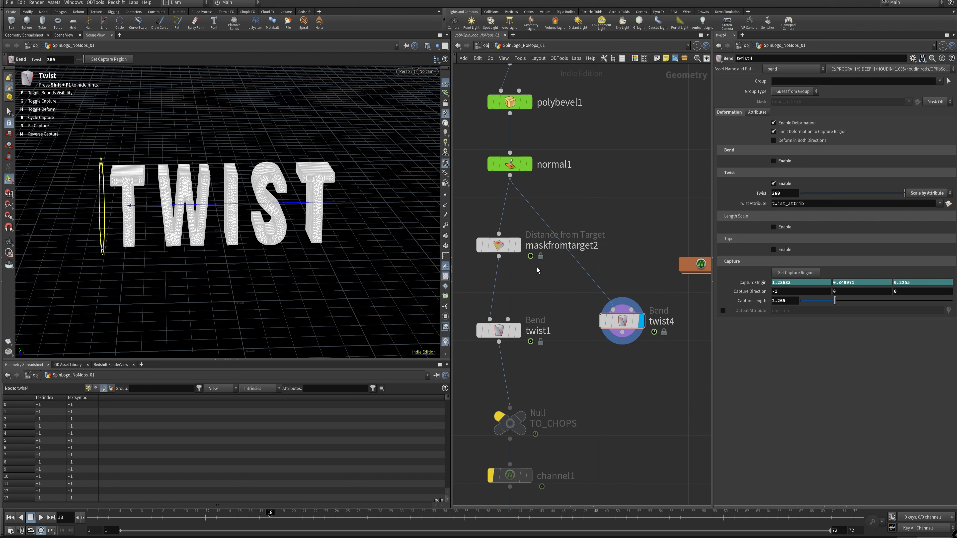
pyautogui.click(511, 244)
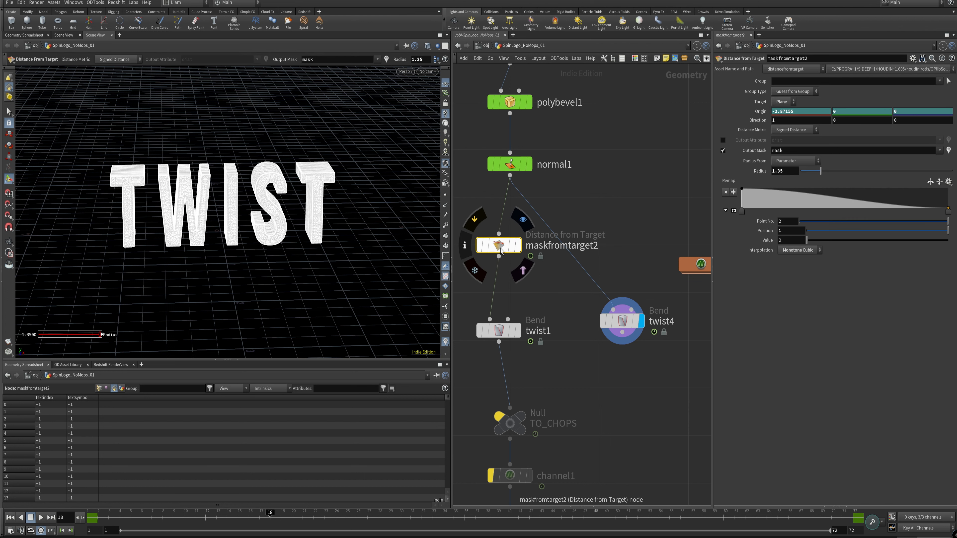
pyautogui.moveTo(499, 257); pyautogui.dragTo(613, 309)
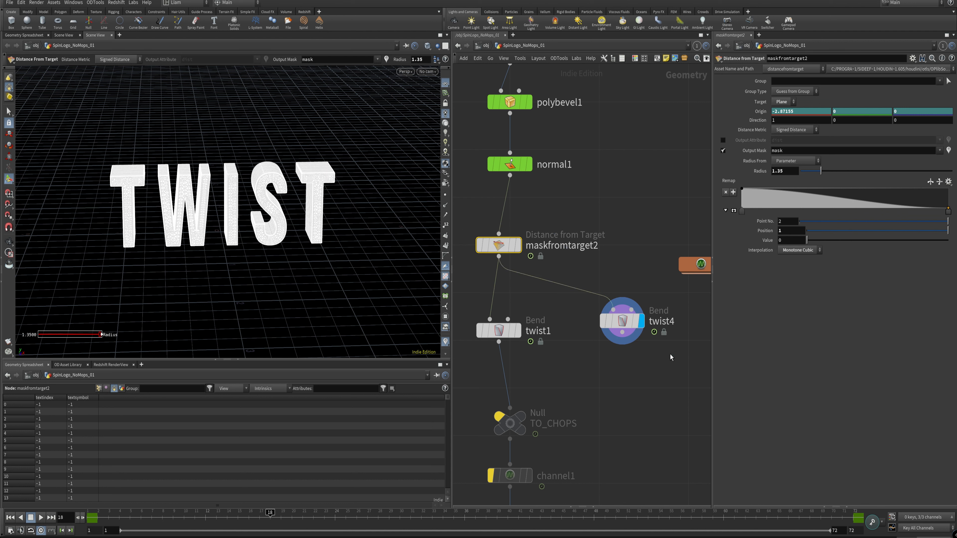
pyautogui.click(622, 320)
pyautogui.click(621, 223)
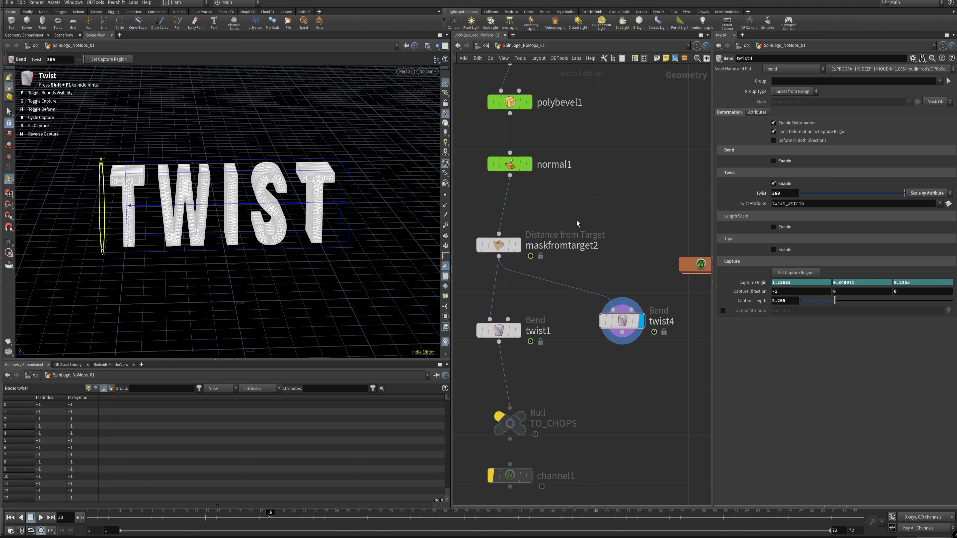
# Step: Scrub the timeline with twist4 displayed and remove the animation from its Capture Origin
pyautogui.click(120, 515)
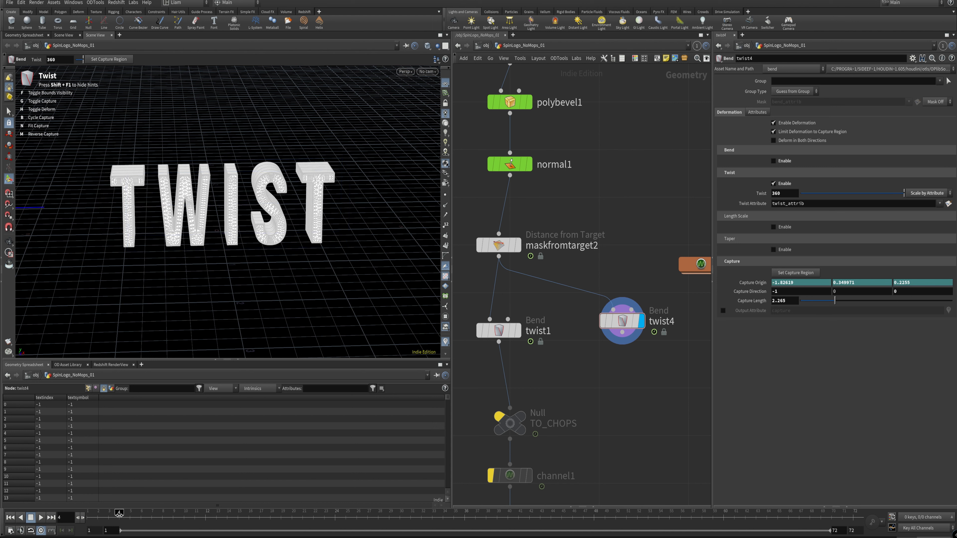
pyautogui.moveTo(119, 516); pyautogui.dragTo(533, 531)
pyautogui.click(621, 321)
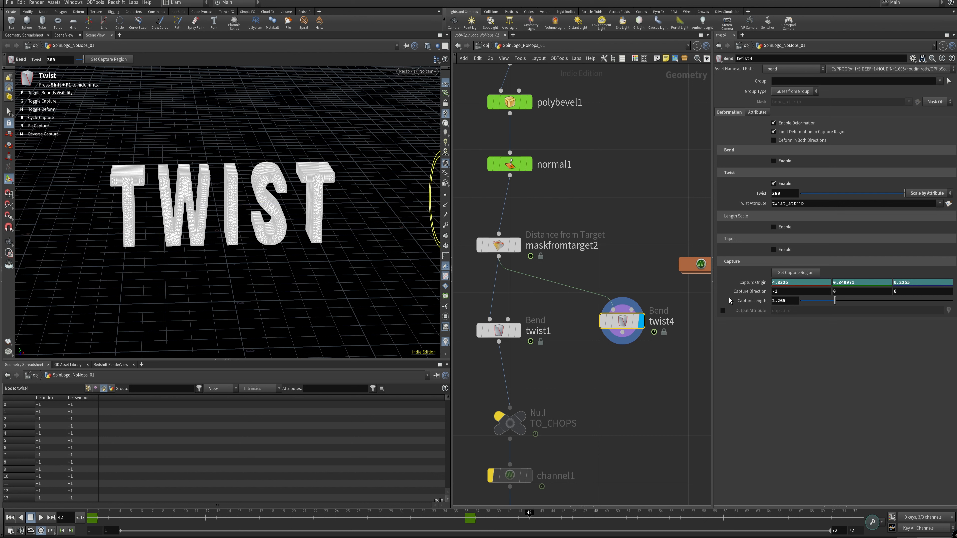
pyautogui.keyDown('ctrl'); pyautogui.keyDown('shift'); pyautogui.click(756, 283); pyautogui.keyUp('shift'); pyautogui.keyUp('ctrl')
pyautogui.moveTo(289, 520); pyautogui.dragTo(540, 521)
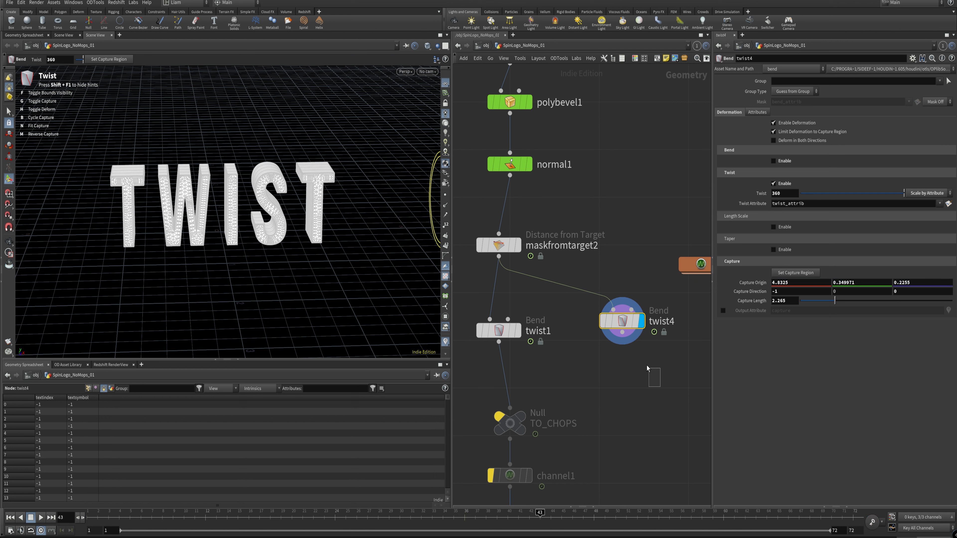
# Step: Delete twist4, then select and display twist1 at frame 1
pyautogui.press('Delete')
pyautogui.click(518, 331)
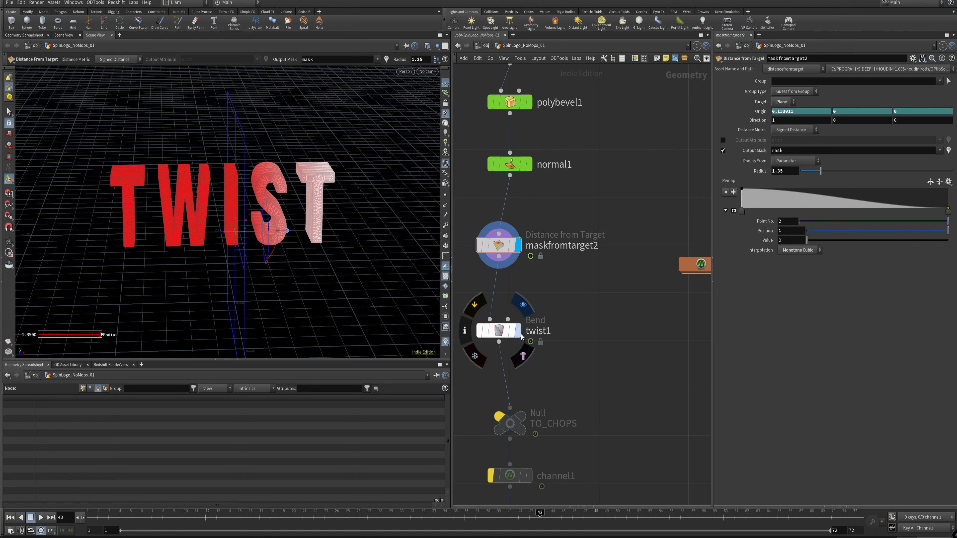
pyautogui.click(491, 324)
pyautogui.moveTo(171, 523); pyautogui.dragTo(39, 522)
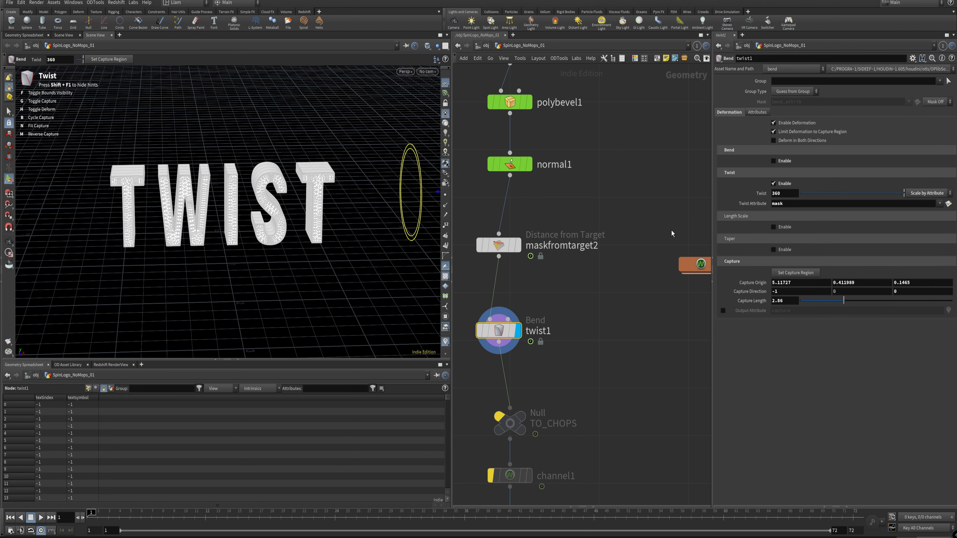
# Step: Scrub to frame 40 with maskfromtarget2 selected and examine how its mask drives the twist across the word from several angles
pyautogui.keyDown('alt'); pyautogui.moveTo(223, 252); pyautogui.dragTo(220, 220, button='middle'); pyautogui.keyUp('alt')
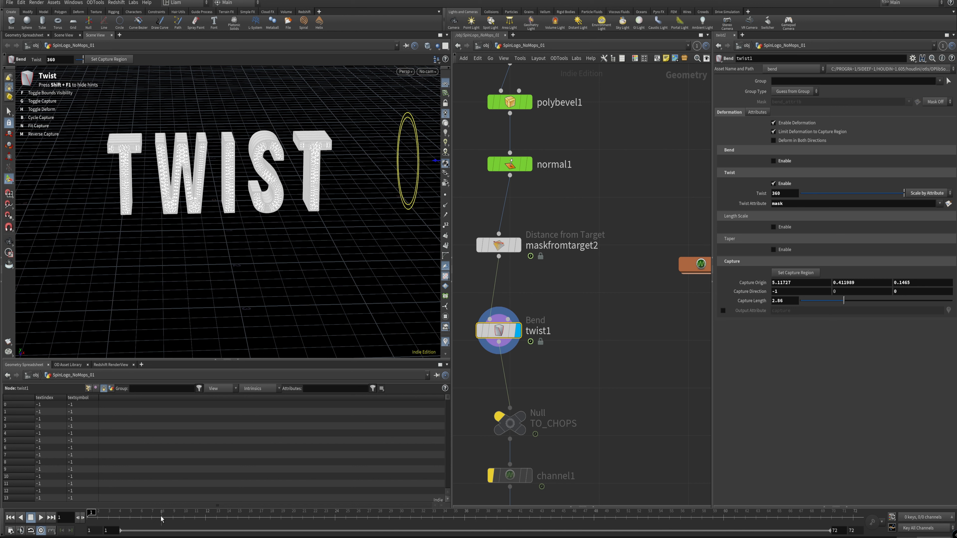
pyautogui.moveTo(128, 516); pyautogui.dragTo(399, 516)
pyautogui.click(503, 247)
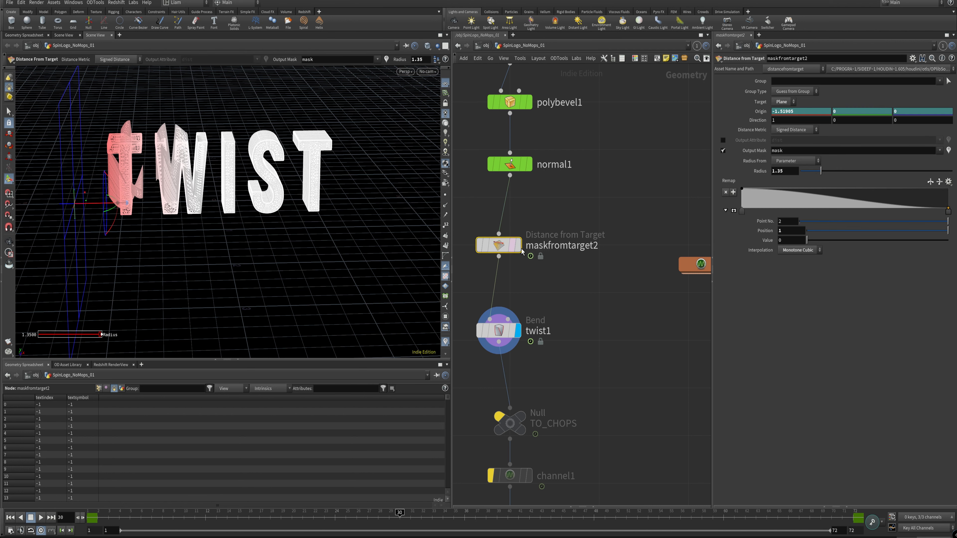
pyautogui.keyDown('alt'); pyautogui.moveTo(69, 193); pyautogui.dragTo(126, 219, button='middle'); pyautogui.keyUp('alt')
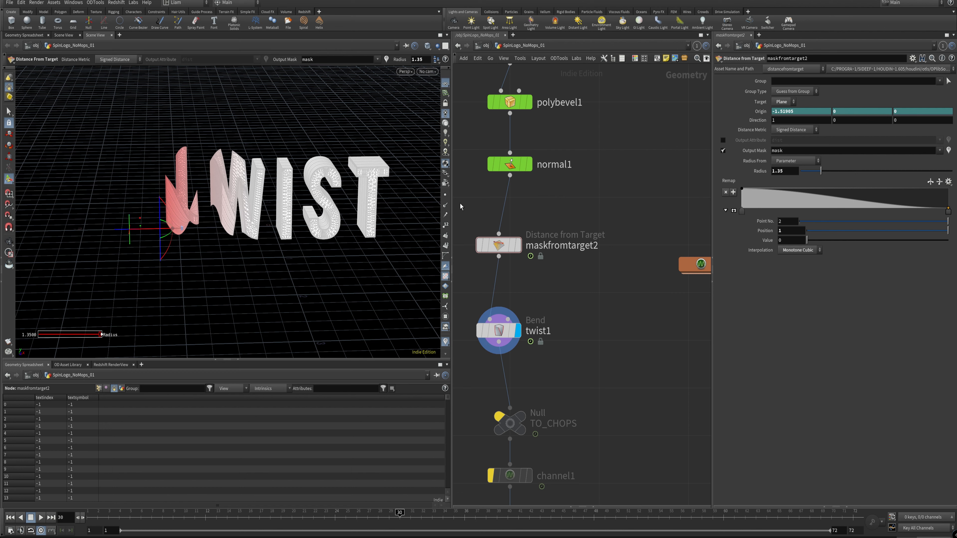
pyautogui.click(477, 242)
pyautogui.keyDown('alt'); pyautogui.moveTo(172, 191); pyautogui.dragTo(197, 239); pyautogui.keyUp('alt')
pyautogui.click(537, 272)
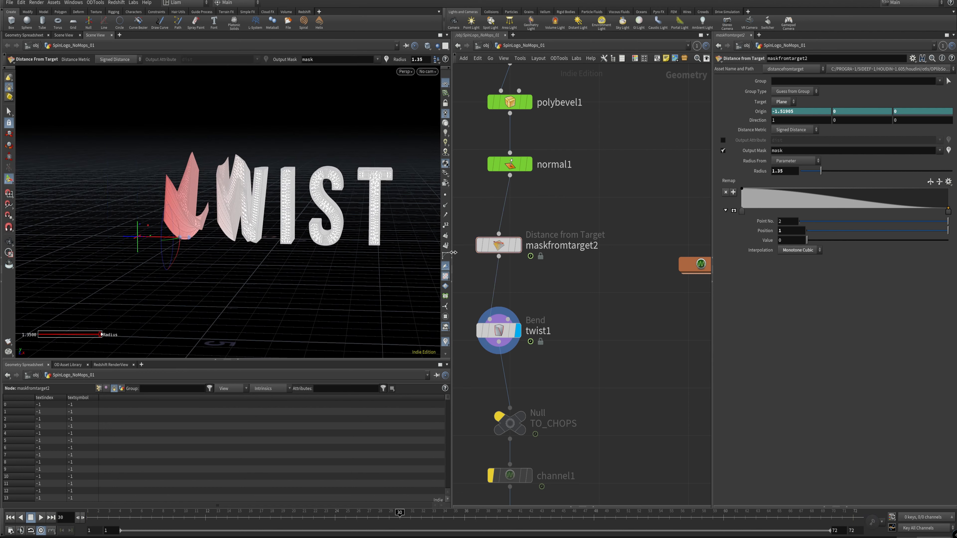
pyautogui.moveTo(114, 518); pyautogui.dragTo(516, 519)
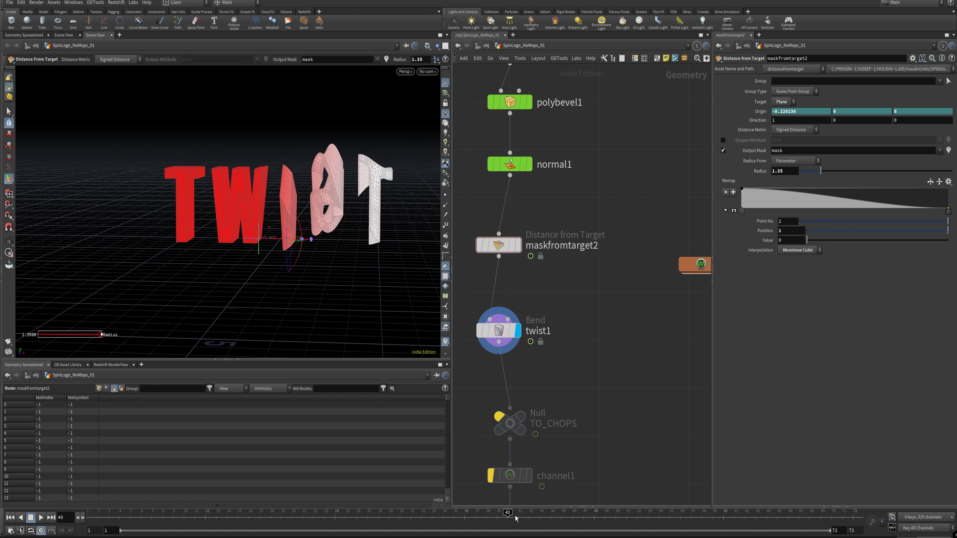
# Step: Shape maskfromtarget2's remap ramp into a bell by adding a point near position 0.5, value 0.97, and lowering the first point to 0
pyautogui.moveTo(582, 311); pyautogui.dragTo(615, 303, button='middle')
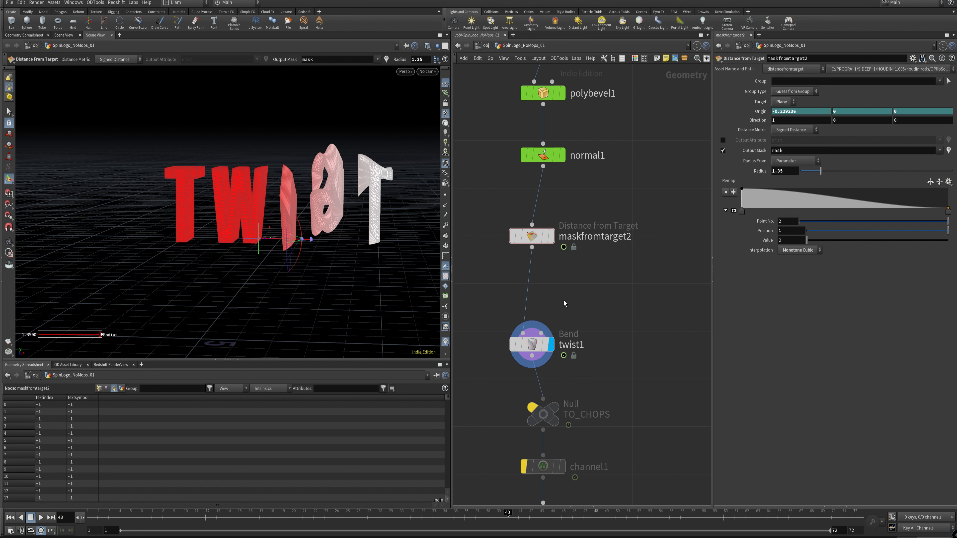
pyautogui.press('Tab')
pyautogui.click(537, 285)
pyautogui.moveTo(834, 207); pyautogui.dragTo(843, 188)
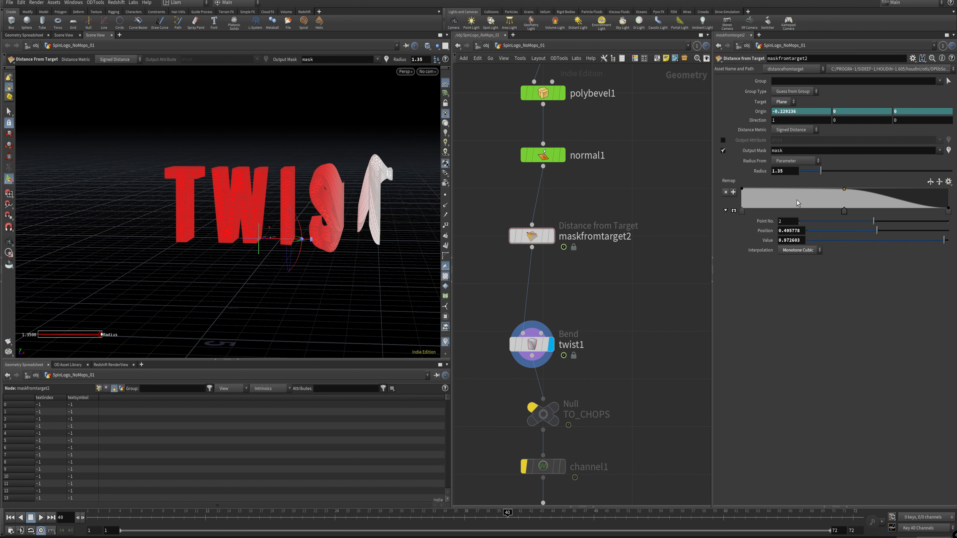
pyautogui.moveTo(742, 189); pyautogui.dragTo(737, 215)
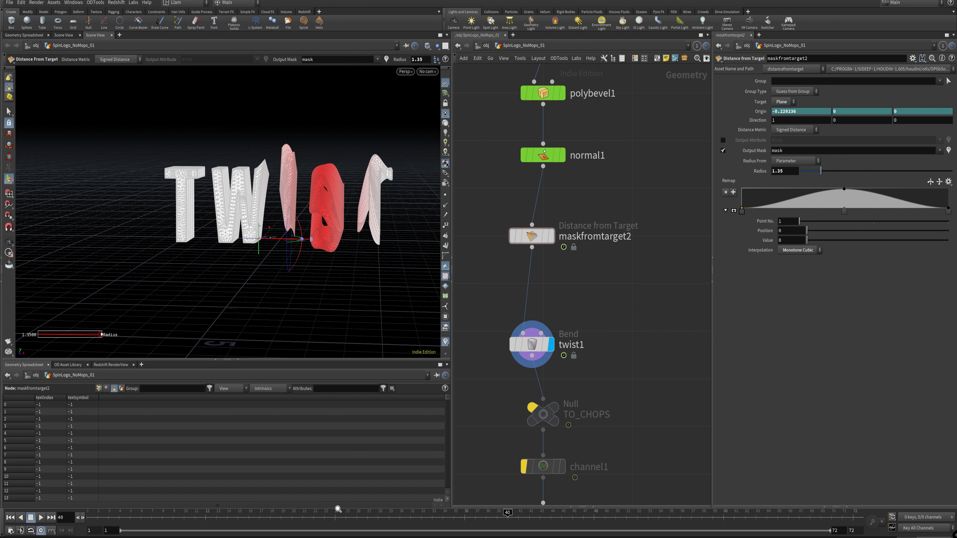
# Step: Scrub back through the timeline to frame 1 to check how the twist travels with the bell-shaped mask ramp
pyautogui.click(458, 522)
pyautogui.moveTo(458, 522); pyautogui.dragTo(386, 519)
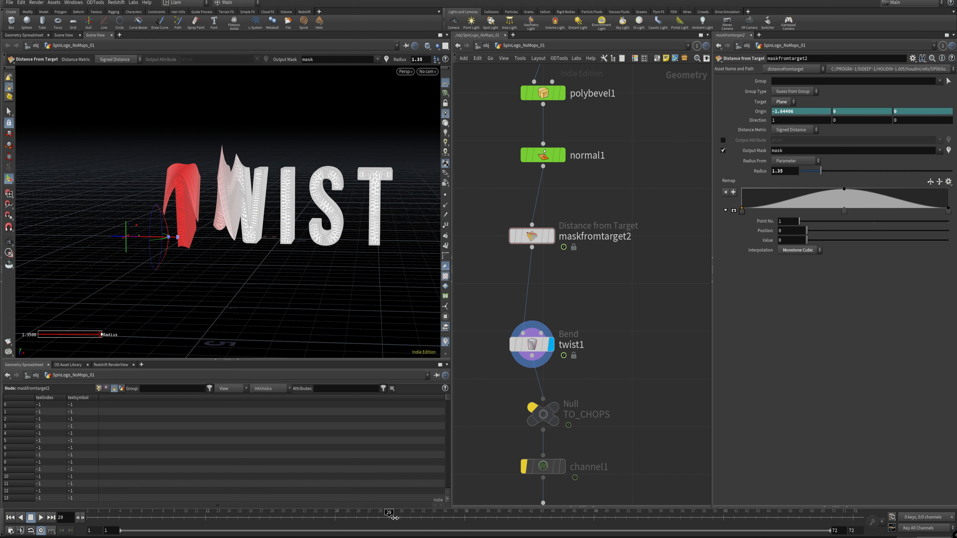
pyautogui.moveTo(394, 519); pyautogui.dragTo(5, 507)
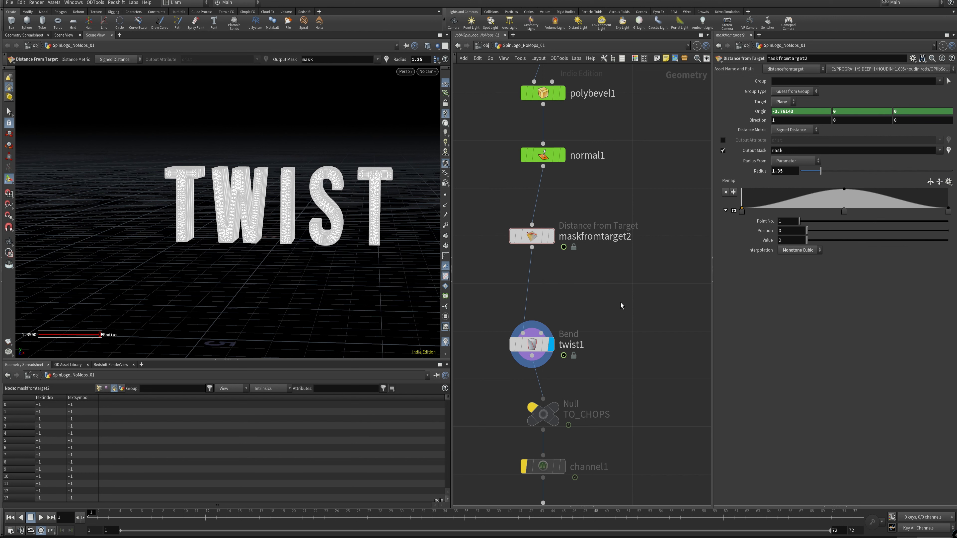
# Step: Reset maskfromtarget2's remap ramp to the Linear preset and reverse it so that it falls from 1 to 0
pyautogui.click(949, 181)
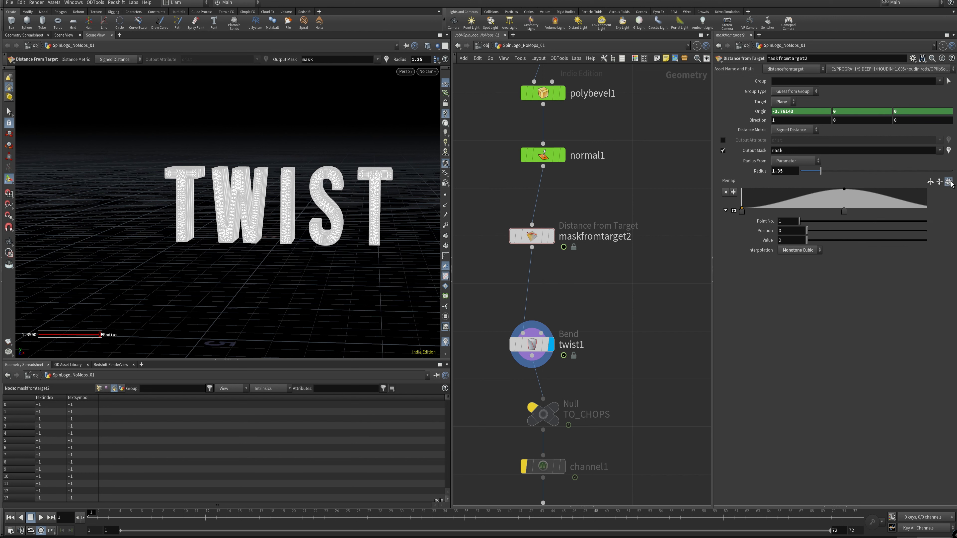
pyautogui.click(948, 182)
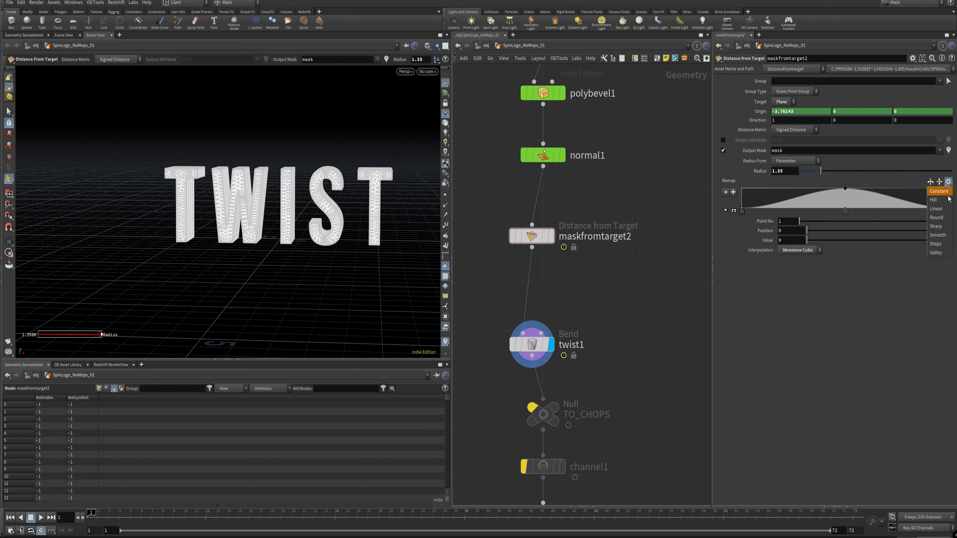
pyautogui.click(938, 191)
pyautogui.click(948, 182)
pyautogui.click(938, 208)
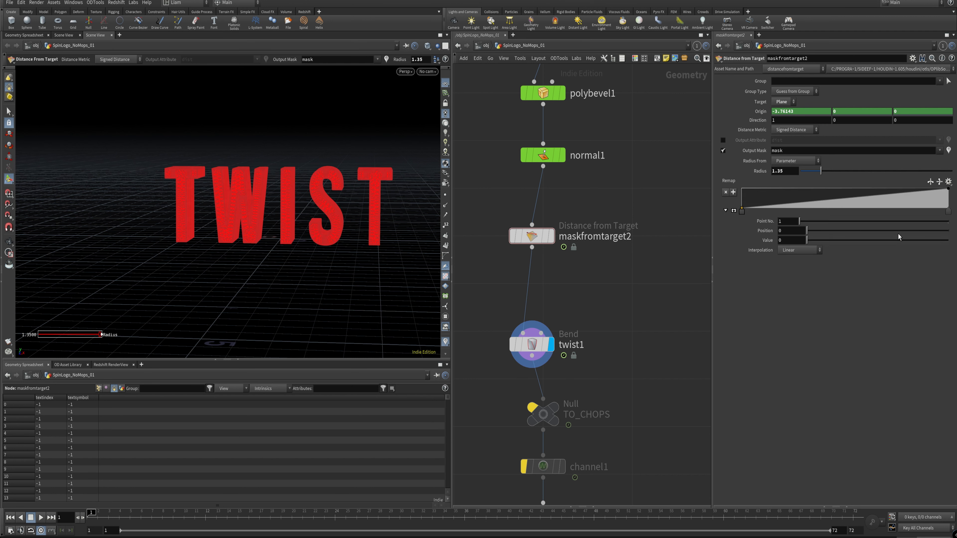
pyautogui.click(930, 182)
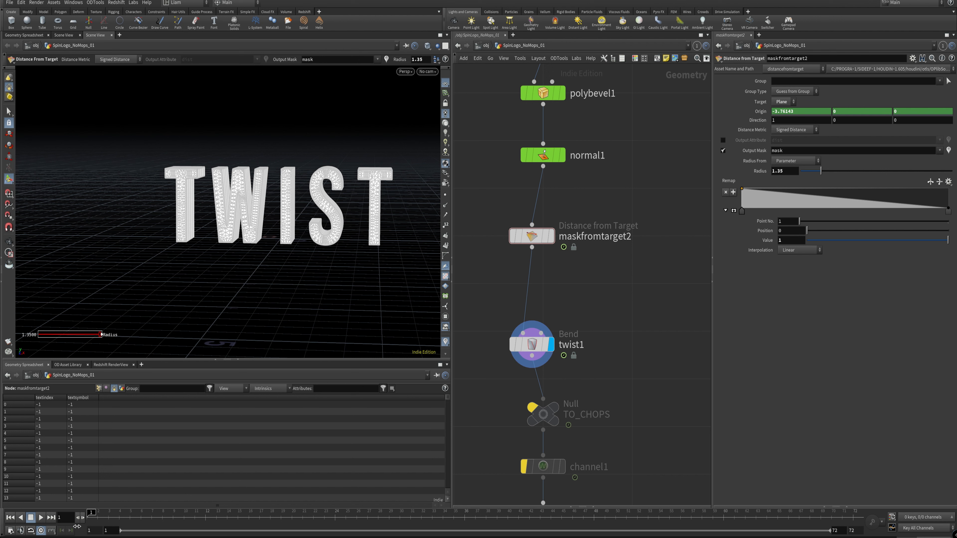
pyautogui.moveTo(89, 521)
pyautogui.mouseDown()
pyautogui.moveTo(690, 522)
pyautogui.moveTo(91, 519)
pyautogui.mouseUp()
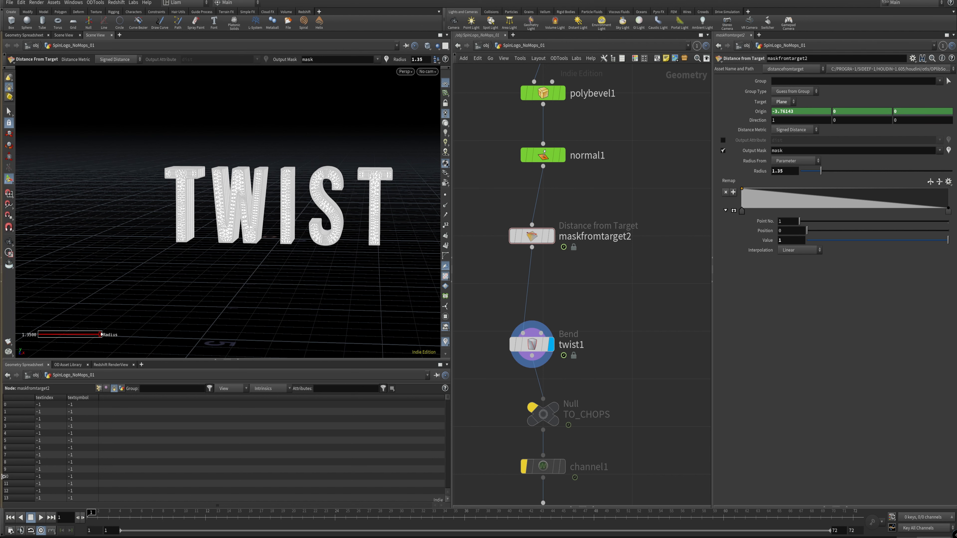
# Step: Align twist1 under normal1 in the network and delete the maskfromtarget2 node above it
pyautogui.moveTo(538, 345)
pyautogui.moveTo(538, 344); pyautogui.dragTo(550, 353)
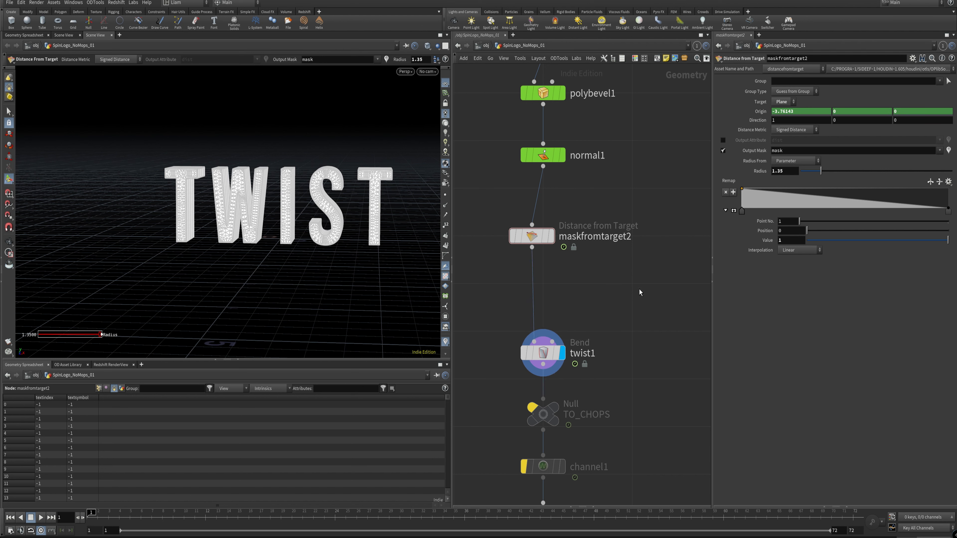
pyautogui.moveTo(636, 290); pyautogui.dragTo(488, 207)
pyautogui.press('Delete')
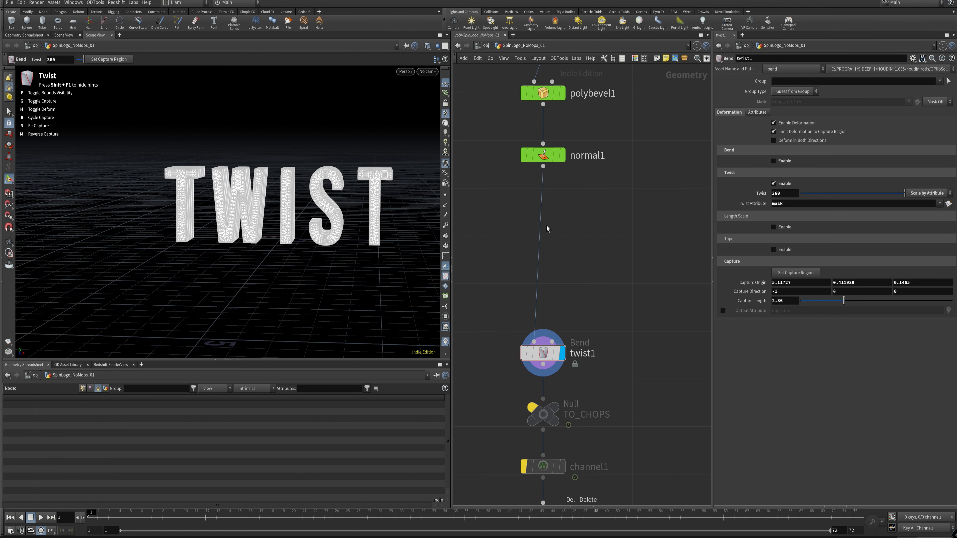
# Step: Insert a new Mask from Target node into the wire between normal1 and twist1 and display it
pyautogui.press('Tab')
pyautogui.write('mask')
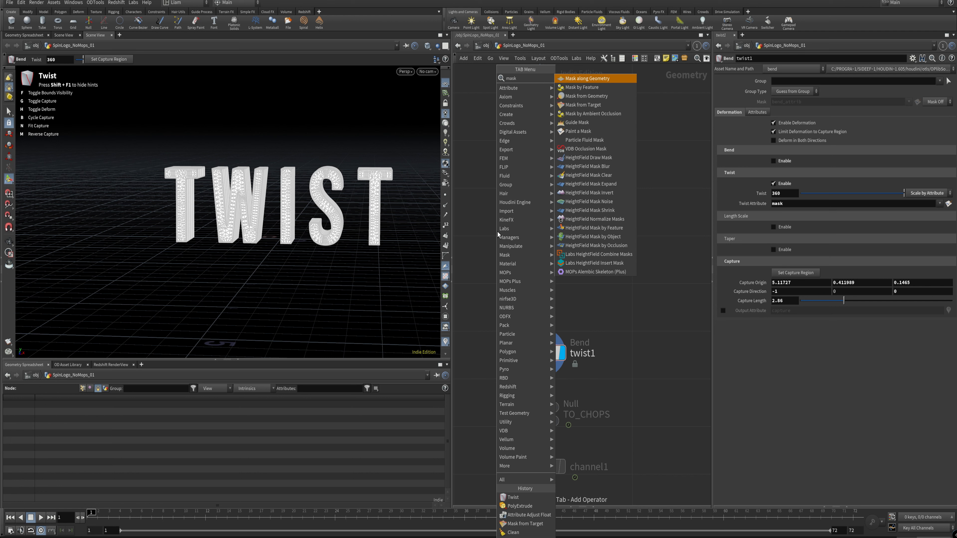
pyautogui.press('Down')
pyautogui.press('Down')
pyautogui.press('Down')
pyautogui.press('Return')
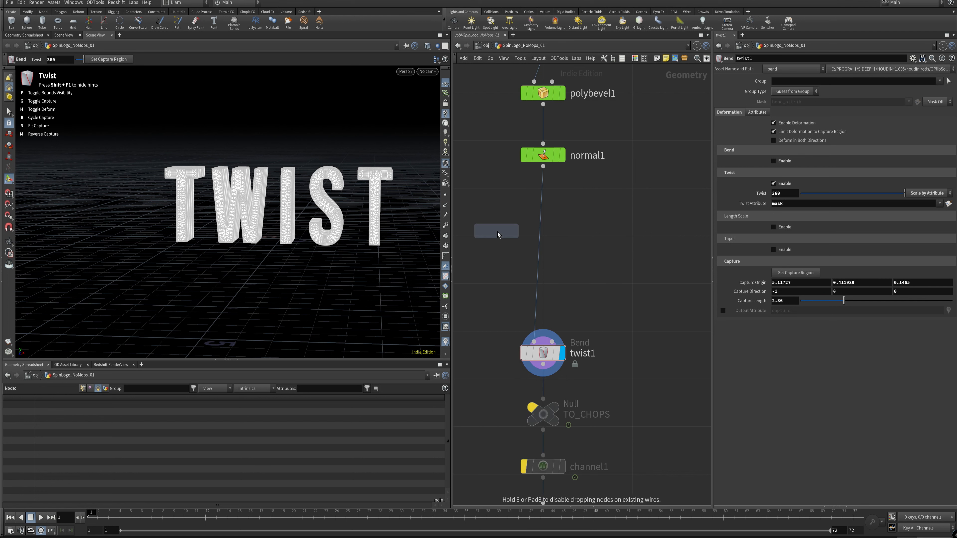
pyautogui.click(497, 232)
pyautogui.moveTo(515, 232); pyautogui.dragTo(554, 260)
pyautogui.click(556, 260)
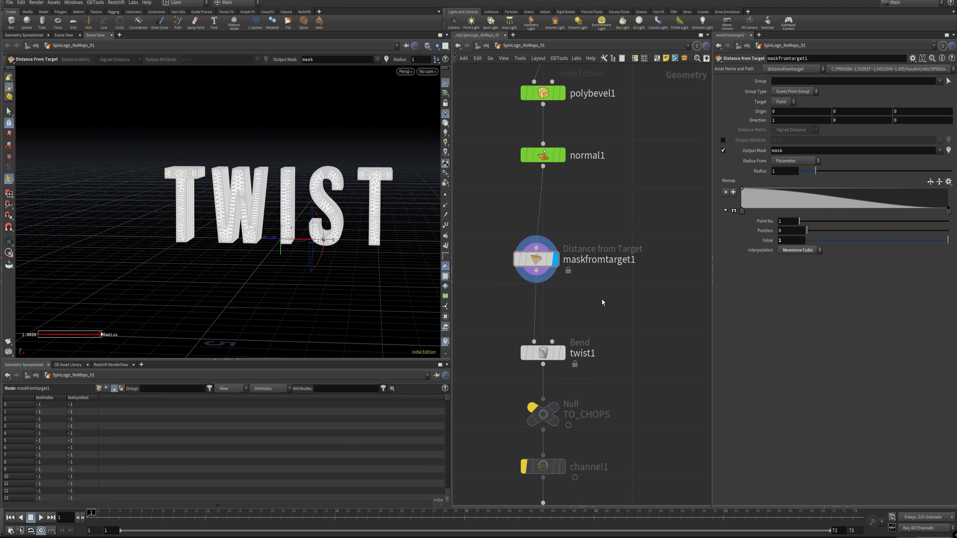
# Step: Visualize maskfromtarget1's mask attribute in the viewport and list its point attributes in the spreadsheet
pyautogui.click(947, 152)
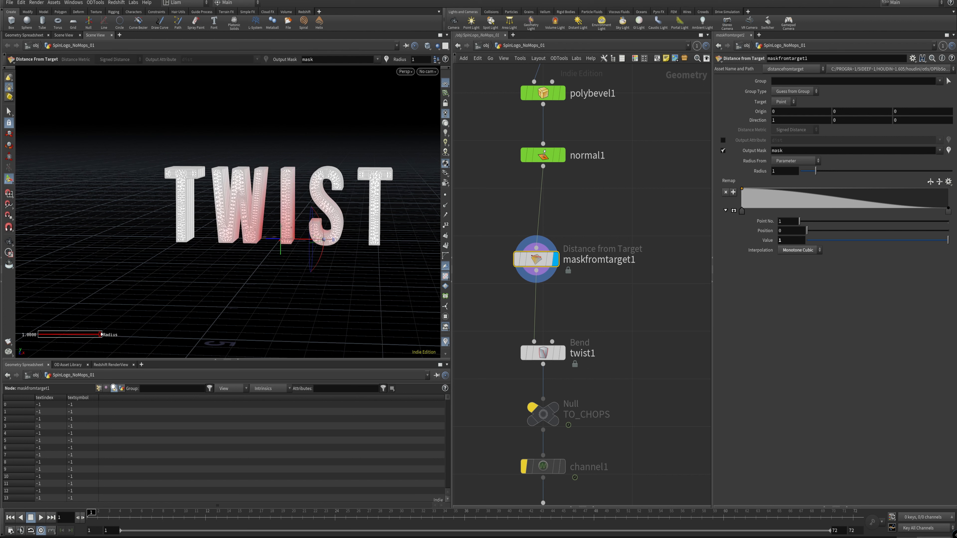
pyautogui.click(98, 388)
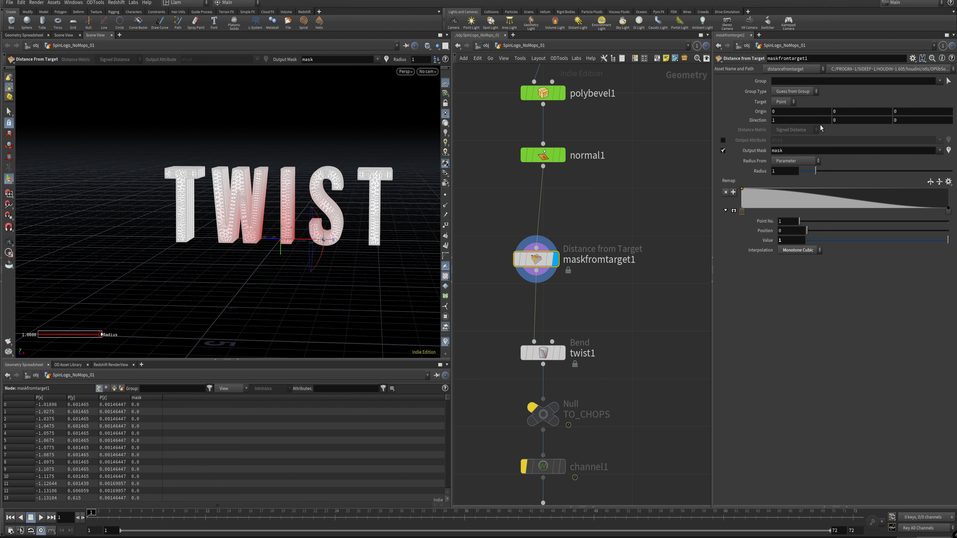
# Step: Try the Edges group type on maskfromtarget1 and return it to Guess from Group
pyautogui.click(778, 104)
pyautogui.click(777, 103)
pyautogui.click(798, 93)
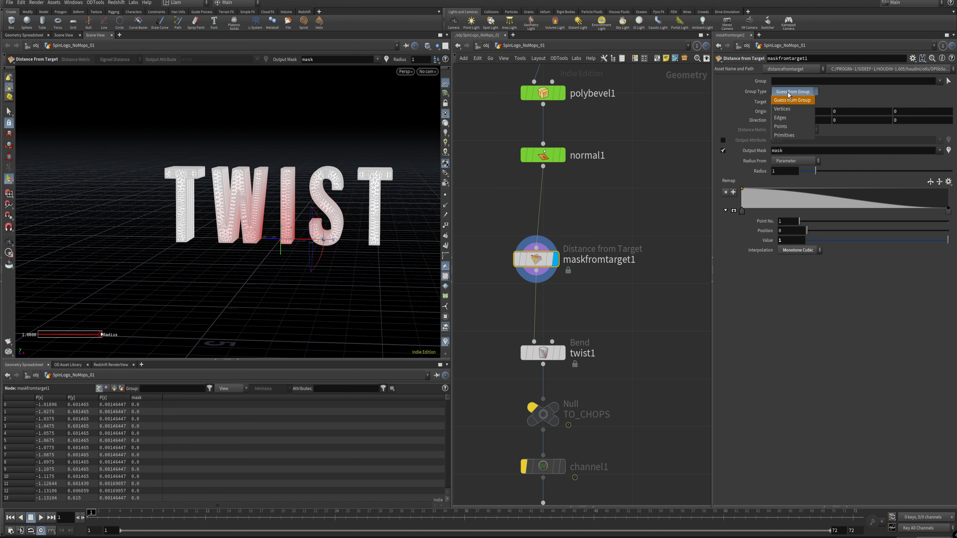
pyautogui.click(795, 117)
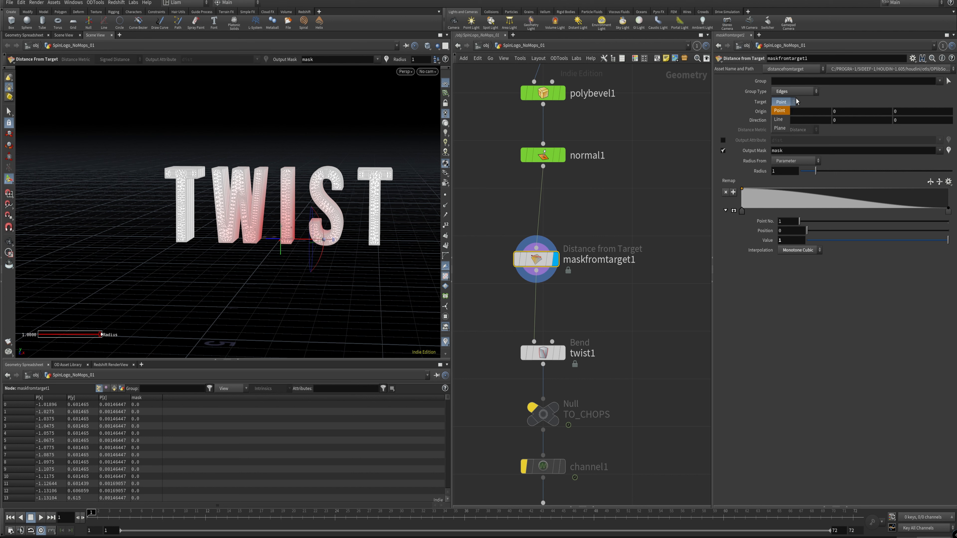
pyautogui.click(803, 92)
pyautogui.click(787, 100)
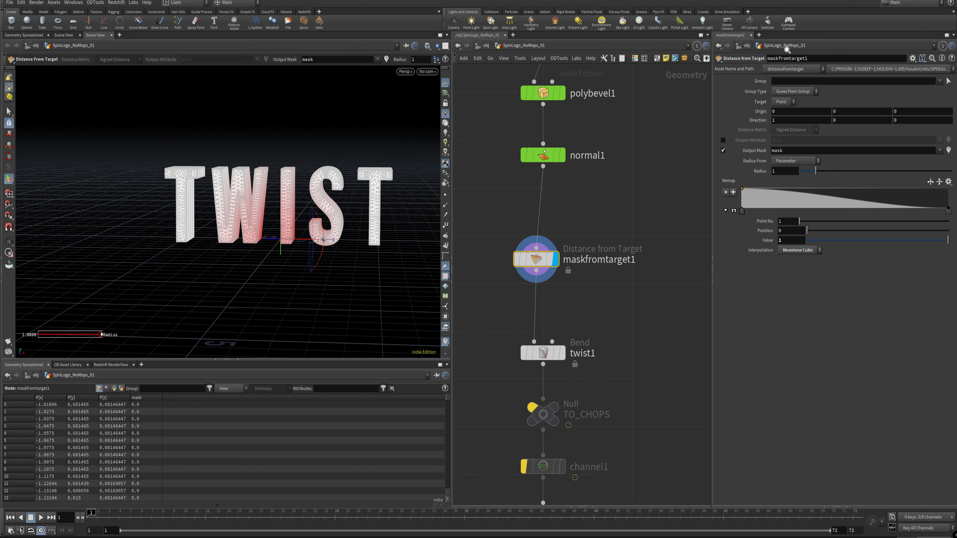
pyautogui.click(810, 94)
pyautogui.click(806, 94)
# Step: Set maskfromtarget1's radius to 2.2 and move its target origin to about X -0.08, Y 0.44
pyautogui.moveTo(447, 397)
pyautogui.mouseDown()
pyautogui.moveTo(447, 407)
pyautogui.moveTo(450, 383)
pyautogui.mouseUp()
pyautogui.moveTo(818, 173)
pyautogui.mouseDown()
pyautogui.moveTo(848, 175)
pyautogui.moveTo(817, 177)
pyautogui.moveTo(835, 181)
pyautogui.mouseUp()
pyautogui.moveTo(270, 235); pyautogui.dragTo(260, 210)
pyautogui.press('Escape')
pyautogui.keyDown('alt'); pyautogui.moveTo(242, 233); pyautogui.dragTo(261, 250, button='middle'); pyautogui.keyUp('alt')
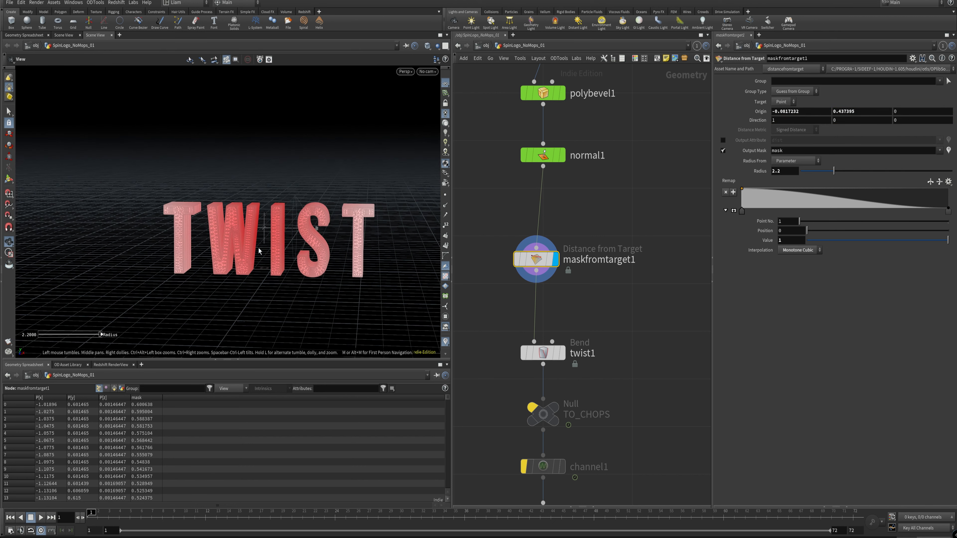
pyautogui.keyDown('alt'); pyautogui.moveTo(260, 250); pyautogui.dragTo(264, 239, button='right'); pyautogui.keyUp('alt')
pyautogui.keyDown('alt'); pyautogui.moveTo(264, 239); pyautogui.dragTo(261, 242); pyautogui.keyUp('alt')
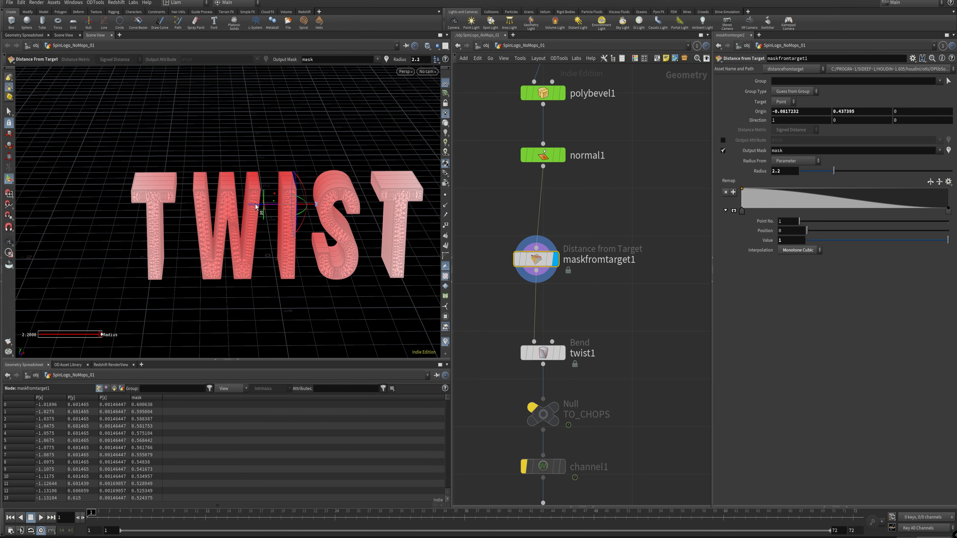
# Step: Move the mask's target origin to about Y 0.57, Z 0.30 and set the radius to 1.61
pyautogui.keyDown('alt'); pyautogui.moveTo(256, 207); pyautogui.dragTo(225, 244); pyautogui.keyUp('alt')
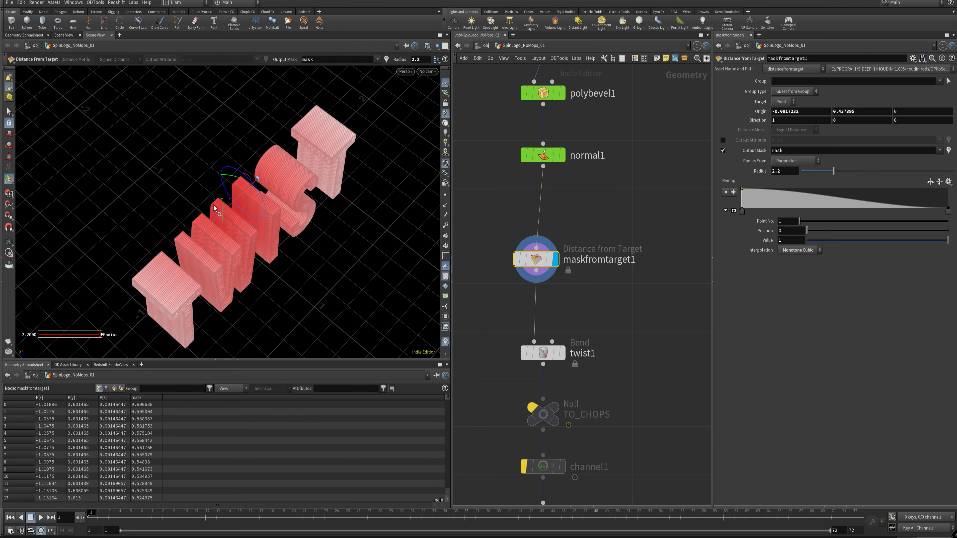
pyautogui.moveTo(217, 204); pyautogui.dragTo(246, 215)
pyautogui.keyDown('alt'); pyautogui.moveTo(246, 215); pyautogui.dragTo(241, 256); pyautogui.keyUp('alt')
pyautogui.keyDown('alt'); pyautogui.moveTo(241, 256); pyautogui.dragTo(247, 211, button='middle'); pyautogui.keyUp('alt')
pyautogui.keyDown('alt'); pyautogui.moveTo(247, 211); pyautogui.dragTo(245, 230, button='right'); pyautogui.keyUp('alt')
pyautogui.keyDown('alt'); pyautogui.moveTo(245, 230); pyautogui.dragTo(249, 242); pyautogui.keyUp('alt')
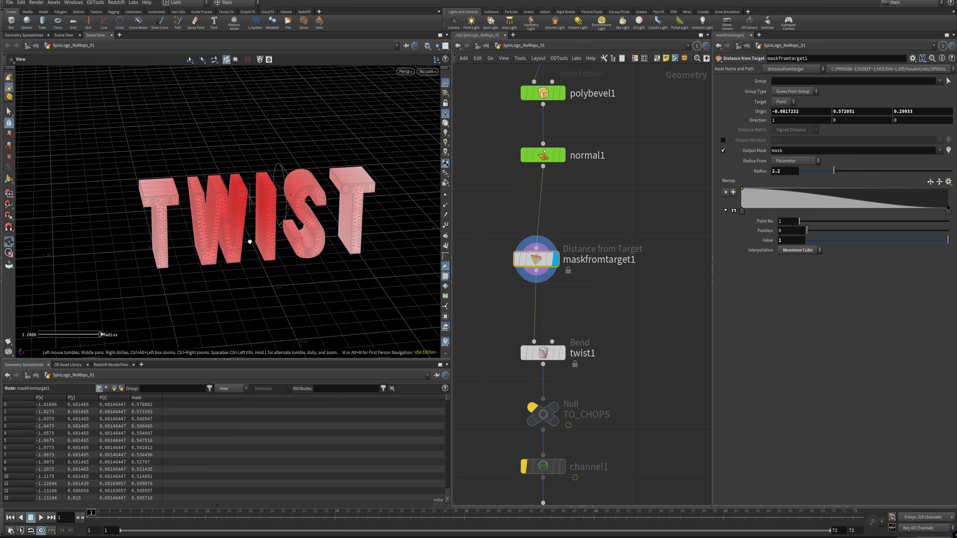
pyautogui.press('Return')
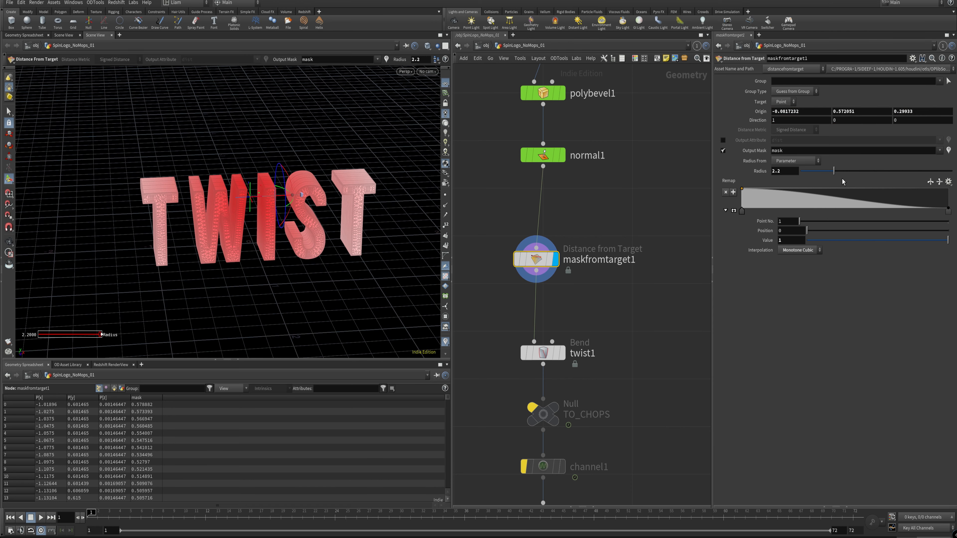
pyautogui.moveTo(834, 171); pyautogui.dragTo(826, 173)
# Step: Try Line as the mask's target shape with a radius of 0.31
pyautogui.click(784, 101)
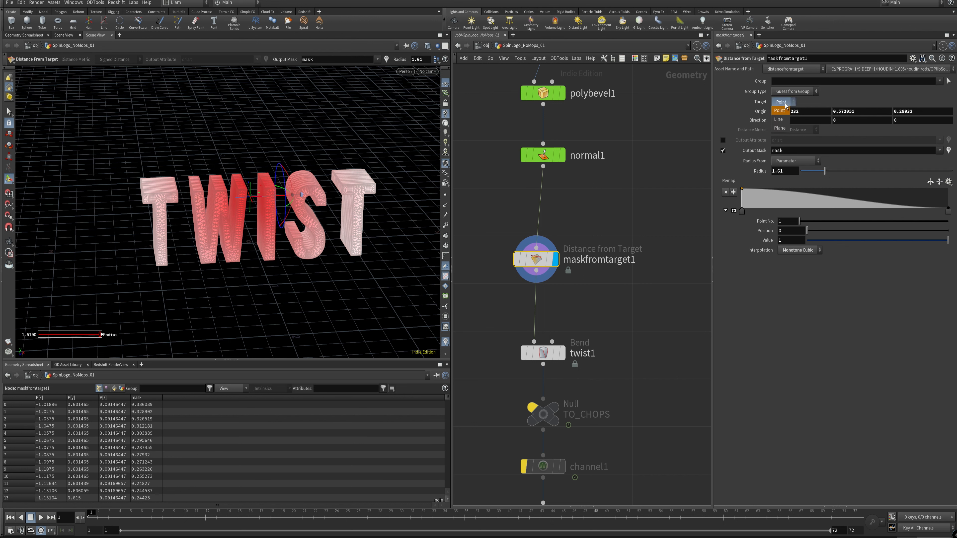
pyautogui.click(782, 110)
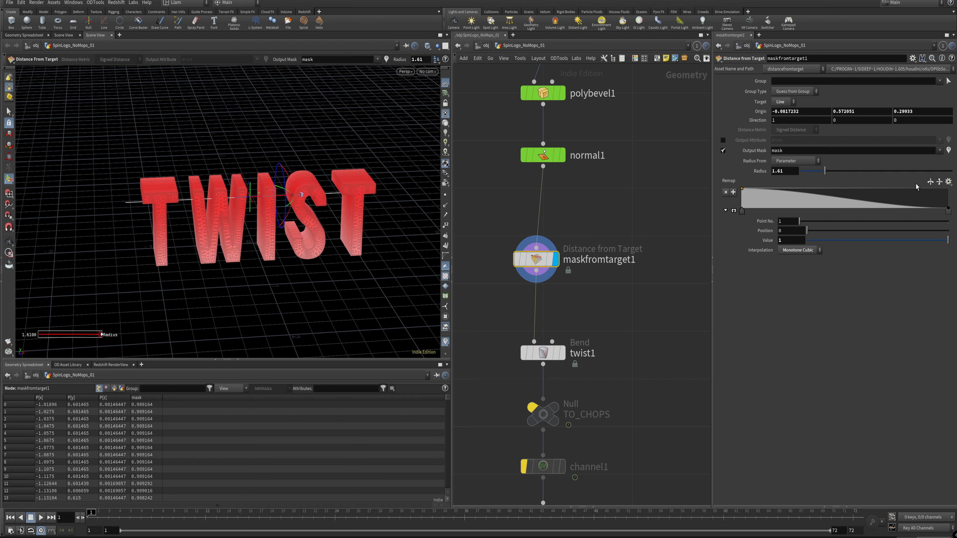
pyautogui.moveTo(816, 174); pyautogui.dragTo(805, 174)
pyautogui.press('alt')
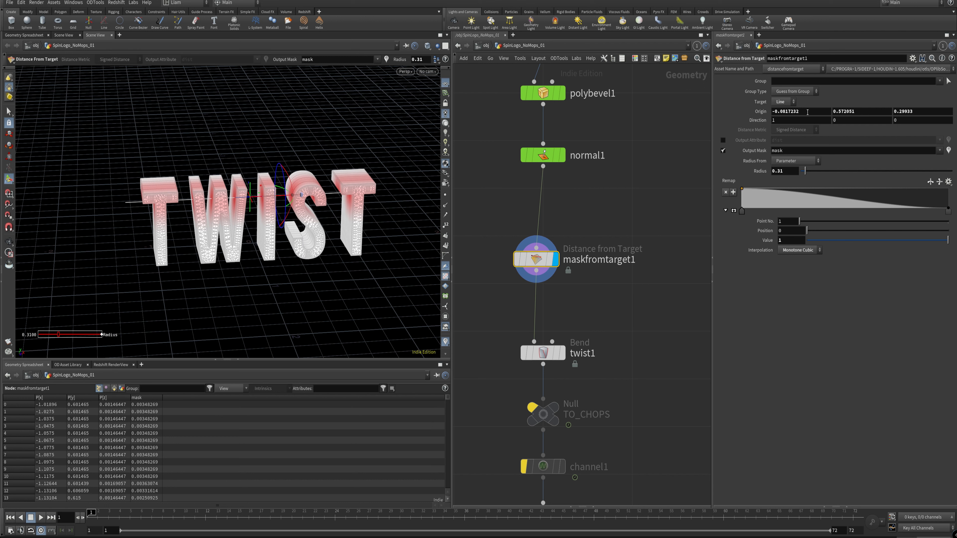
# Step: Adjust the mask's origin to X 0.018277, Y 0.465051 so that it runs through the middle of the letters
pyautogui.moveTo(809, 116); pyautogui.dragTo(773, 112, button='middle')
pyautogui.moveTo(860, 114); pyautogui.dragTo(863, 107, button='middle')
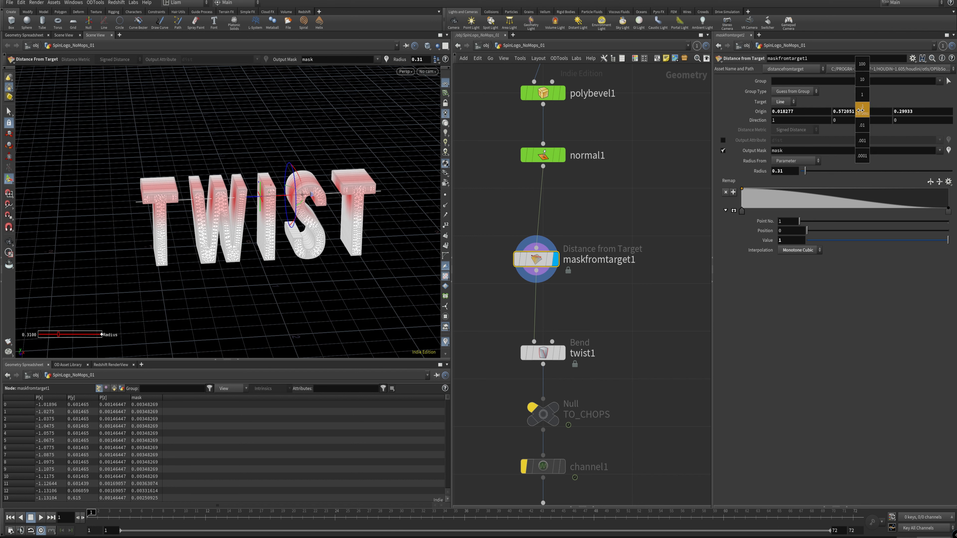
pyautogui.moveTo(860, 110); pyautogui.dragTo(550, 192, button='middle')
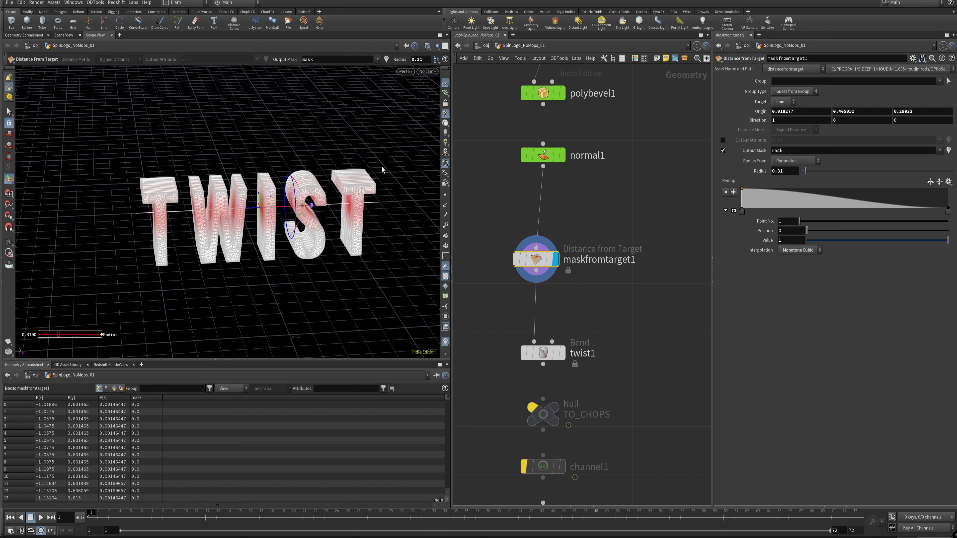
pyautogui.moveTo(922, 111)
pyautogui.mouseDown(button='middle')
pyautogui.moveTo(922, 120)
pyautogui.moveTo(950, 120)
pyautogui.moveTo(924, 117)
pyautogui.mouseUp(button='middle')
# Step: Change the mask's target to Plane and set the radius to 3.83
pyautogui.moveTo(808, 174); pyautogui.dragTo(841, 172)
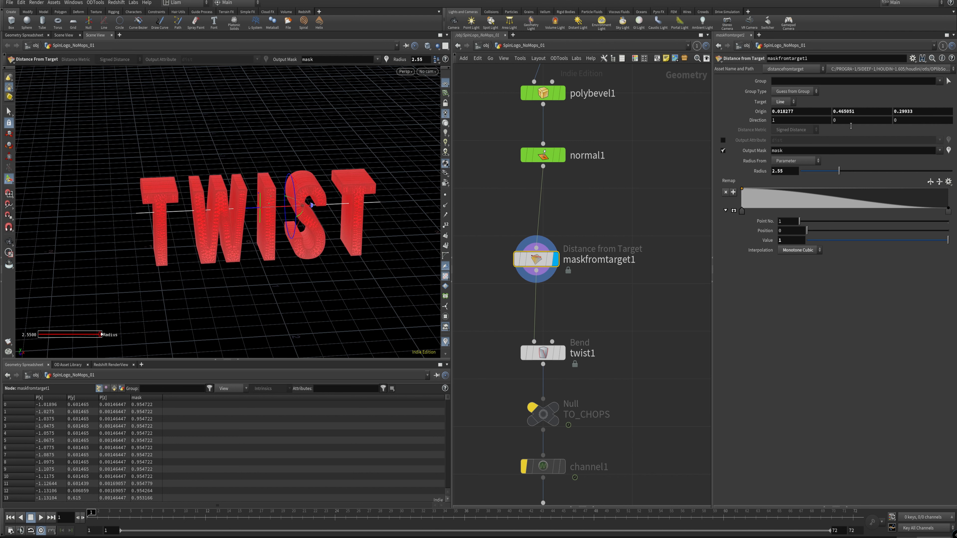
pyautogui.moveTo(863, 111)
pyautogui.mouseDown(button='middle')
pyautogui.moveTo(868, 80)
pyautogui.moveTo(832, 102)
pyautogui.moveTo(865, 100)
pyautogui.mouseUp(button='middle')
pyautogui.moveTo(833, 169); pyautogui.dragTo(806, 171)
pyautogui.click(783, 128)
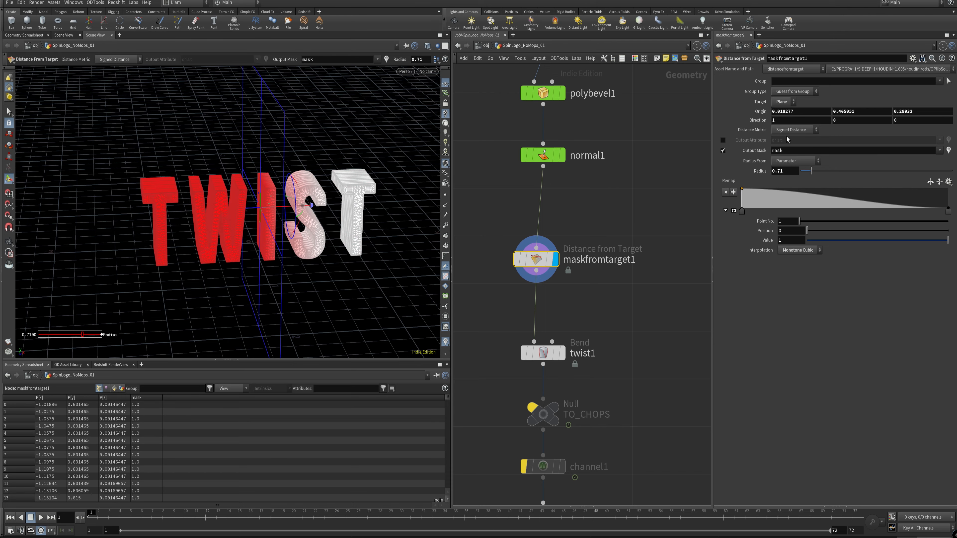
pyautogui.press('Escape')
pyautogui.moveTo(256, 224); pyautogui.dragTo(216, 205)
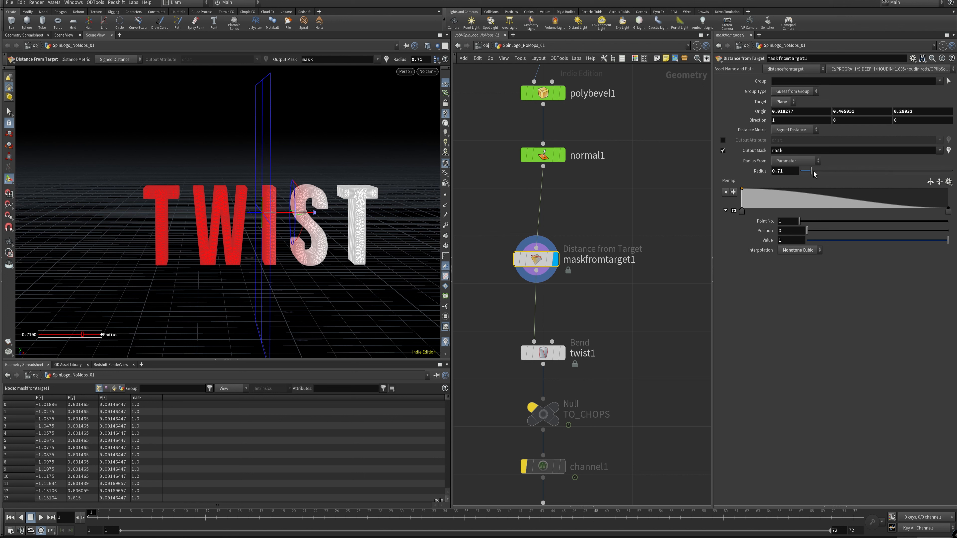
pyautogui.moveTo(813, 173); pyautogui.dragTo(859, 175)
# Step: Add alternating low and high points to the remap ramp and slide the target plane to about X -0.22
pyautogui.moveTo(767, 193); pyautogui.dragTo(806, 188)
pyautogui.moveTo(845, 194); pyautogui.dragTo(850, 205)
pyautogui.moveTo(881, 202); pyautogui.dragTo(887, 191)
pyautogui.moveTo(905, 199); pyautogui.dragTo(926, 202)
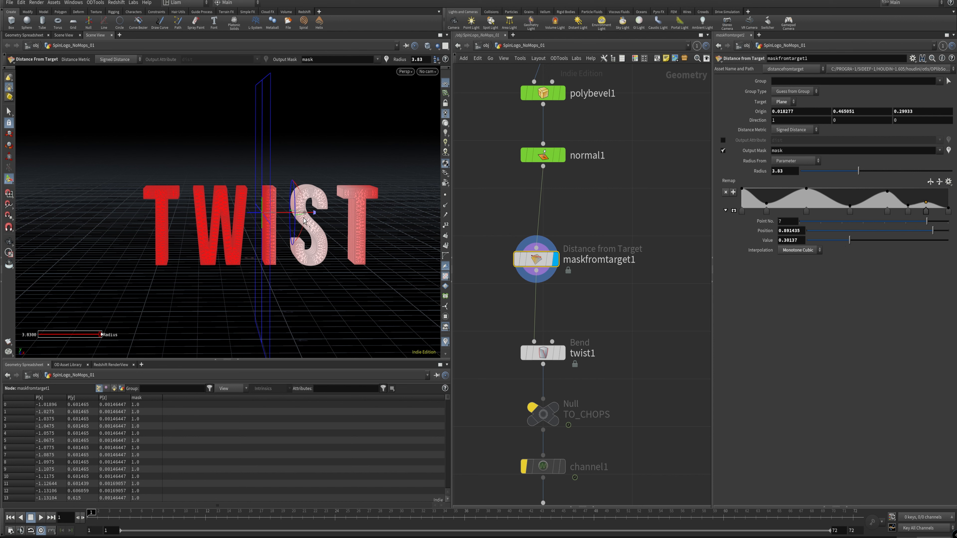
pyautogui.moveTo(260, 213); pyautogui.dragTo(231, 213)
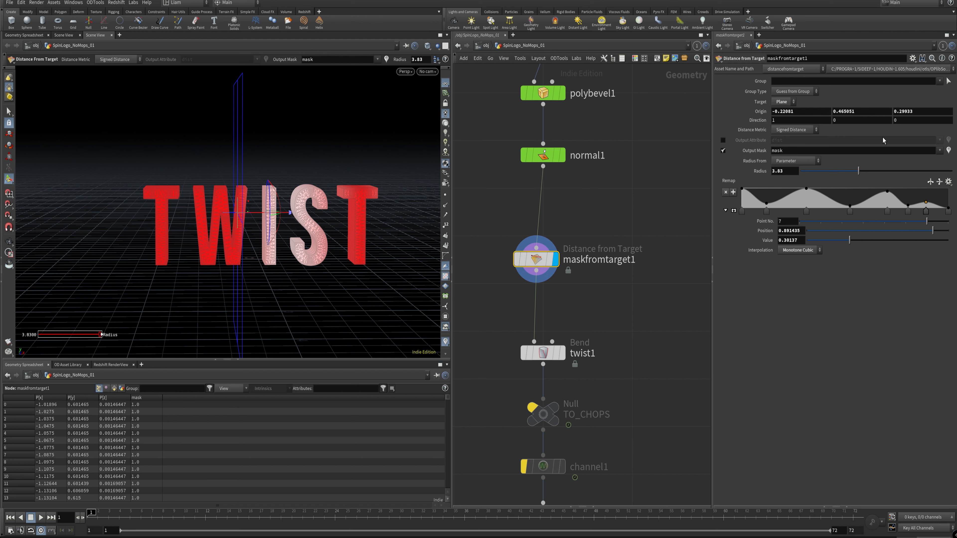
# Step: Try the Steps preset and a rounded preset on maskfromtarget1's remap ramp
pyautogui.click(948, 182)
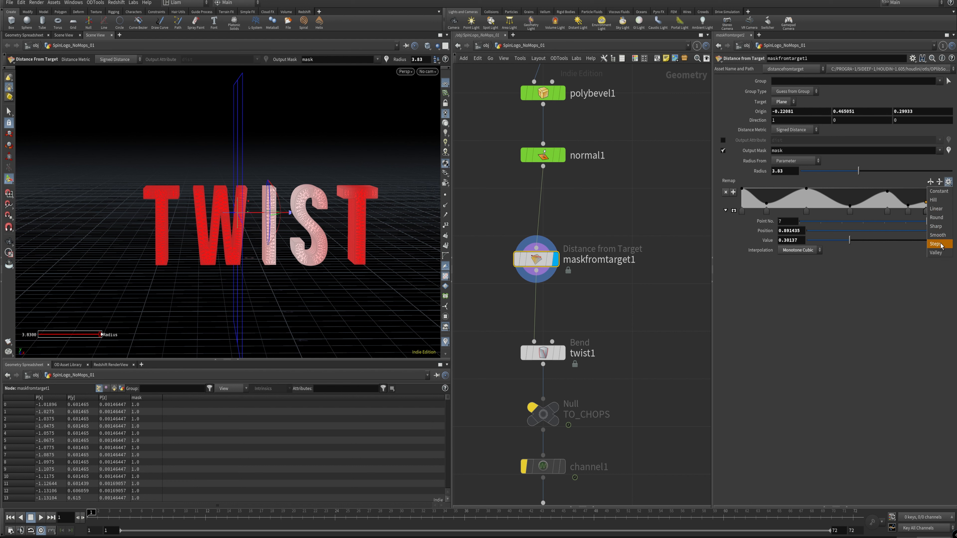
pyautogui.click(940, 248)
pyautogui.click(948, 182)
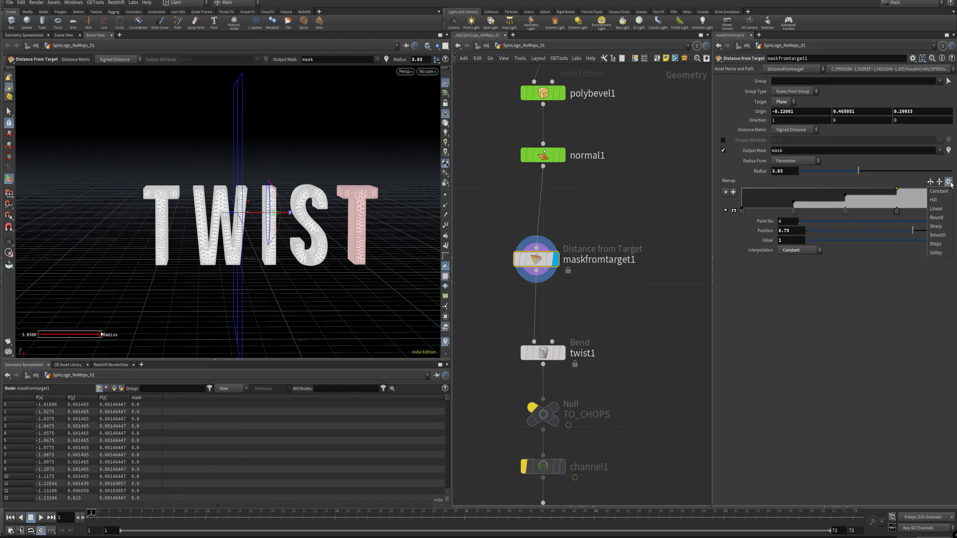
pyautogui.click(950, 235)
# Step: Apply the Steps preset to the remap ramp and reverse it horizontally so that it steps down from 1
pyautogui.click(948, 182)
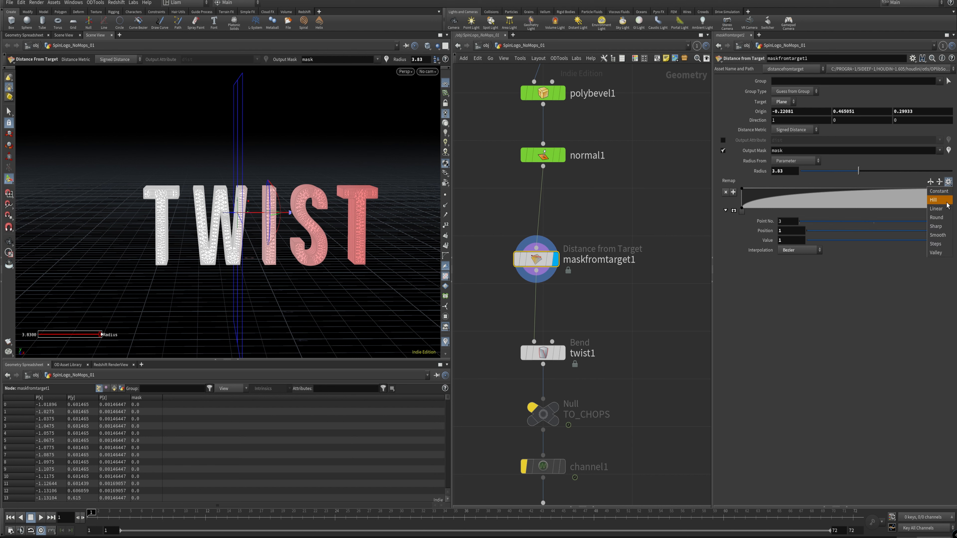
pyautogui.click(936, 244)
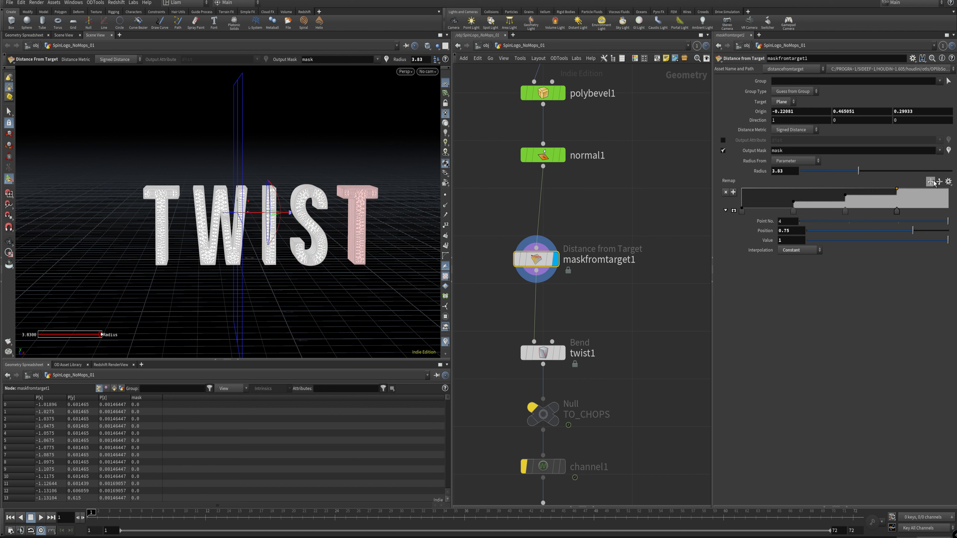
pyautogui.click(930, 182)
pyautogui.click(929, 183)
pyautogui.click(929, 183)
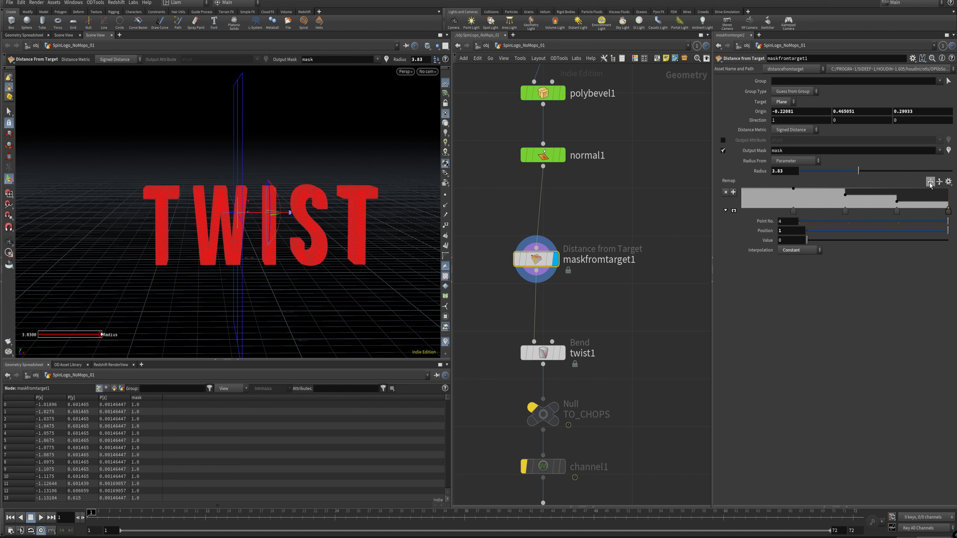
# Step: Try flipping the stepped remap ramp on maskfromtarget1 horizontally, and replace the ramp with the Linear preset
pyautogui.click(930, 182)
pyautogui.click(940, 182)
pyautogui.click(939, 182)
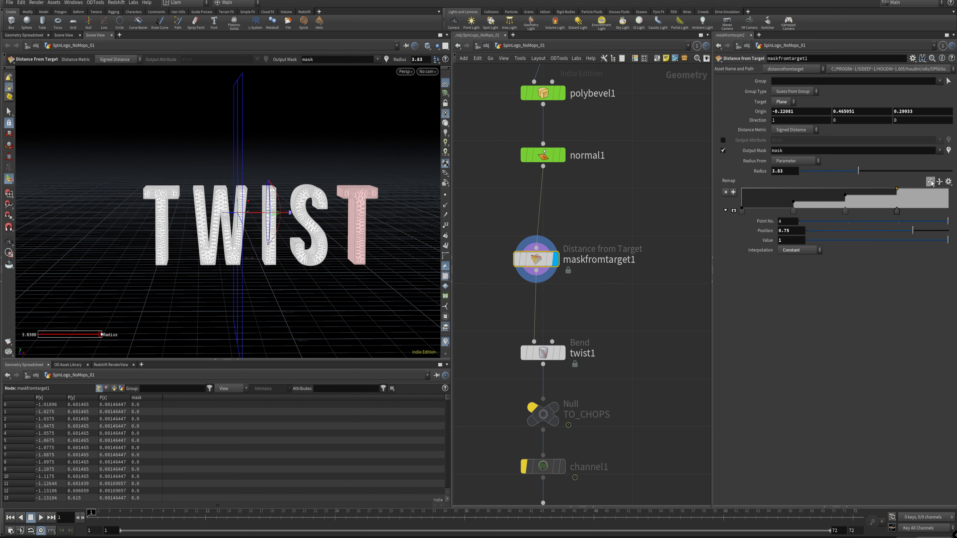
pyautogui.click(939, 182)
pyautogui.click(948, 182)
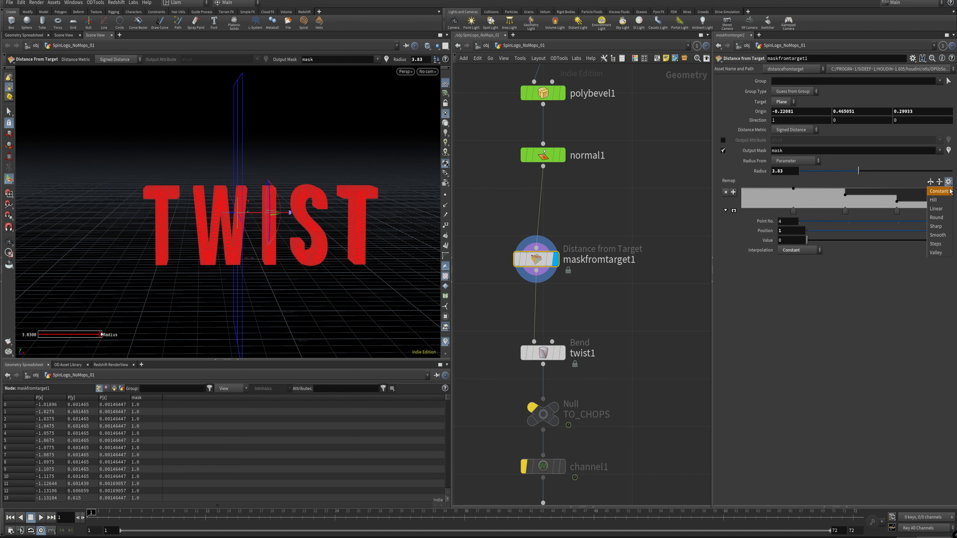
pyautogui.click(938, 209)
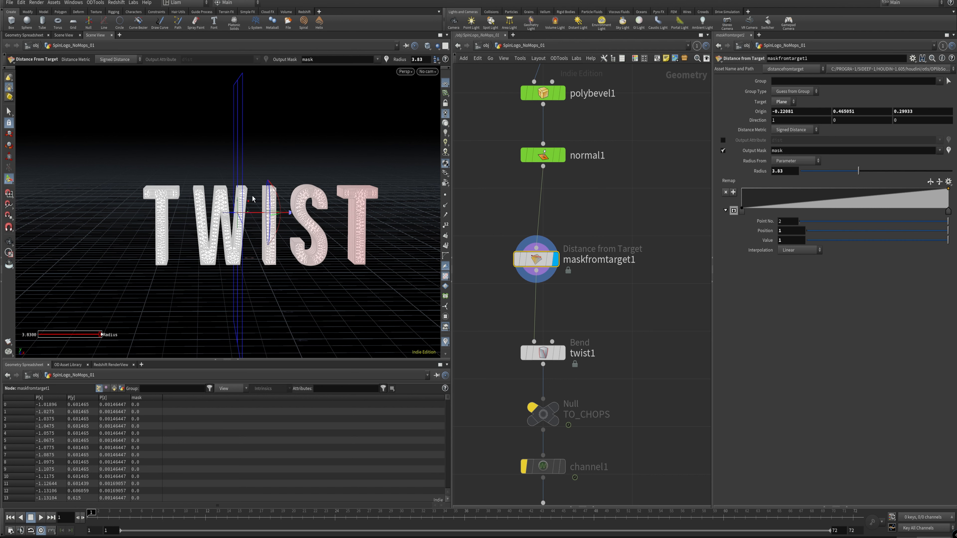
# Step: Set the mask radius to 1 and keyframe the target plane's origin at about X -2.62 on frame 1
pyautogui.write('1')
pyautogui.press('Tab')
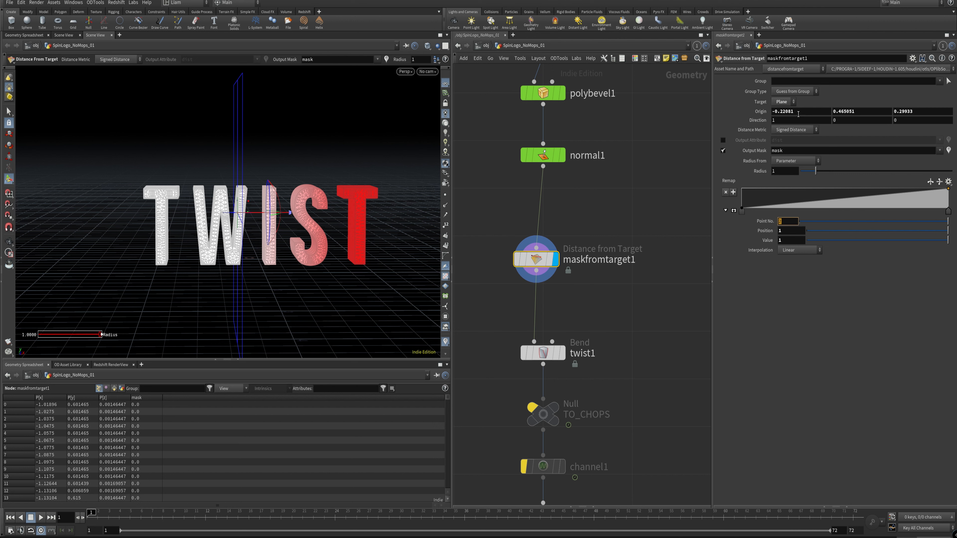
pyautogui.moveTo(796, 110); pyautogui.dragTo(761, 120, button='middle')
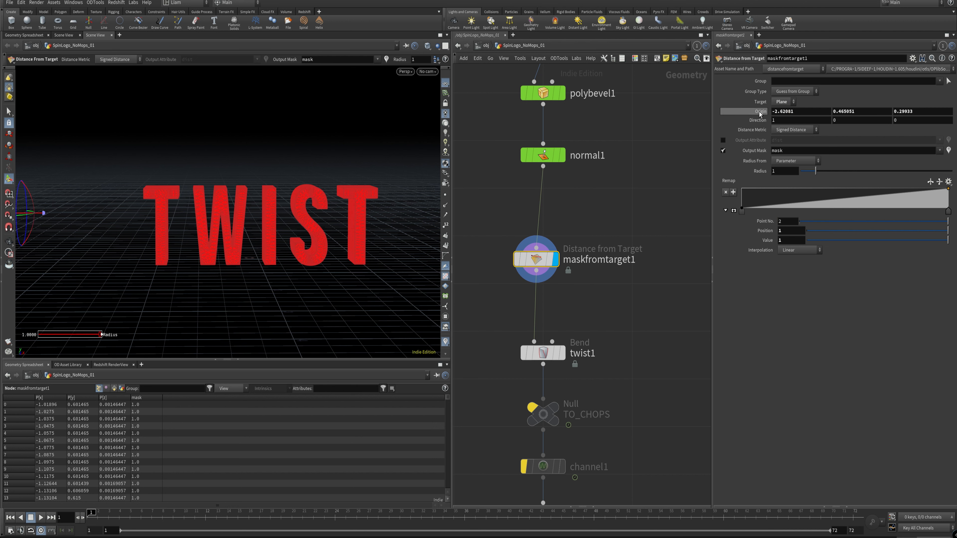
pyautogui.keyDown('alt'); pyautogui.click(760, 112); pyautogui.keyUp('alt')
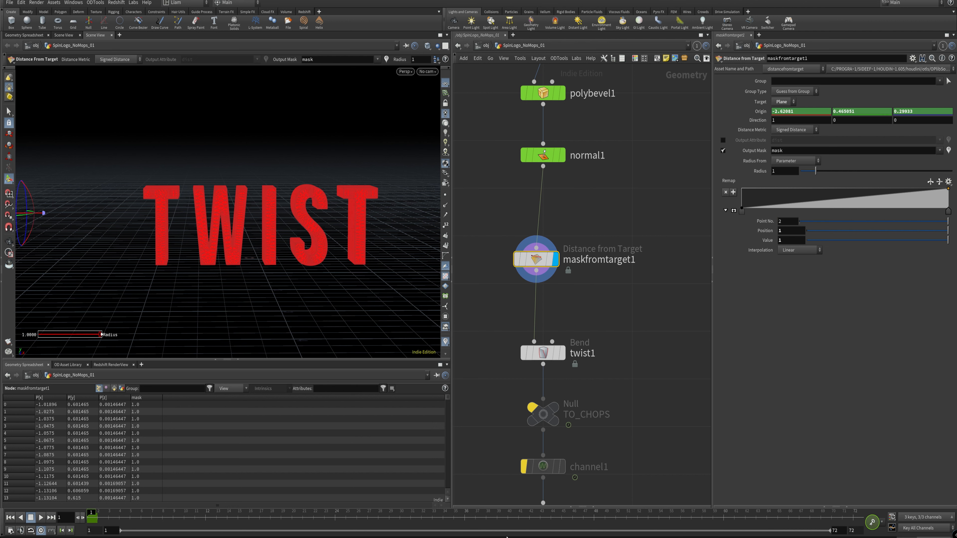
# Step: Examine maskfromtarget4's keyframed origin and remap ramp in the other text branch, and return to maskfromtarget1
pyautogui.click(595, 520)
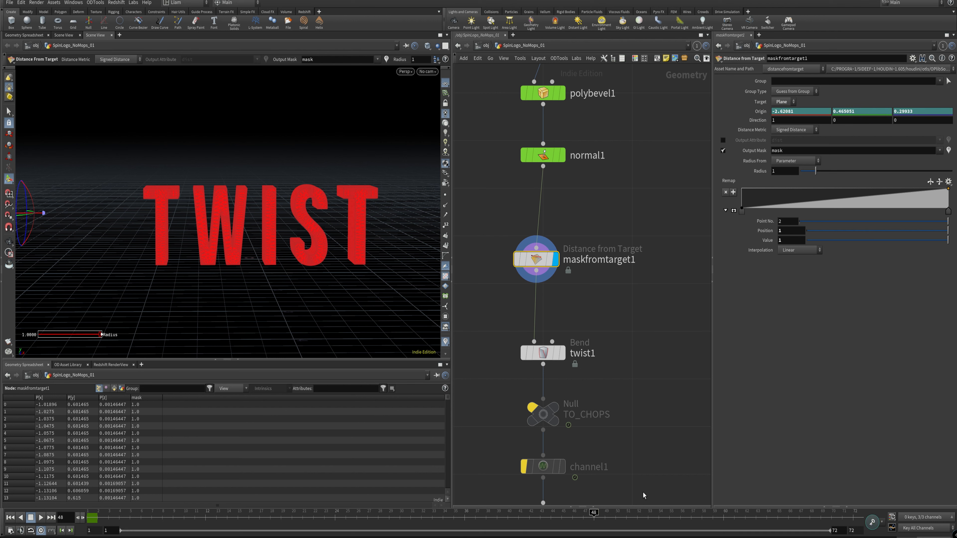
pyautogui.keyDown('alt'); pyautogui.moveTo(254, 233); pyautogui.dragTo(217, 254, button='right'); pyautogui.keyUp('alt')
pyautogui.moveTo(620, 320); pyautogui.dragTo(329, 335, button='middle')
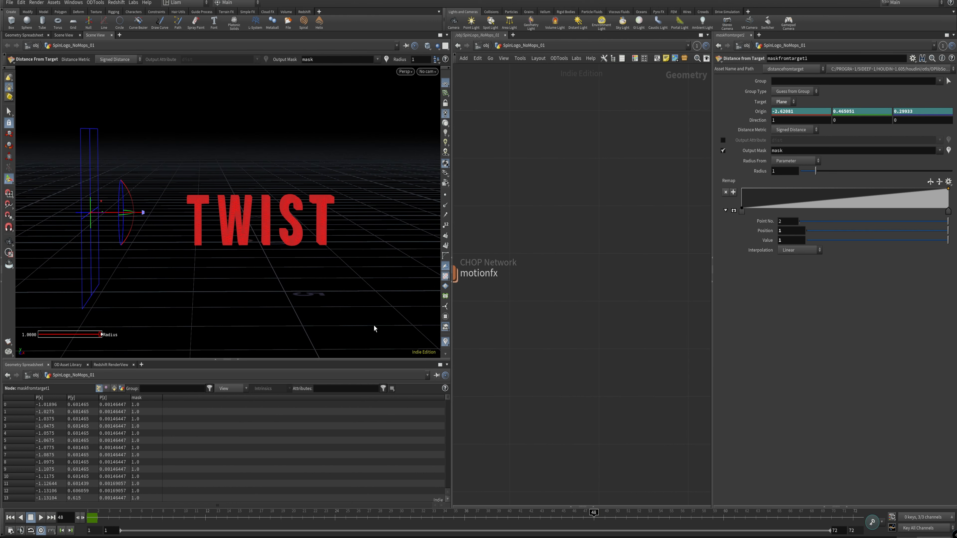
pyautogui.scroll(-6, 603, 264)
pyautogui.moveTo(708, 267); pyautogui.dragTo(621, 273, button='middle')
pyautogui.scroll(3, 620, 267)
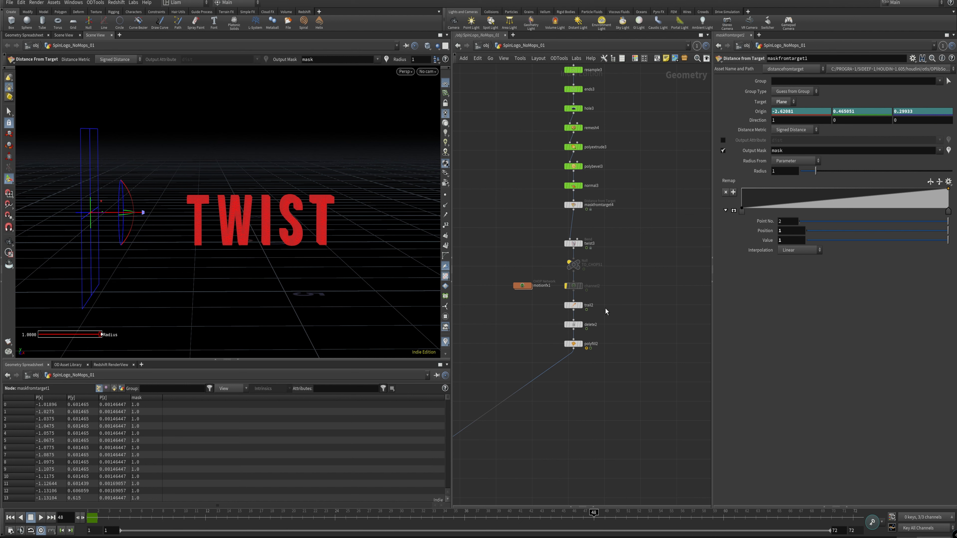
pyautogui.click(569, 206)
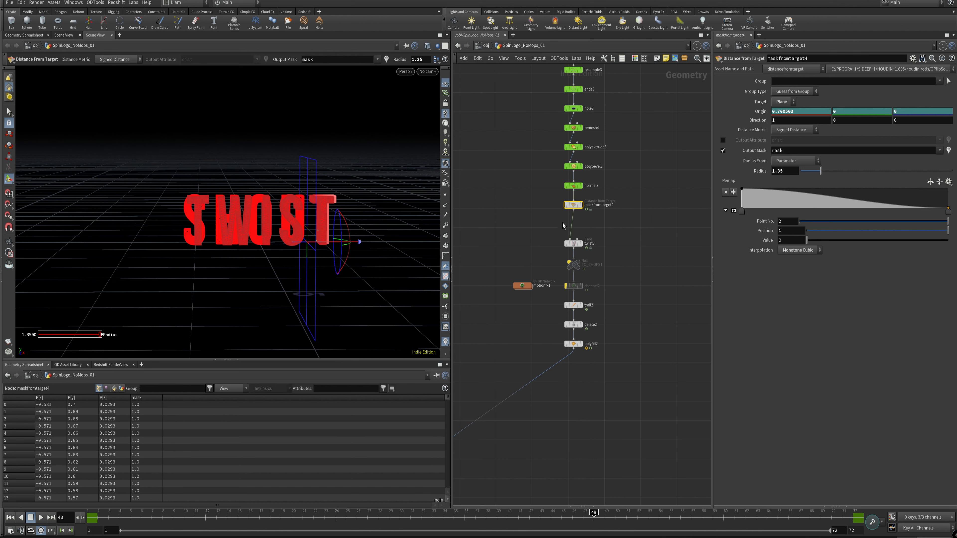
pyautogui.moveTo(534, 308); pyautogui.dragTo(718, 302, button='middle')
pyautogui.click(496, 269)
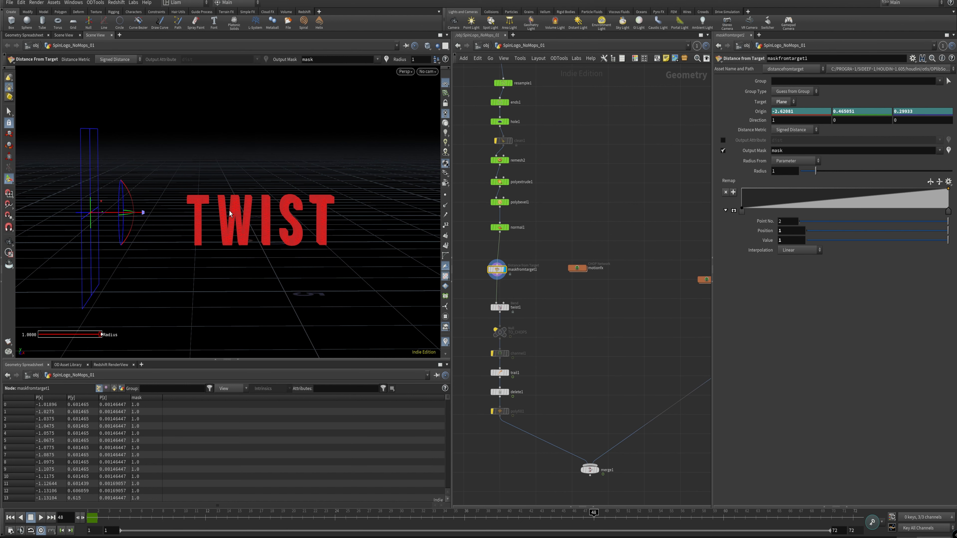
# Step: Move the target plane's origin to about X 1.98 on frame 72 and keyframe it there
pyautogui.moveTo(124, 518); pyautogui.dragTo(888, 505)
pyautogui.moveTo(806, 114); pyautogui.dragTo(904, 109, button='middle')
pyautogui.keyDown('alt'); pyautogui.click(760, 111); pyautogui.keyUp('alt')
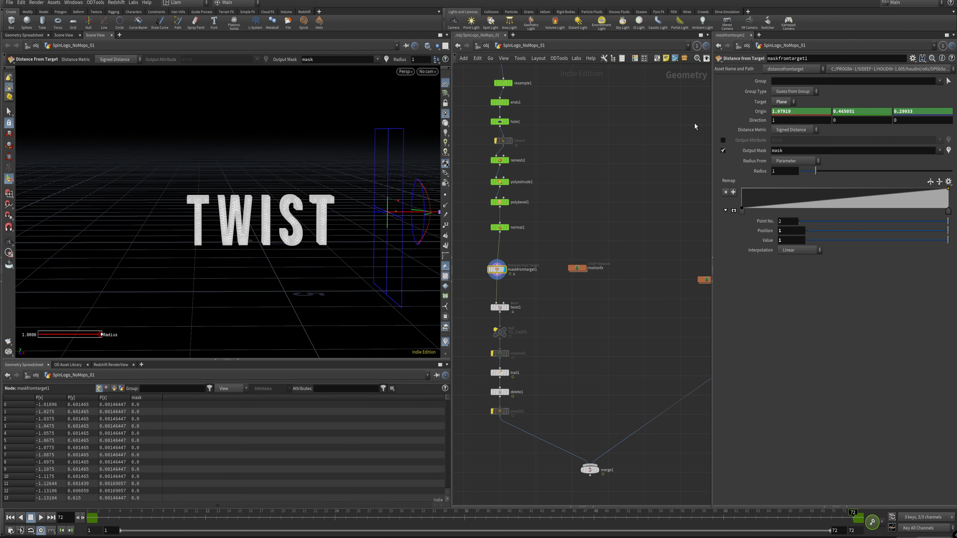
# Step: Display twist1 and review its 360 twist scaled by the mask attribute
pyautogui.press('Escape')
pyautogui.keyDown('alt'); pyautogui.moveTo(296, 220); pyautogui.dragTo(289, 209); pyautogui.keyUp('alt')
pyautogui.keyDown('alt'); pyautogui.moveTo(288, 209); pyautogui.dragTo(307, 215, button='right'); pyautogui.keyUp('alt')
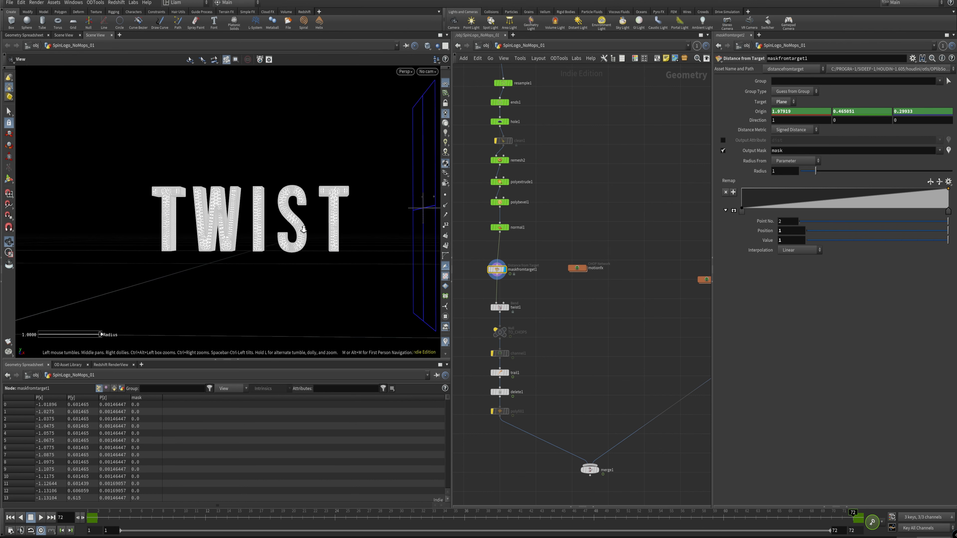
pyautogui.keyDown('alt'); pyautogui.moveTo(307, 215); pyautogui.dragTo(292, 211); pyautogui.keyUp('alt')
pyautogui.click(512, 307)
pyautogui.click(500, 307)
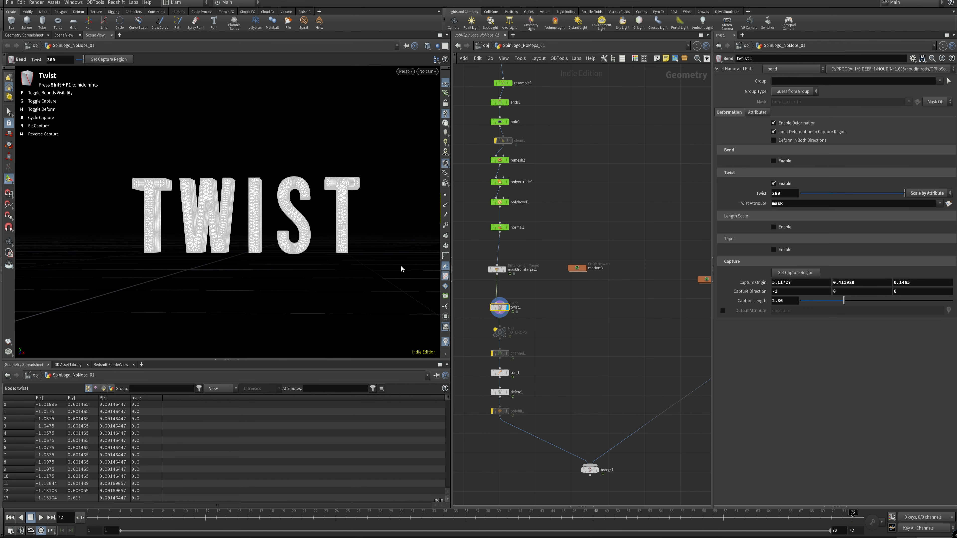
pyautogui.keyDown('alt'); pyautogui.moveTo(330, 232); pyautogui.dragTo(347, 275, button='middle'); pyautogui.keyUp('alt')
pyautogui.keyDown('alt'); pyautogui.moveTo(283, 291); pyautogui.dragTo(256, 295); pyautogui.keyUp('alt')
pyautogui.press('Return')
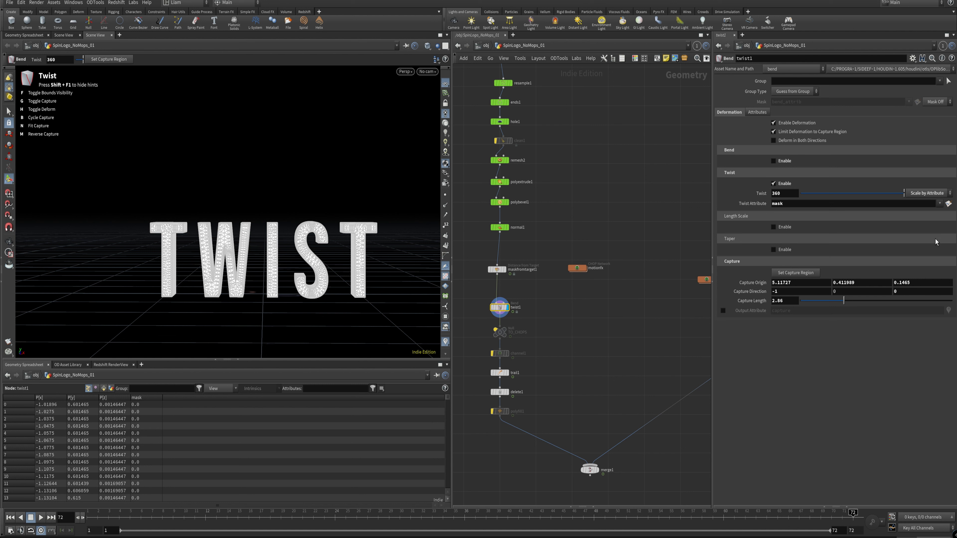
pyautogui.click(939, 204)
pyautogui.scroll(5, 308, 215)
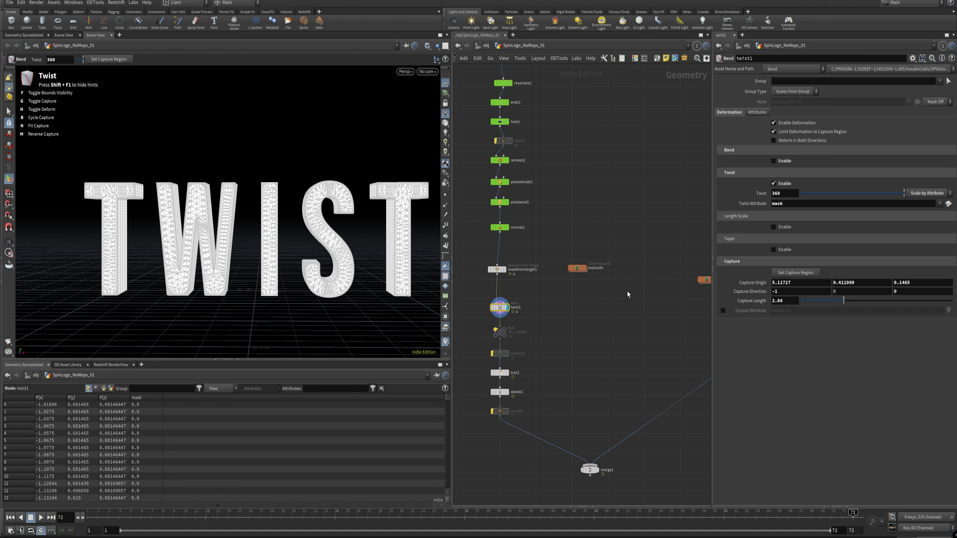
# Step: Scrub the timeline back to frame 1 and view the whole text to check the twist animation
pyautogui.moveTo(104, 517); pyautogui.dragTo(88, 518)
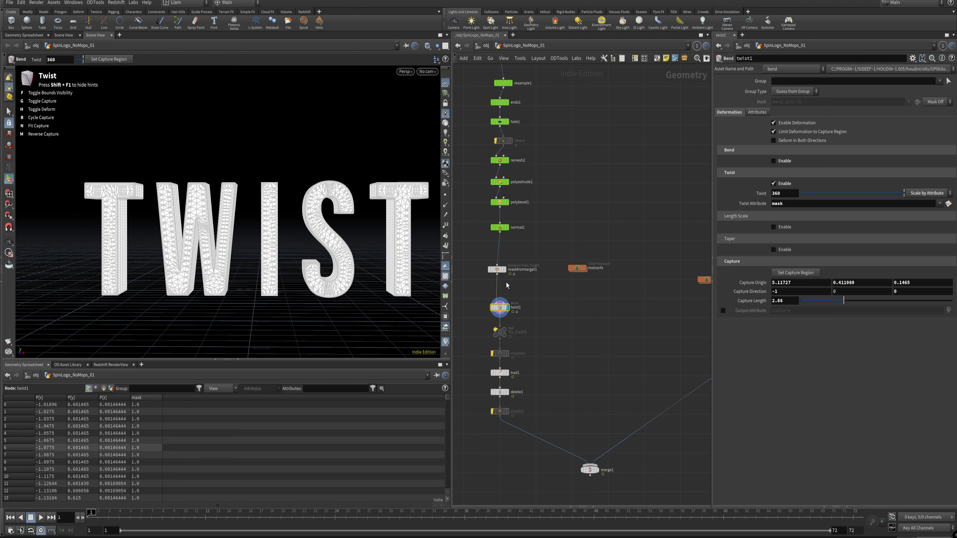
pyautogui.rightClick(257, 301)
pyautogui.click(239, 316)
pyautogui.keyDown('alt'); pyautogui.moveTo(245, 285); pyautogui.dragTo(172, 365, button='right'); pyautogui.keyUp('alt')
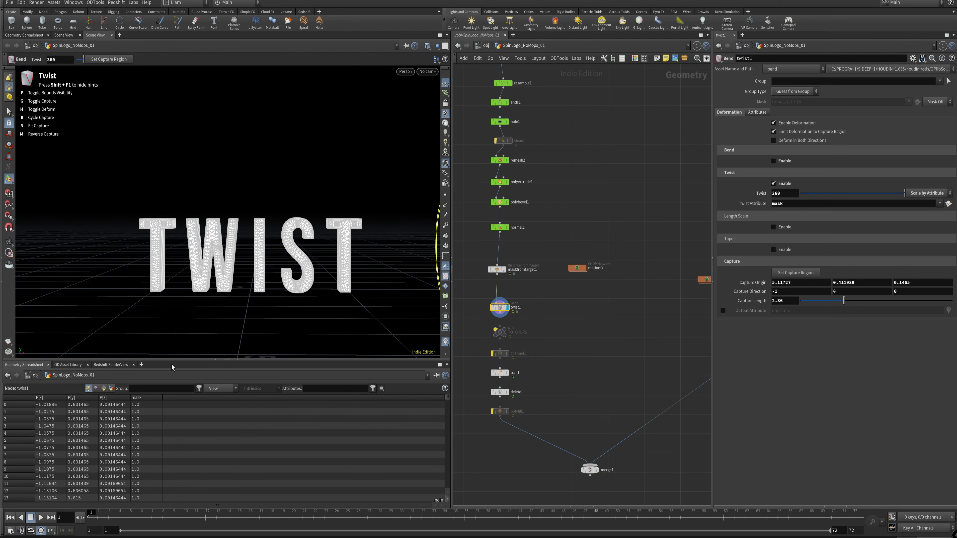
pyautogui.moveTo(117, 520); pyautogui.dragTo(85, 511)
# Step: Bypass the node directly above delete1 and open delete1's settings to show its filter expression
pyautogui.moveTo(567, 339); pyautogui.dragTo(565, 274, button='middle')
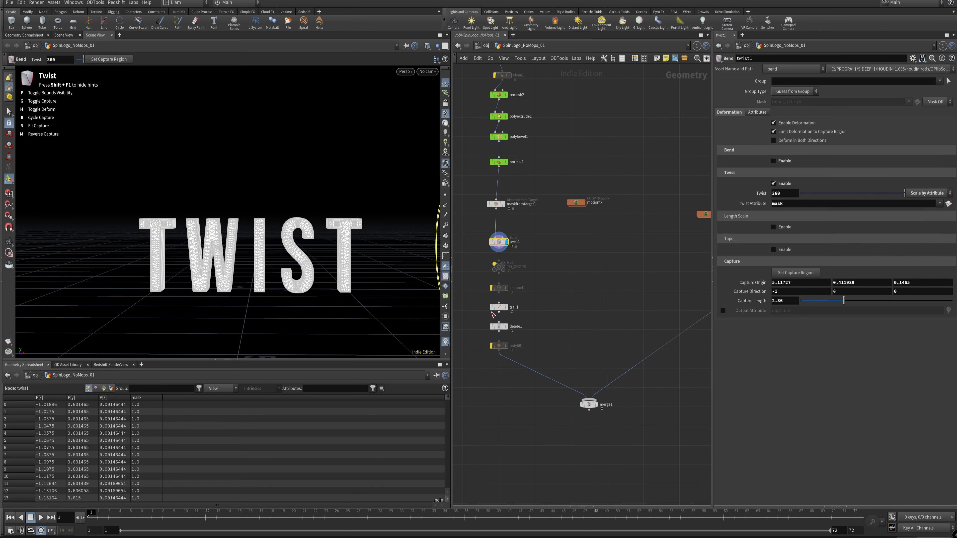
pyautogui.moveTo(505, 309)
pyautogui.click(503, 328)
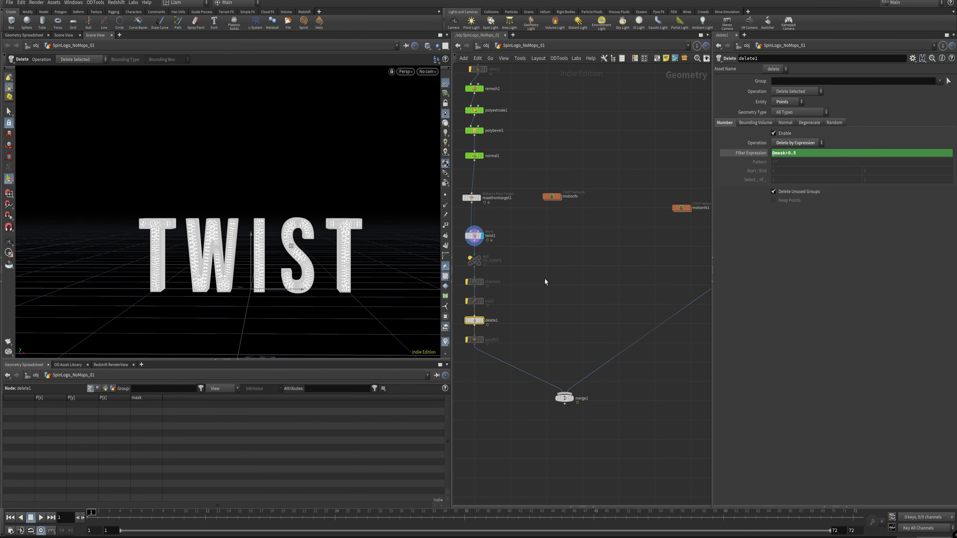
pyautogui.moveTo(546, 279); pyautogui.dragTo(572, 281, button='middle')
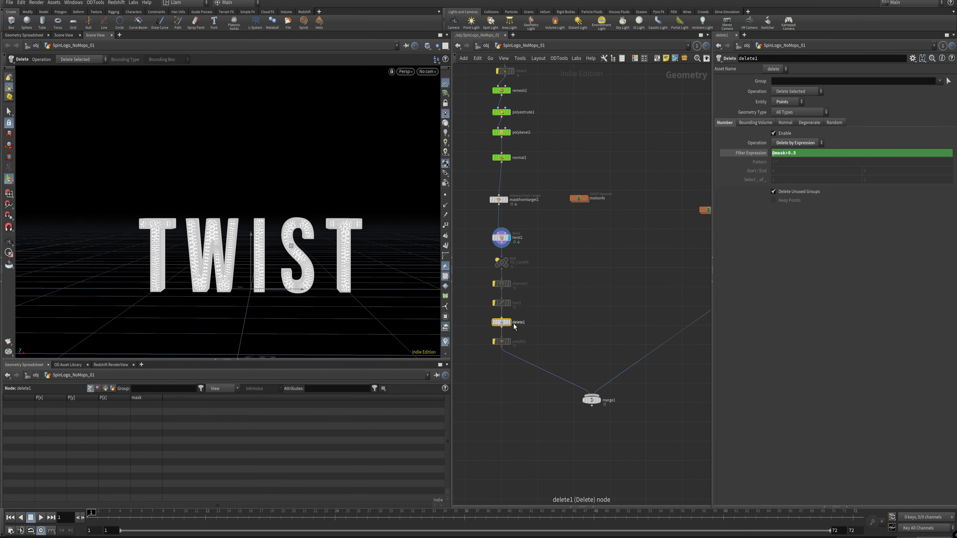
# Step: Add a Delete node wired from twist1, place it beside delete1 and display it
pyautogui.press('Tab')
pyautogui.write('det')
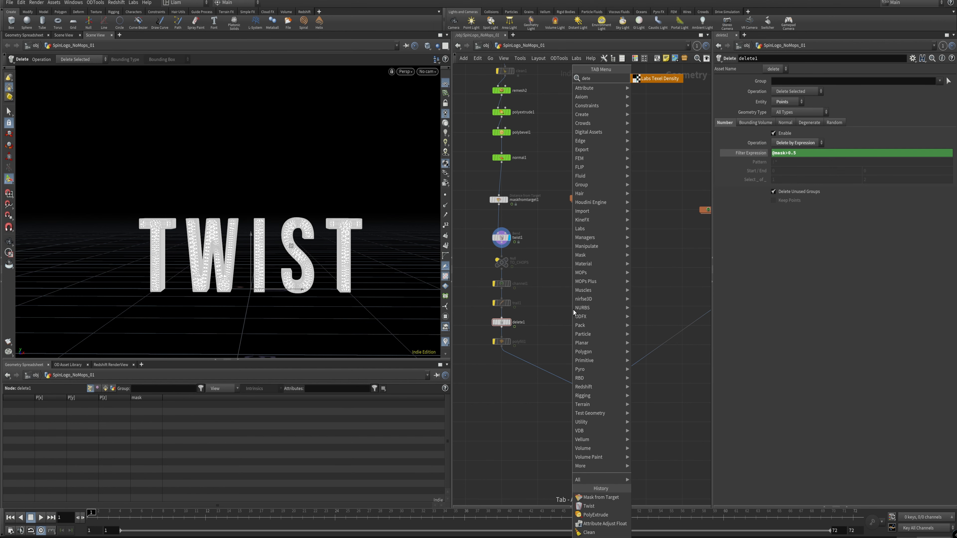
pyautogui.press('BackSpace')
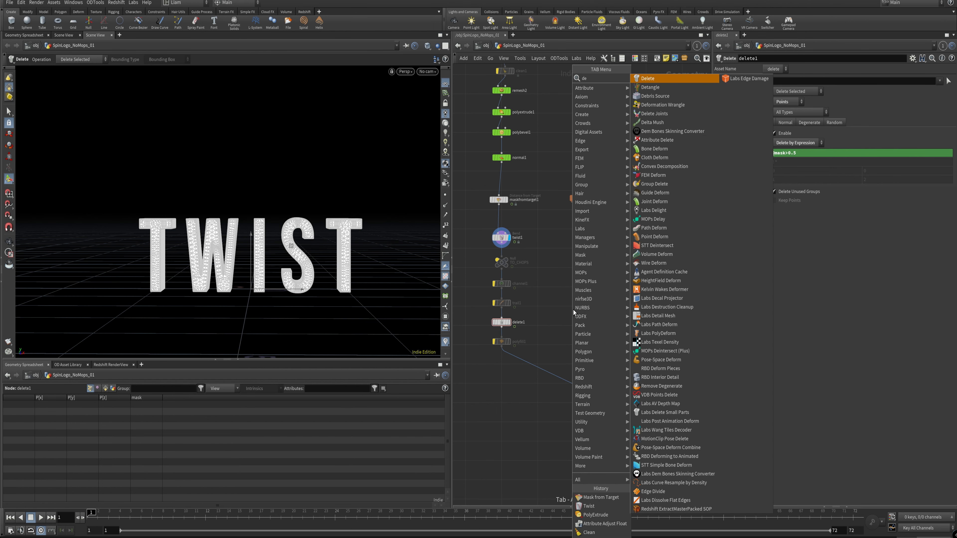
pyautogui.press('Return')
pyautogui.click(573, 309)
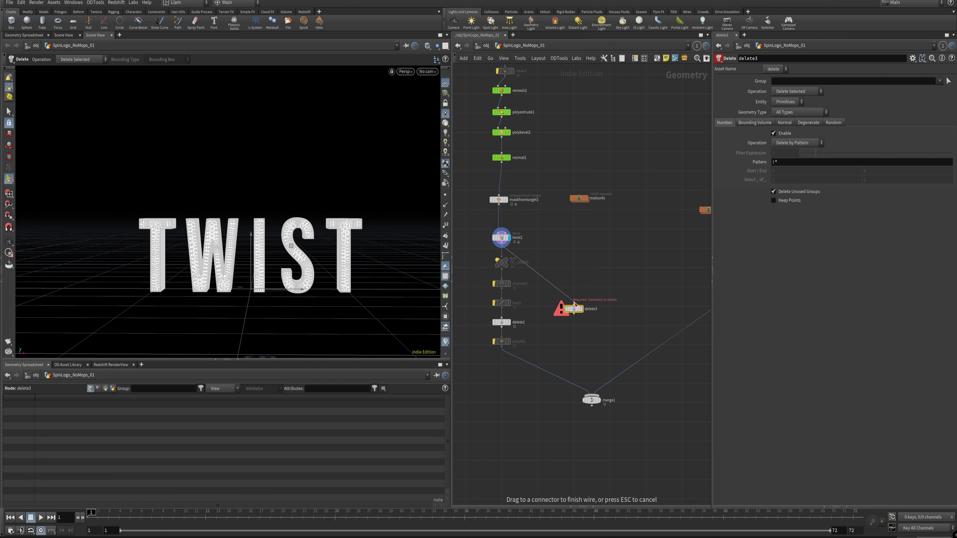
pyautogui.moveTo(573, 309); pyautogui.dragTo(573, 322)
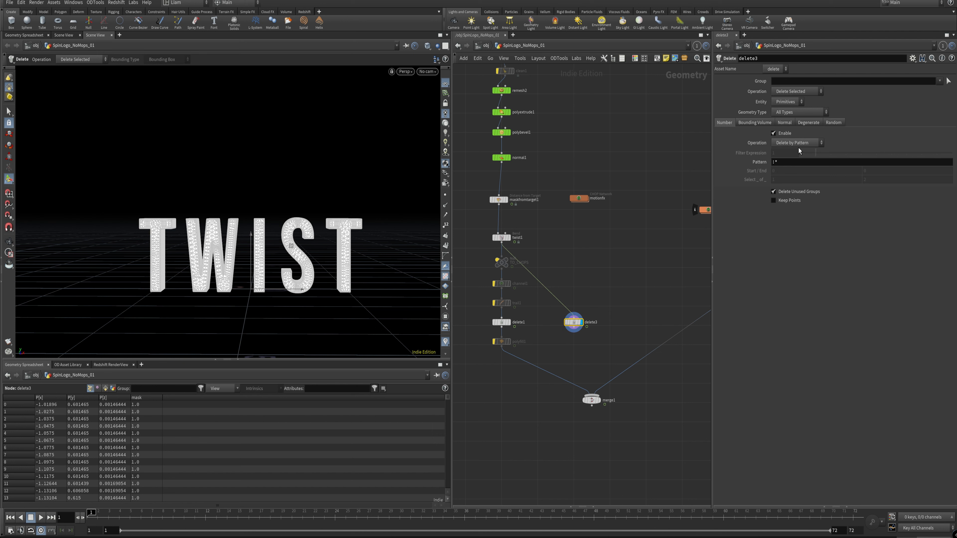
# Step: Try Delete by Range and Delete by Expression on the new Delete node, and remove that node
pyautogui.click(815, 143)
pyautogui.click(790, 161)
pyautogui.middleClick(891, 170)
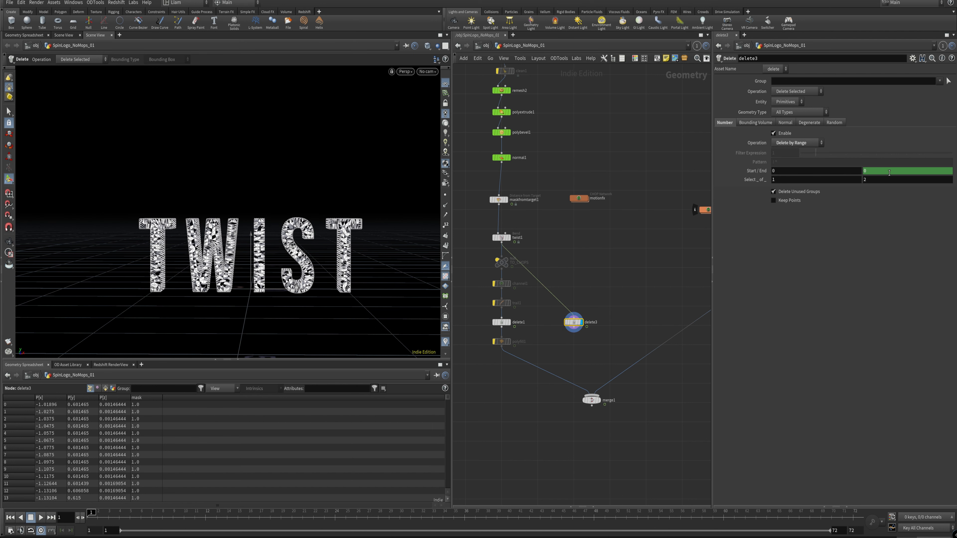
pyautogui.moveTo(883, 180)
pyautogui.mouseDown(button='middle')
pyautogui.moveTo(920, 183)
pyautogui.moveTo(882, 185)
pyautogui.mouseUp(button='middle')
pyautogui.click(819, 143)
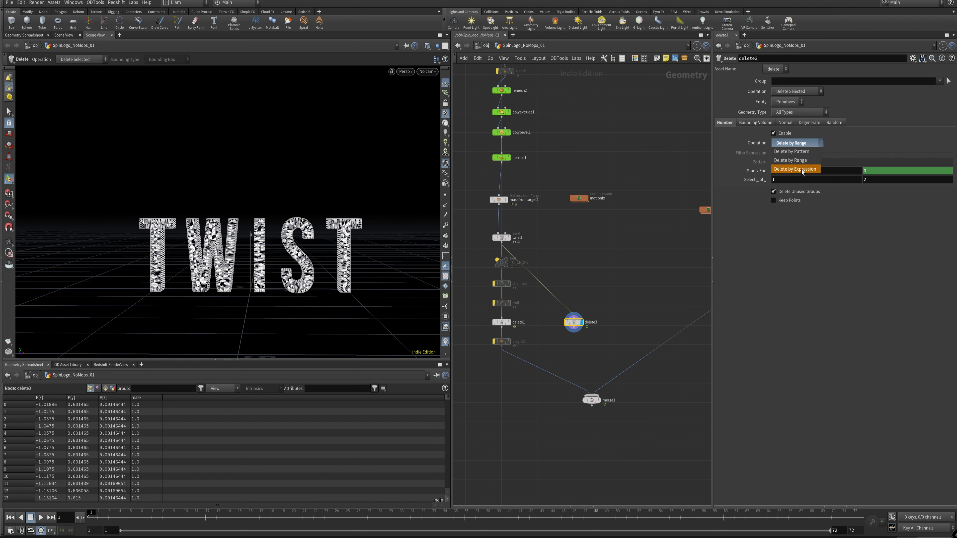
pyautogui.click(814, 170)
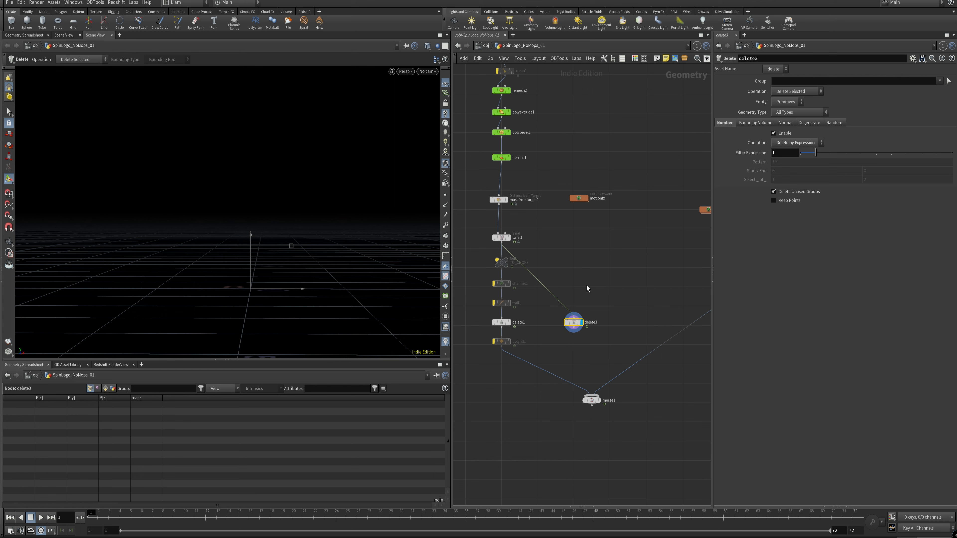
pyautogui.press('Delete')
# Step: Display delete1, keep its entity set to Points and scrub to frame 32 to check the deletion
pyautogui.moveTo(567, 325); pyautogui.dragTo(507, 323)
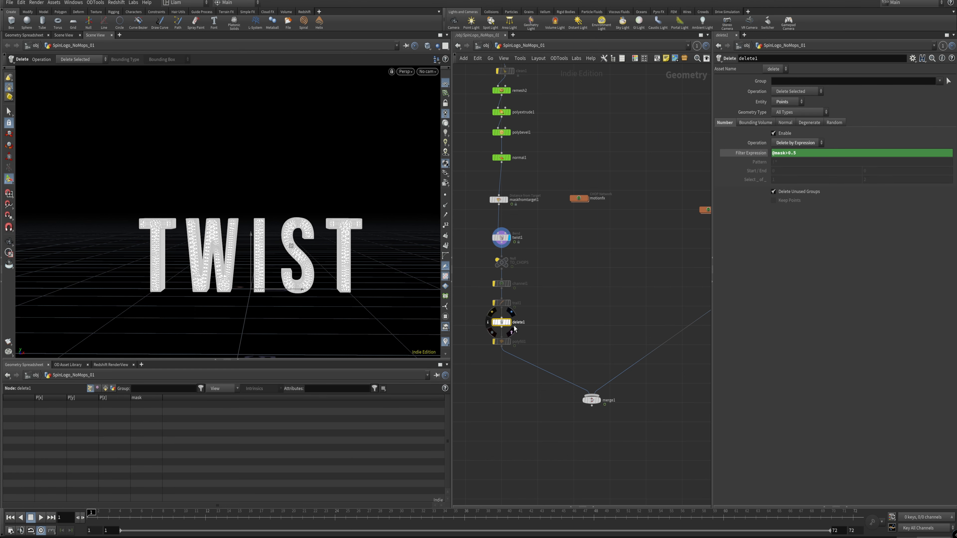
pyautogui.click(508, 322)
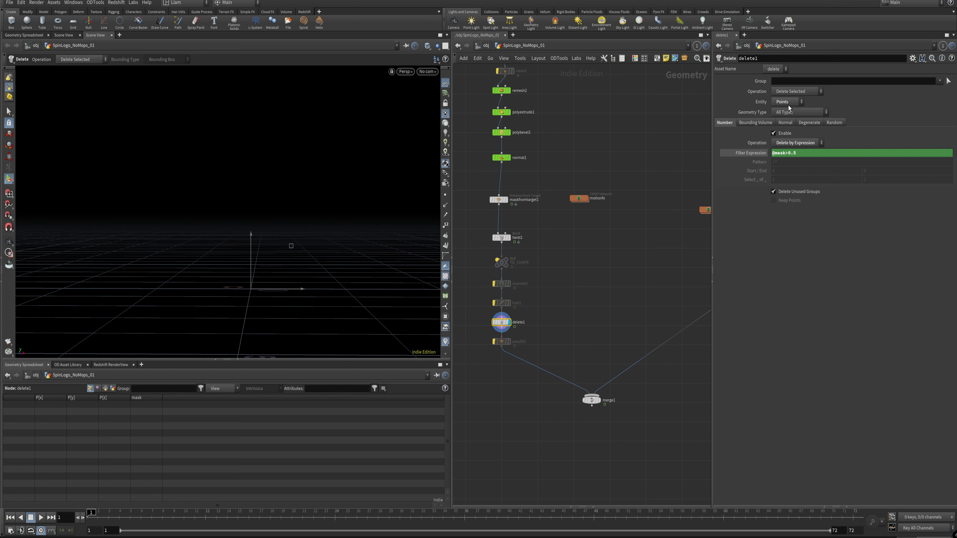
pyautogui.click(787, 104)
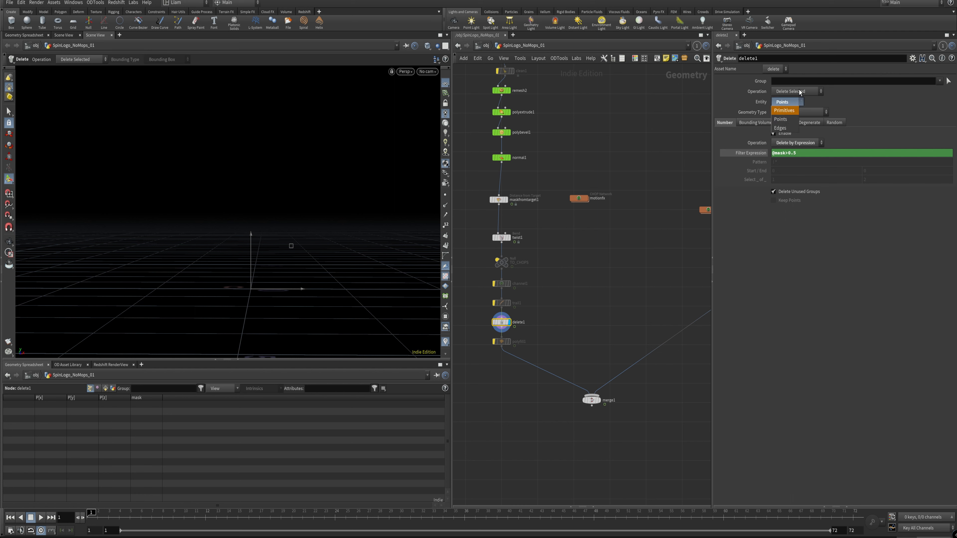
pyautogui.click(783, 119)
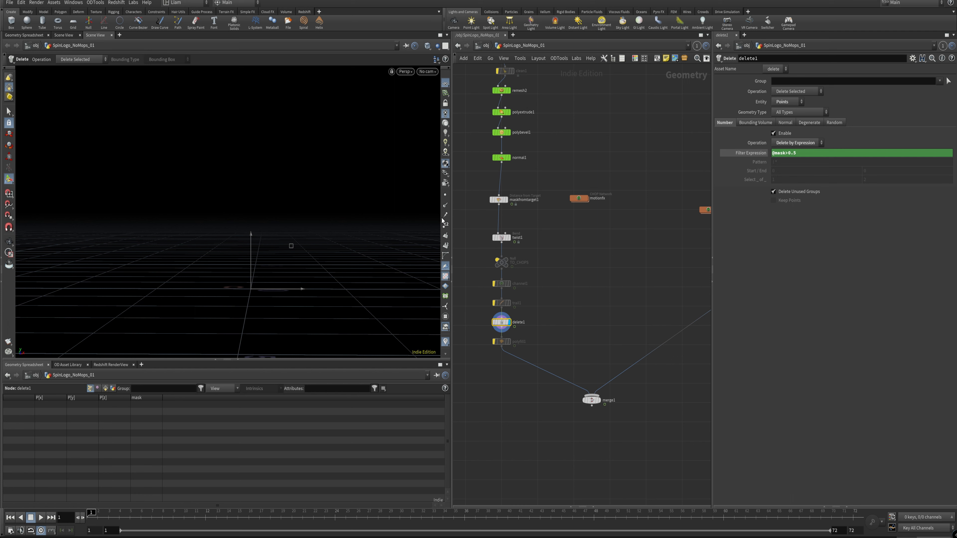
pyautogui.moveTo(111, 522); pyautogui.dragTo(420, 523)
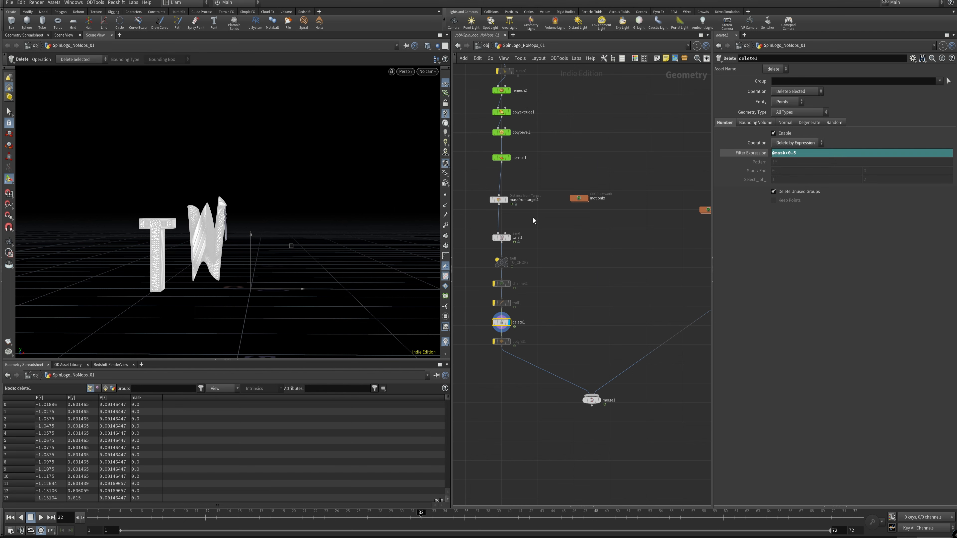
# Step: Reverse maskfromtarget1's linear remap ramp horizontally, and check delete1's result at frame 24
pyautogui.click(498, 199)
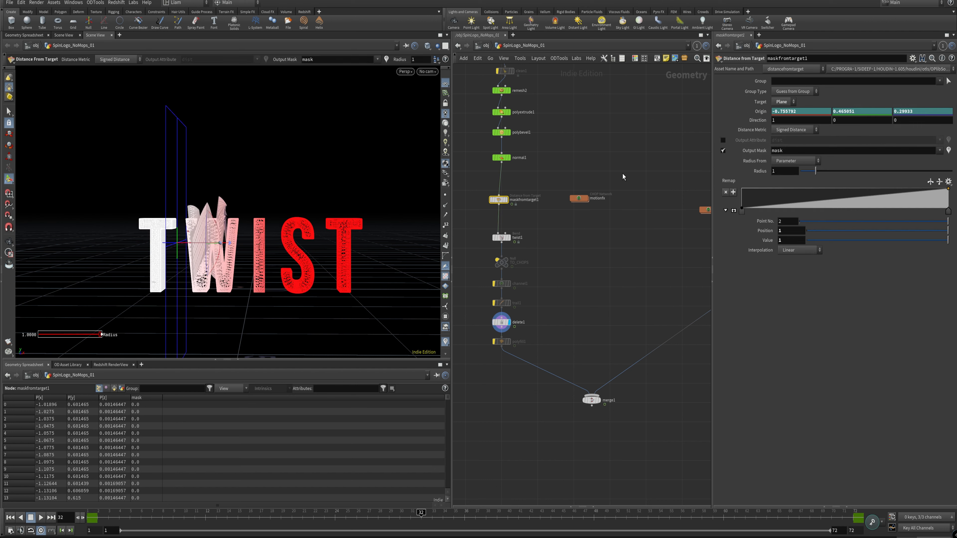
pyautogui.click(538, 281)
pyautogui.moveTo(202, 517); pyautogui.dragTo(335, 514)
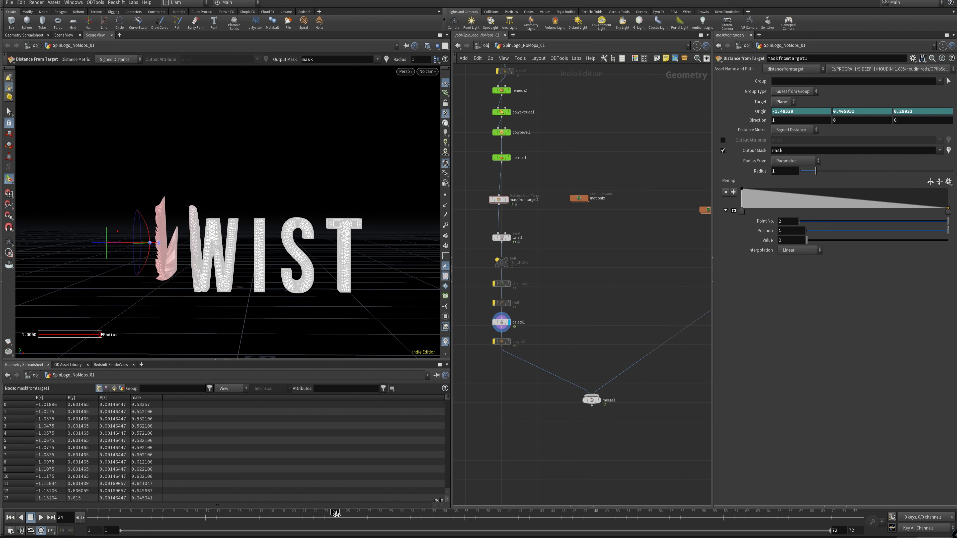
pyautogui.click(502, 322)
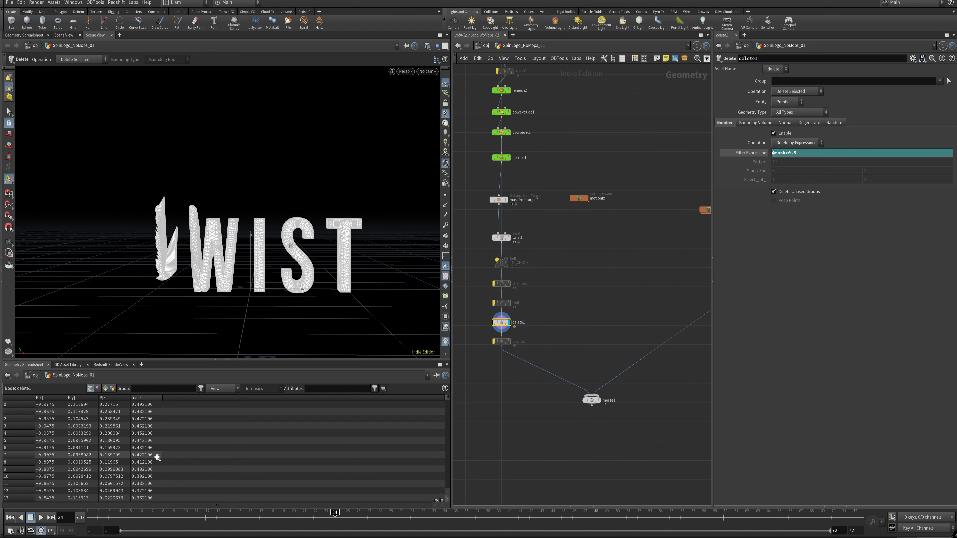
# Step: Display delete2 in the second text chain and scrub between frames 1, 29 and 10 to check its point deletion
pyautogui.moveTo(341, 515); pyautogui.dragTo(84, 490)
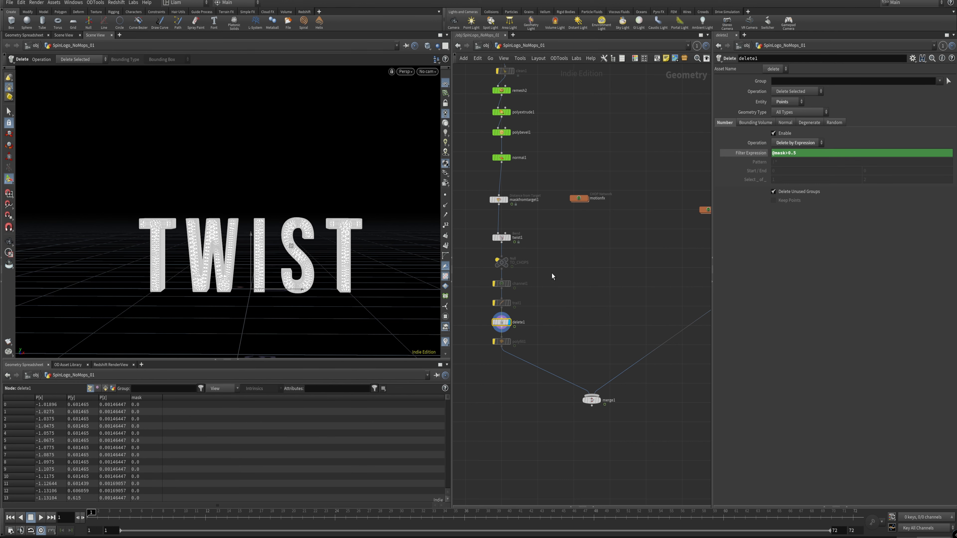
pyautogui.moveTo(585, 279); pyautogui.dragTo(514, 325, button='middle')
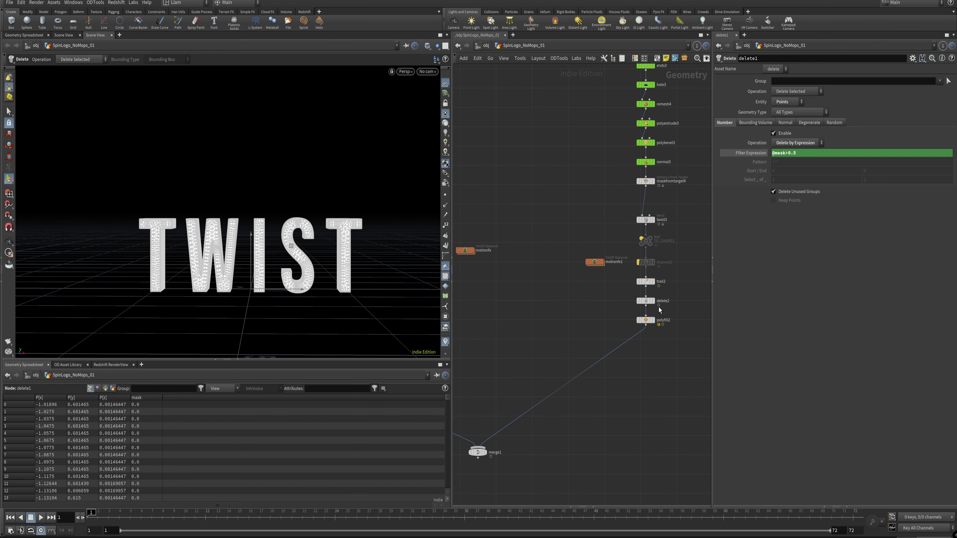
pyautogui.click(654, 302)
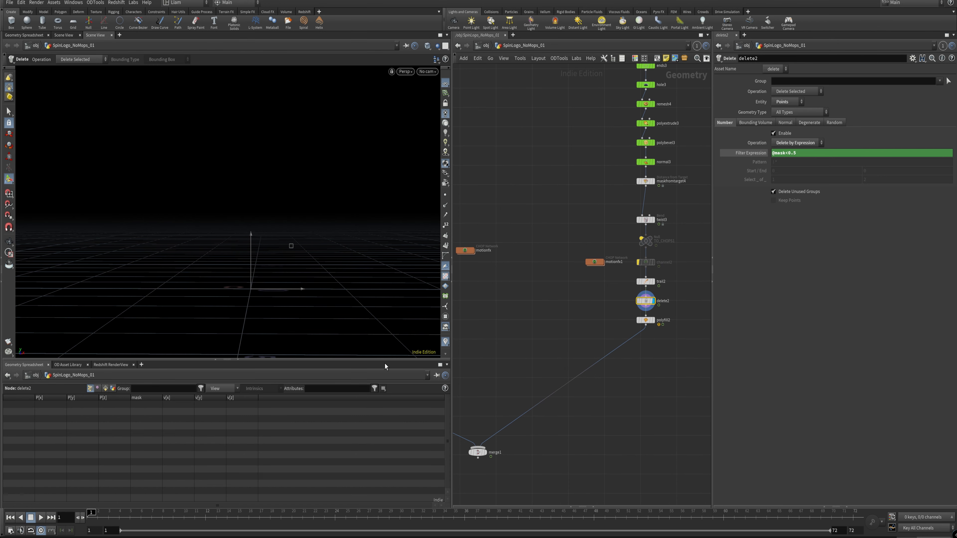
pyautogui.moveTo(100, 520); pyautogui.dragTo(396, 523)
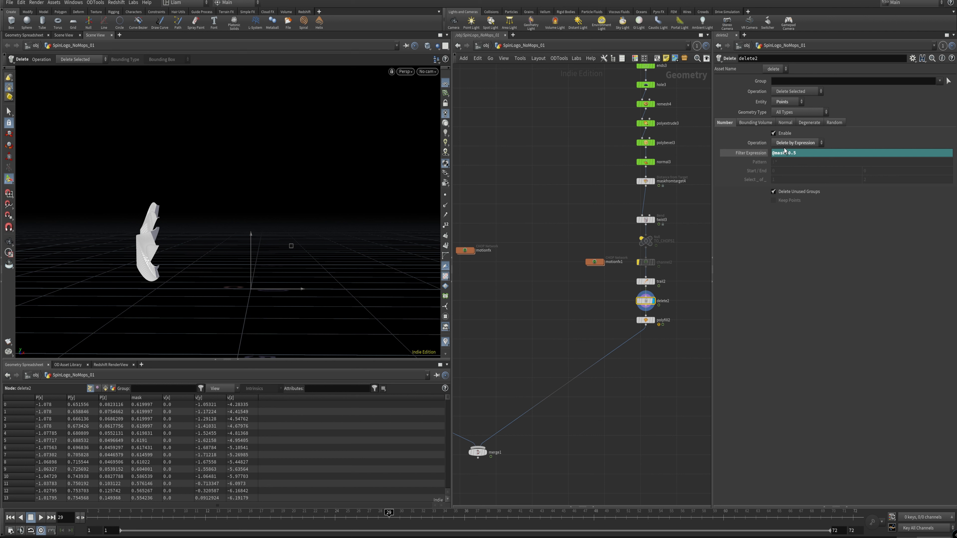
pyautogui.moveTo(317, 522); pyautogui.dragTo(184, 515)
pyautogui.moveTo(477, 322); pyautogui.dragTo(618, 278, button='middle')
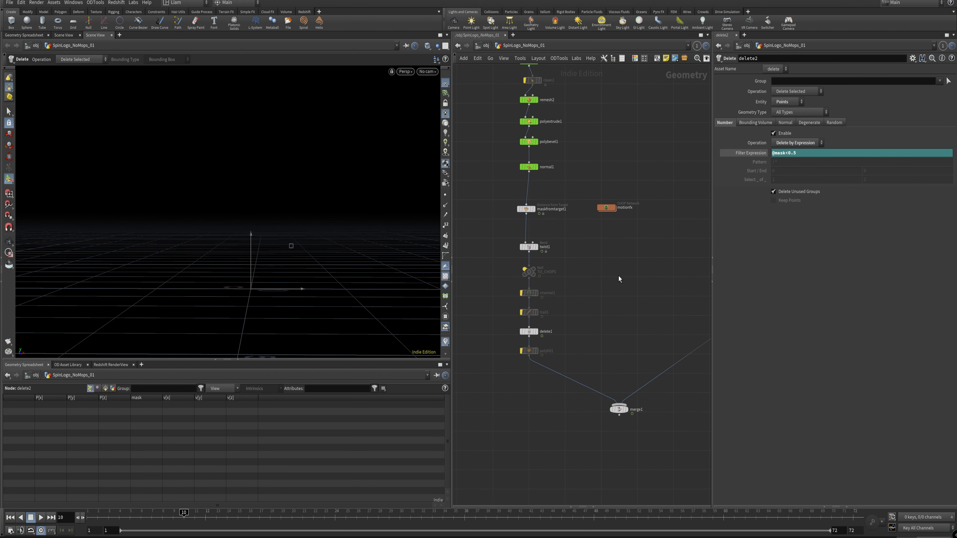
# Step: Display polyfill1 at frame 24 and inspect the capped edges of the twisting text from several angles
pyautogui.click(522, 351)
pyautogui.click(535, 351)
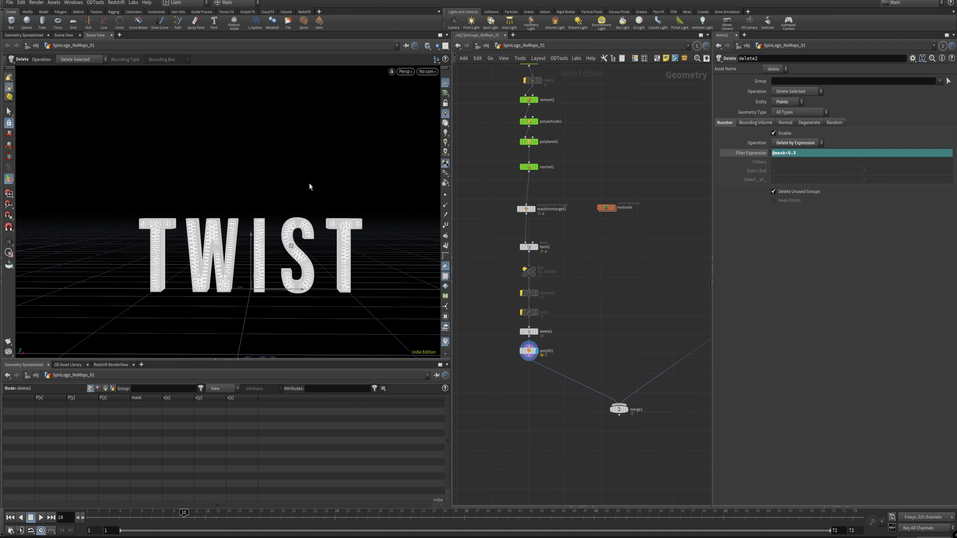
pyautogui.moveTo(184, 518); pyautogui.dragTo(340, 526)
pyautogui.keyDown('alt'); pyautogui.moveTo(137, 261); pyautogui.dragTo(226, 241); pyautogui.keyUp('alt')
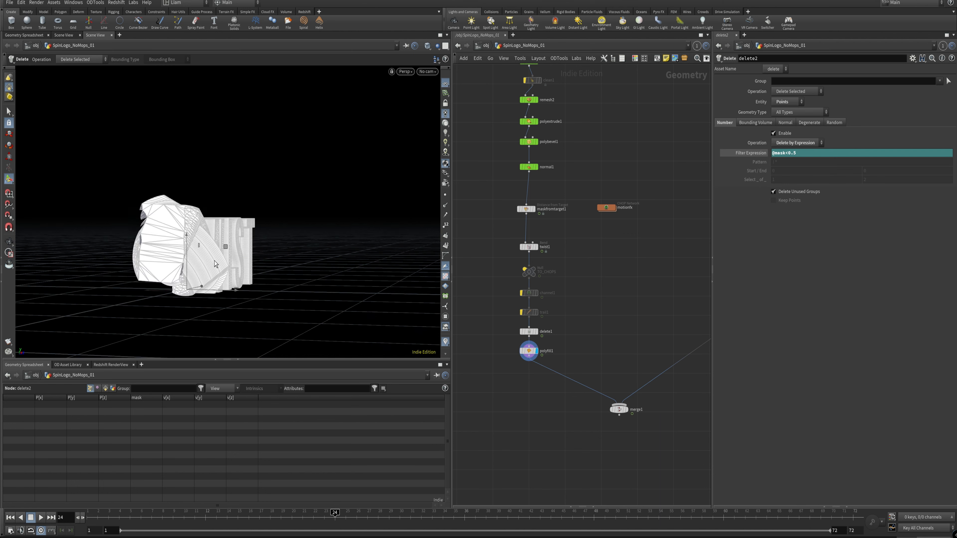
pyautogui.keyDown('alt'); pyautogui.moveTo(226, 234); pyautogui.dragTo(252, 203, button='right'); pyautogui.keyUp('alt')
pyautogui.moveTo(253, 203); pyautogui.dragTo(123, 225)
pyautogui.keyDown('alt'); pyautogui.moveTo(169, 205); pyautogui.dragTo(272, 188, button='right'); pyautogui.keyUp('alt')
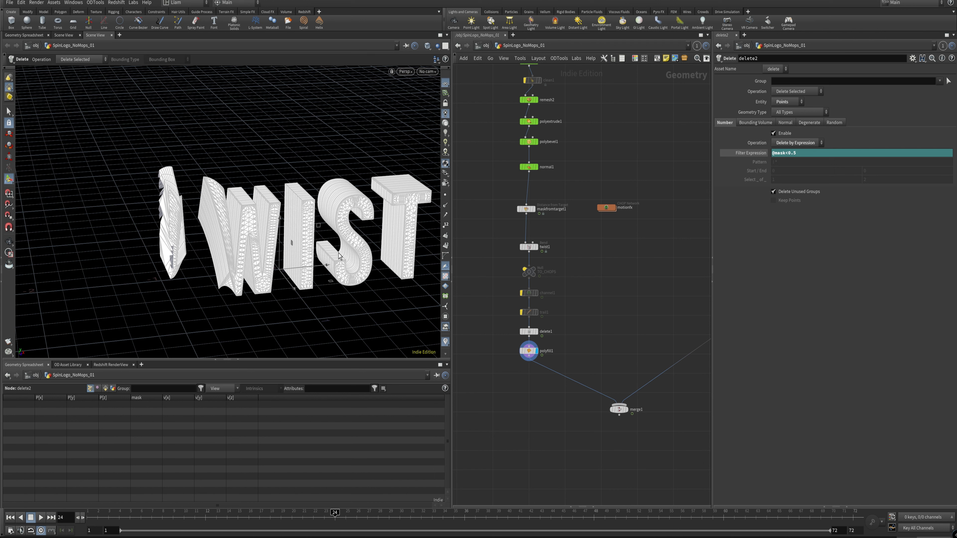
pyautogui.keyDown('alt'); pyautogui.moveTo(338, 256); pyautogui.dragTo(272, 227); pyautogui.keyUp('alt')
# Step: Display polyfill2 in the second text chain and inspect its filled geometry at frame 32
pyautogui.moveTo(590, 320); pyautogui.dragTo(553, 280, button='middle')
pyautogui.moveTo(606, 264); pyautogui.dragTo(496, 345, button='middle')
pyautogui.click(645, 318)
pyautogui.click(638, 318)
pyautogui.moveTo(156, 519); pyautogui.dragTo(422, 517)
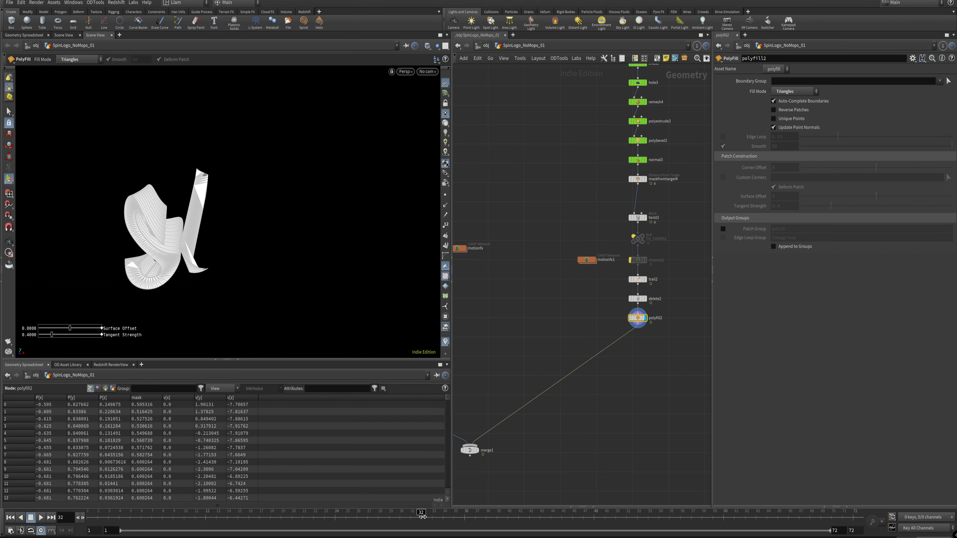
pyautogui.keyDown('alt'); pyautogui.moveTo(177, 207); pyautogui.dragTo(158, 239); pyautogui.keyUp('alt')
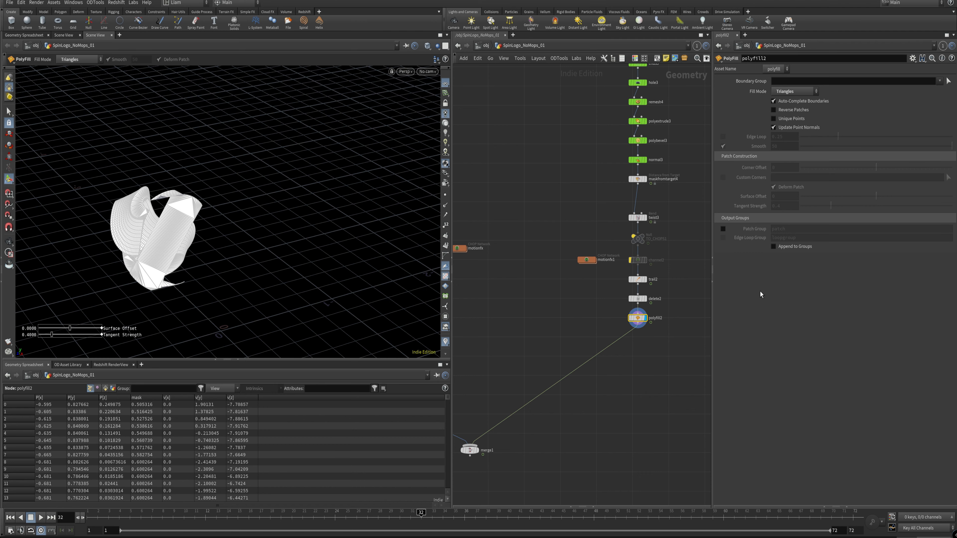
# Step: Display merge1, look through cam1 and scrub to frame 42 to check the combined text transition
pyautogui.moveTo(536, 359); pyautogui.dragTo(655, 303, button='middle')
pyautogui.keyDown('alt'); pyautogui.moveTo(200, 281); pyautogui.dragTo(324, 180); pyautogui.keyUp('alt')
pyautogui.click(597, 394)
pyautogui.click(427, 72)
pyautogui.click(432, 112)
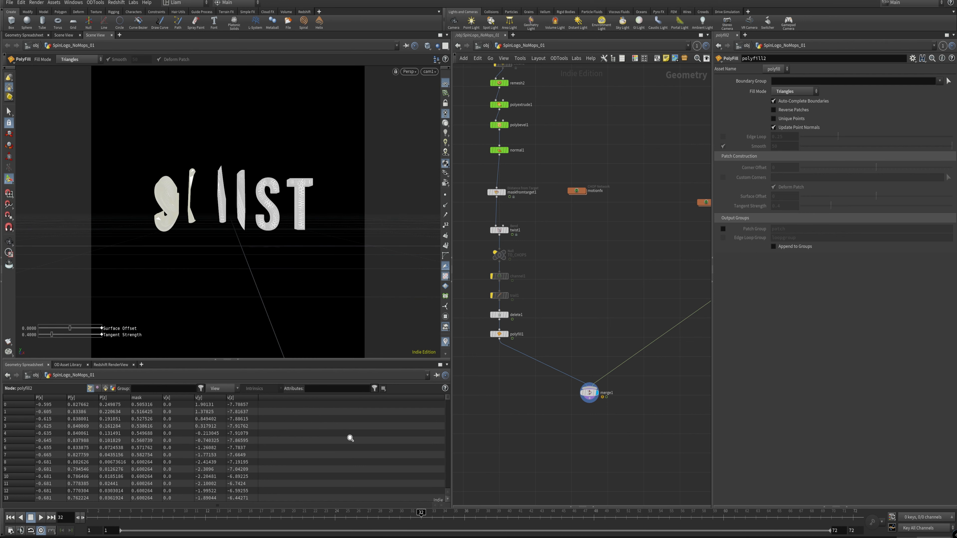
pyautogui.moveTo(132, 518); pyautogui.dragTo(529, 527)
# Step: Delete maskfromtarget4 from between normal3 and twist3 in the second text chain
pyautogui.moveTo(598, 219); pyautogui.dragTo(507, 287, button='middle')
pyautogui.click(629, 206)
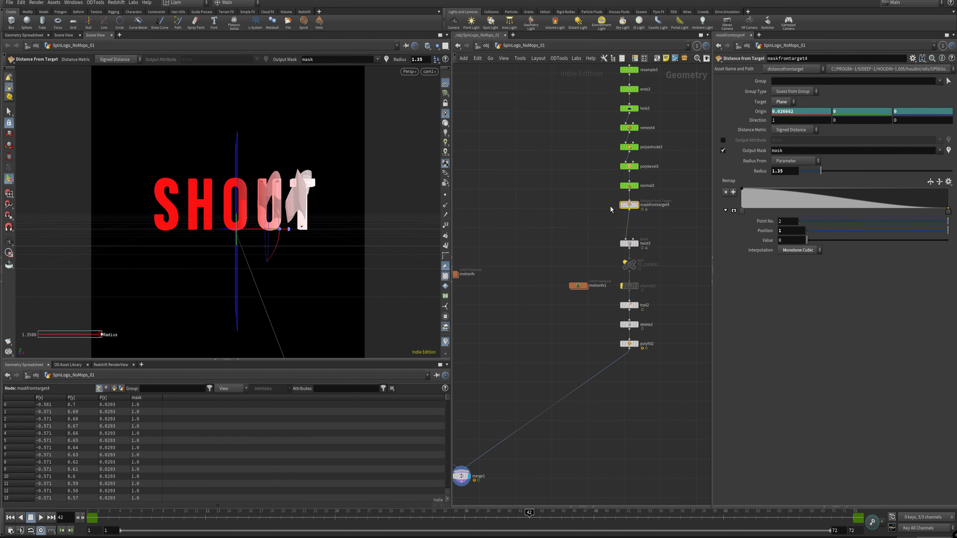
pyautogui.press('Delete')
pyautogui.moveTo(569, 213); pyautogui.dragTo(654, 212, button='middle')
pyautogui.moveTo(480, 286); pyautogui.dragTo(532, 294, button='middle')
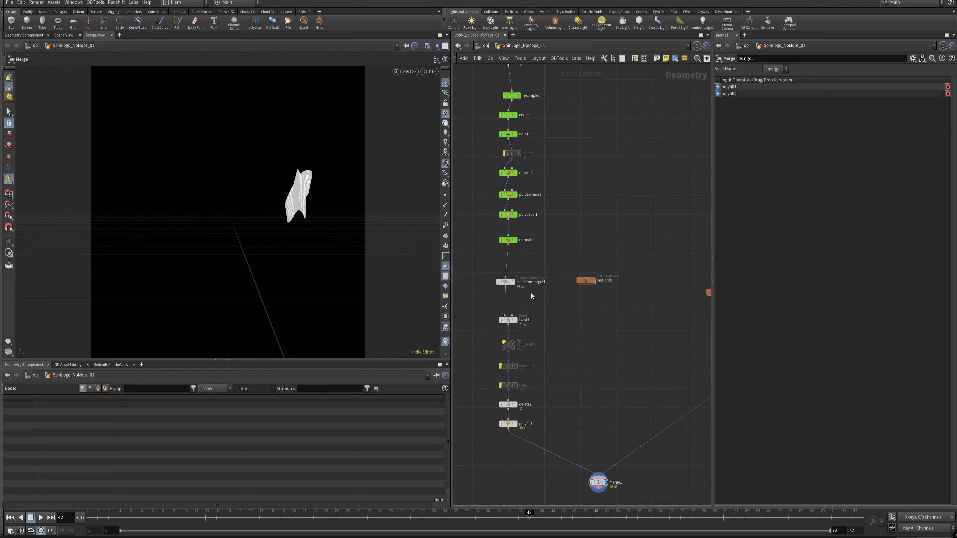
# Step: Duplicate maskfromtarget1 and move the copy into the second text chain to replace the deleted mask node
pyautogui.keyDown('alt'); pyautogui.moveTo(506, 282); pyautogui.dragTo(644, 251); pyautogui.keyUp('alt')
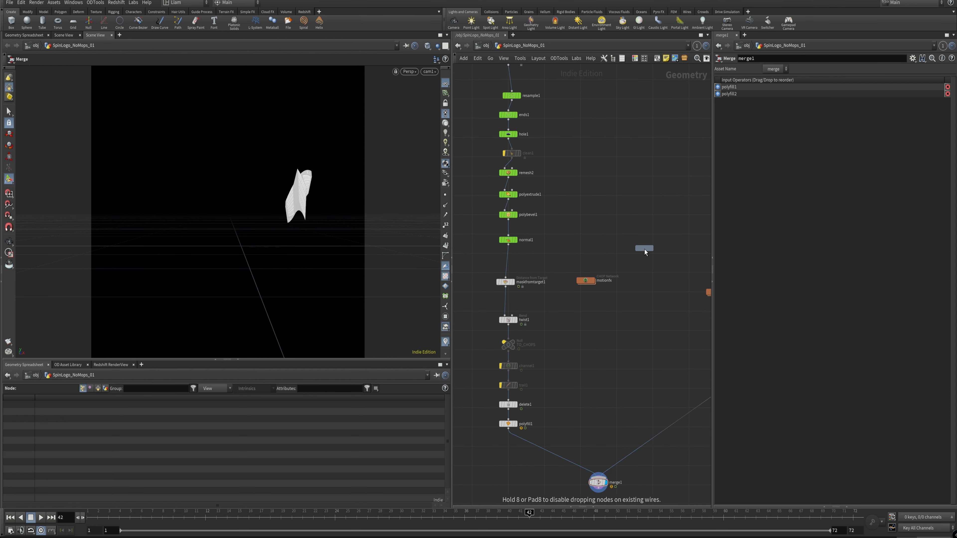
pyautogui.moveTo(657, 255); pyautogui.dragTo(534, 275, button='middle')
pyautogui.moveTo(534, 276); pyautogui.dragTo(644, 238)
pyautogui.click(570, 240)
pyautogui.moveTo(521, 307); pyautogui.dragTo(592, 199, button='middle')
# Step: Select merge1 and scrub the timeline back to frame 1 to check the combined result
pyautogui.click(546, 394)
pyautogui.moveTo(216, 518)
pyautogui.mouseDown()
pyautogui.moveTo(141, 519)
pyautogui.moveTo(809, 512)
pyautogui.moveTo(205, 513)
pyautogui.mouseUp()
pyautogui.moveTo(122, 395); pyautogui.dragTo(91, 398)
pyautogui.moveTo(556, 271); pyautogui.dragTo(573, 242, button='middle')
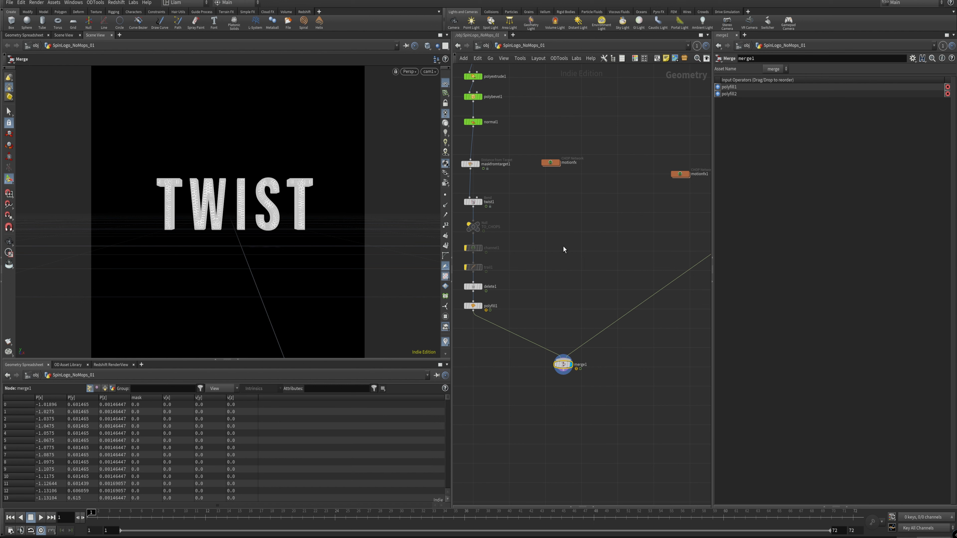
# Step: Add a MOPs Spring Modifier branched off TO_CHOPS, display it and leave only Position enabled
pyautogui.scroll(8, 536, 250)
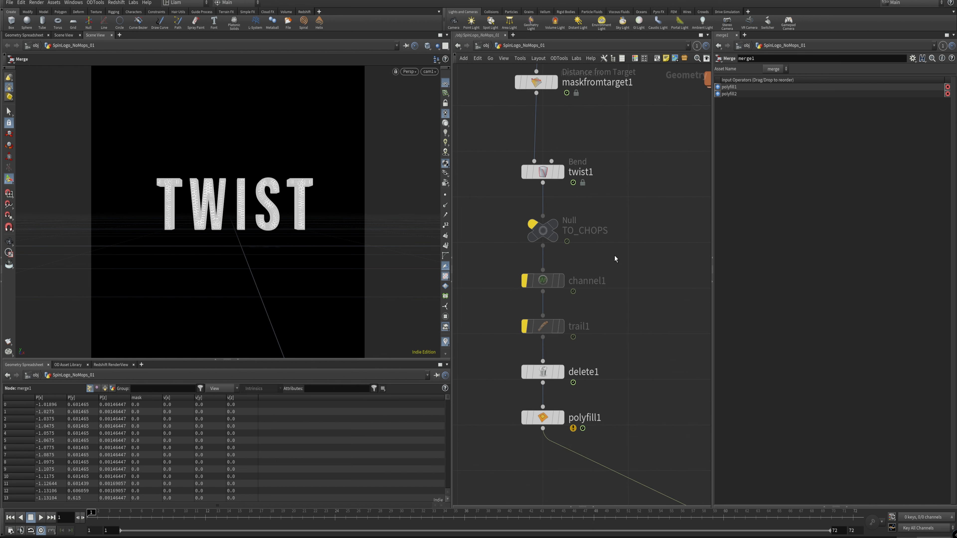
pyautogui.scroll(-8, 614, 256)
pyautogui.press('Tab')
pyautogui.write('s')
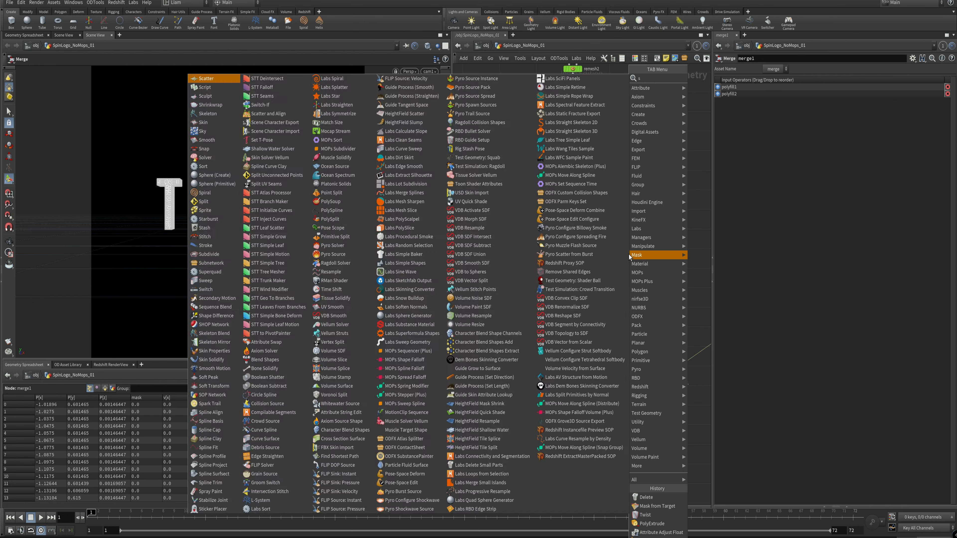
pyautogui.write('pring')
pyautogui.press('Return')
pyautogui.press('Return')
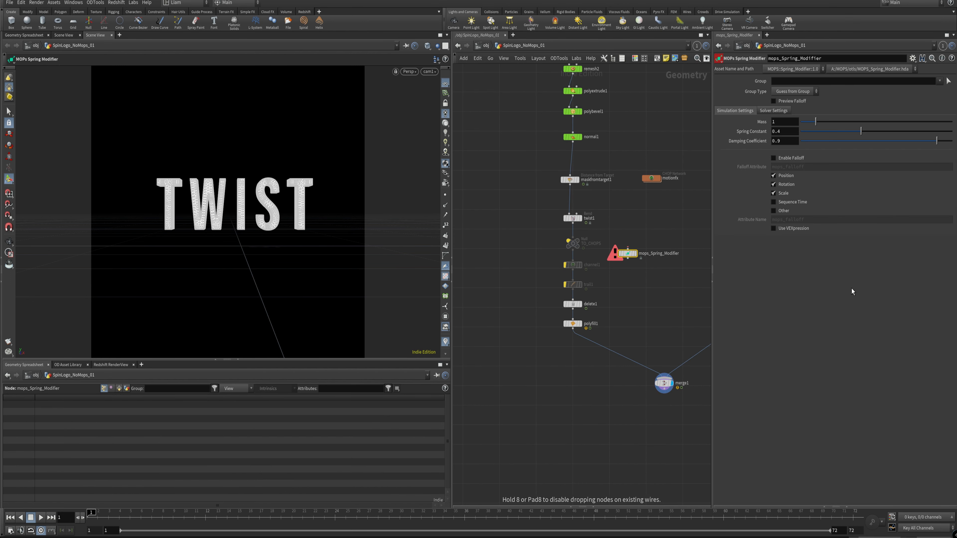
pyautogui.moveTo(628, 254); pyautogui.dragTo(629, 268)
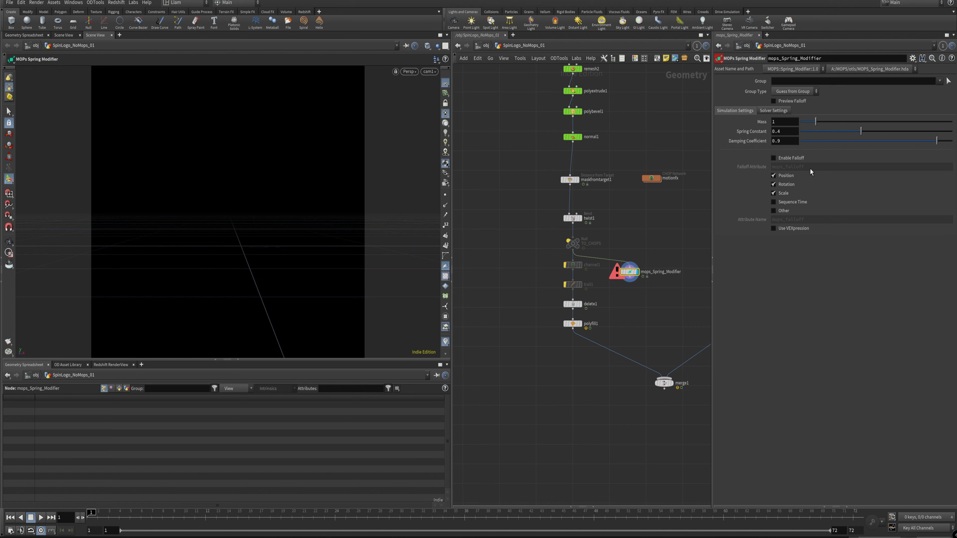
pyautogui.click(774, 185)
# Step: Insert an Enumerate node between TO_CHOPS and the spring modifier, numbering the points in an attribute named id
pyautogui.press('Tab')
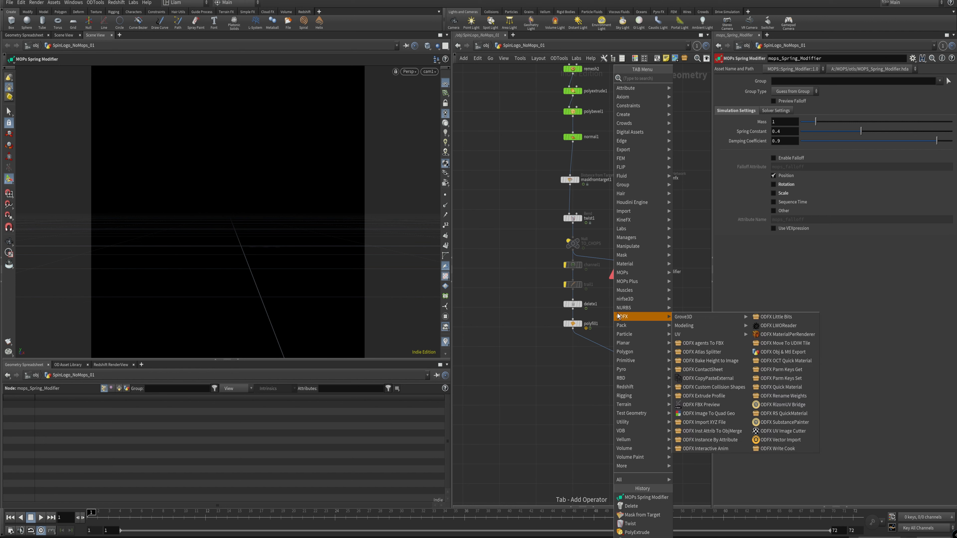
pyautogui.write('en')
pyautogui.press('Return')
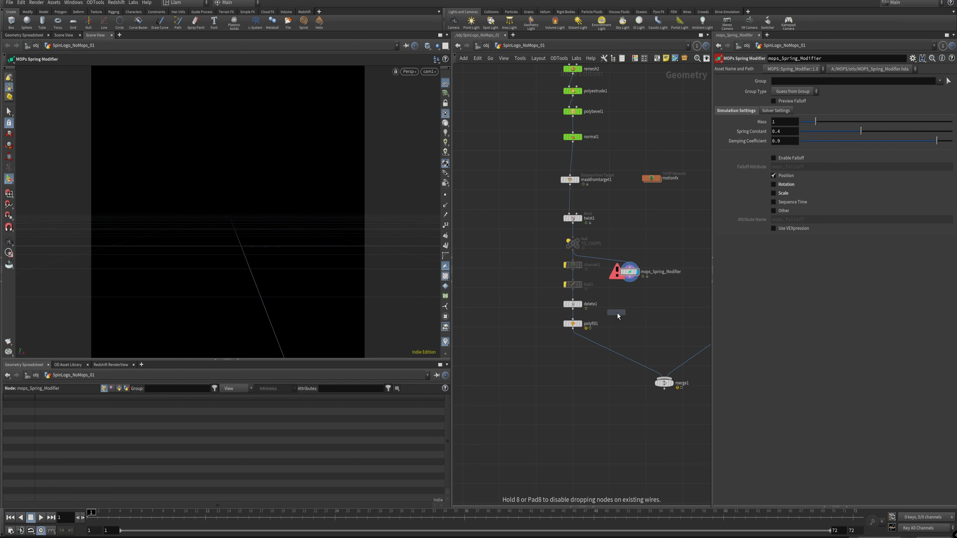
pyautogui.click(633, 236)
pyautogui.moveTo(632, 235); pyautogui.dragTo(631, 262)
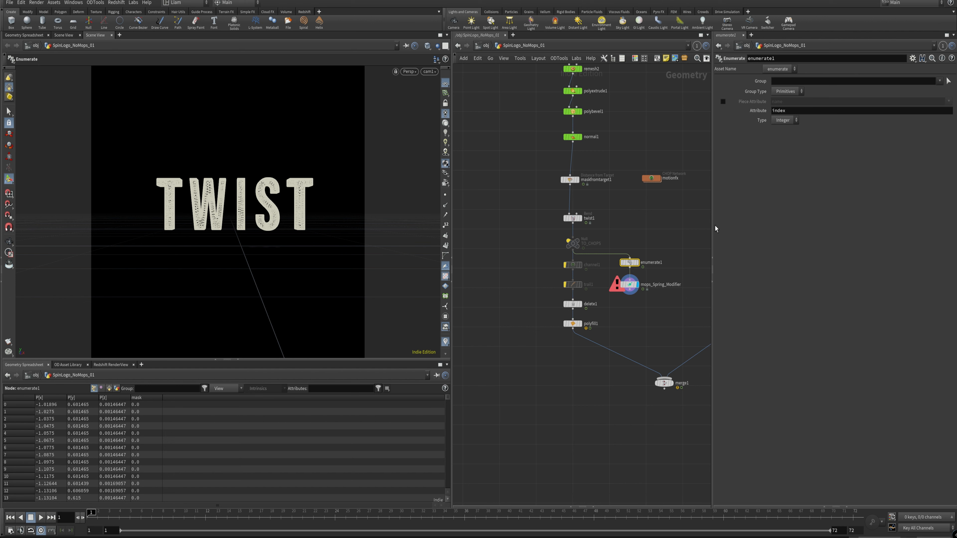
pyautogui.write('id')
pyautogui.click(786, 91)
pyautogui.click(774, 111)
pyautogui.click(630, 286)
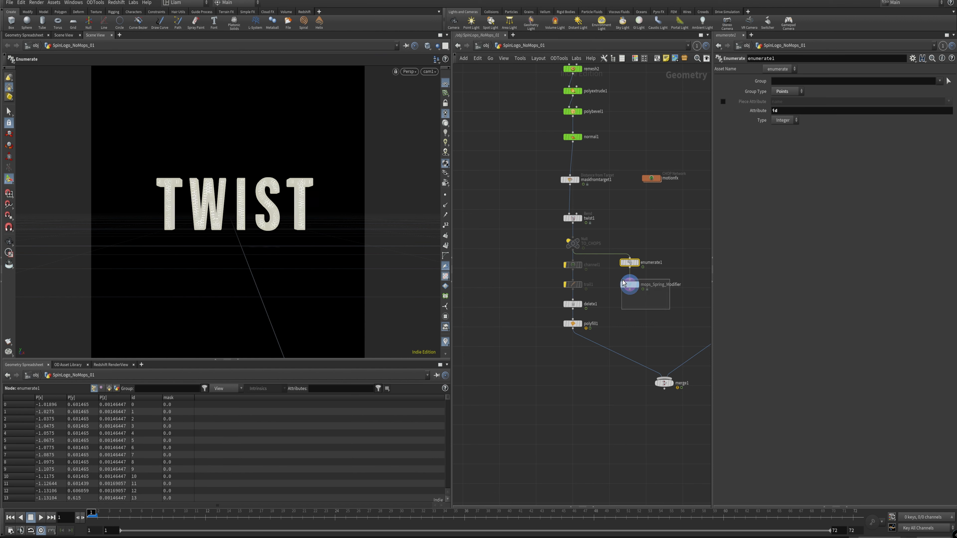
# Step: Play the spring-driven twist and delete the Enumerate and MOPs Spring Modifier nodes
pyautogui.click(43, 517)
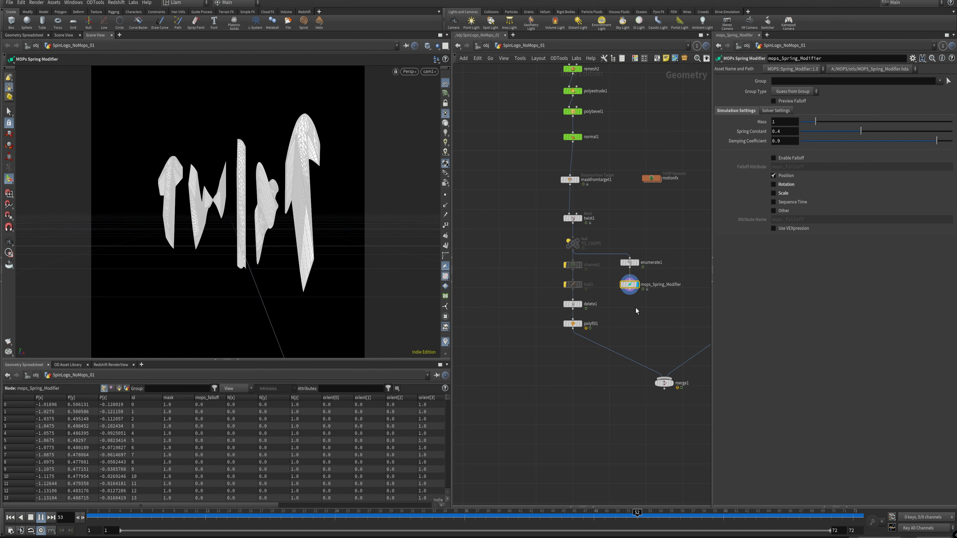
pyautogui.moveTo(703, 323); pyautogui.dragTo(614, 250)
pyautogui.press('Delete')
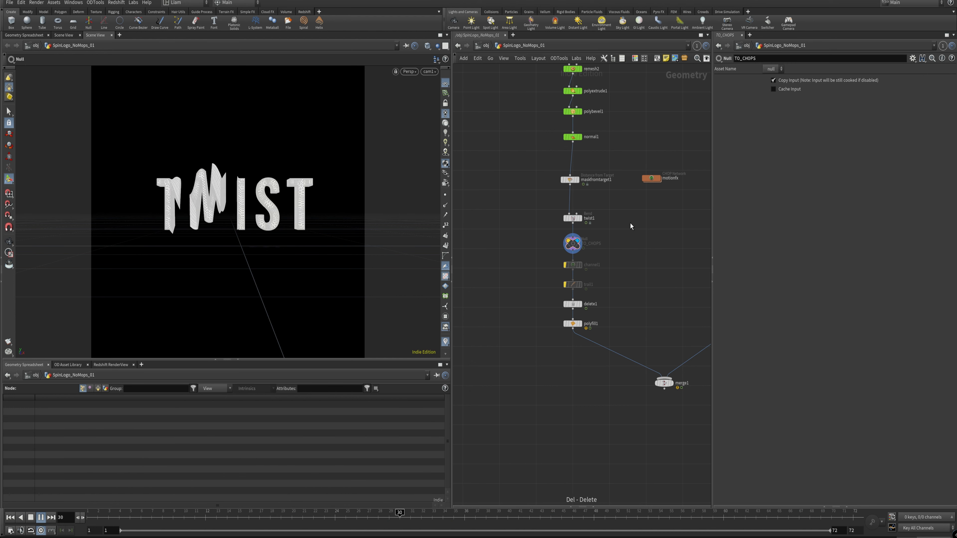
pyautogui.click(32, 518)
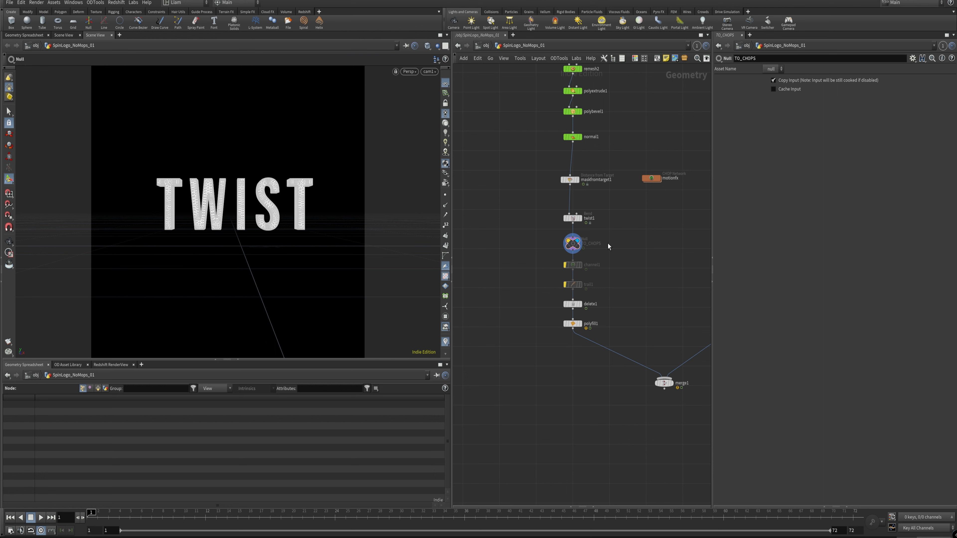
# Step: Re-enable the bypassed TO_CHOPS and channel1 nodes and move the motionfx network down beside them
pyautogui.moveTo(645, 218); pyautogui.dragTo(568, 274, button='middle')
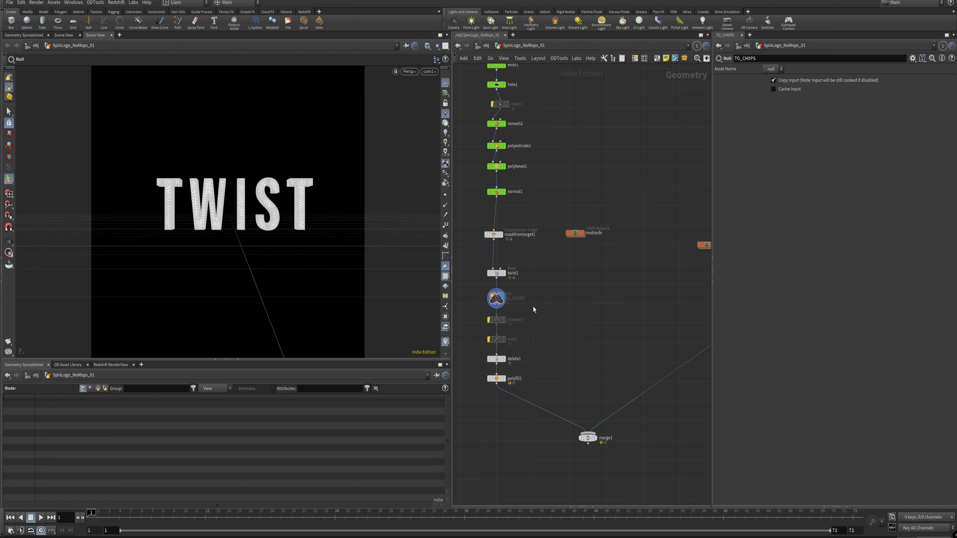
pyautogui.moveTo(533, 307); pyautogui.dragTo(564, 295, button='middle')
pyautogui.click(513, 288)
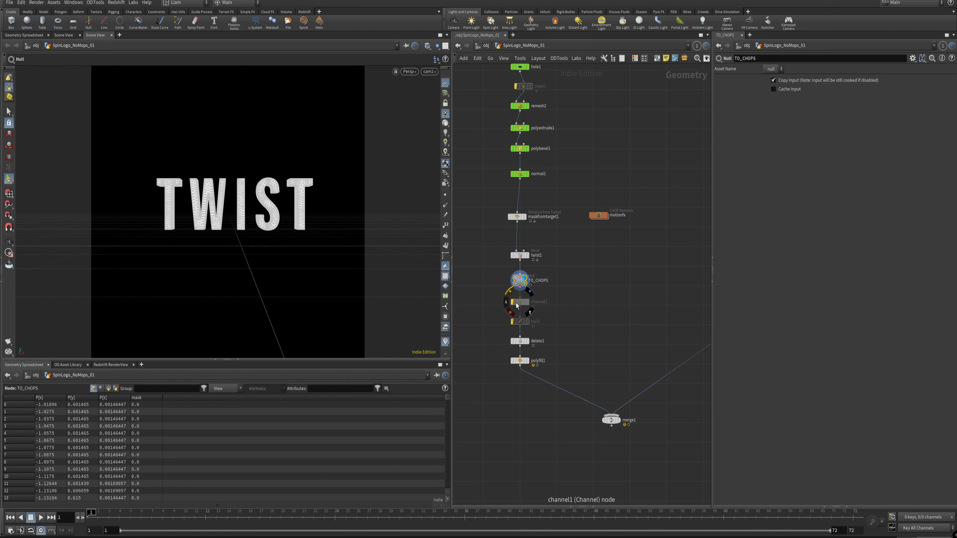
pyautogui.click(514, 303)
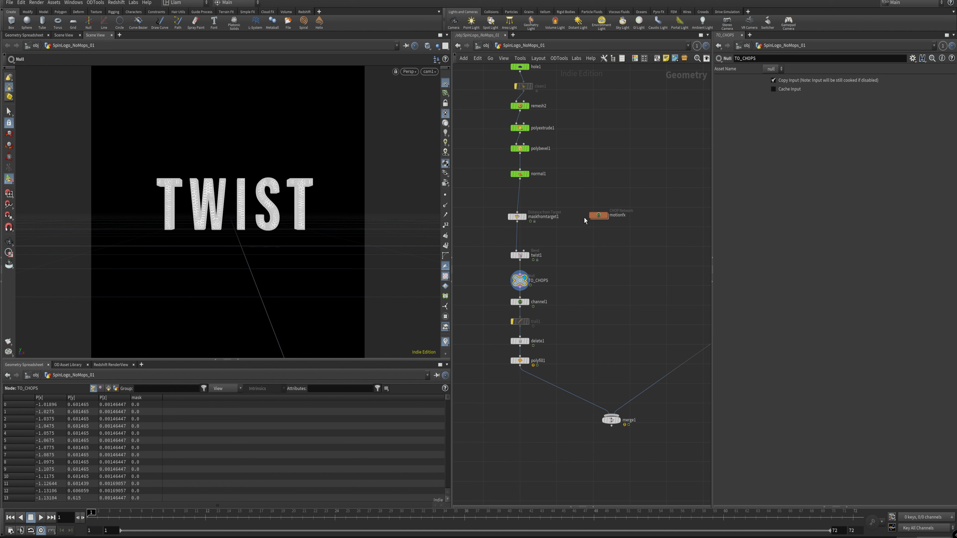
pyautogui.moveTo(598, 215); pyautogui.dragTo(593, 266)
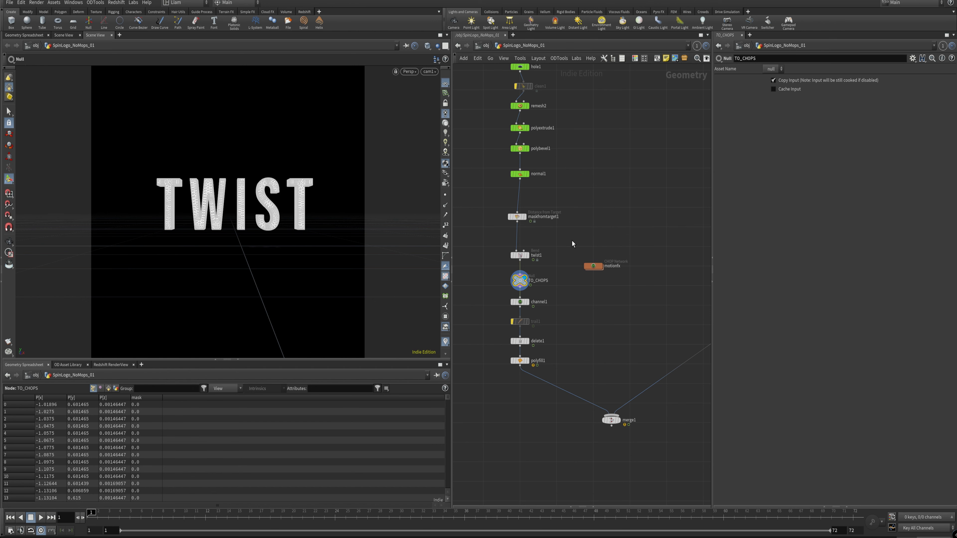
# Step: Add an empty CHOP Network above motionfx and delete it again
pyautogui.press('Tab')
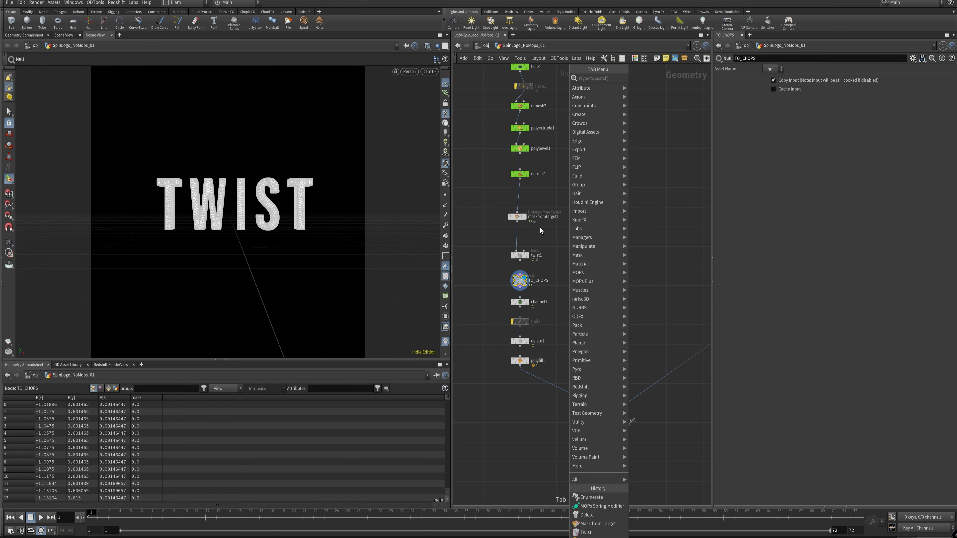
pyautogui.write('motion')
pyautogui.press('BackSpace')
pyautogui.press('BackSpace')
pyautogui.press('BackSpace')
pyautogui.press('BackSpace')
pyautogui.press('BackSpace')
pyautogui.press('BackSpace')
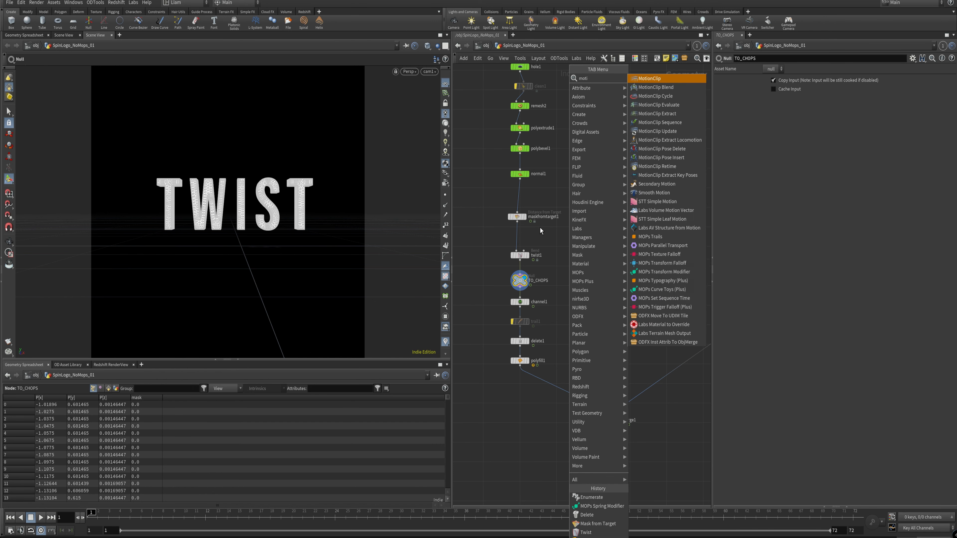
pyautogui.write('chop')
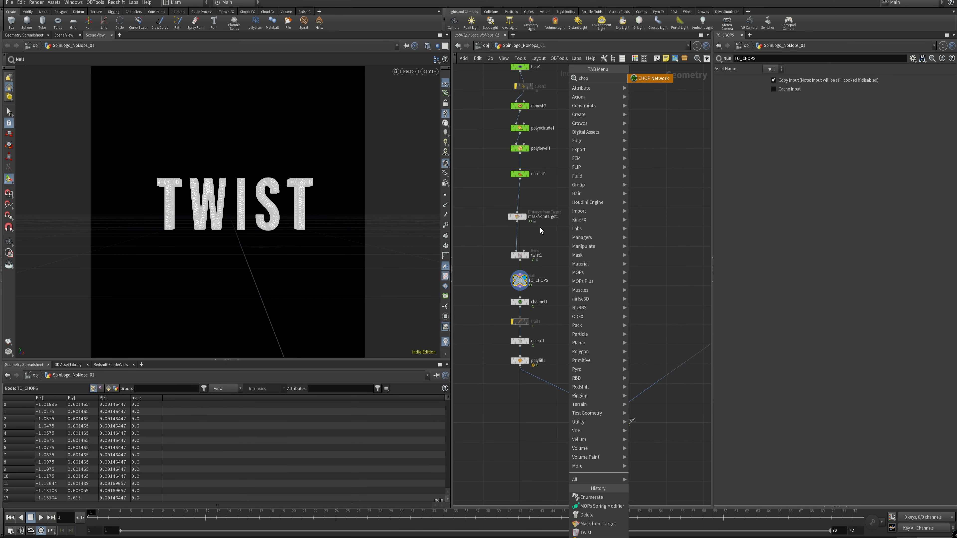
pyautogui.press('Return')
pyautogui.click(603, 235)
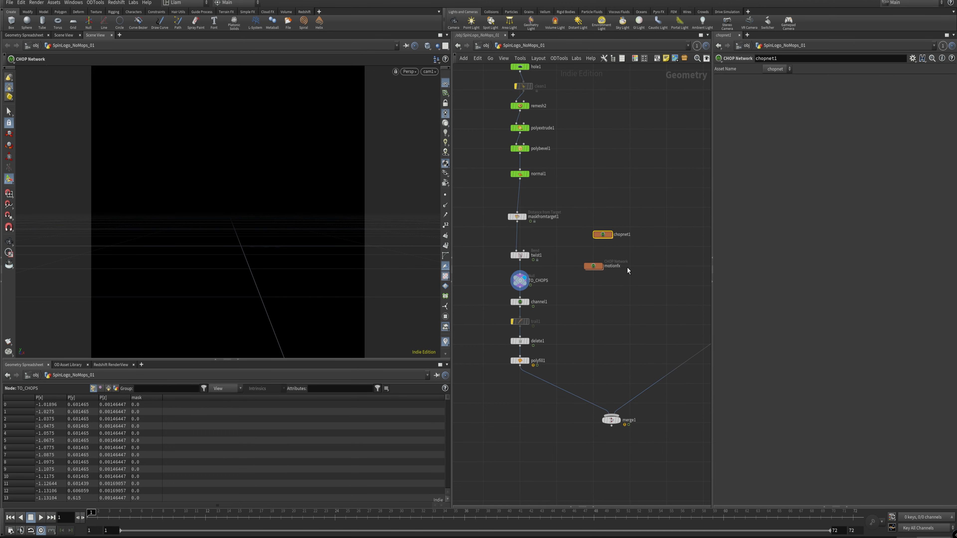
pyautogui.press('Delete')
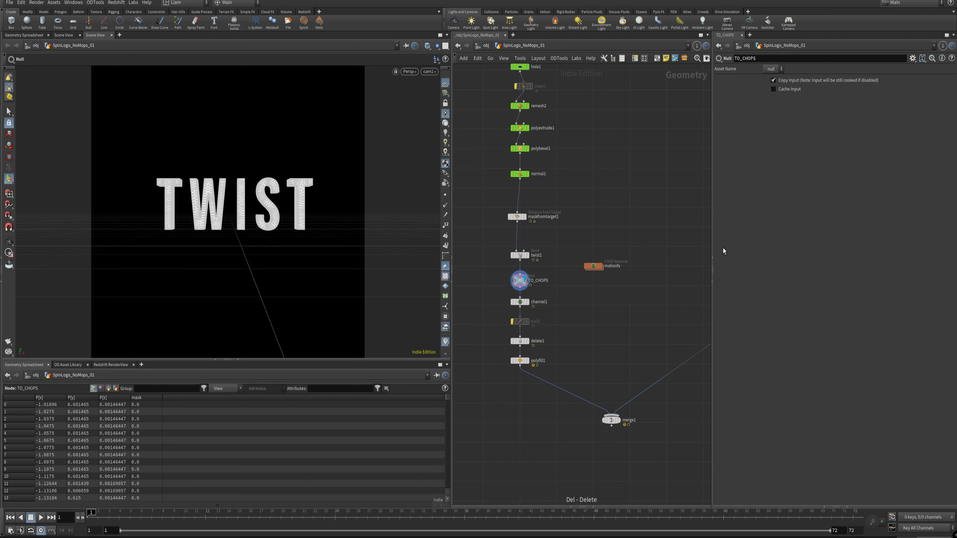
# Step: Open the motionfx network and examine the SOP source path of geometry1
pyautogui.moveTo(597, 267); pyautogui.dragTo(595, 267)
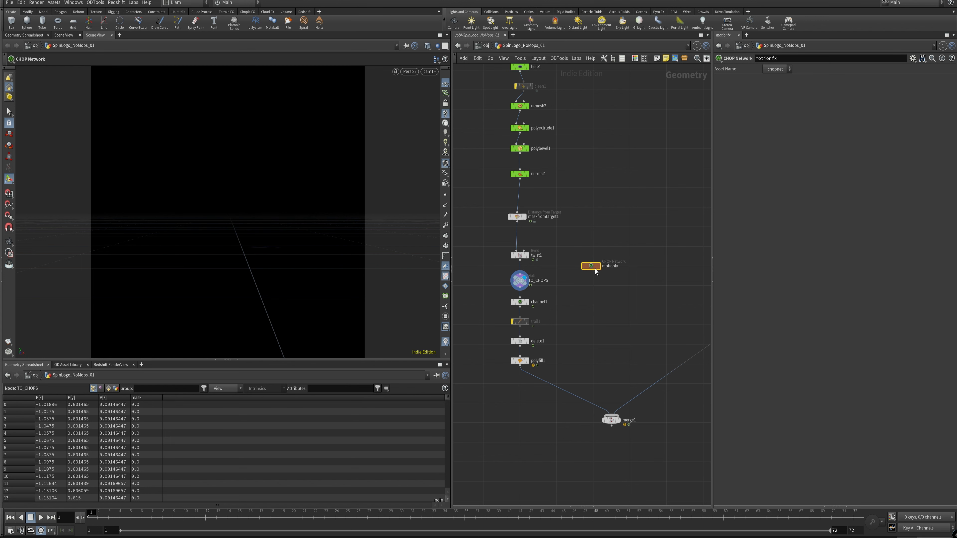
pyautogui.doubleClick(594, 268)
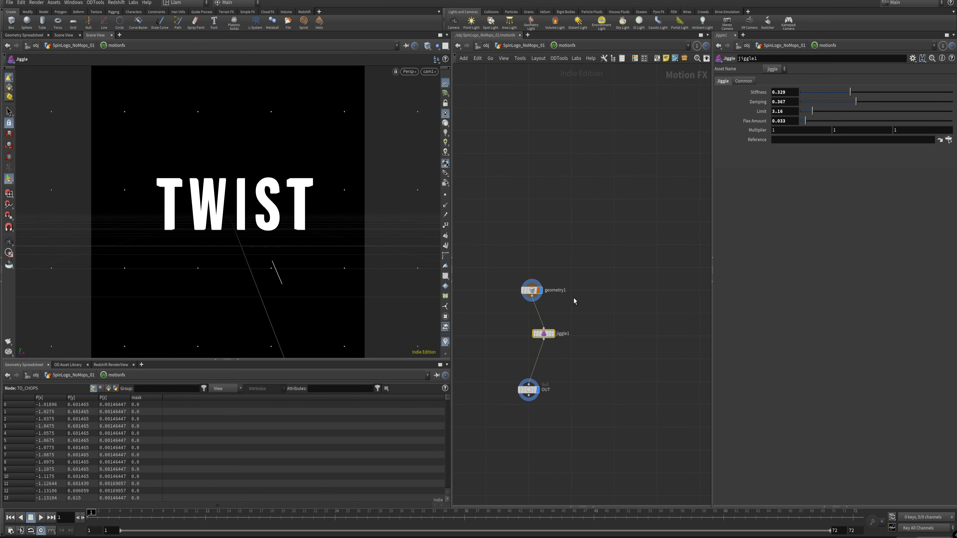
pyautogui.click(531, 290)
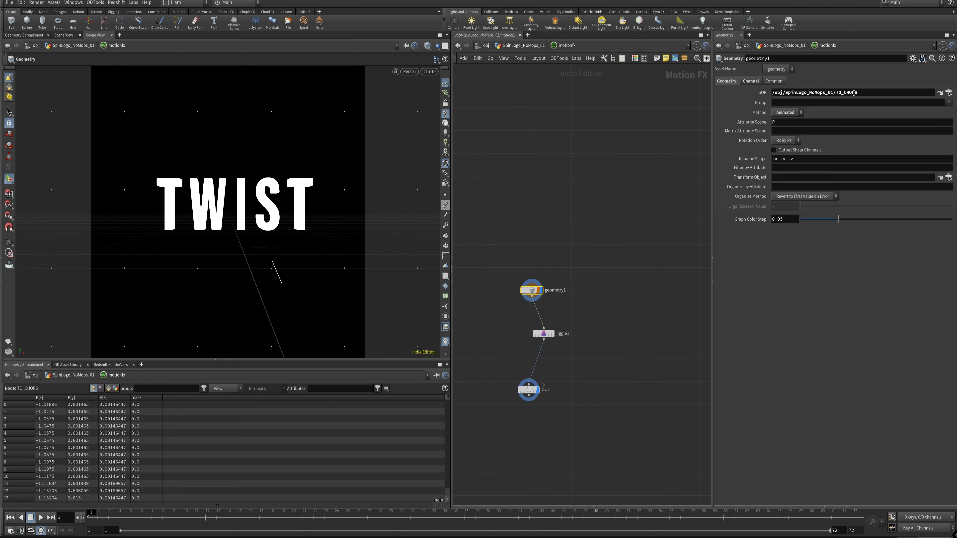
pyautogui.click(533, 46)
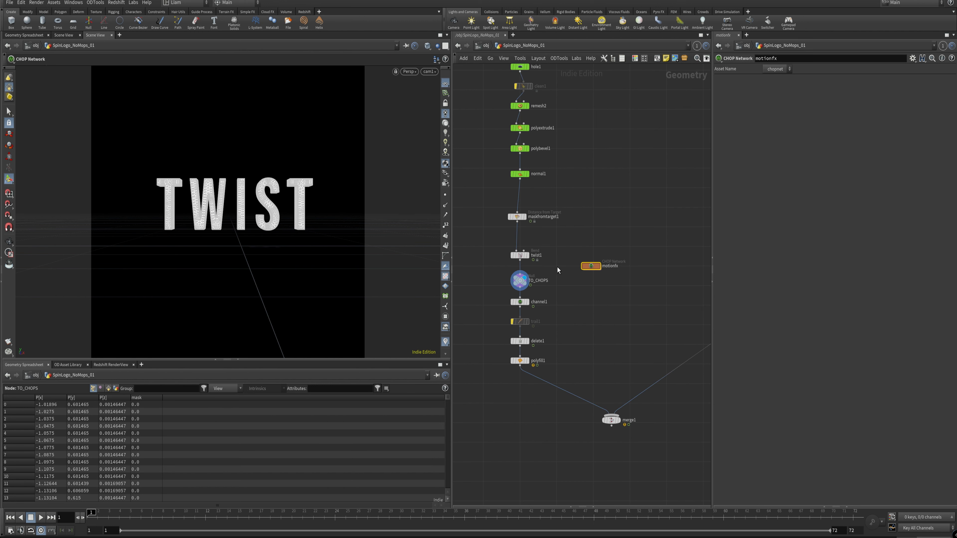
pyautogui.doubleClick(590, 265)
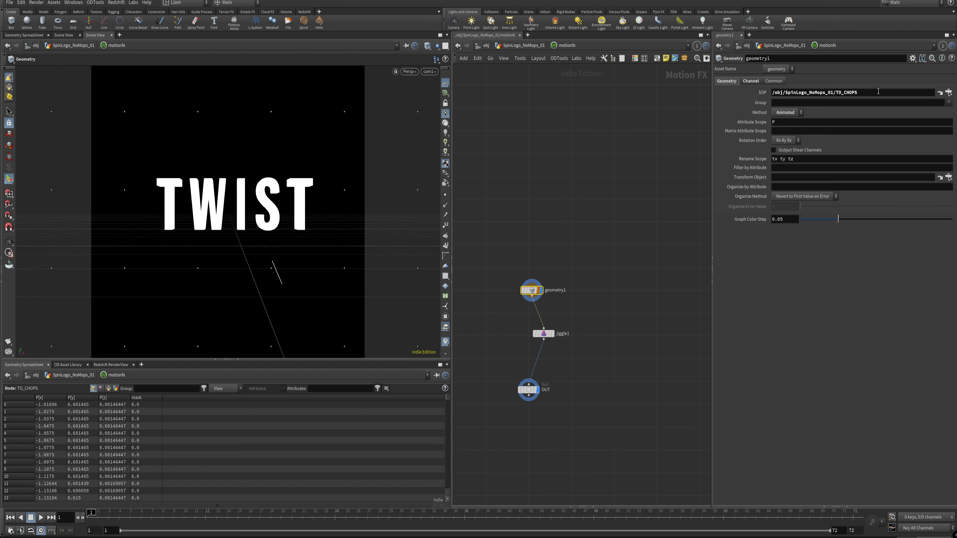
# Step: Switch geometry1's Method to Static and return it to Animated
pyautogui.click(794, 113)
pyautogui.click(785, 121)
pyautogui.click(797, 113)
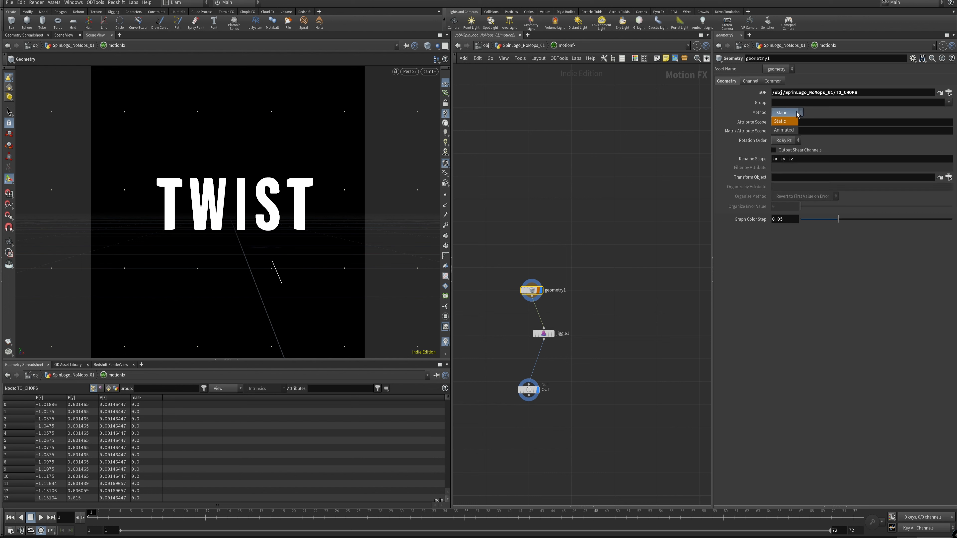
pyautogui.click(783, 130)
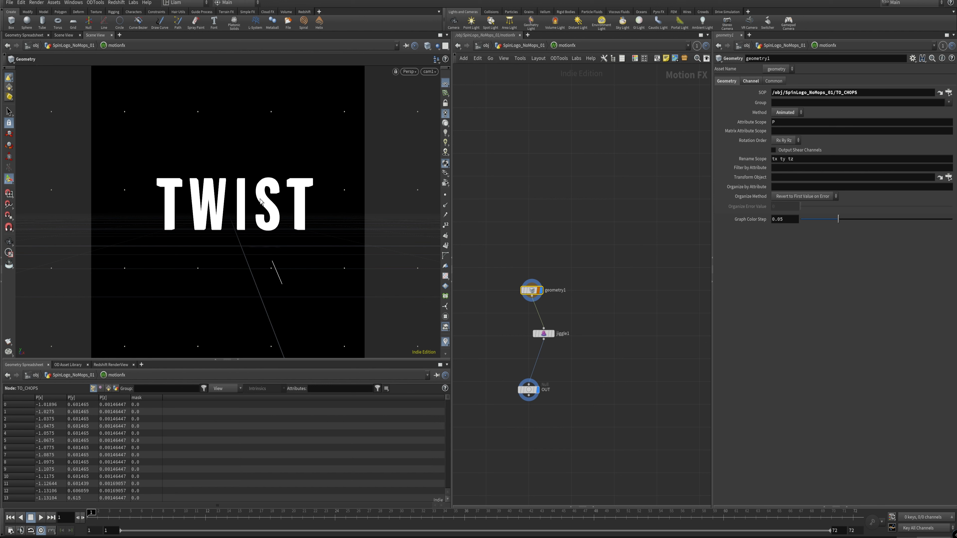
# Step: Play the timeline with channel1 displayed and return to jiggle1's parameters inside motionfx
pyautogui.moveTo(572, 351); pyautogui.dragTo(541, 324)
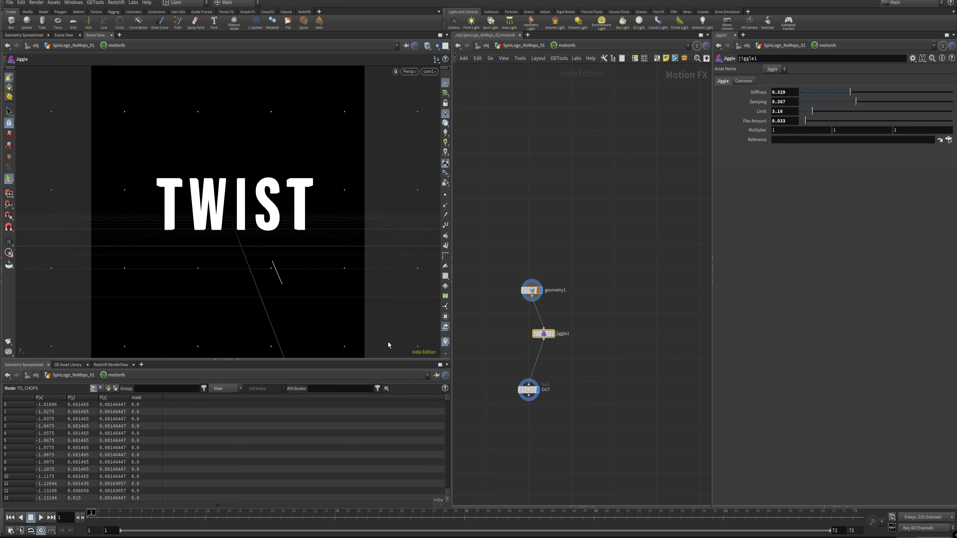
pyautogui.click(40, 518)
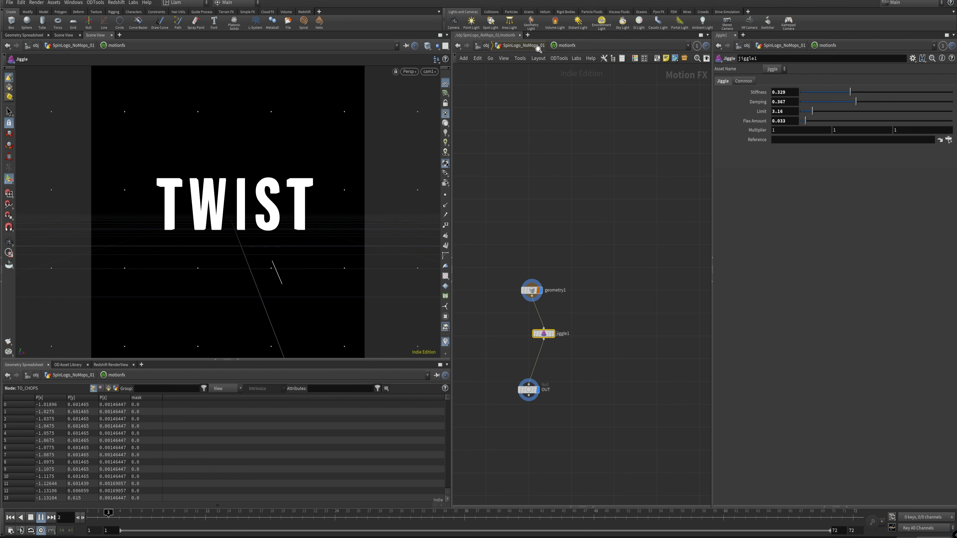
pyautogui.click(507, 46)
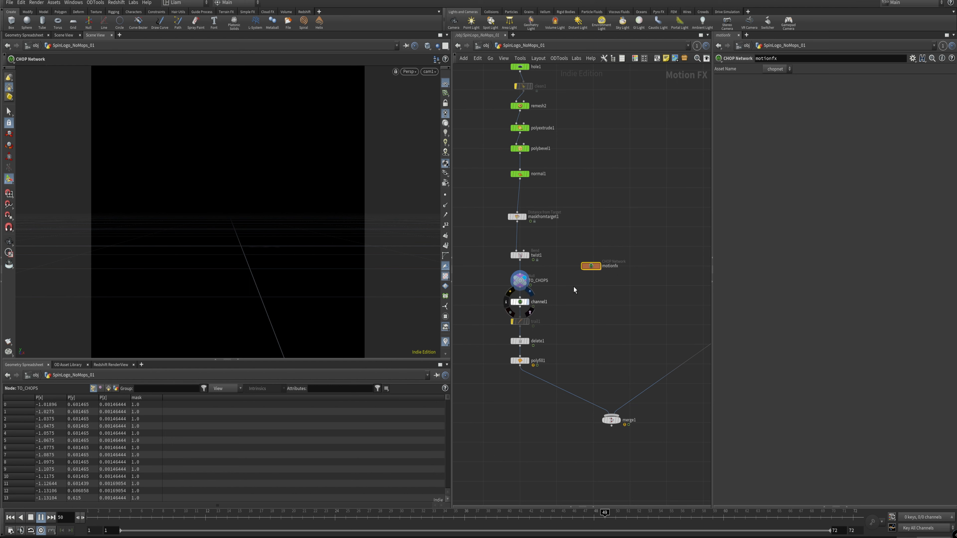
pyautogui.doubleClick(591, 266)
pyautogui.click(618, 240)
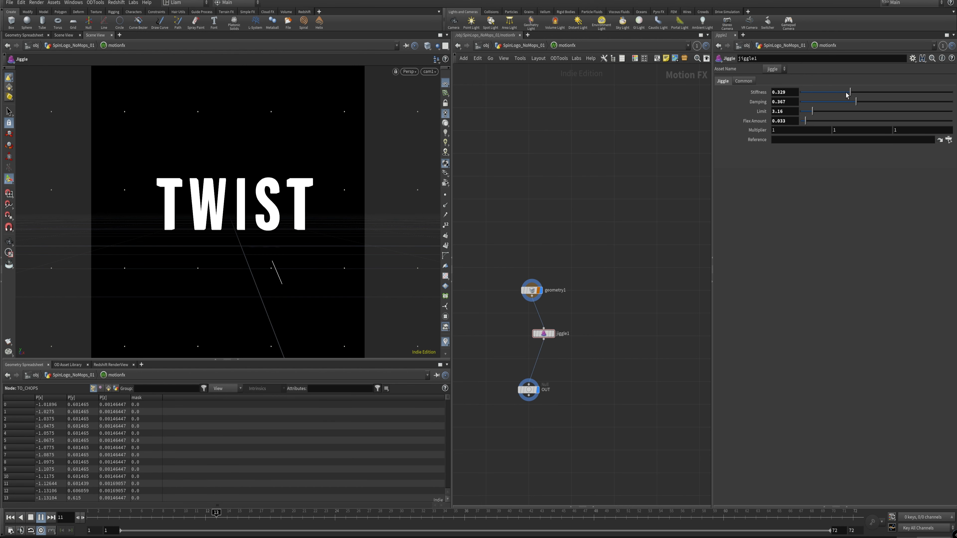
# Step: Adjust jiggle1 during playback, setting Stiffness to 0.128 and Damping to 0.217
pyautogui.click(810, 92)
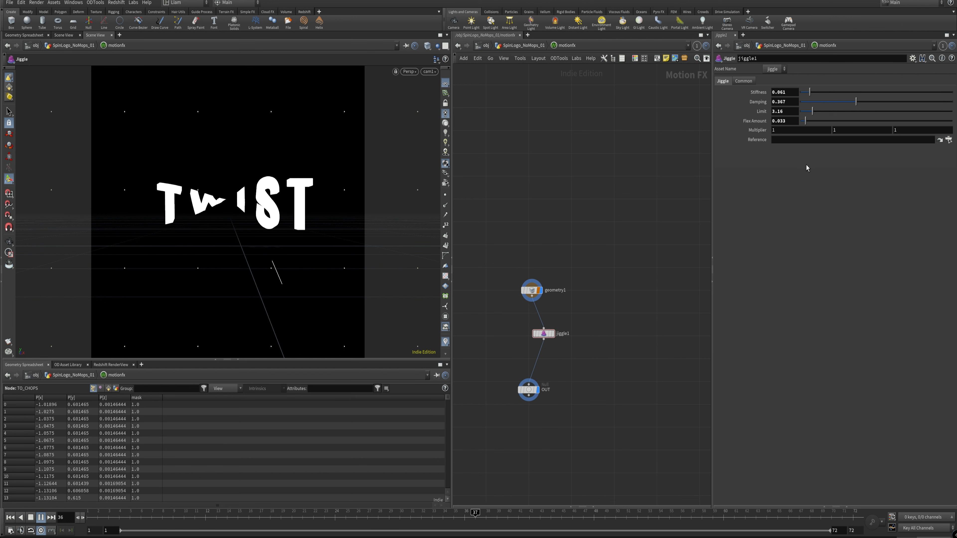
pyautogui.click(935, 93)
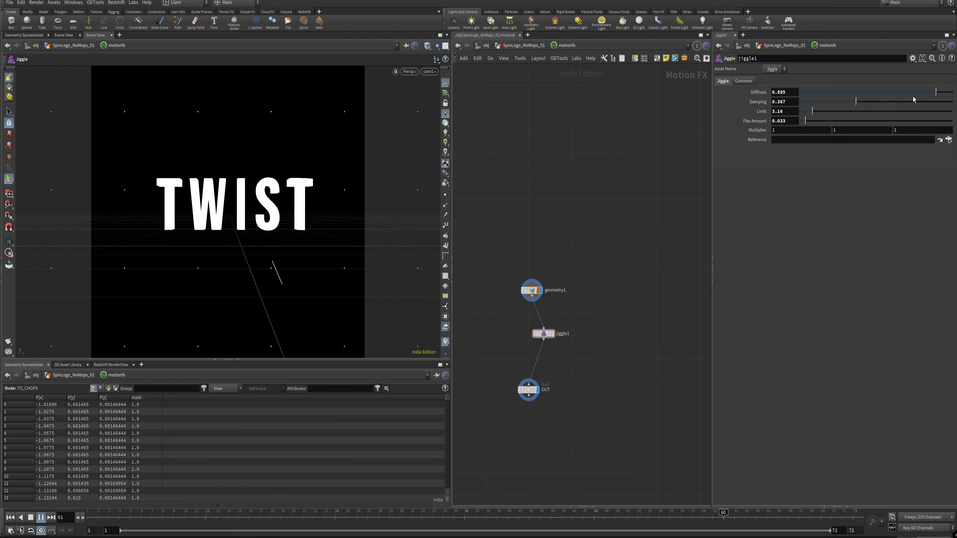
pyautogui.click(820, 93)
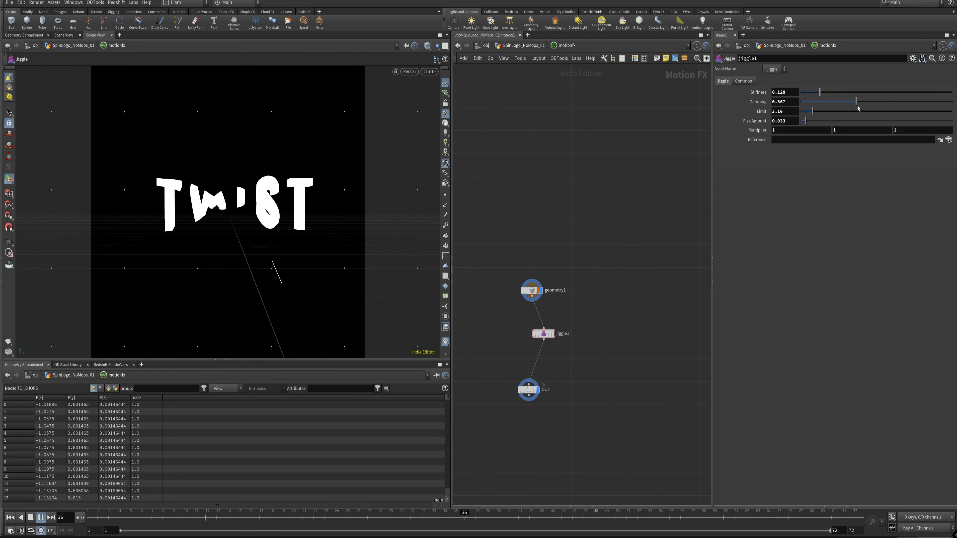
pyautogui.click(808, 102)
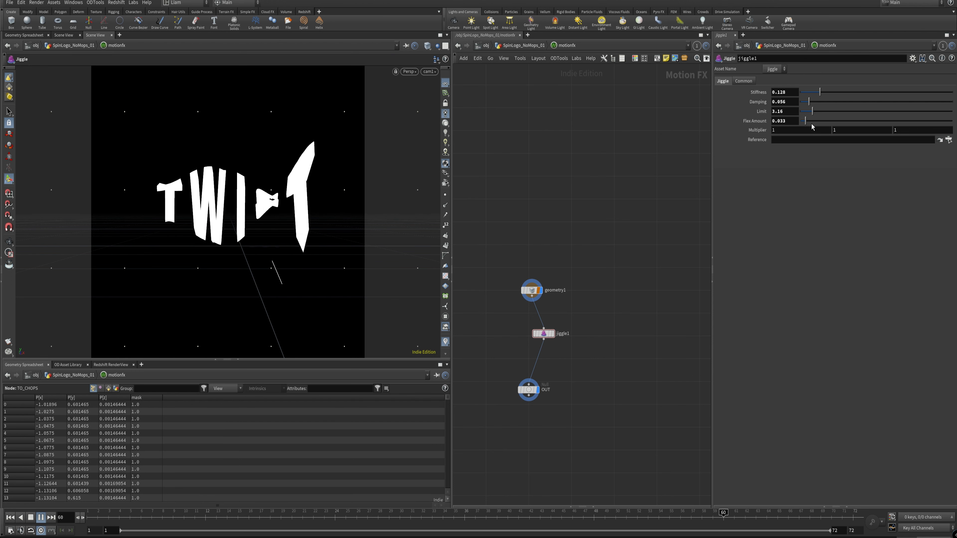
pyautogui.click(907, 103)
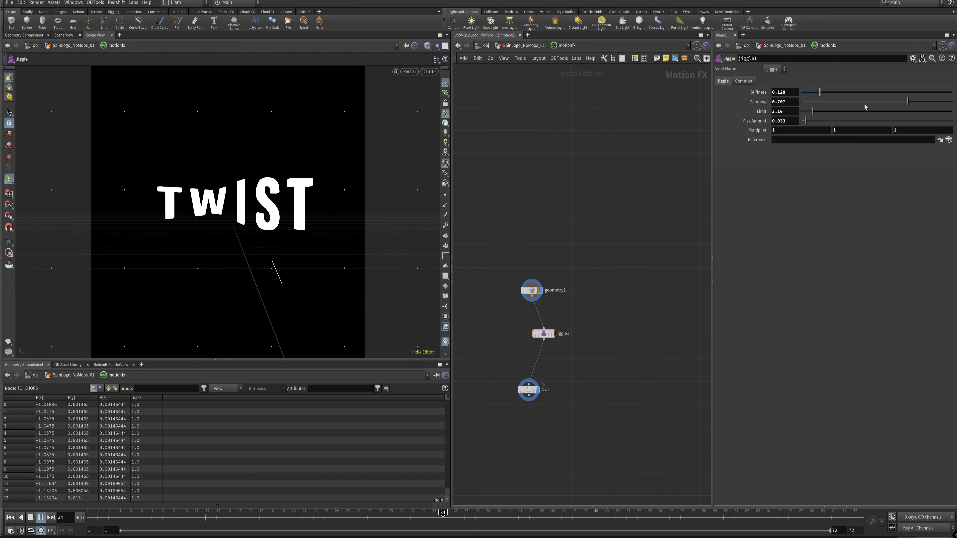
pyautogui.click(833, 101)
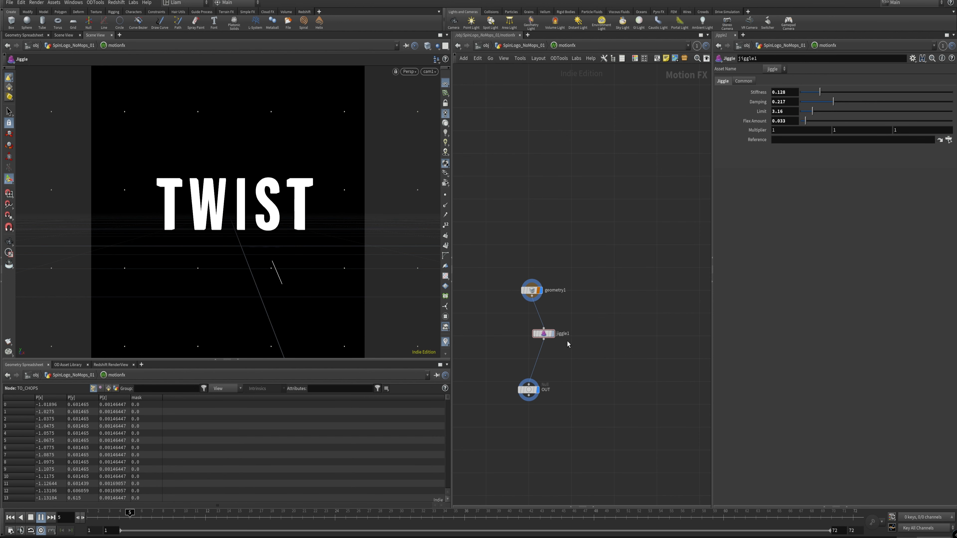
# Step: Line up the OUT node beneath jiggle1 in motionfx, return to the SpinLogo_NoMops_01 network and open channel1's parameters
pyautogui.moveTo(583, 428); pyautogui.dragTo(554, 385)
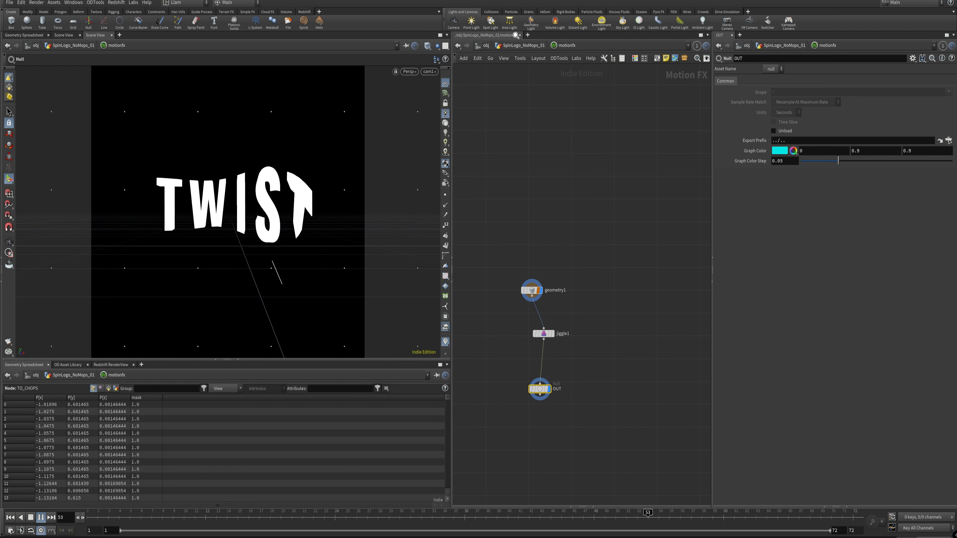
pyautogui.click(541, 47)
pyautogui.click(536, 47)
pyautogui.click(539, 46)
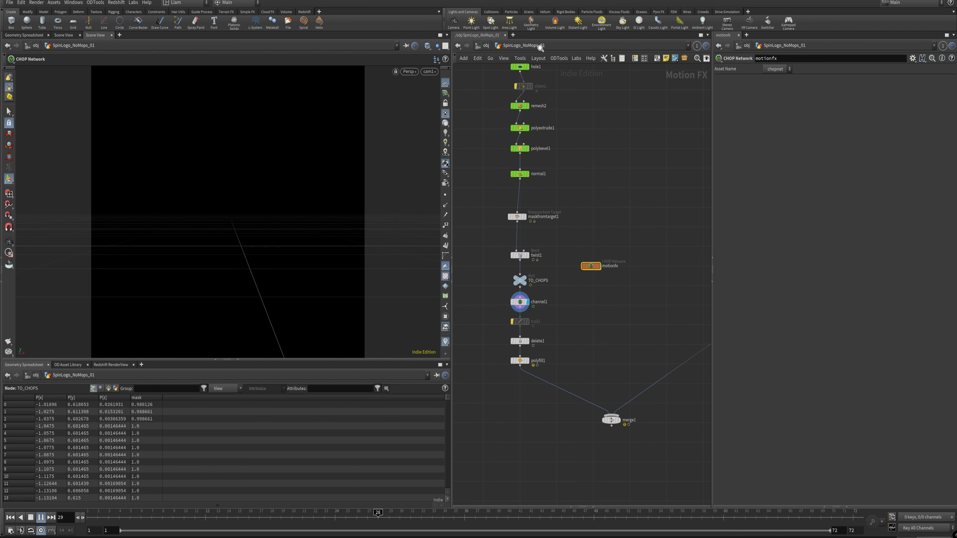
pyautogui.click(529, 304)
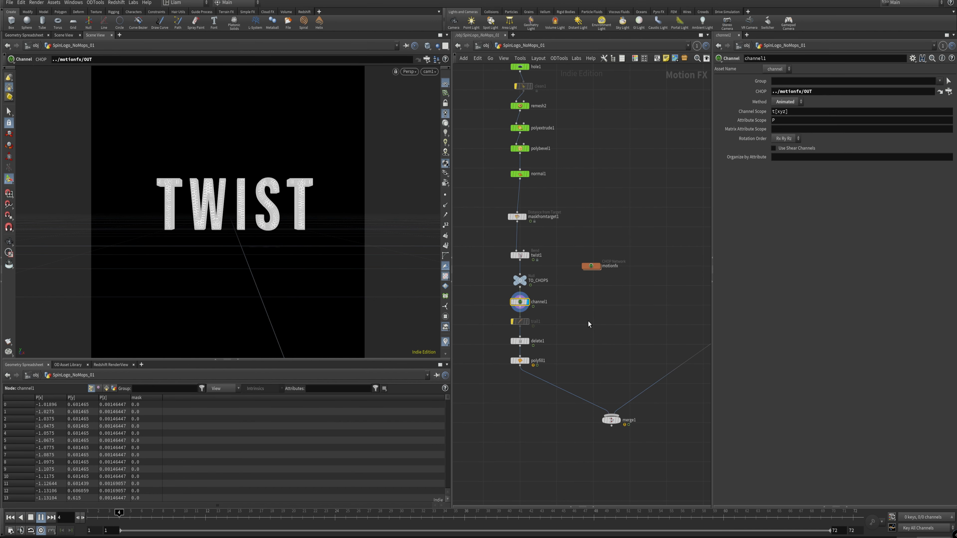
pyautogui.press('Tab')
pyautogui.write('chan')
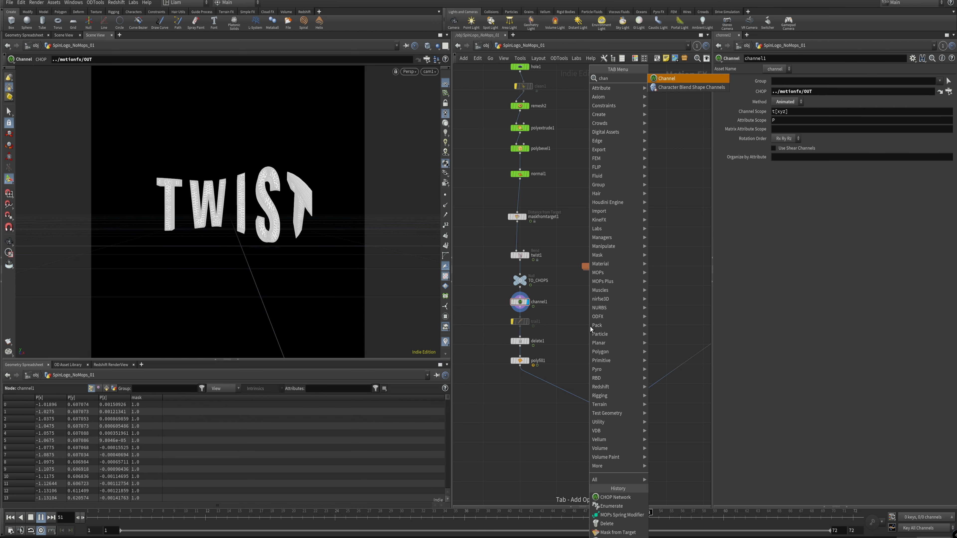
pyautogui.write('ne')
pyautogui.press('Escape')
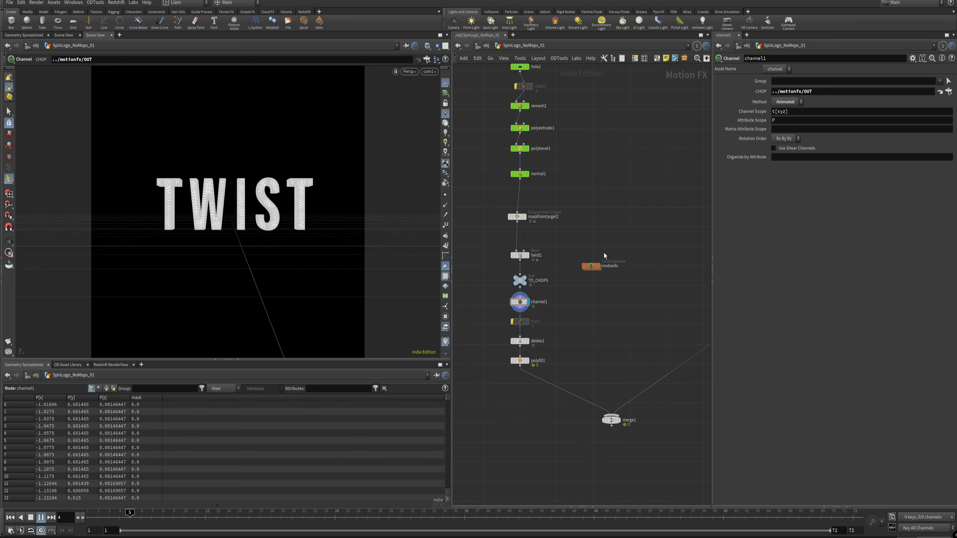
# Step: Review the motionfx network node and the Method options of channel1 during playback
pyautogui.click(590, 266)
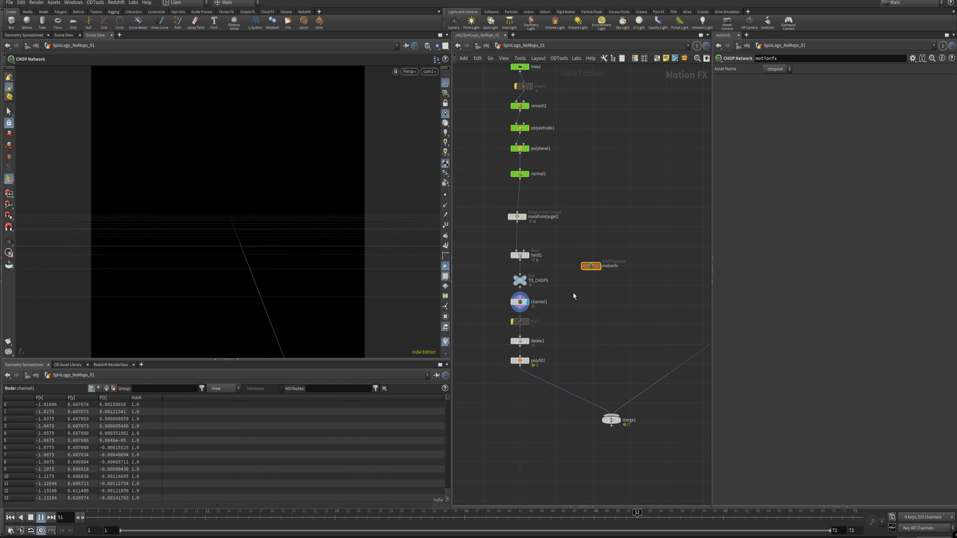
pyautogui.click(519, 302)
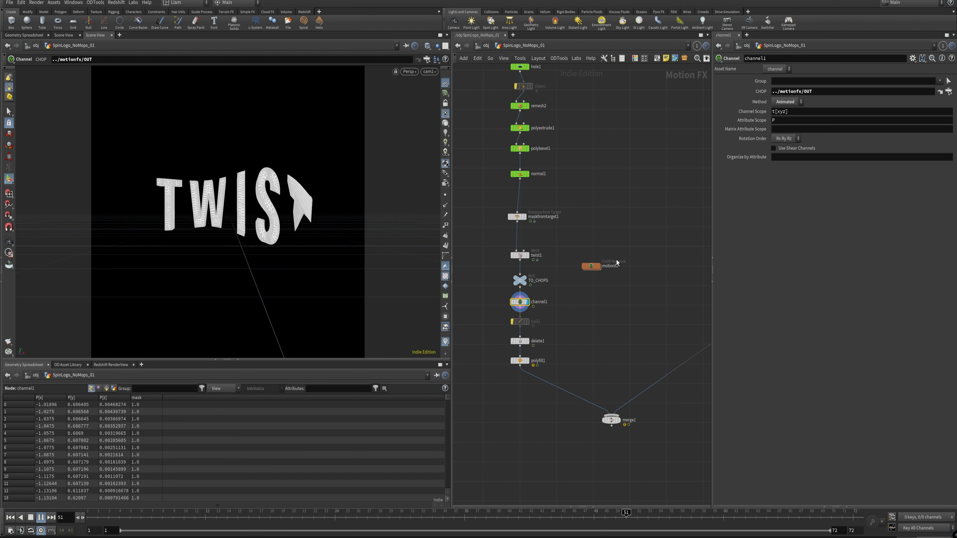
pyautogui.click(798, 101)
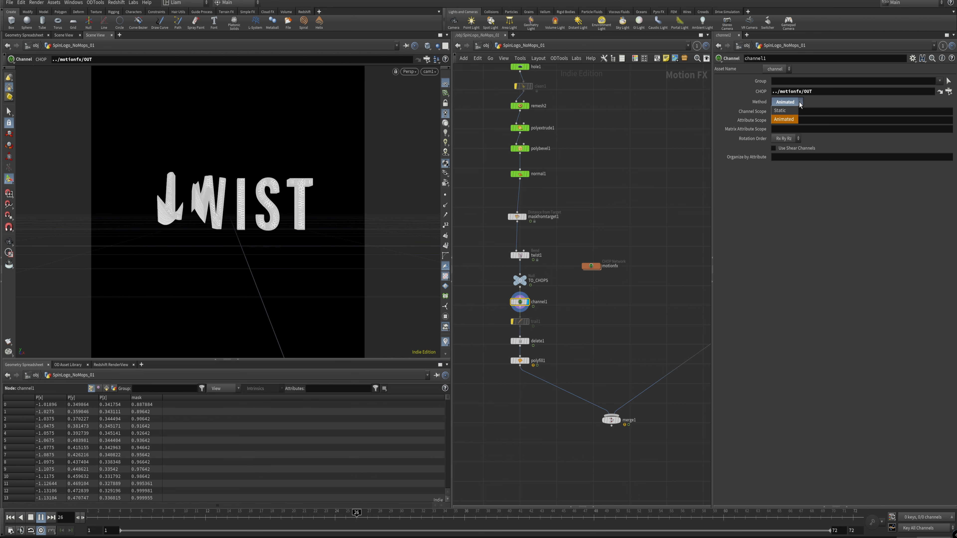
pyautogui.click(833, 104)
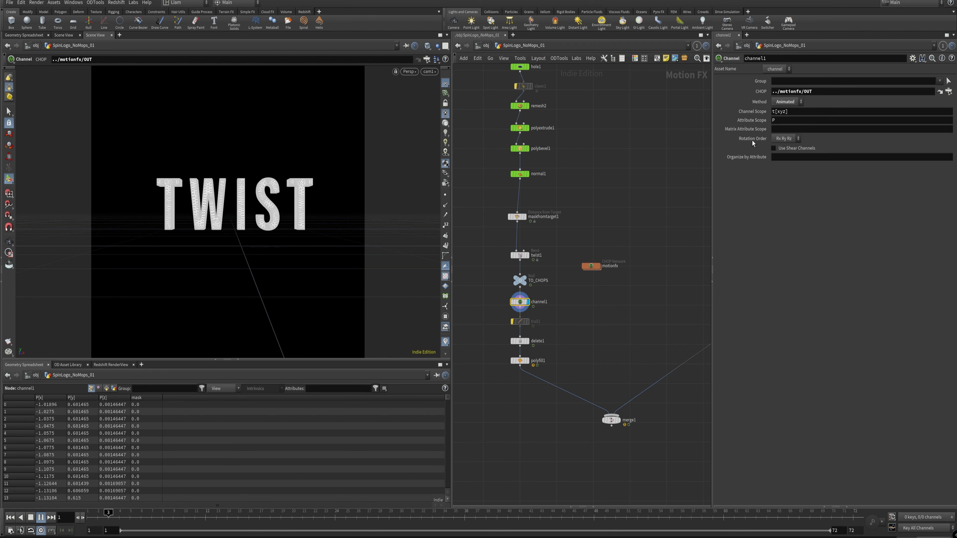
# Step: Display merge1 and enable the bypassed TO_CHOPS2 and channel2 nodes in the SHOUT branch
pyautogui.moveTo(625, 171); pyautogui.dragTo(608, 211, button='middle')
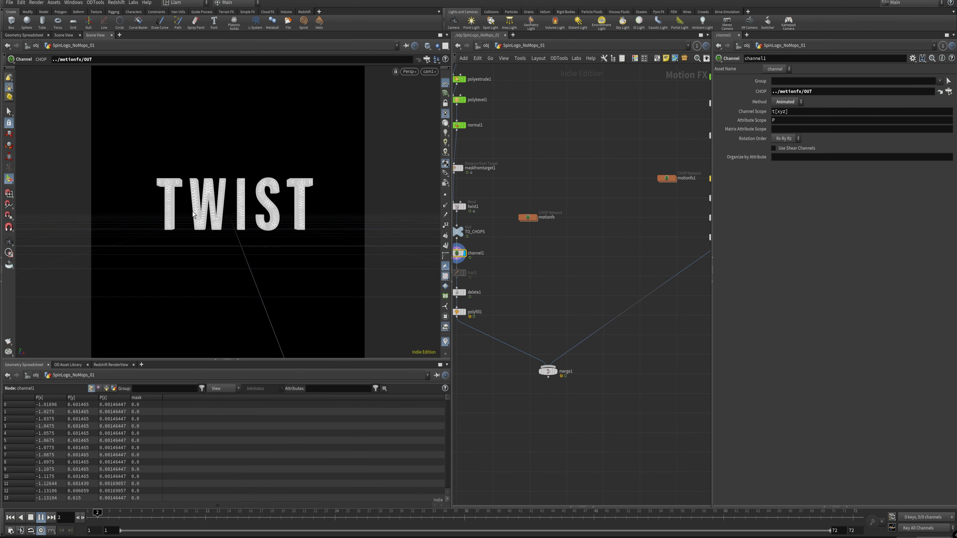
pyautogui.moveTo(577, 216); pyautogui.dragTo(435, 310, button='middle')
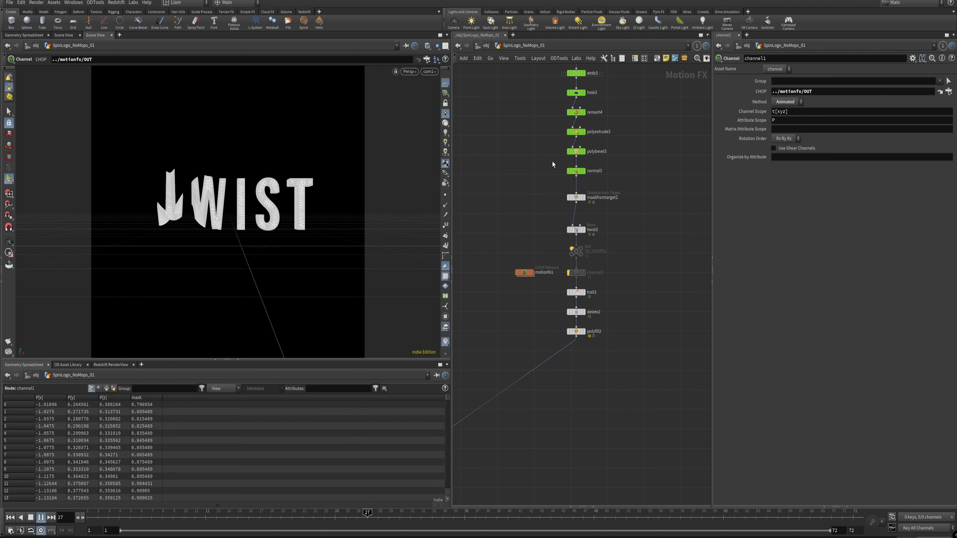
pyautogui.moveTo(504, 332); pyautogui.dragTo(620, 219, button='middle')
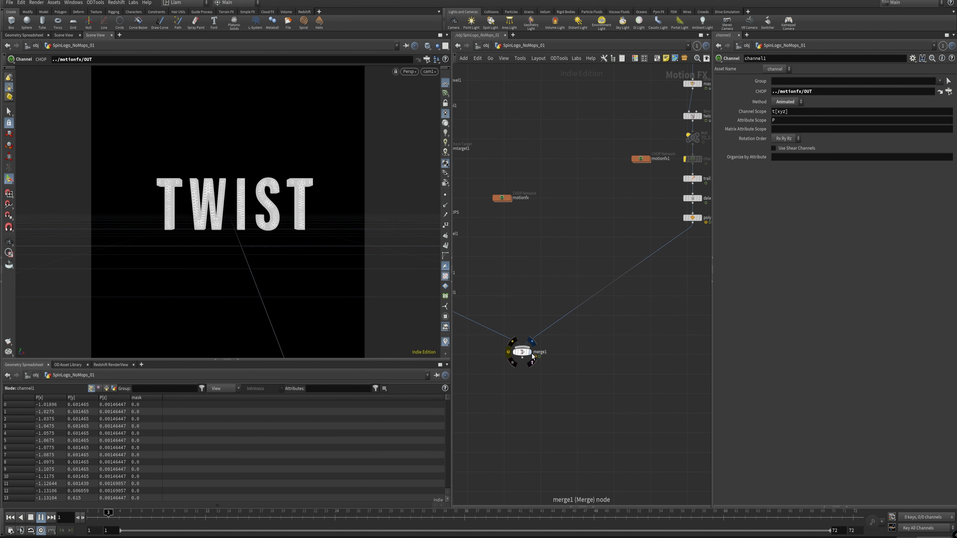
pyautogui.click(529, 352)
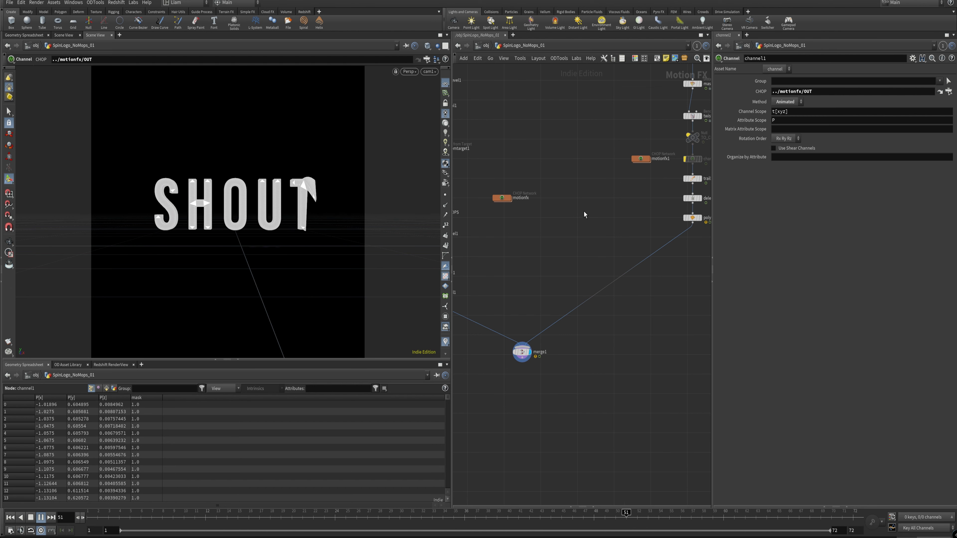
pyautogui.moveTo(560, 221); pyautogui.dragTo(500, 264, button='middle')
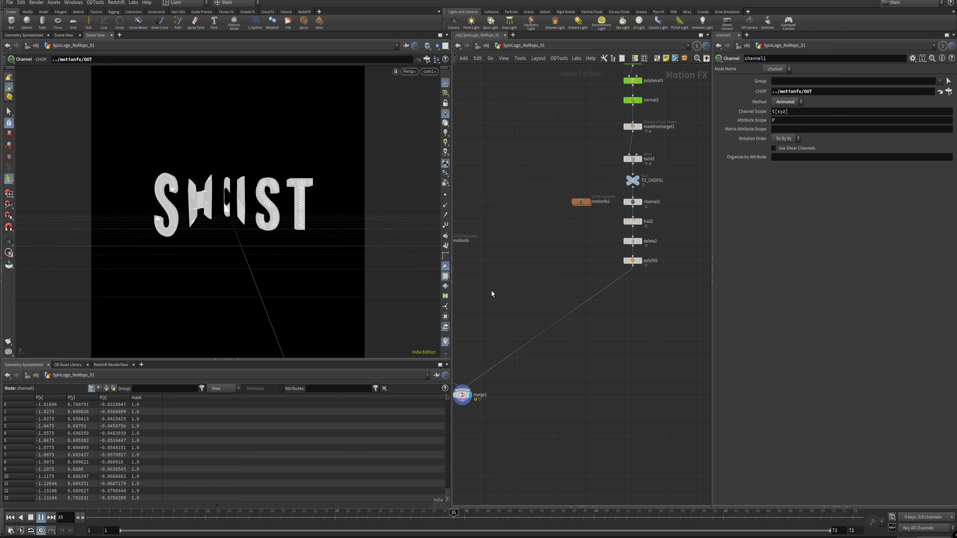
pyautogui.moveTo(522, 295); pyautogui.dragTo(581, 273, button='middle')
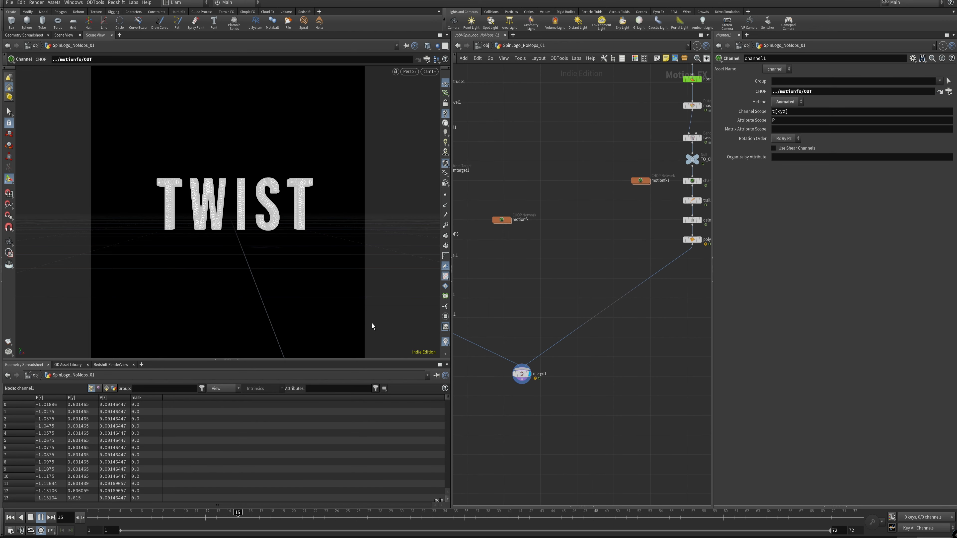
# Step: Enable the bypassed trail1 node between channel1 and delete1 in the TWIST branch
pyautogui.moveTo(512, 275); pyautogui.dragTo(622, 284, button='middle')
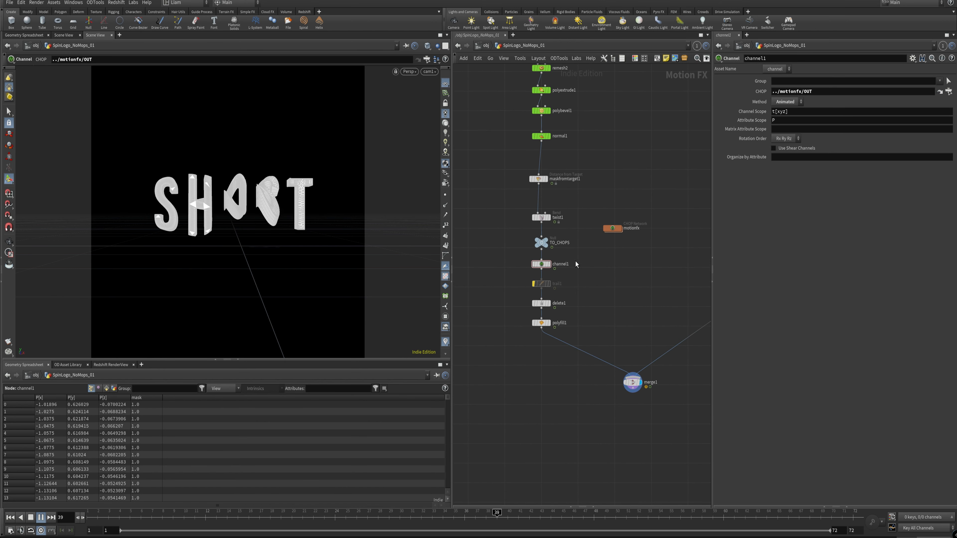
pyautogui.moveTo(577, 294); pyautogui.dragTo(529, 283)
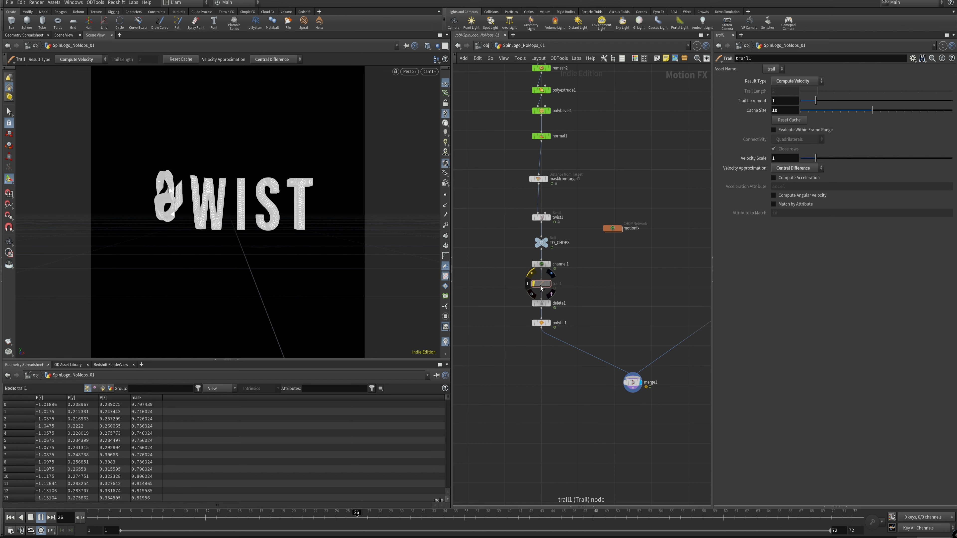
pyautogui.click(533, 277)
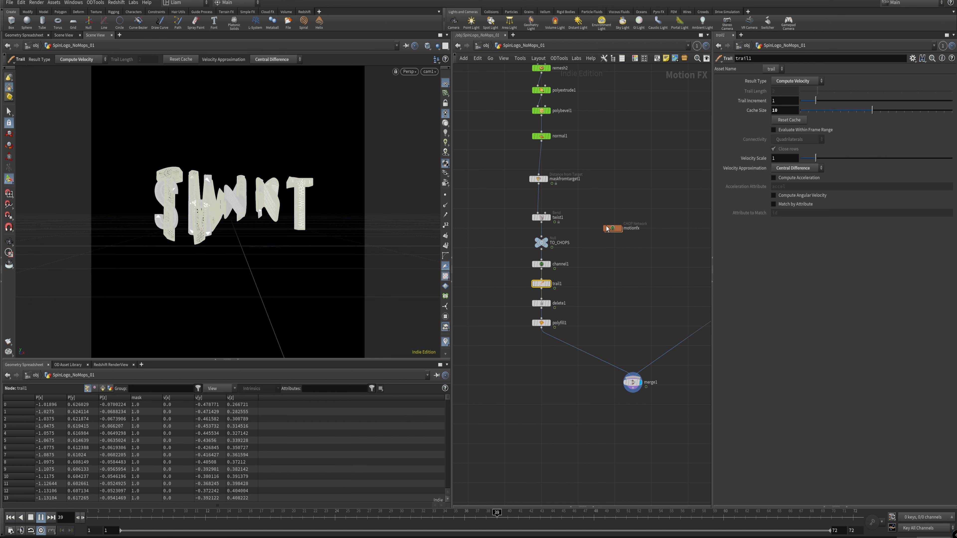
pyautogui.click(586, 278)
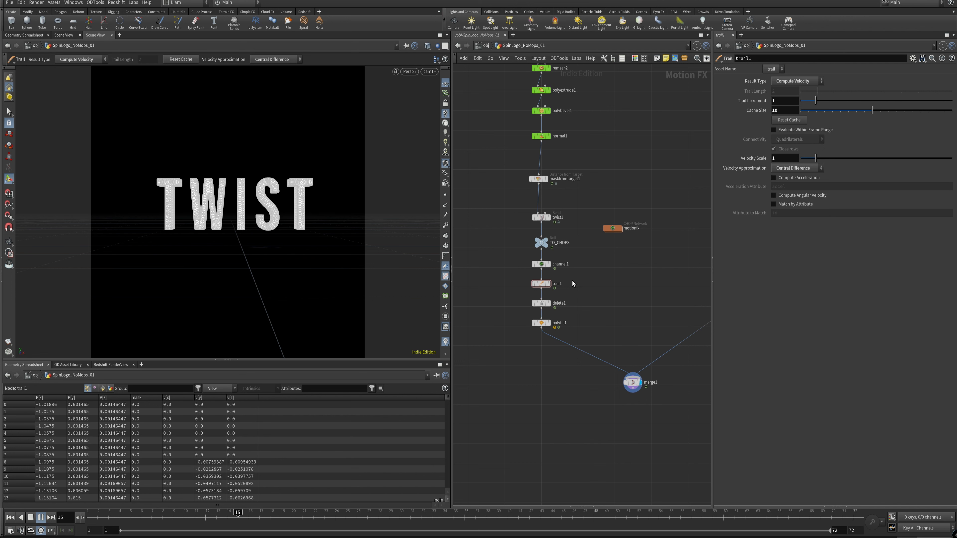
# Step: Check the Result Type options of trail1, keeping Compute Velocity selected
pyautogui.click(541, 283)
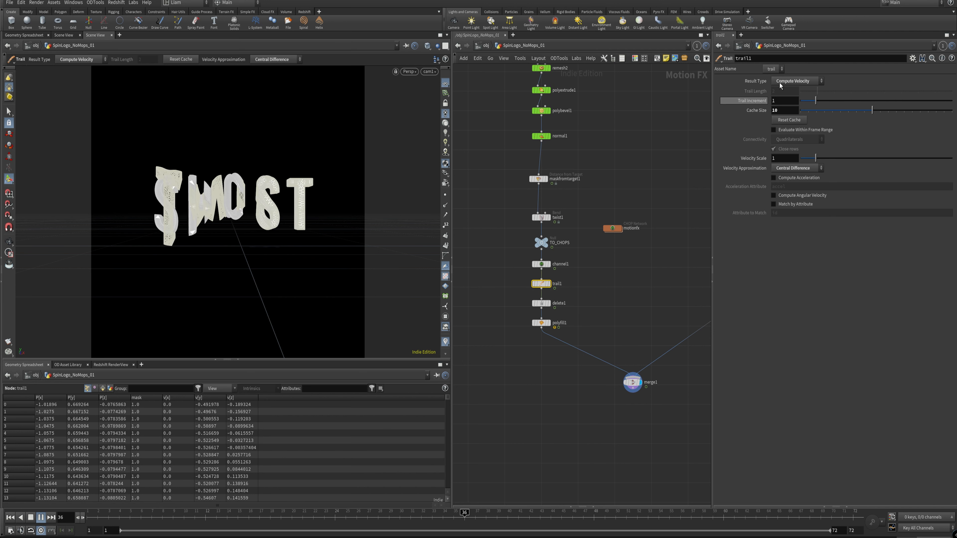
pyautogui.click(796, 81)
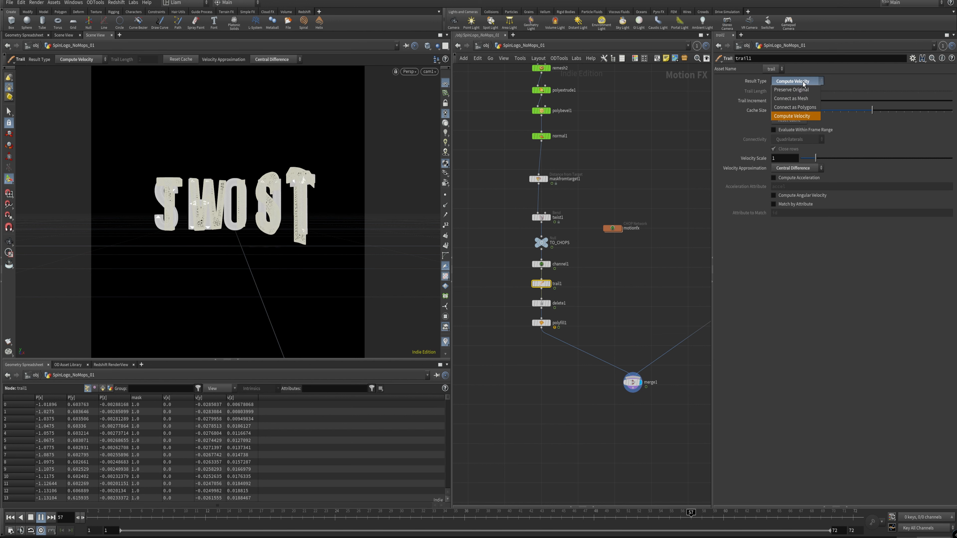
pyautogui.click(800, 116)
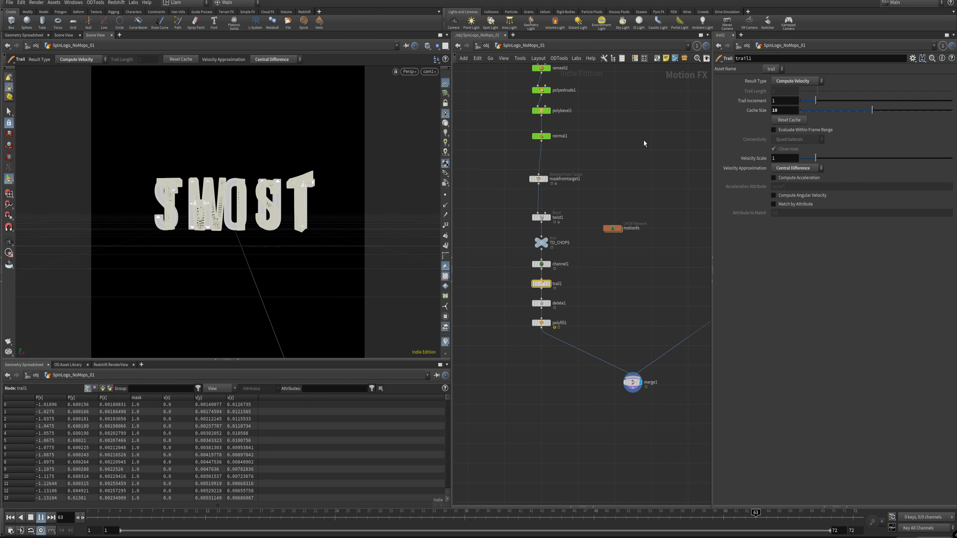
# Step: Stop playback at frame 1 and switch to the SpinLogo_Mops network
pyautogui.click(640, 257)
pyautogui.moveTo(625, 251); pyautogui.dragTo(580, 228, button='middle')
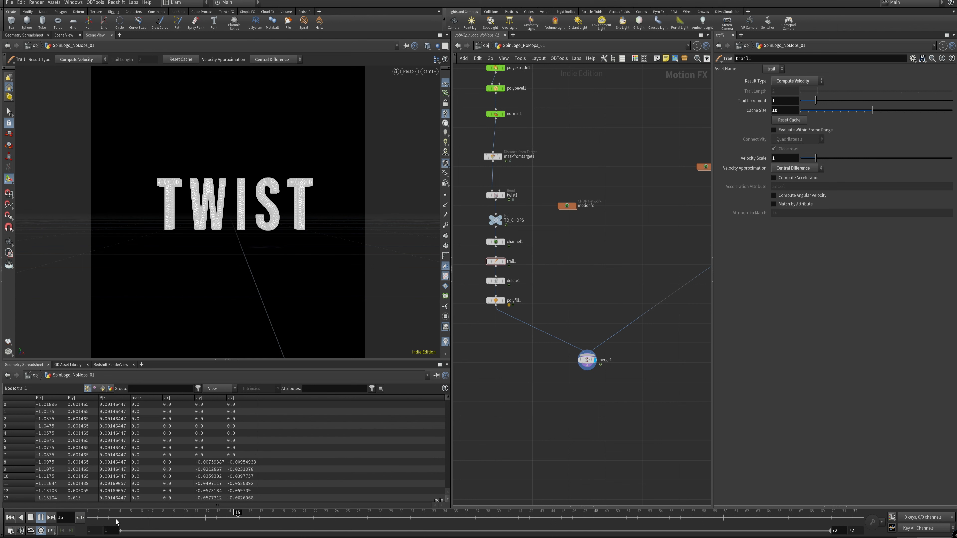
pyautogui.moveTo(118, 521); pyautogui.dragTo(88, 517)
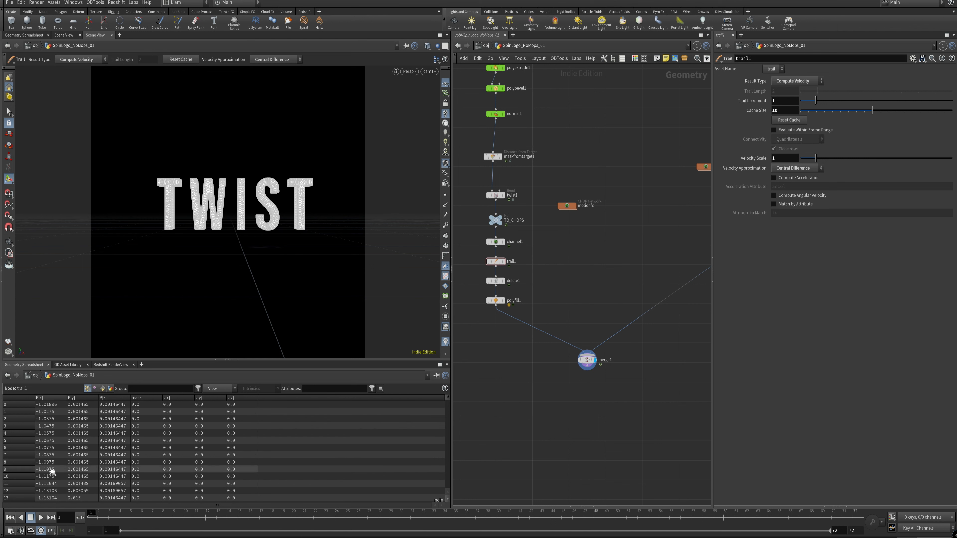
pyautogui.click(536, 48)
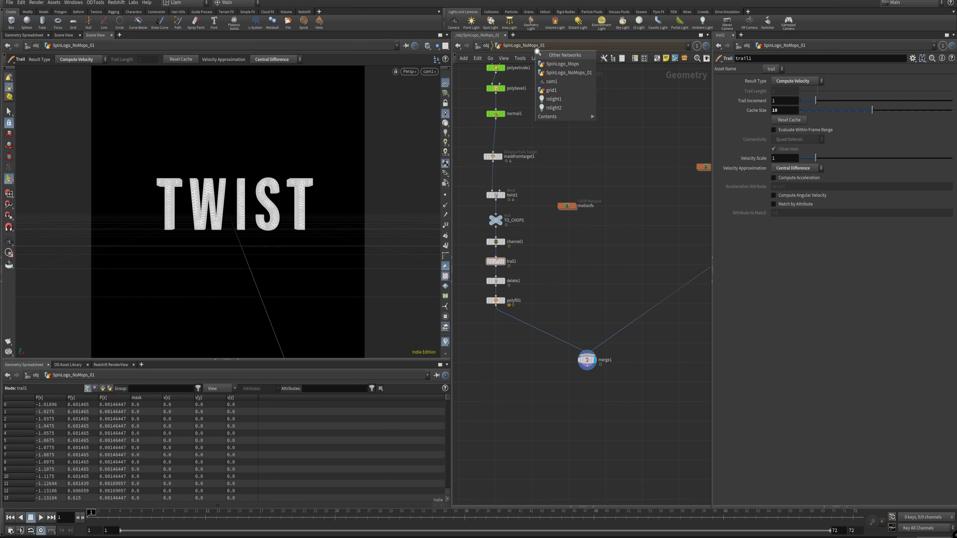
pyautogui.click(570, 64)
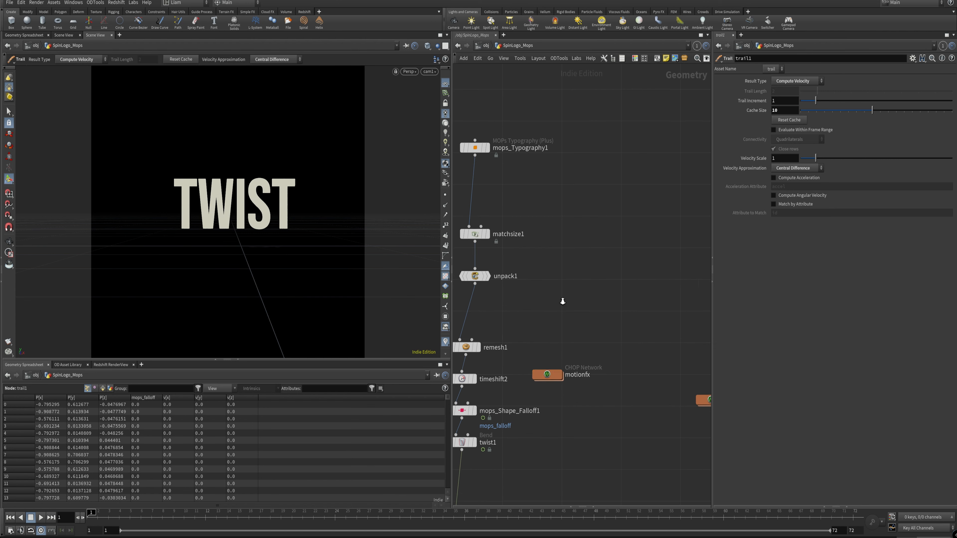
# Step: Display mops_Typography1 and examine its text and Bevel & Extrude settings
pyautogui.scroll(2, 553, 358)
pyautogui.moveTo(591, 340); pyautogui.dragTo(618, 318, button='middle')
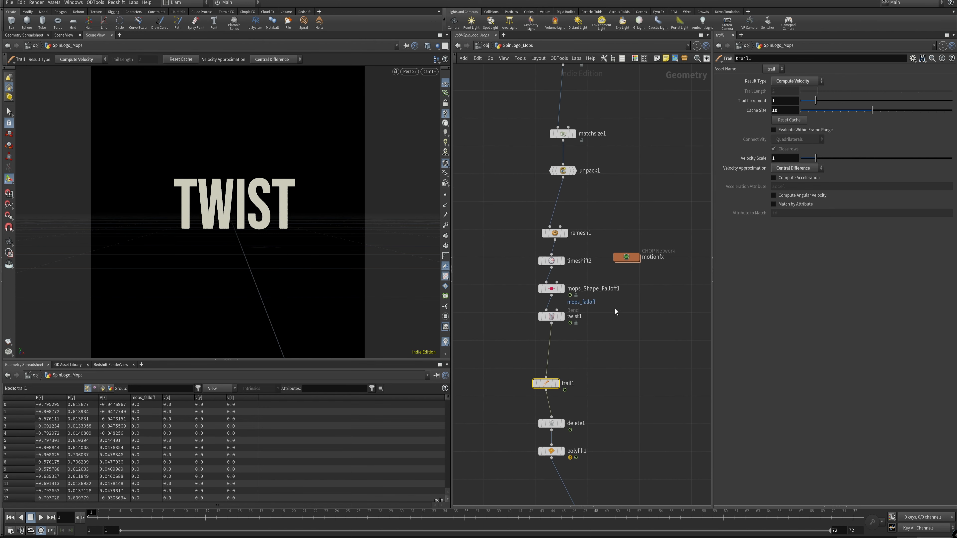
pyautogui.scroll(2, 603, 306)
pyautogui.moveTo(639, 173); pyautogui.dragTo(596, 314, button='middle')
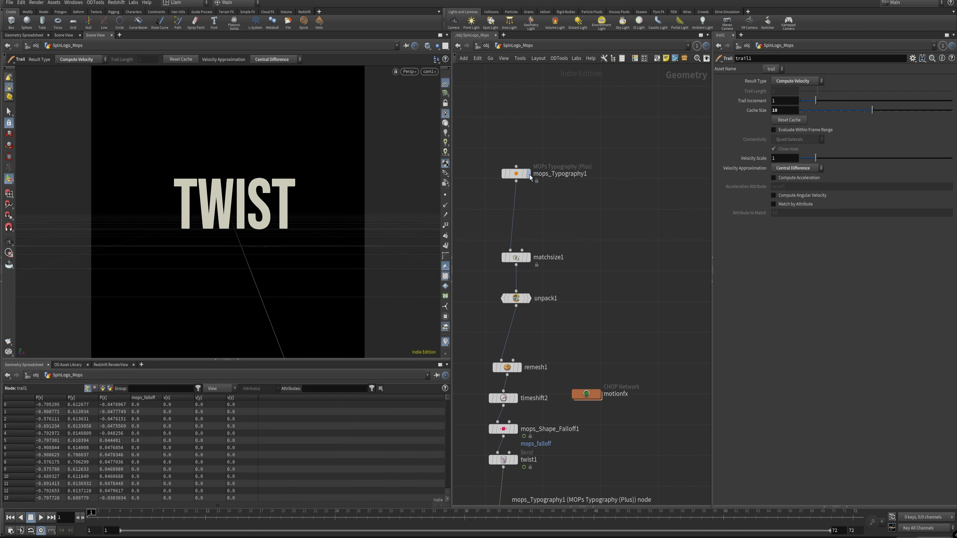
pyautogui.click(515, 174)
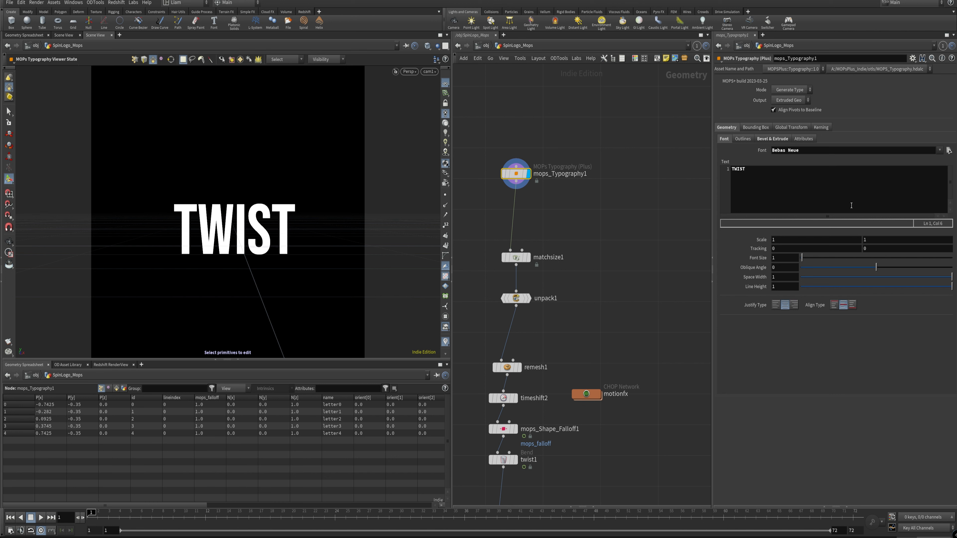
pyautogui.click(772, 140)
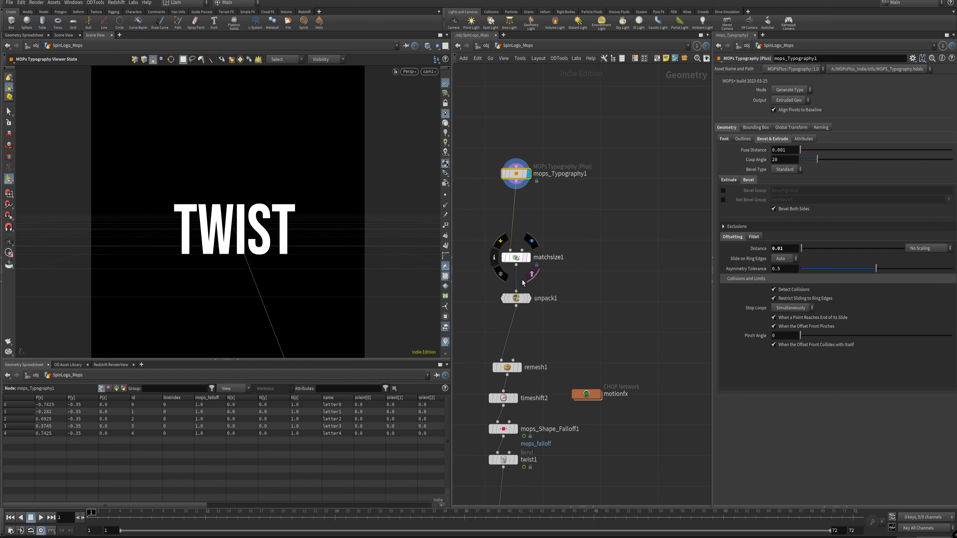
# Step: Display matchsize1 and test its Justify Y alignment with Center and Max, leaving it on Center
pyautogui.click(517, 246)
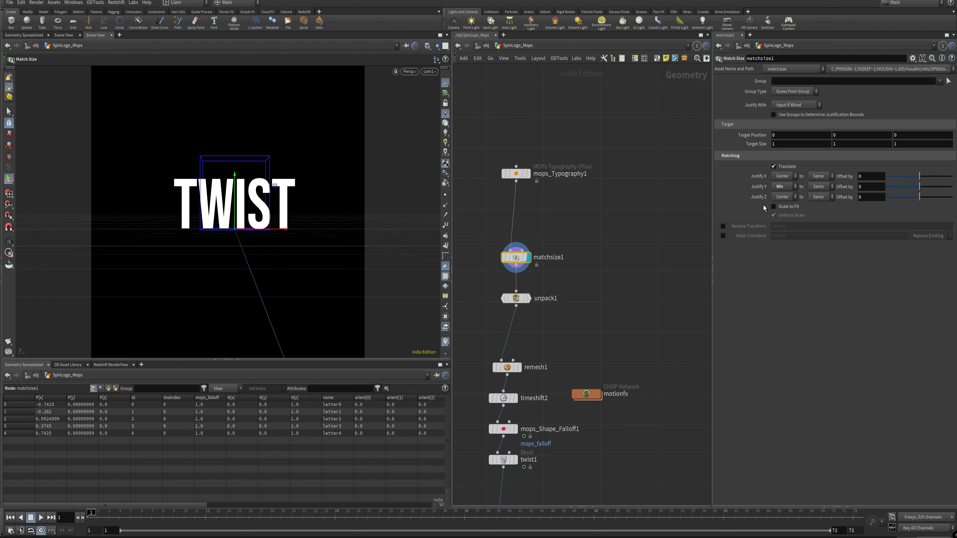
pyautogui.click(791, 187)
pyautogui.click(780, 212)
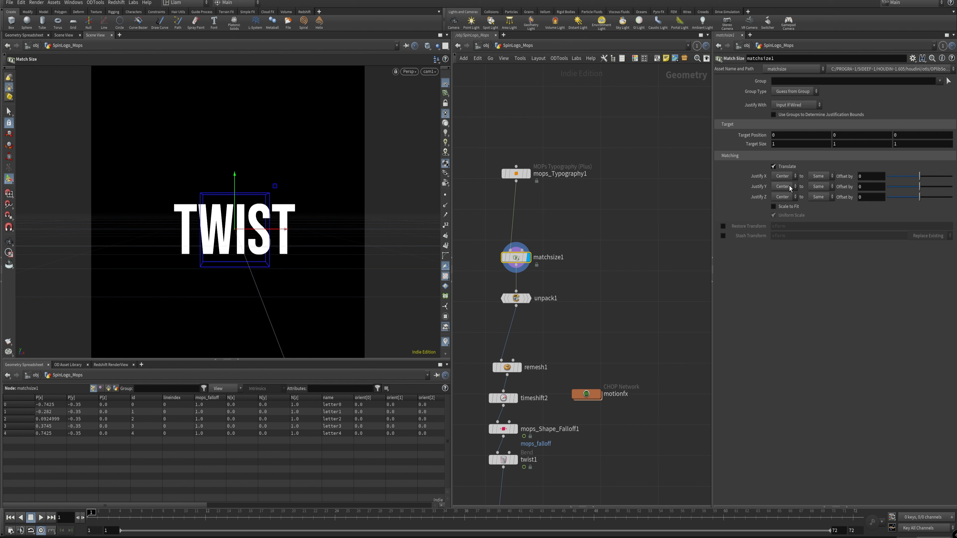
pyautogui.click(790, 187)
pyautogui.click(777, 221)
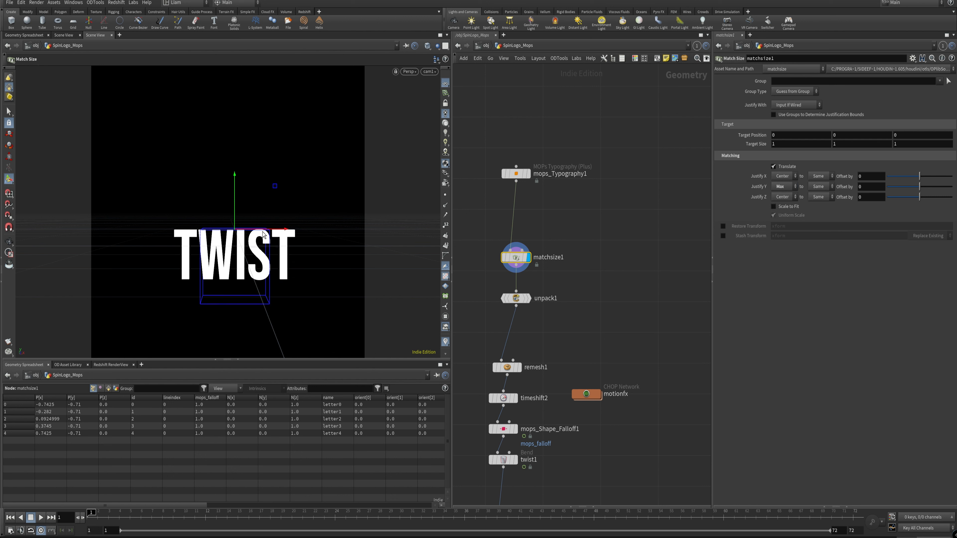
pyautogui.click(789, 187)
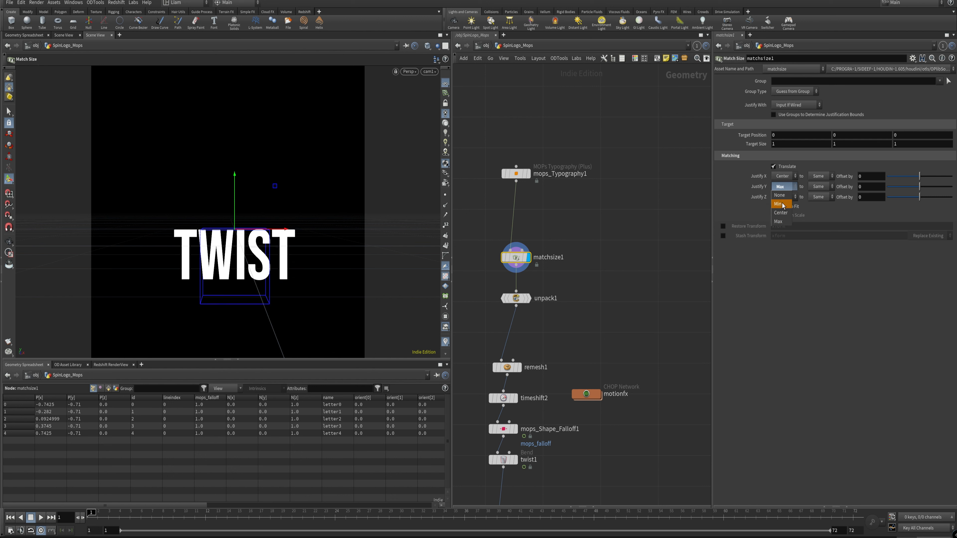
pyautogui.click(780, 212)
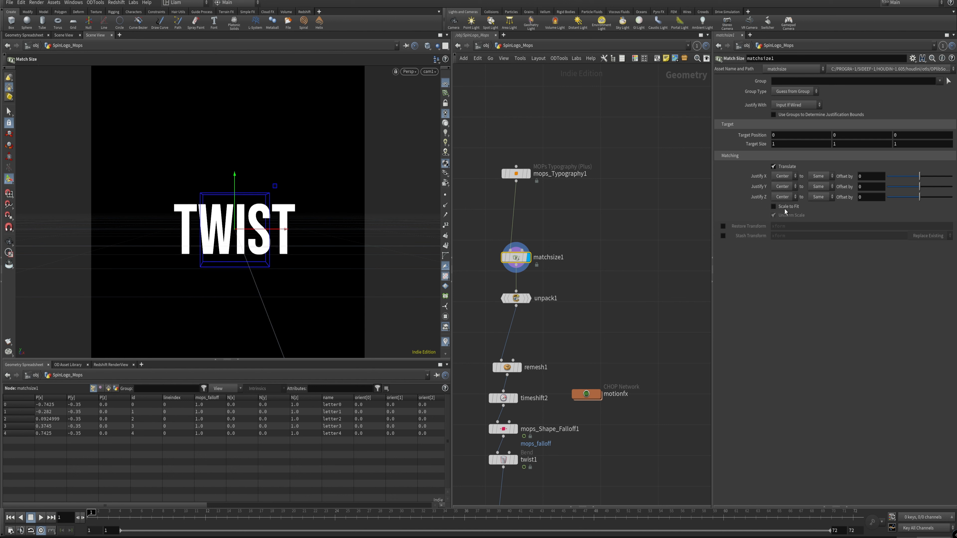
# Step: Set matchsize1's Justify Y alignment to Min and display unpack1
pyautogui.click(790, 187)
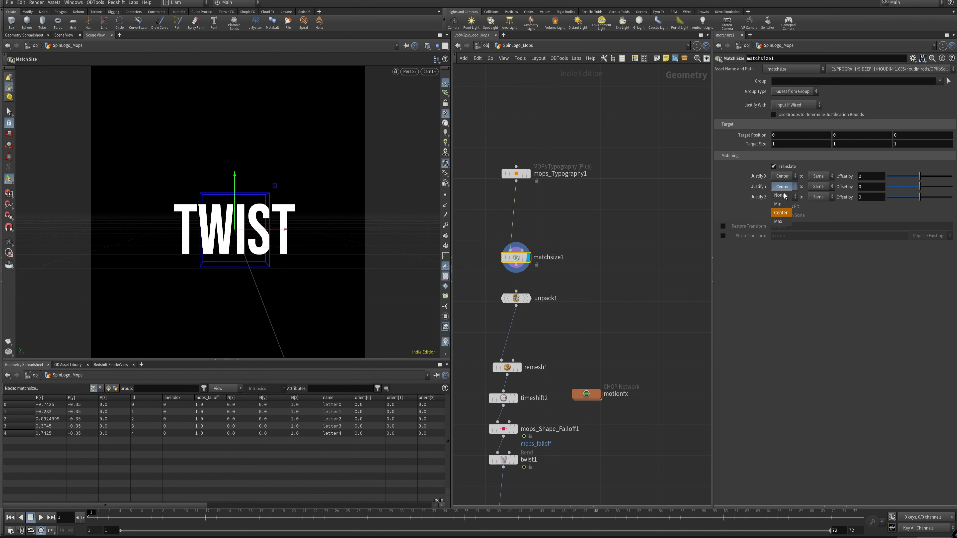
pyautogui.click(778, 204)
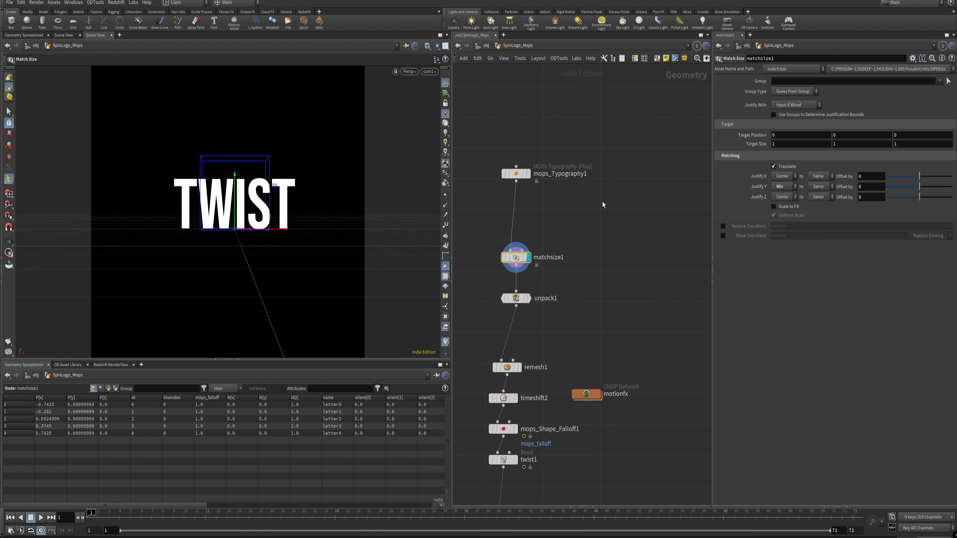
pyautogui.moveTo(545, 319); pyautogui.dragTo(521, 296)
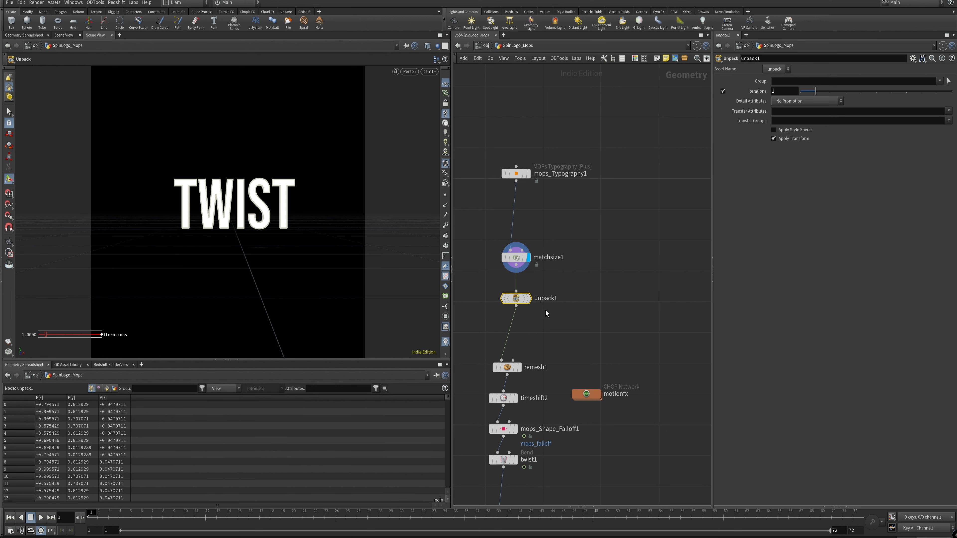
pyautogui.click(529, 297)
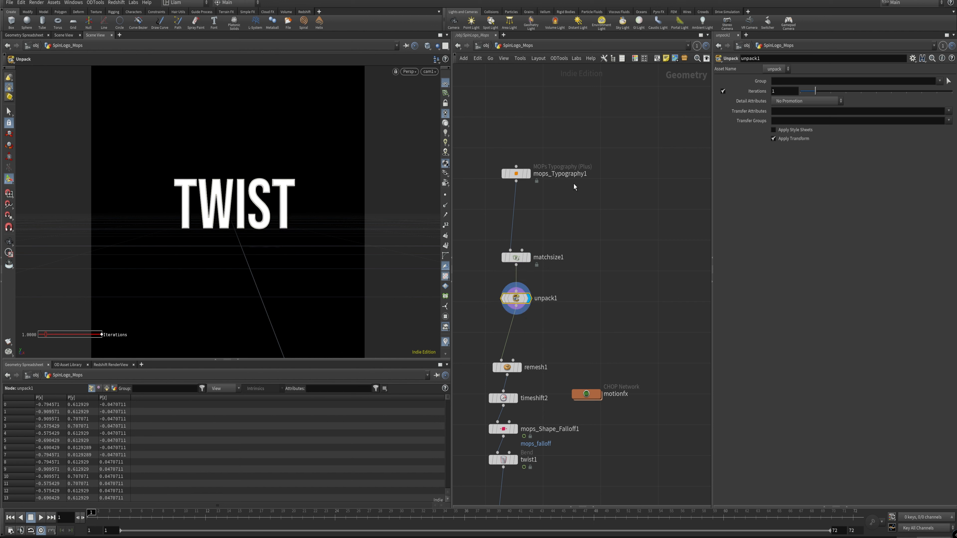
# Step: Display mops_Typography1 and inspect its node info
pyautogui.moveTo(544, 207); pyautogui.dragTo(522, 176)
pyautogui.click(529, 174)
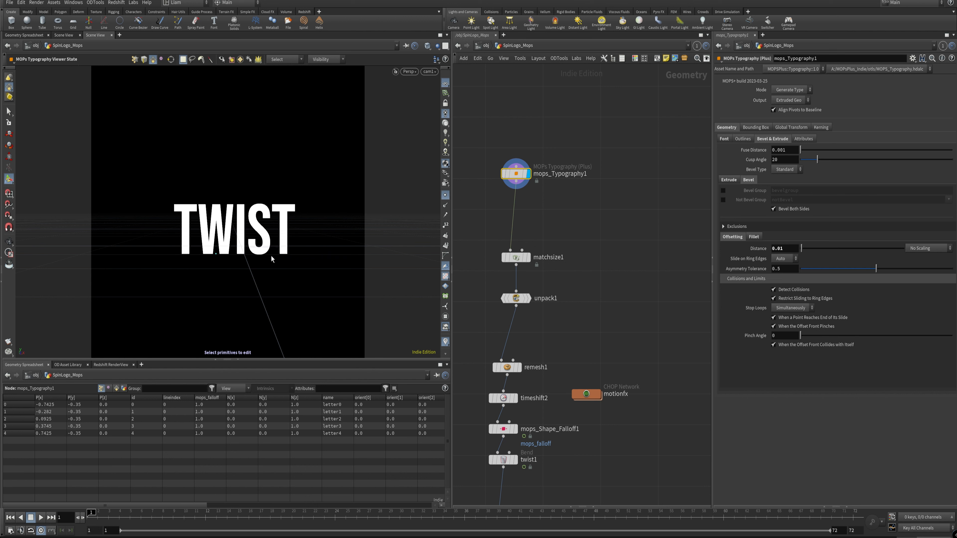
pyautogui.moveTo(519, 173)
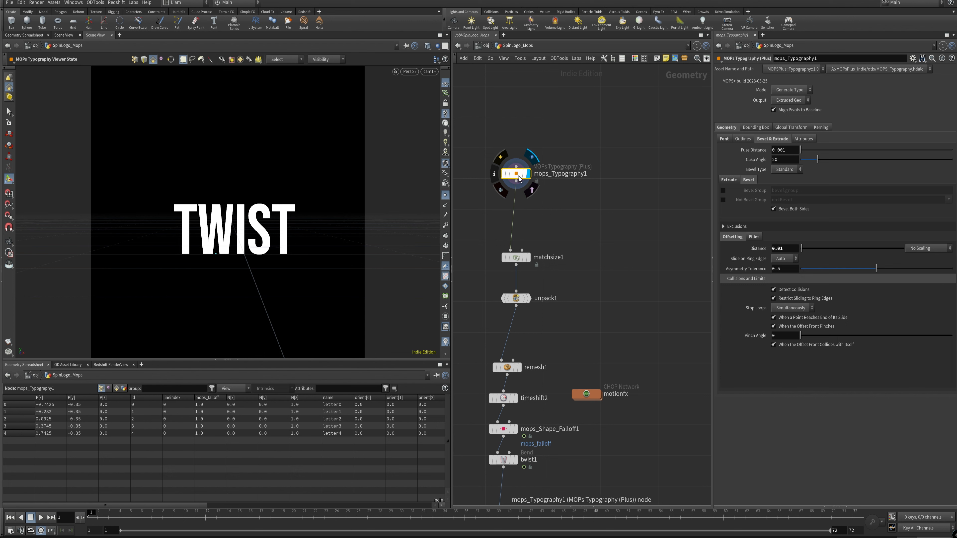
pyautogui.middleClick(519, 178)
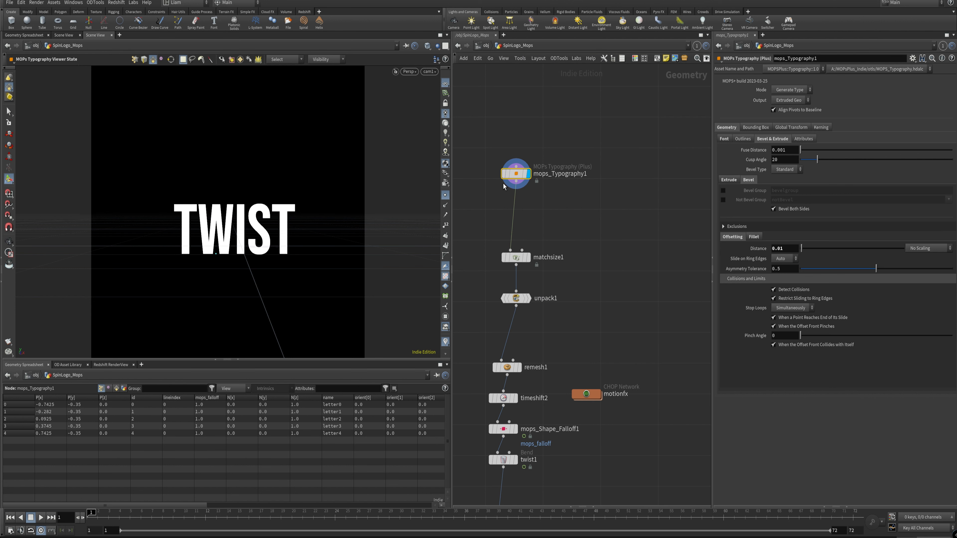
pyautogui.middleClick(524, 179)
# Step: Display unpack1 and compare its geometry info with that of mops_Typography1
pyautogui.click(528, 298)
pyautogui.click(514, 301)
pyautogui.middleClick(514, 307)
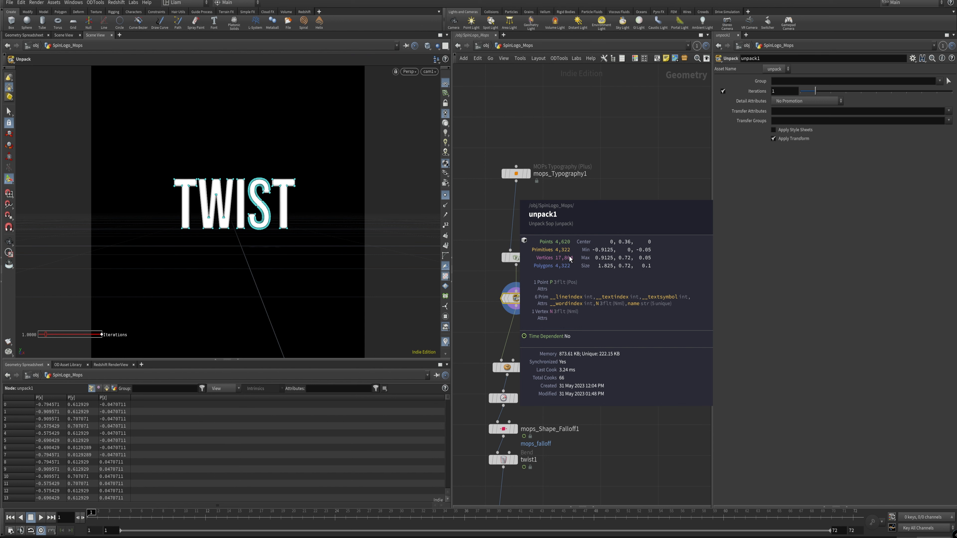
pyautogui.middleClick(526, 182)
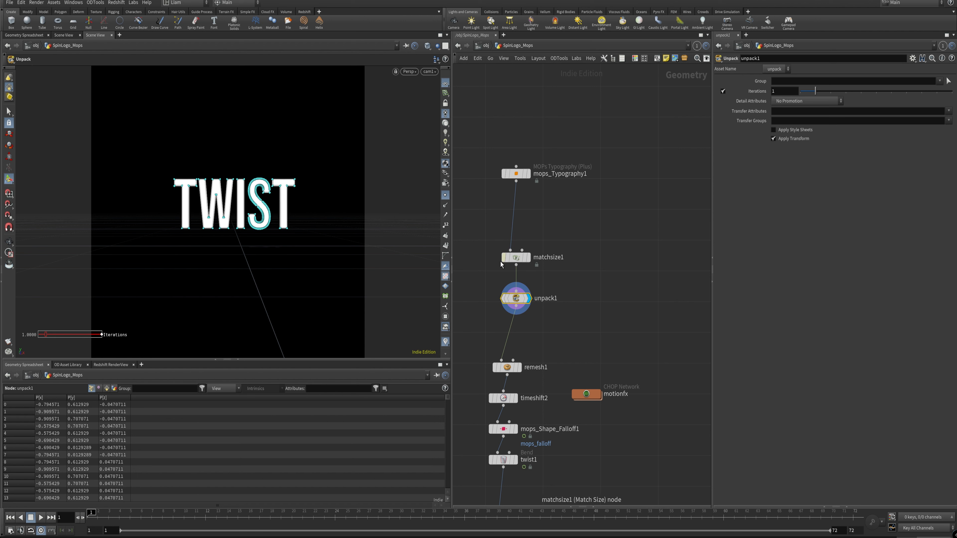
# Step: Display remesh1 and turn off point display in the viewport
pyautogui.moveTo(539, 382)
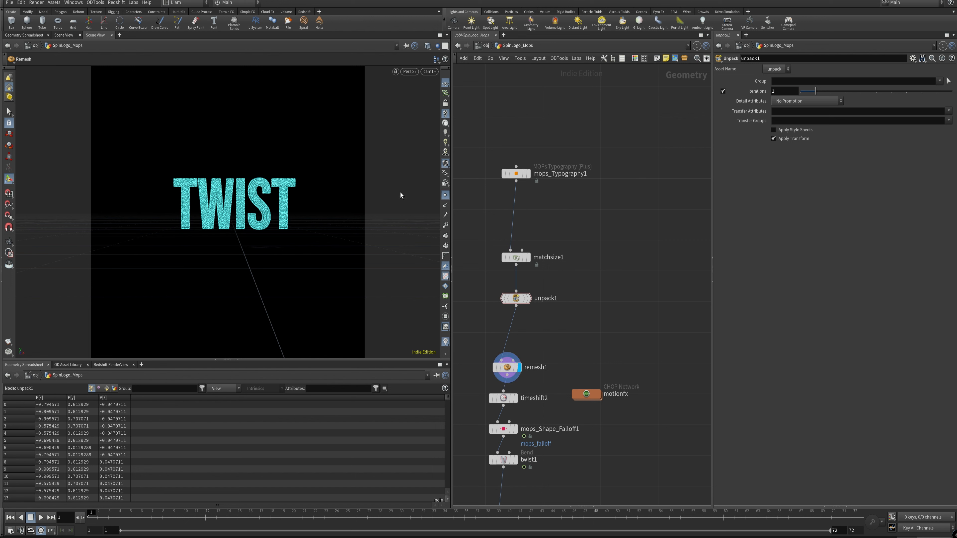
pyautogui.click(446, 195)
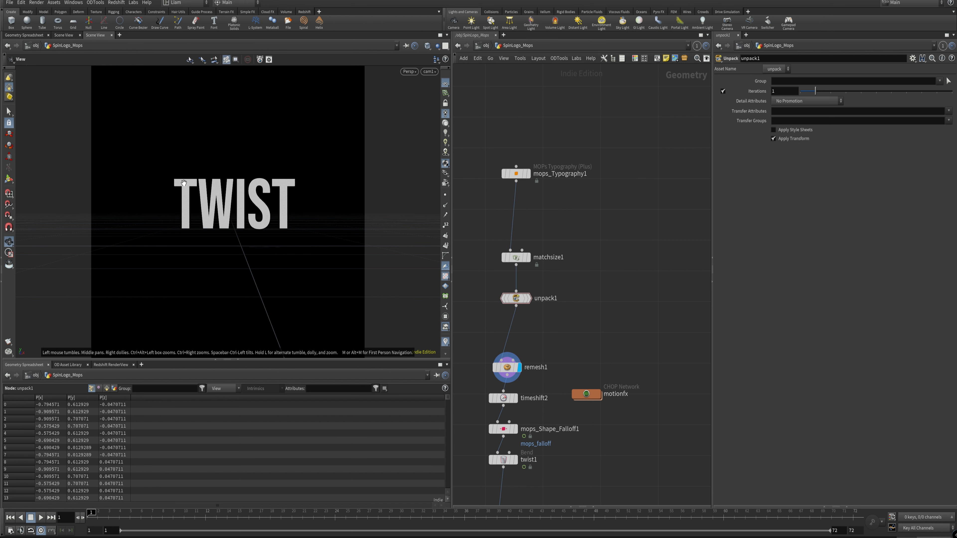
# Step: Display timeshift2 and review its frame settings along with the element sizing of remesh1
pyautogui.moveTo(545, 334); pyautogui.dragTo(567, 219, button='middle')
pyautogui.click(542, 286)
pyautogui.click(541, 285)
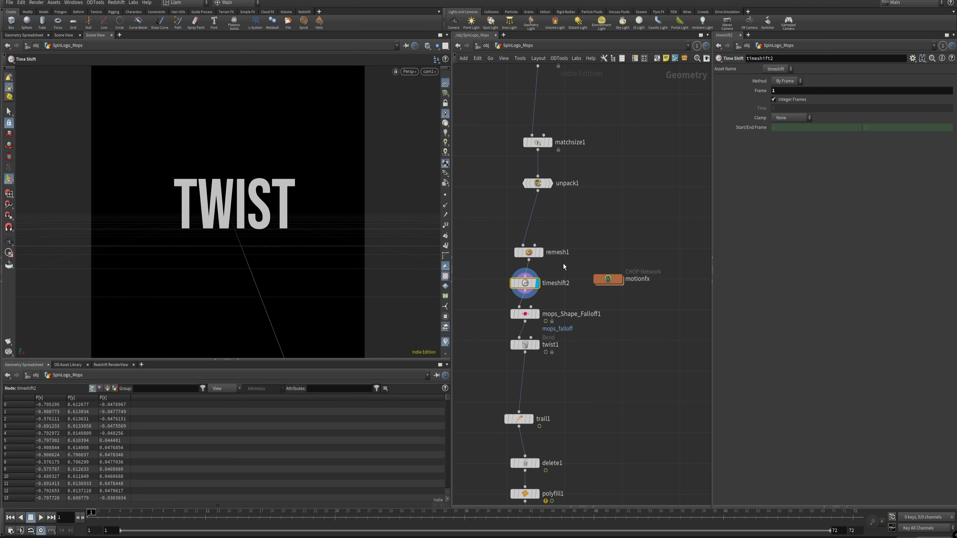
pyautogui.click(561, 251)
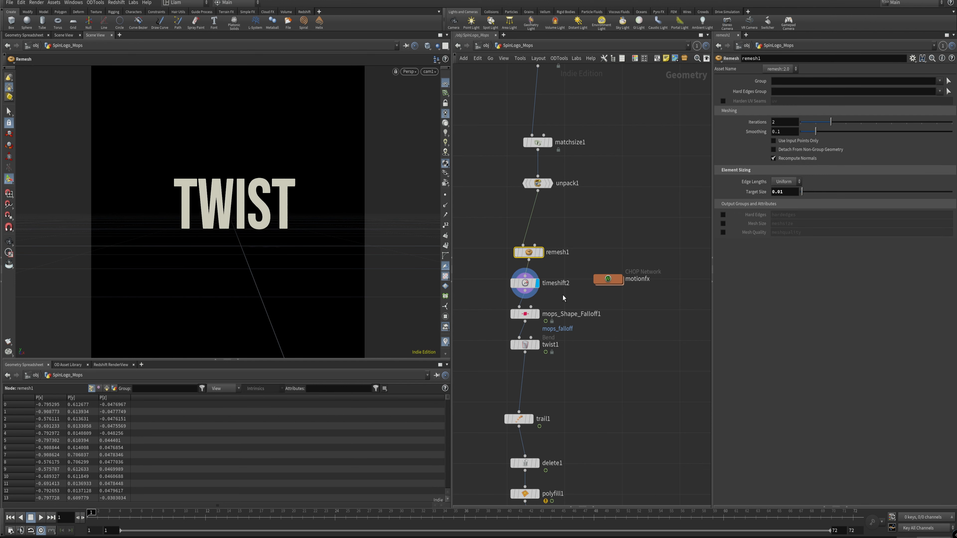
pyautogui.moveTo(563, 296); pyautogui.dragTo(506, 285)
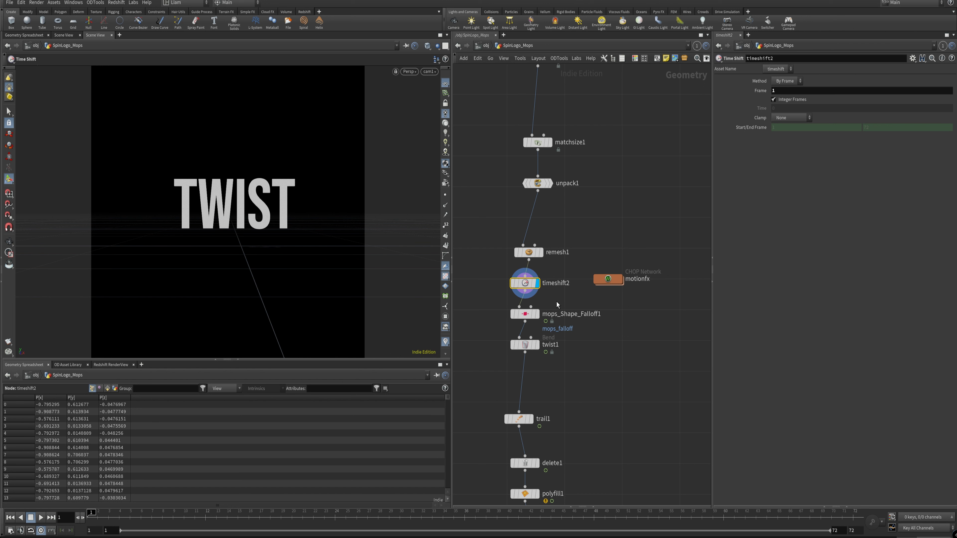
# Step: Display mops_Shape_Falloff1, check its Falloff Type options while keeping Linear, and turn on Preview Falloff to examine the sweep along the timeline
pyautogui.click(538, 316)
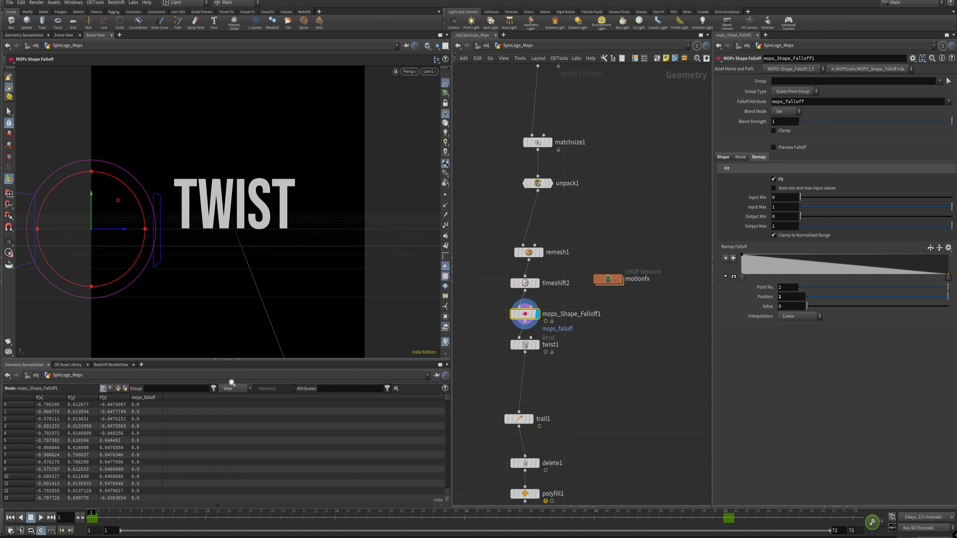
pyautogui.moveTo(109, 518)
pyautogui.mouseDown()
pyautogui.moveTo(653, 516)
pyautogui.moveTo(90, 517)
pyautogui.mouseUp()
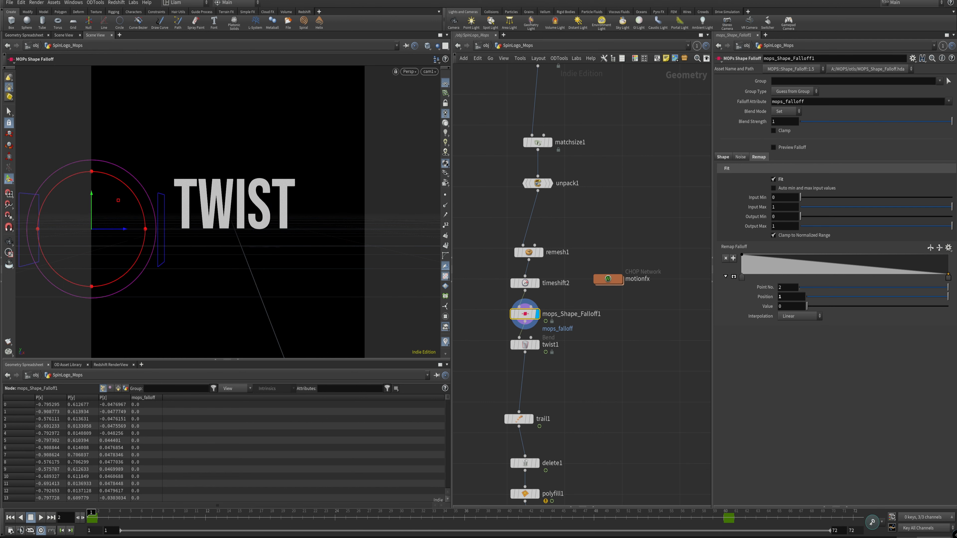
pyautogui.click(719, 157)
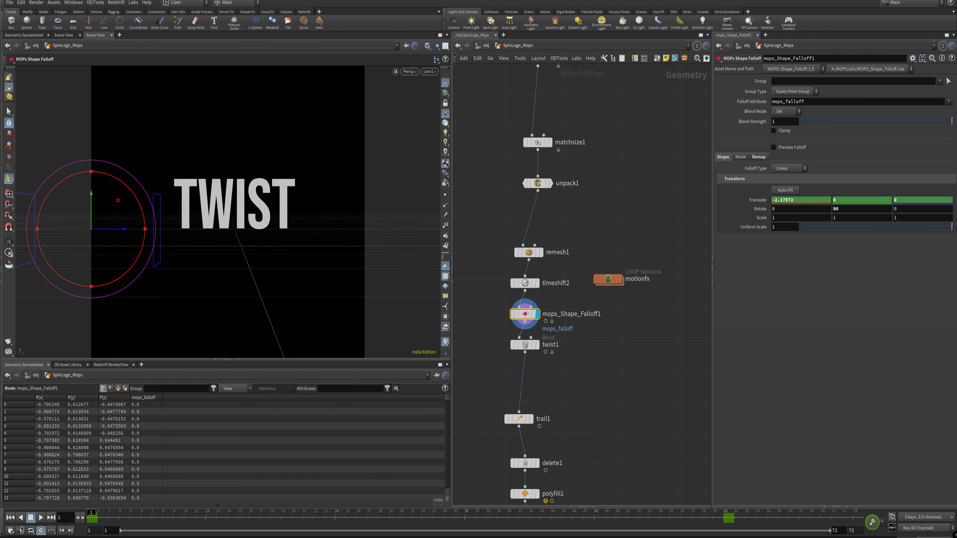
pyautogui.click(797, 169)
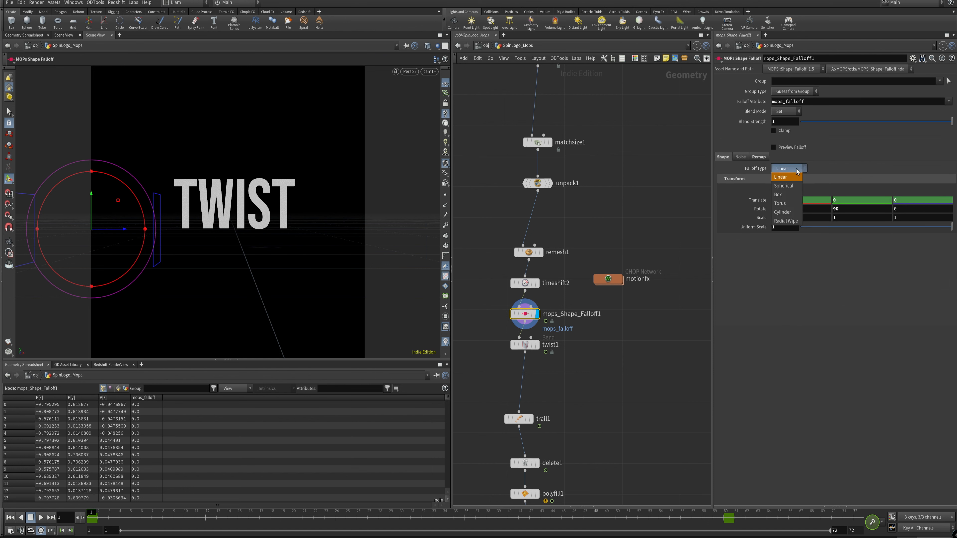
pyautogui.click(796, 169)
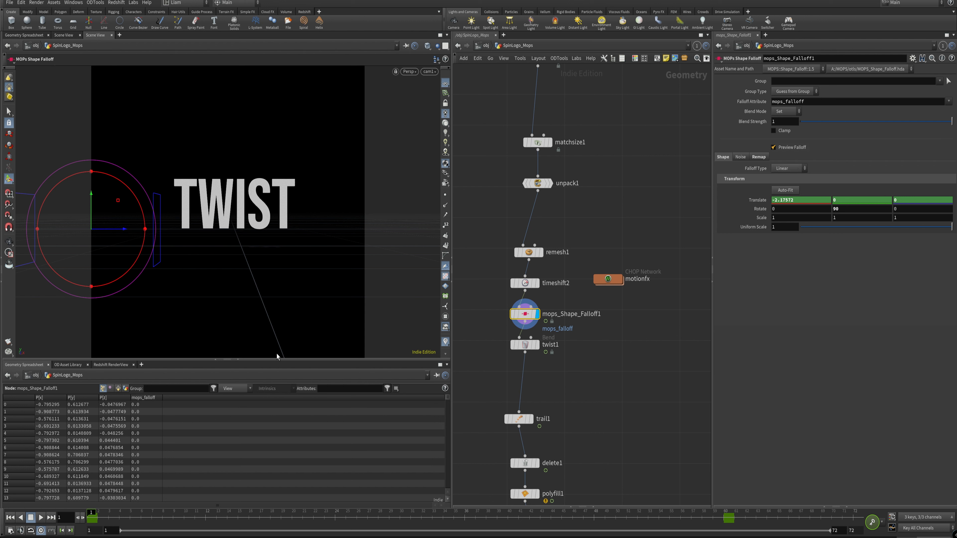
pyautogui.moveTo(121, 518); pyautogui.dragTo(2, 497)
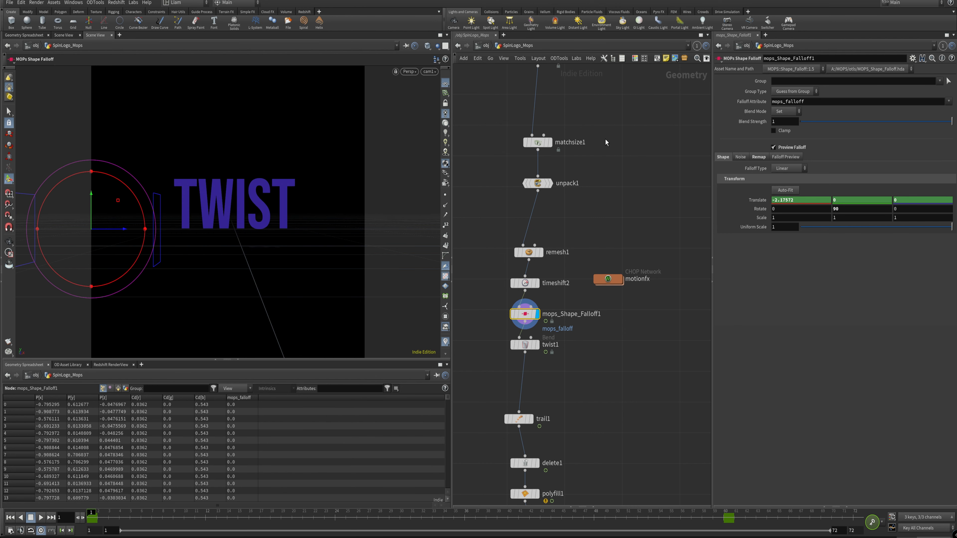
# Step: Display twist1 and examine its Twist settings driven by mops_falloff, then review the Compute Velocity settings of trail1
pyautogui.scroll(-5, 603, 145)
pyautogui.scroll(3, 608, 137)
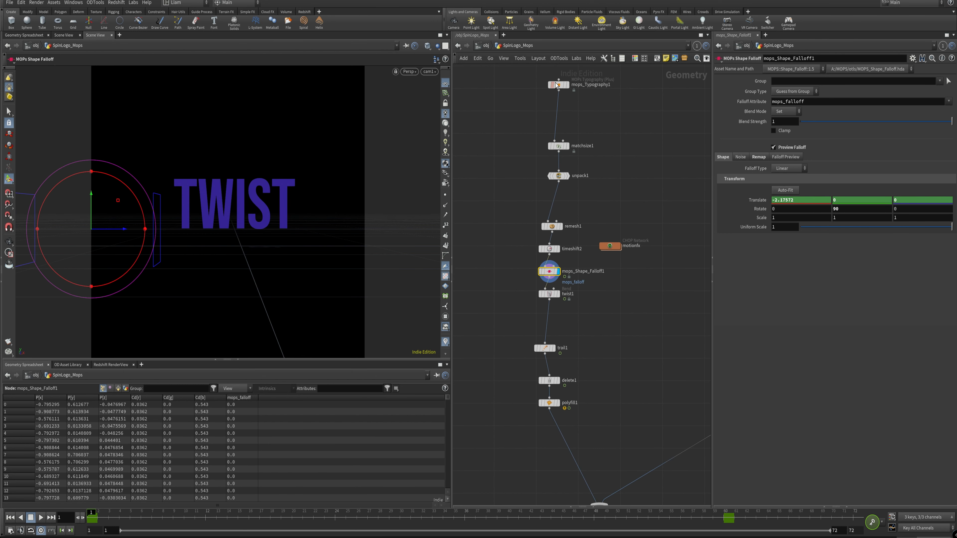
pyautogui.scroll(3, 587, 301)
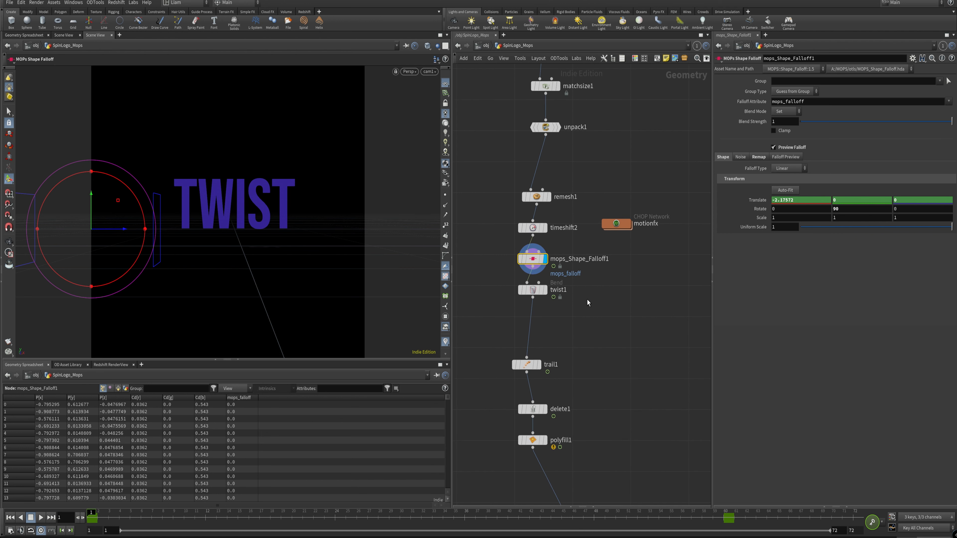
pyautogui.click(544, 290)
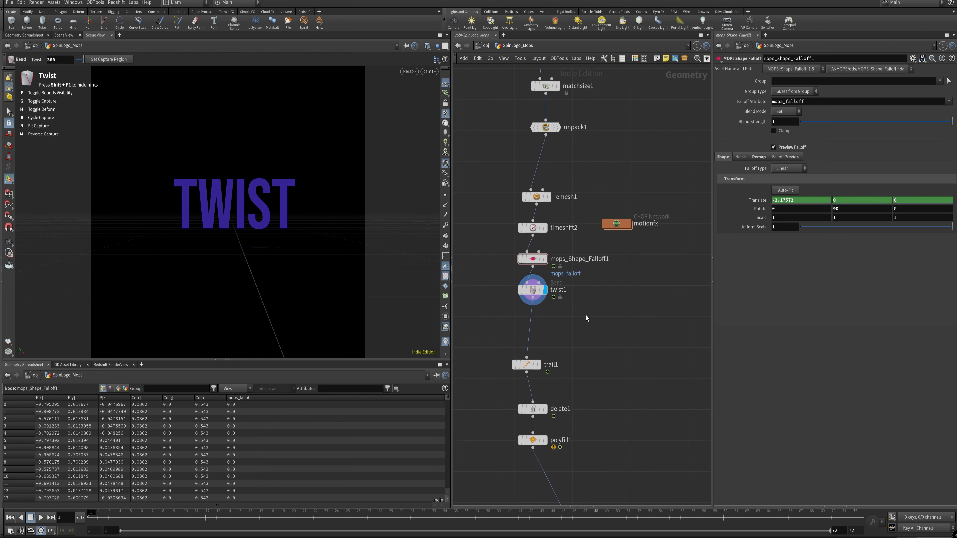
pyautogui.click(533, 290)
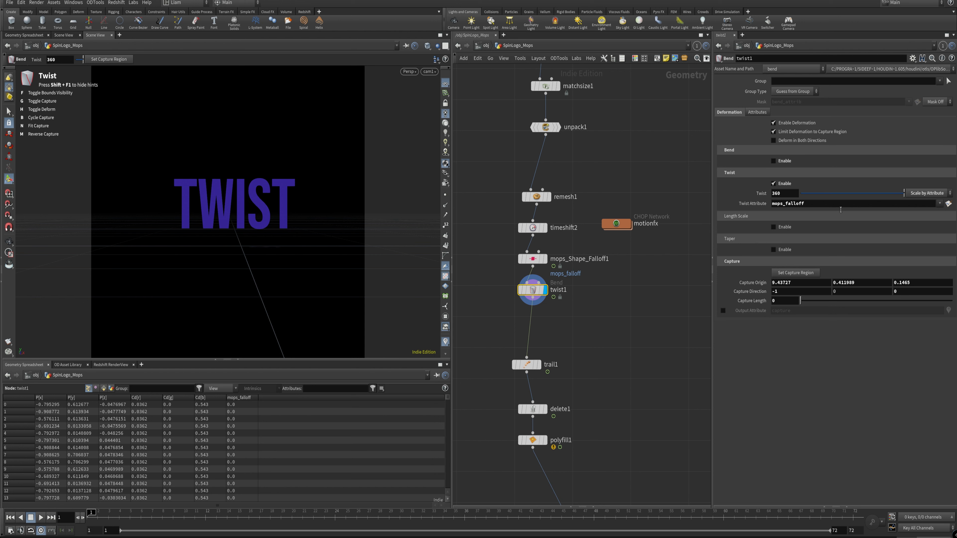
pyautogui.moveTo(92, 512)
pyautogui.mouseDown()
pyautogui.moveTo(658, 516)
pyautogui.moveTo(89, 519)
pyautogui.mouseUp()
pyautogui.moveTo(641, 325); pyautogui.dragTo(623, 238, button='middle')
pyautogui.click(515, 279)
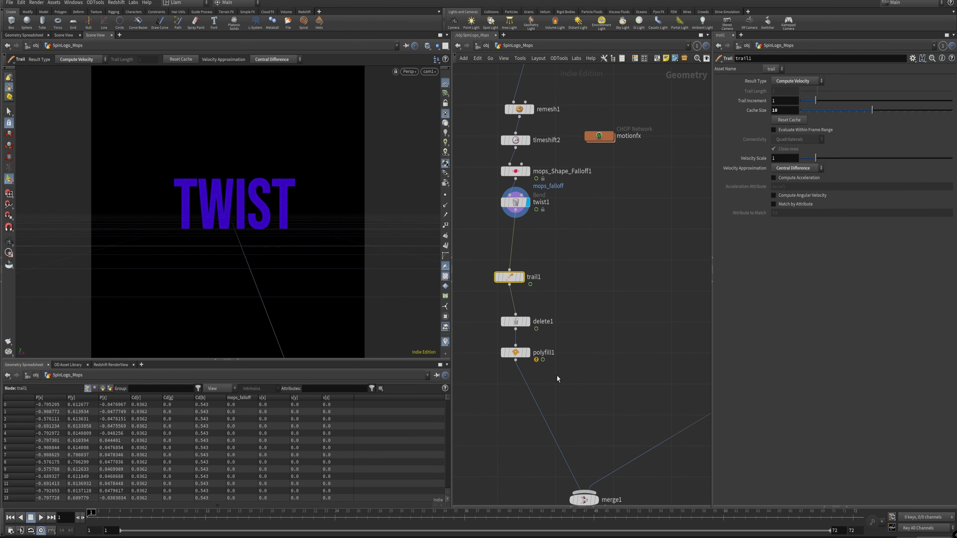
# Step: Display merge1 and play the combined TWIST-to-SHOUT transition, then return to frame 1
pyautogui.moveTo(621, 367); pyautogui.dragTo(606, 235, button='middle')
pyautogui.moveTo(594, 233); pyautogui.dragTo(570, 260, button='right')
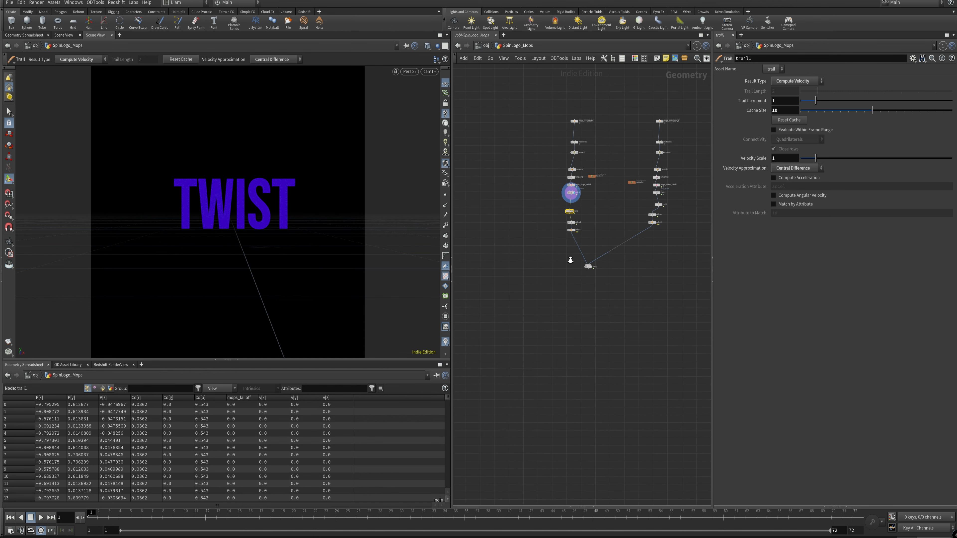
pyautogui.moveTo(613, 259); pyautogui.dragTo(584, 312, button='middle')
pyautogui.rightClick(585, 312)
pyautogui.click(562, 299)
pyautogui.moveTo(582, 278); pyautogui.dragTo(604, 260, button='right')
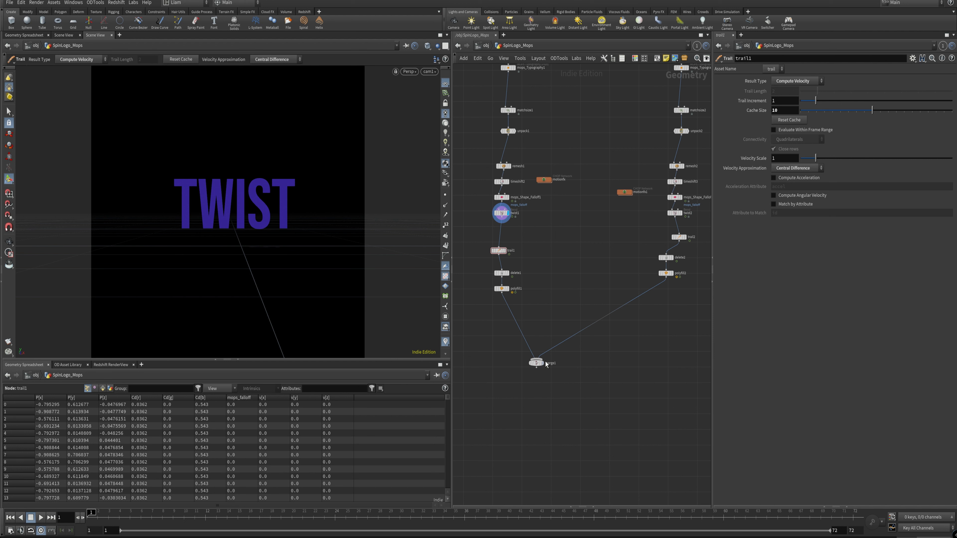
pyautogui.click(535, 363)
pyautogui.moveTo(560, 376); pyautogui.dragTo(486, 332)
pyautogui.press('Up')
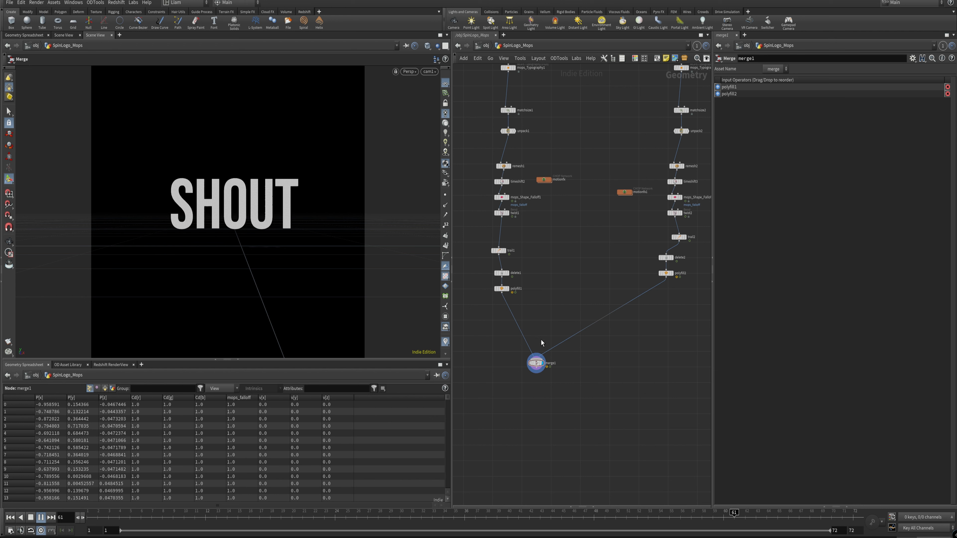
pyautogui.click(10, 517)
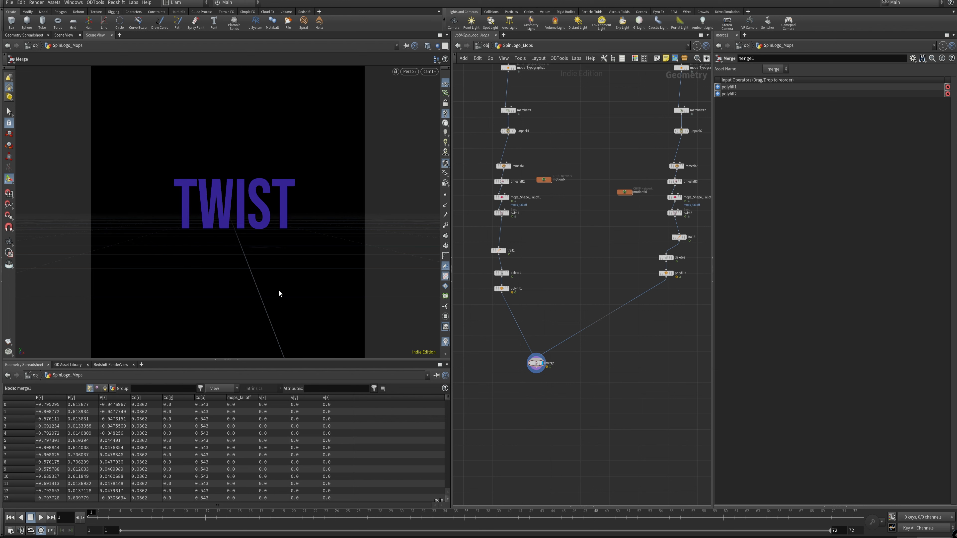
pyautogui.moveTo(560, 244)
pyautogui.mouseDown(button='right')
pyautogui.moveTo(570, 258)
pyautogui.moveTo(559, 248)
pyautogui.mouseUp(button='right')
pyautogui.moveTo(559, 248); pyautogui.dragTo(558, 306, button='middle')
pyautogui.moveTo(575, 239); pyautogui.dragTo(565, 248, button='right')
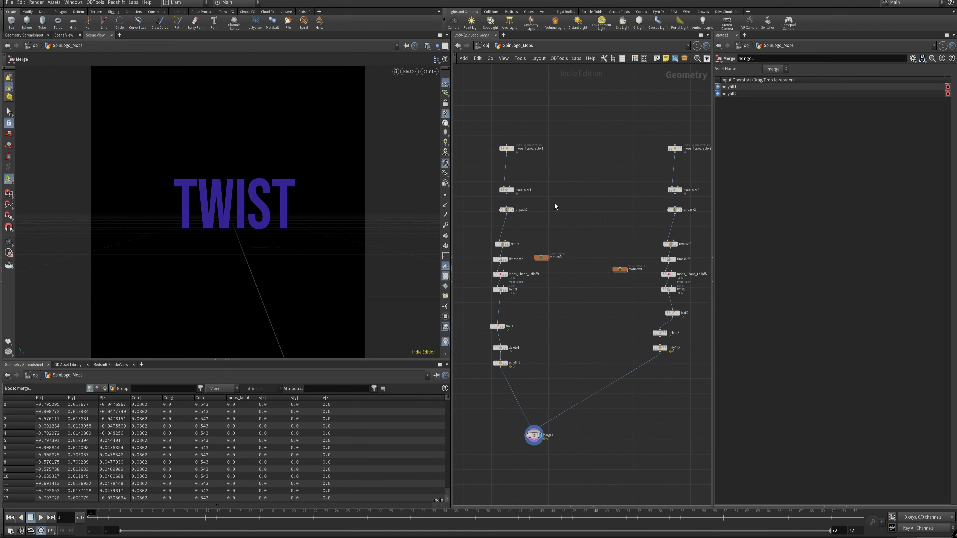